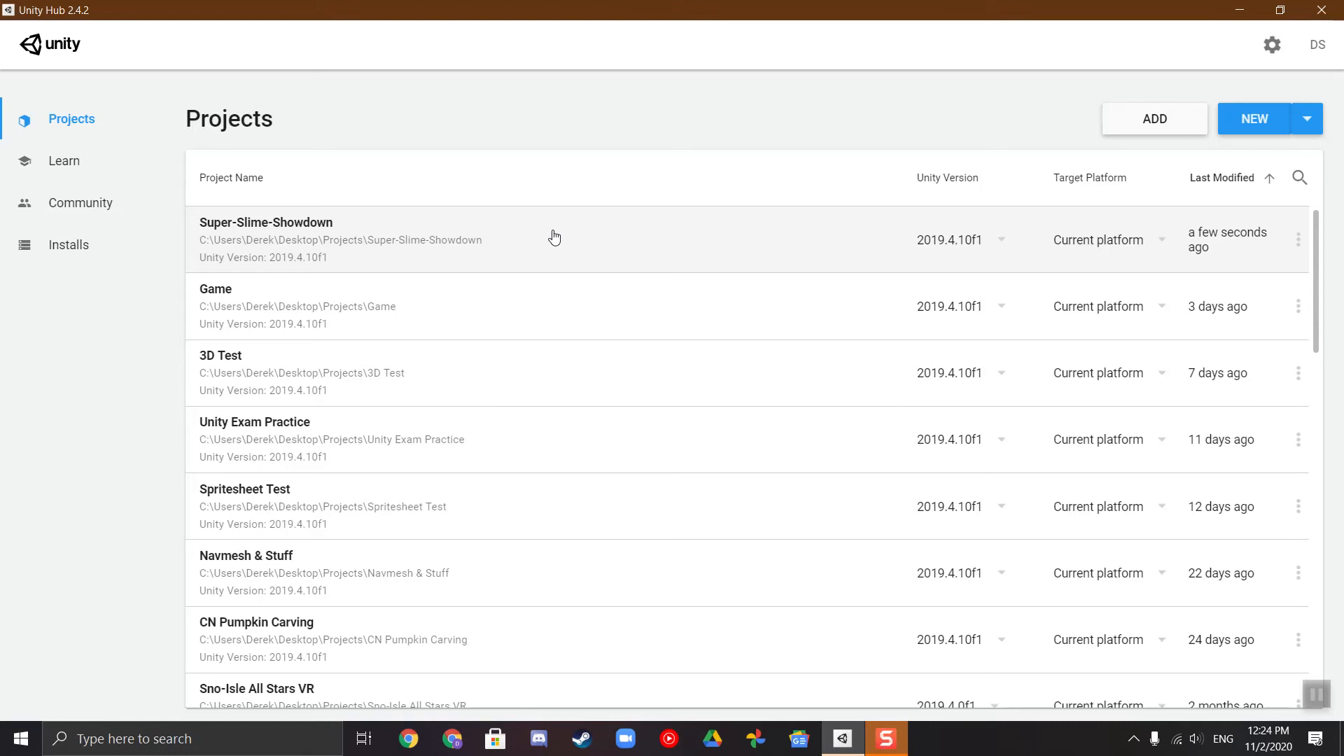
Step: Create a new project named Spritesheet Animation from the 2D template
{"action": "left_click", "coordinate": [1229, 126]}
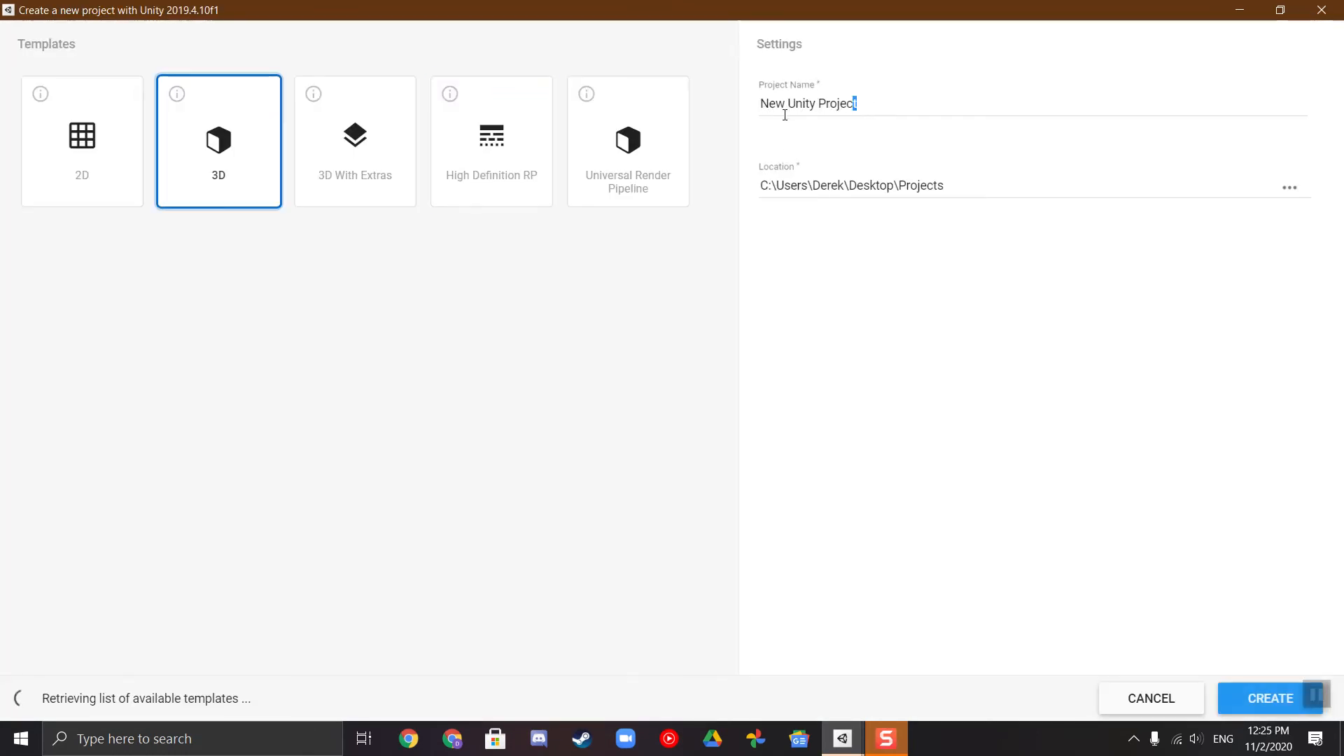
{"action": "triple_click", "coordinate": [822, 112]}
{"action": "type", "text": "Spritesheet Animation"}
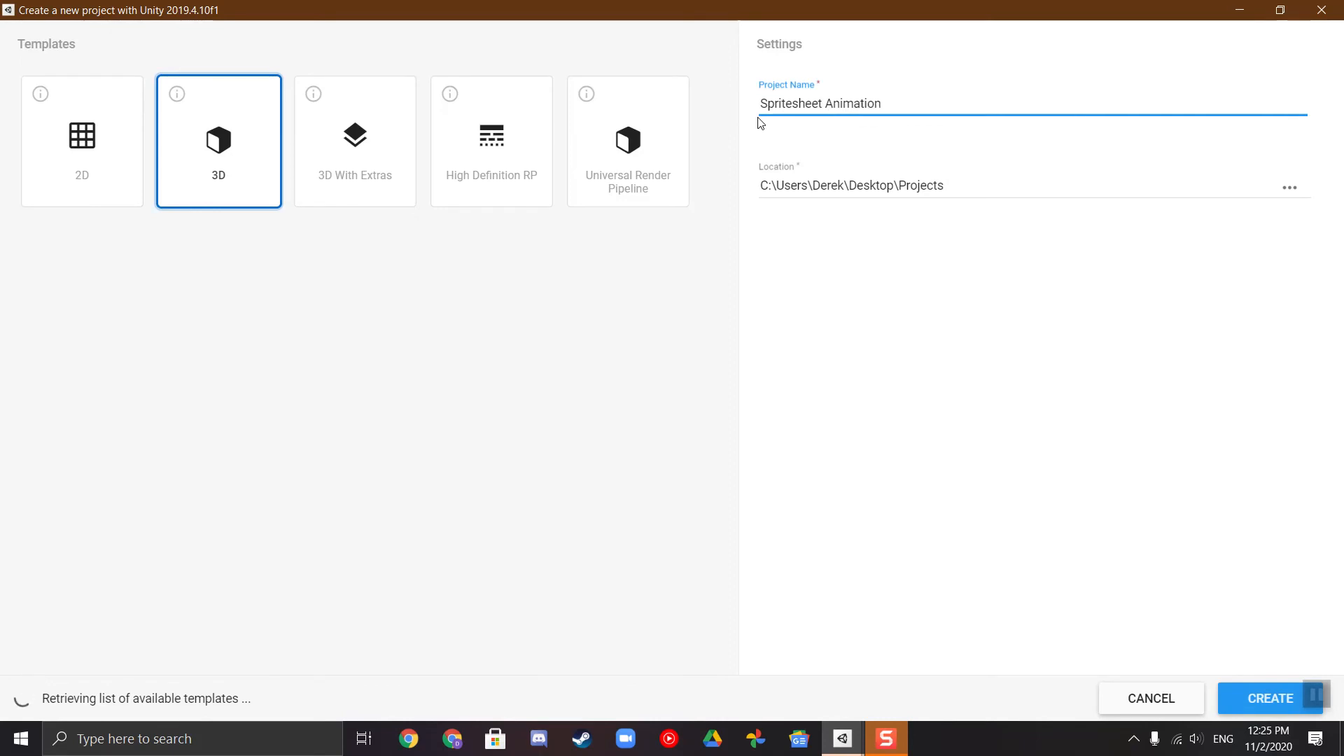
{"action": "left_click", "coordinate": [89, 139]}
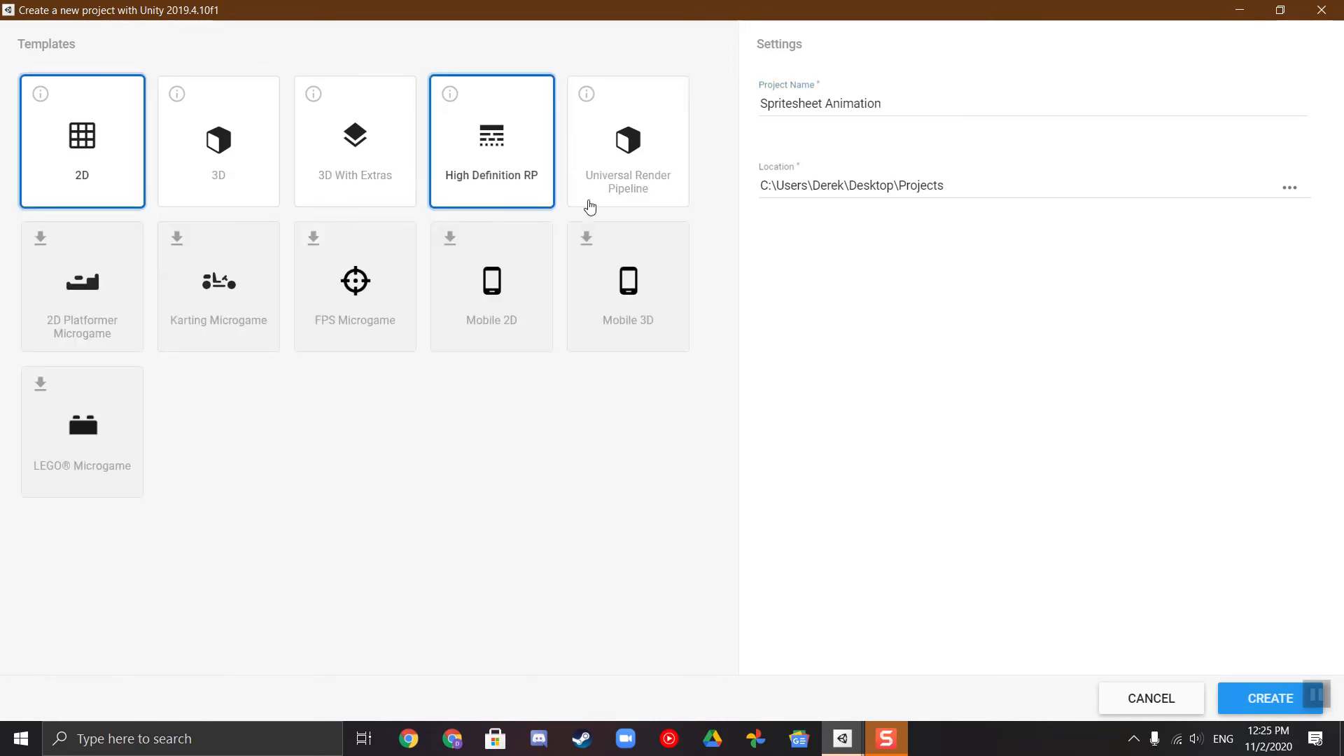
{"action": "left_click", "coordinate": [1271, 698]}
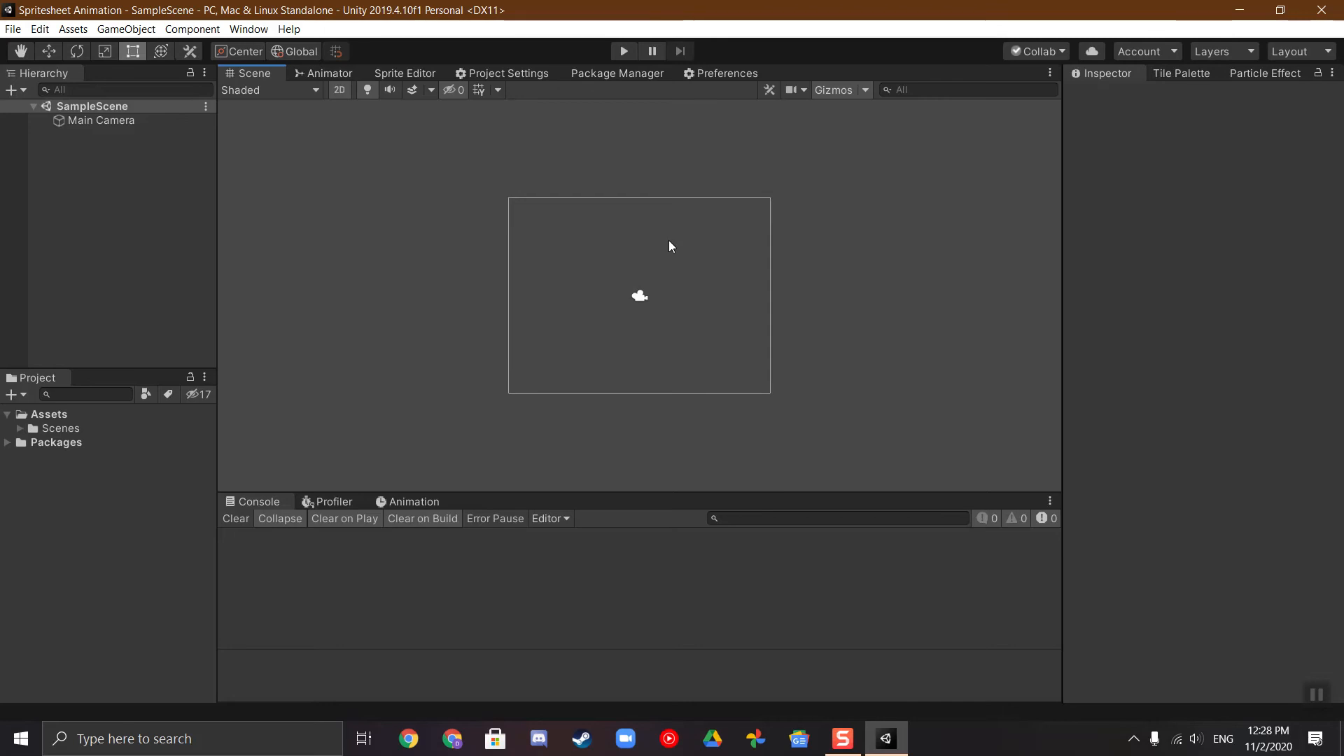
Step: Create a square sprite asset and place it in the scene as a ground block about 13.4 by 3.1 along the camera frame's lower edge
{"action": "right_click", "coordinate": [59, 414]}
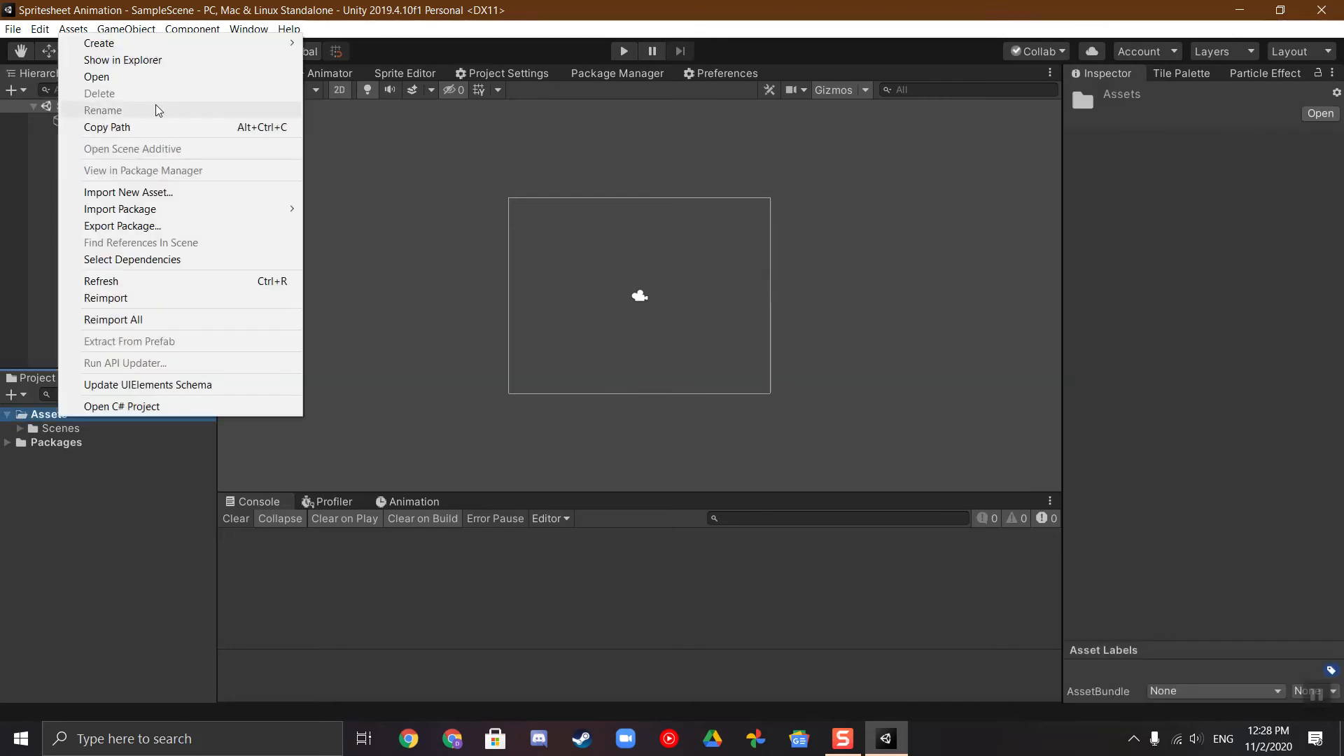
{"action": "mouse_move", "coordinate": [169, 44]}
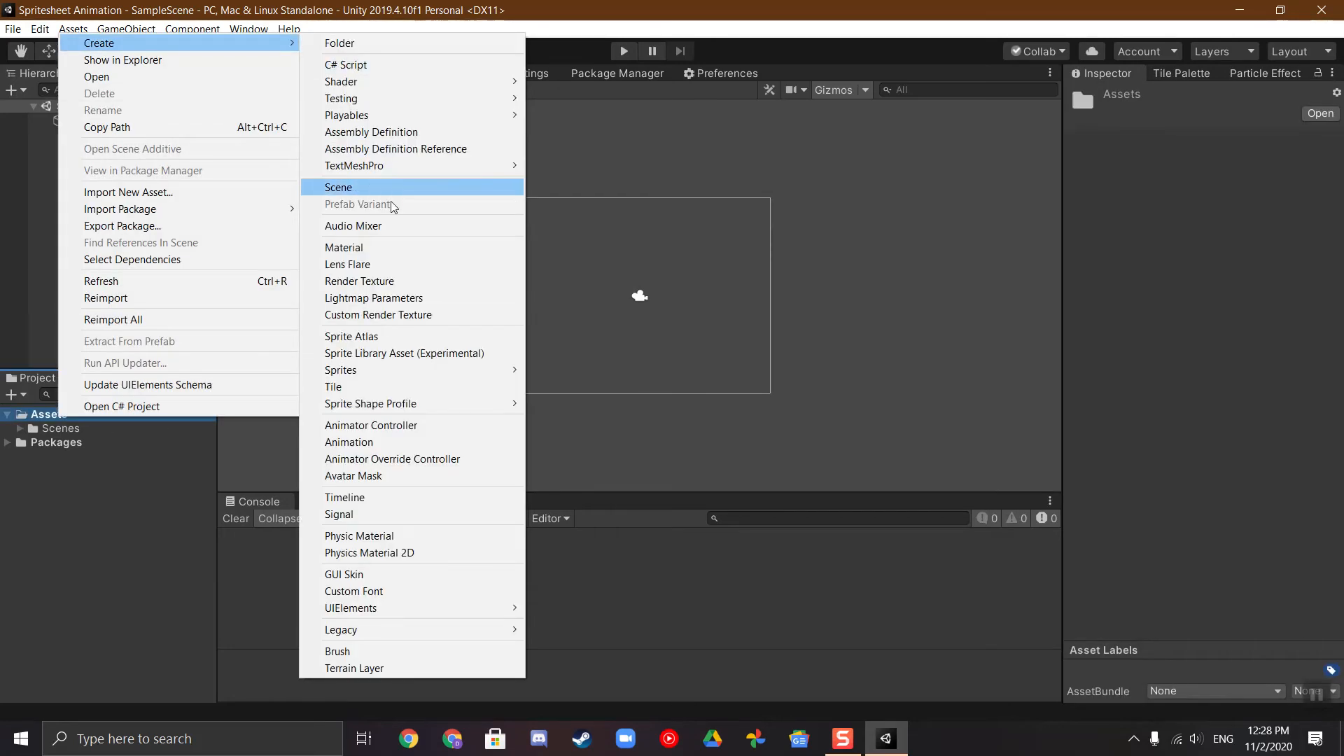
{"action": "mouse_move", "coordinate": [394, 370]}
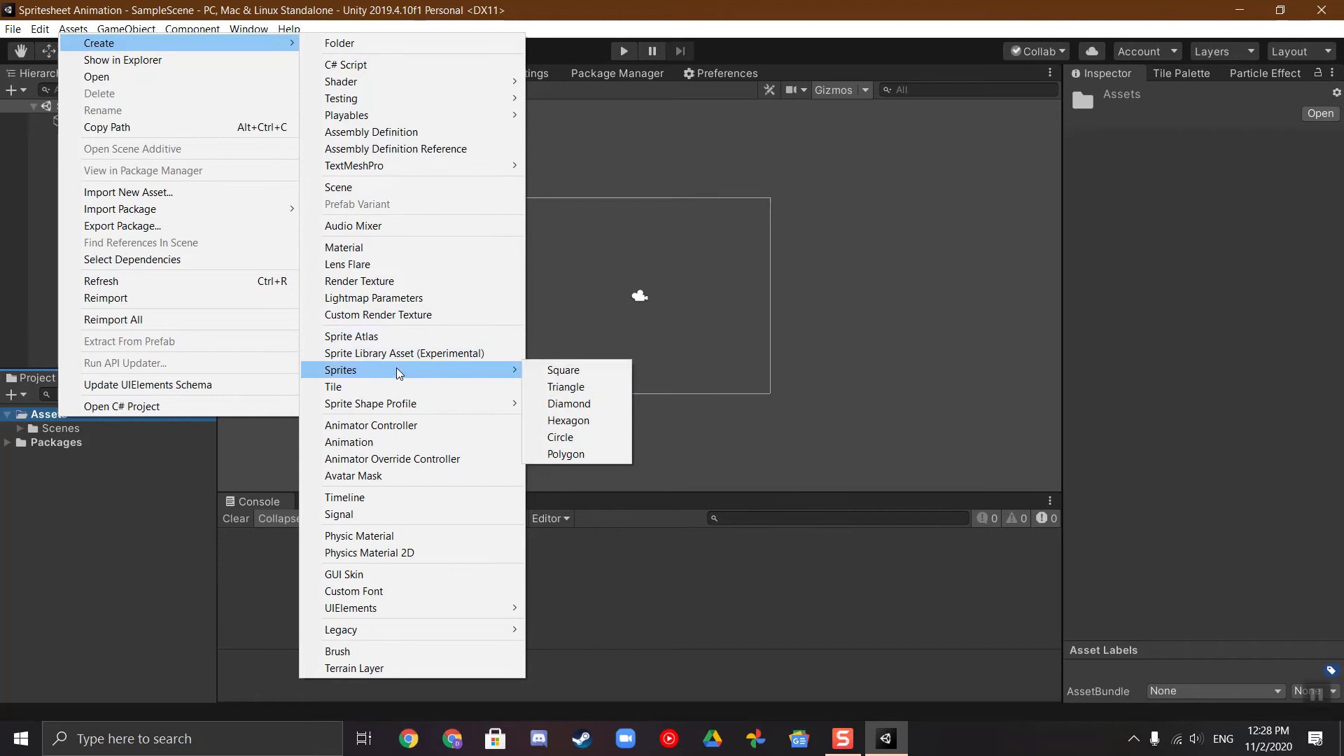
{"action": "left_click", "coordinate": [562, 375]}
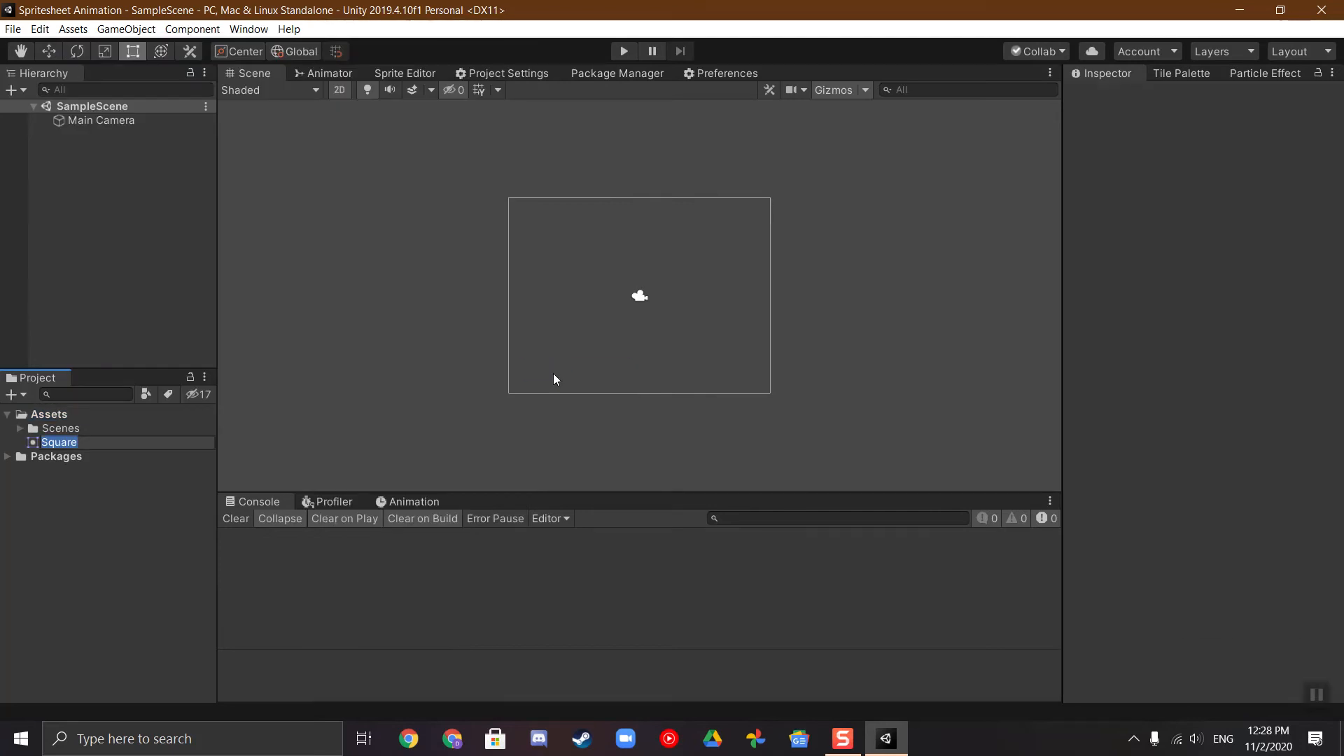
{"action": "key", "text": "Return"}
{"action": "left_click_drag", "start_coordinate": [70, 443], "coordinate": [507, 396]}
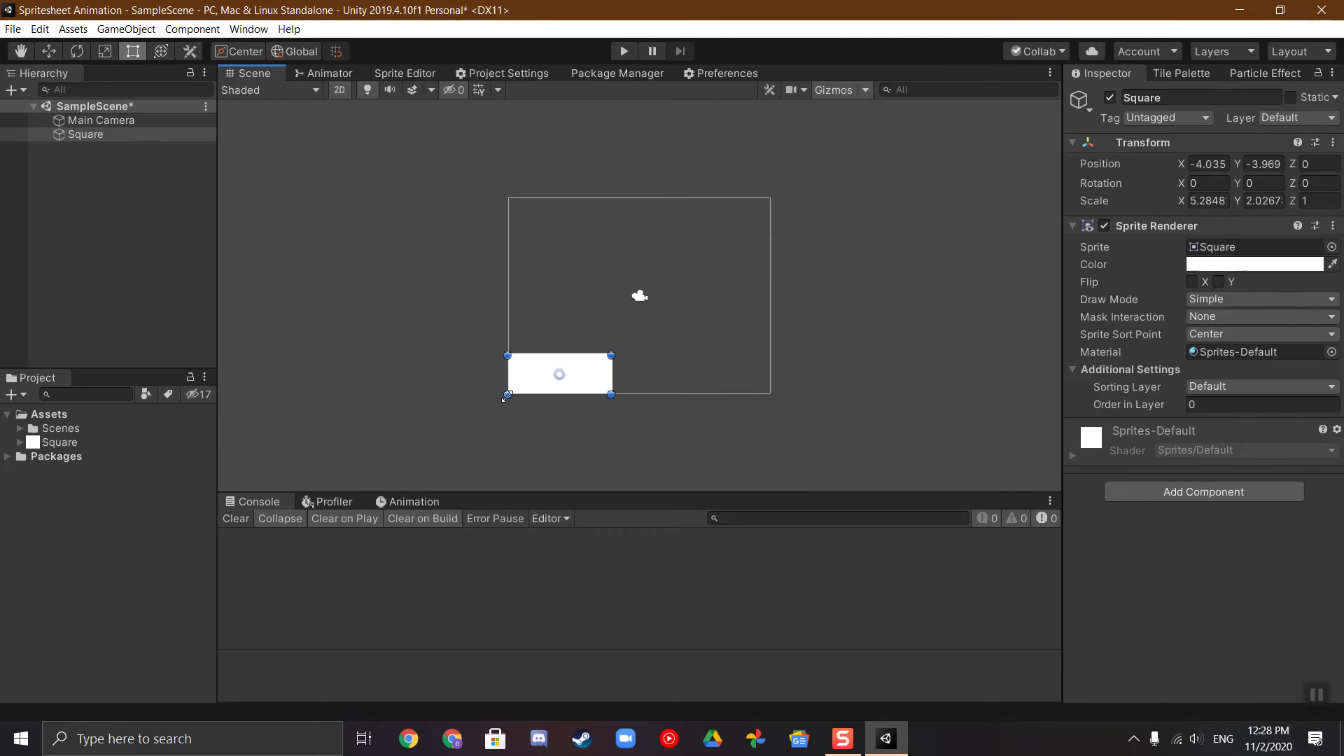
{"action": "left_click_drag", "start_coordinate": [606, 359], "coordinate": [769, 335]}
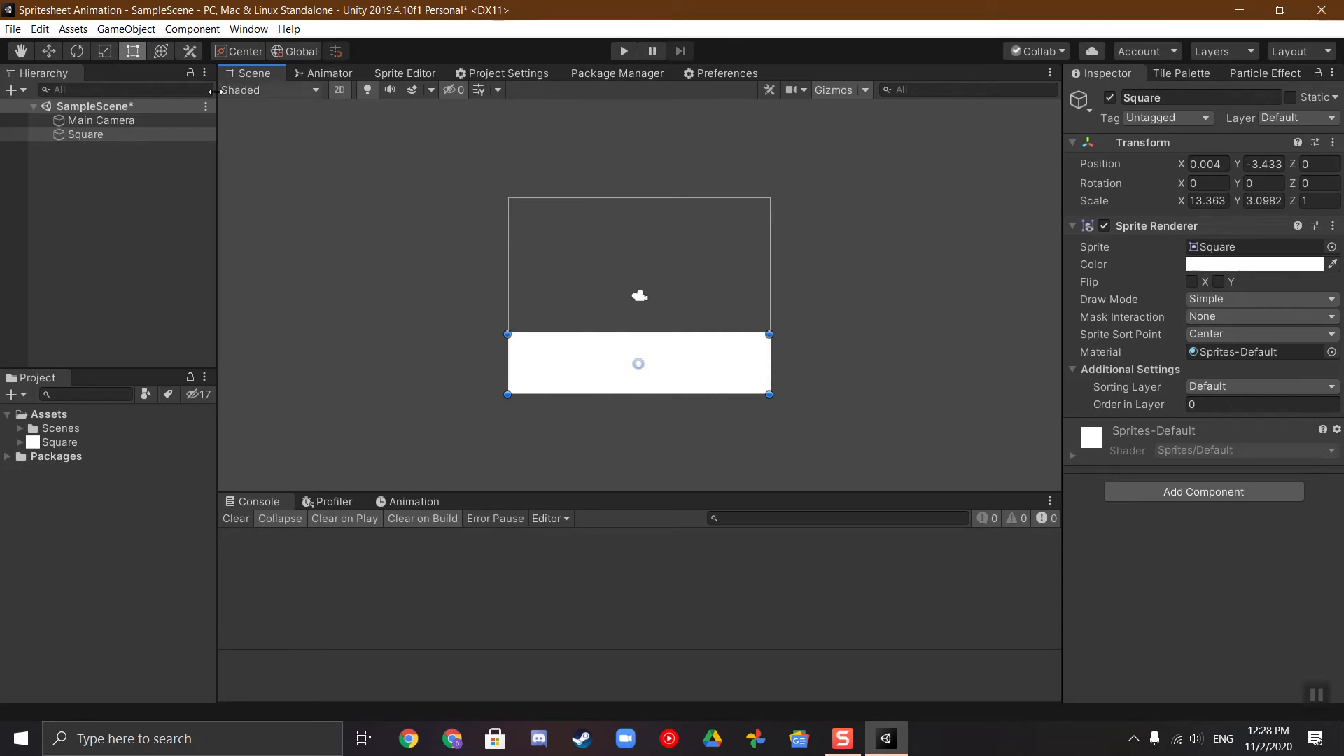
Step: Add a new 2D sprite object to the scene and assign the Square sprite to it
{"action": "left_click", "coordinate": [24, 89]}
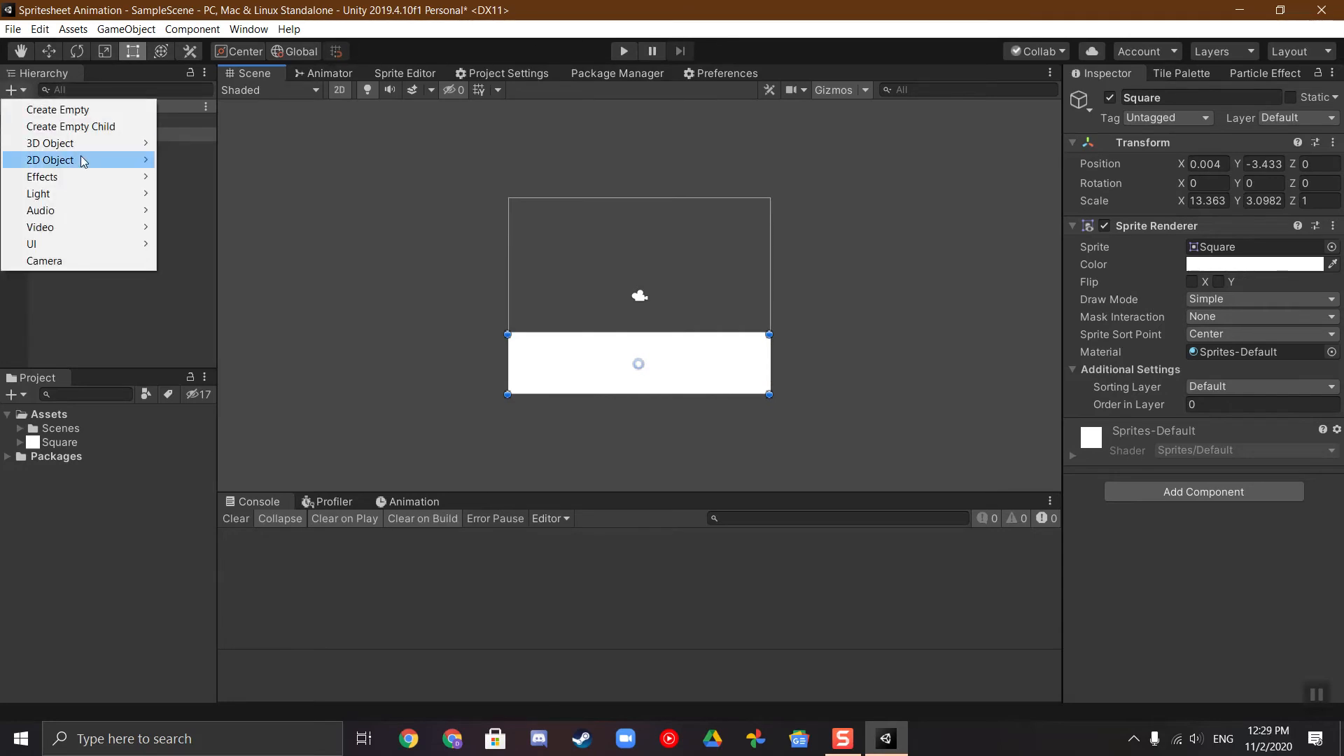
{"action": "mouse_move", "coordinate": [70, 160]}
{"action": "left_click", "coordinate": [182, 160]}
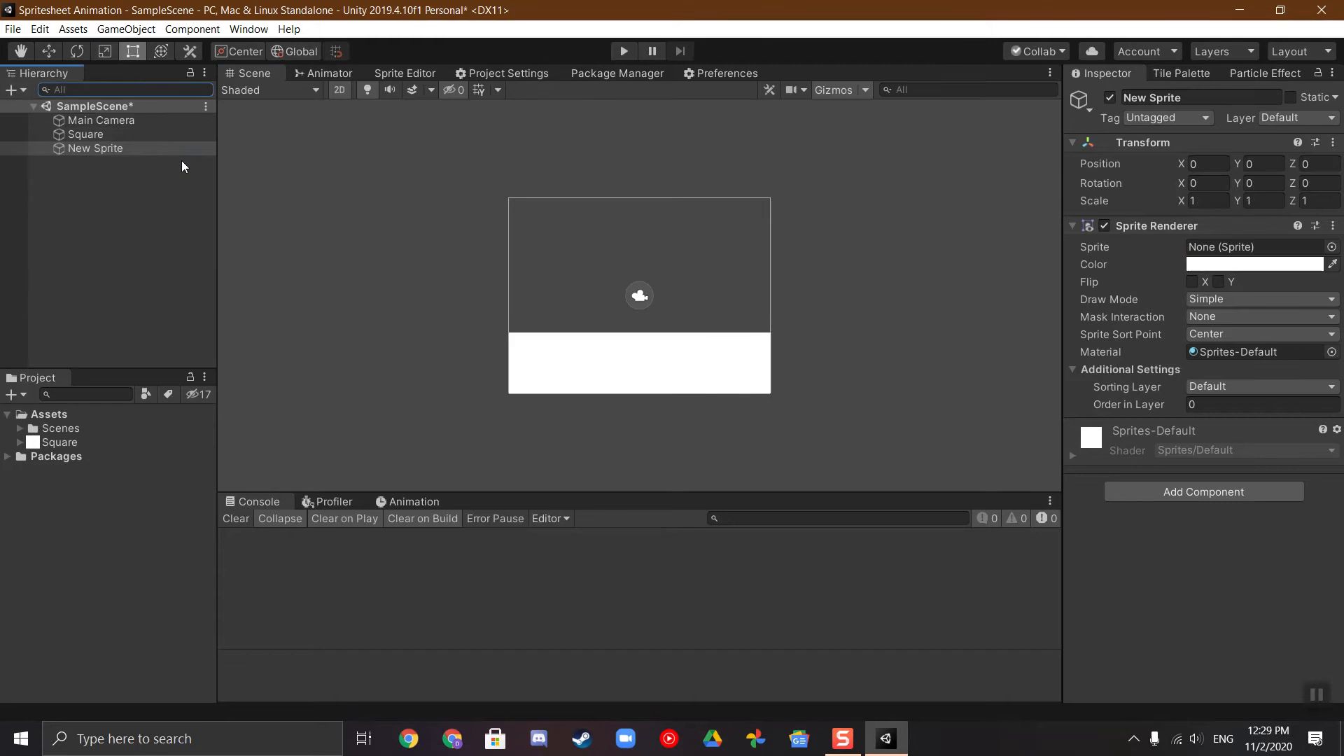
{"action": "left_click", "coordinate": [1332, 246]}
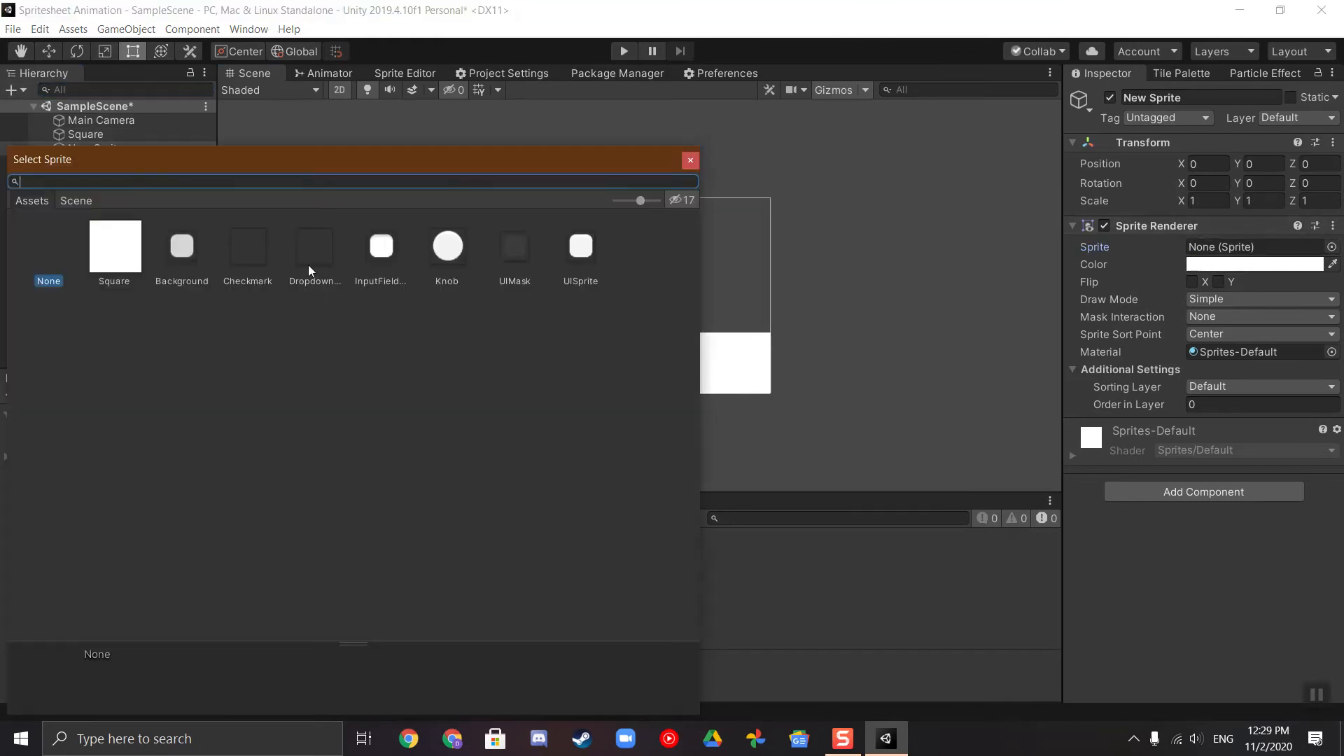
{"action": "left_click", "coordinate": [137, 256]}
{"action": "left_click", "coordinate": [690, 161]}
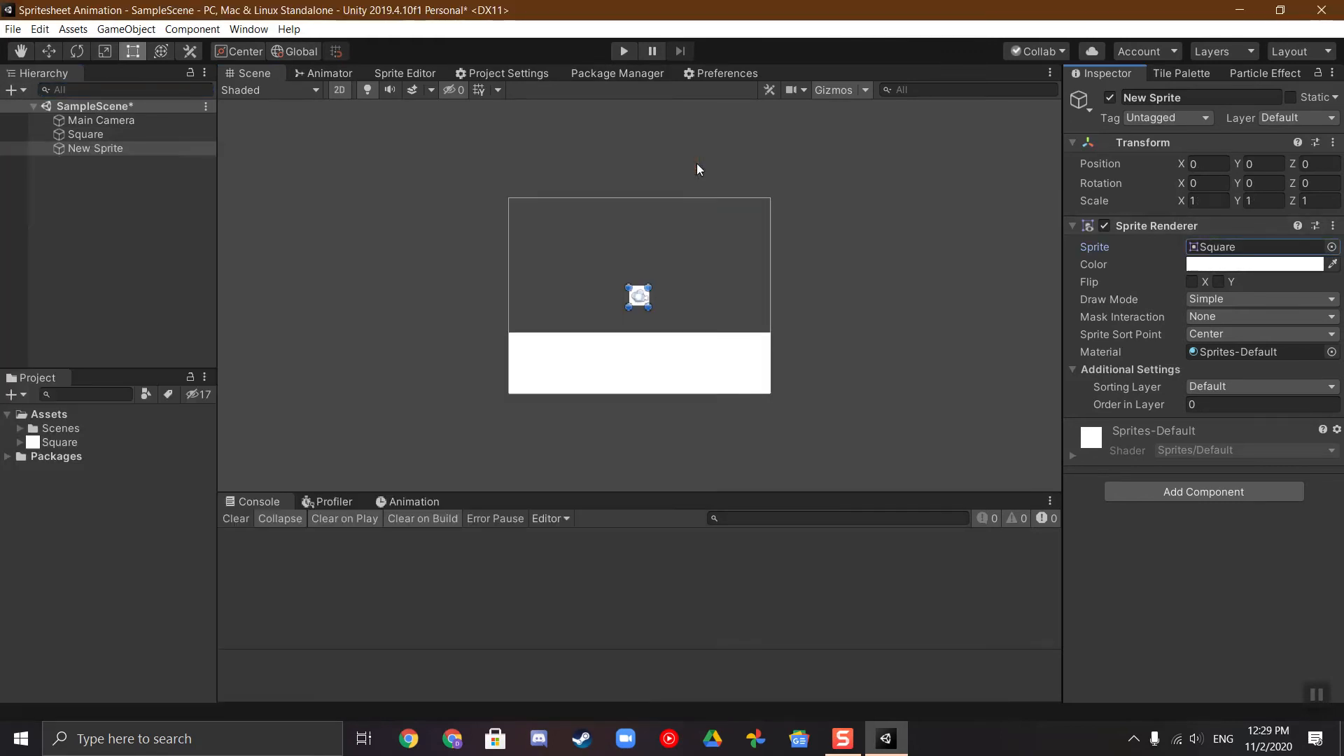
Step: Add a Rigidbody 2D component to the New Sprite object and freeze its Z rotation
{"action": "left_click", "coordinate": [1141, 483]}
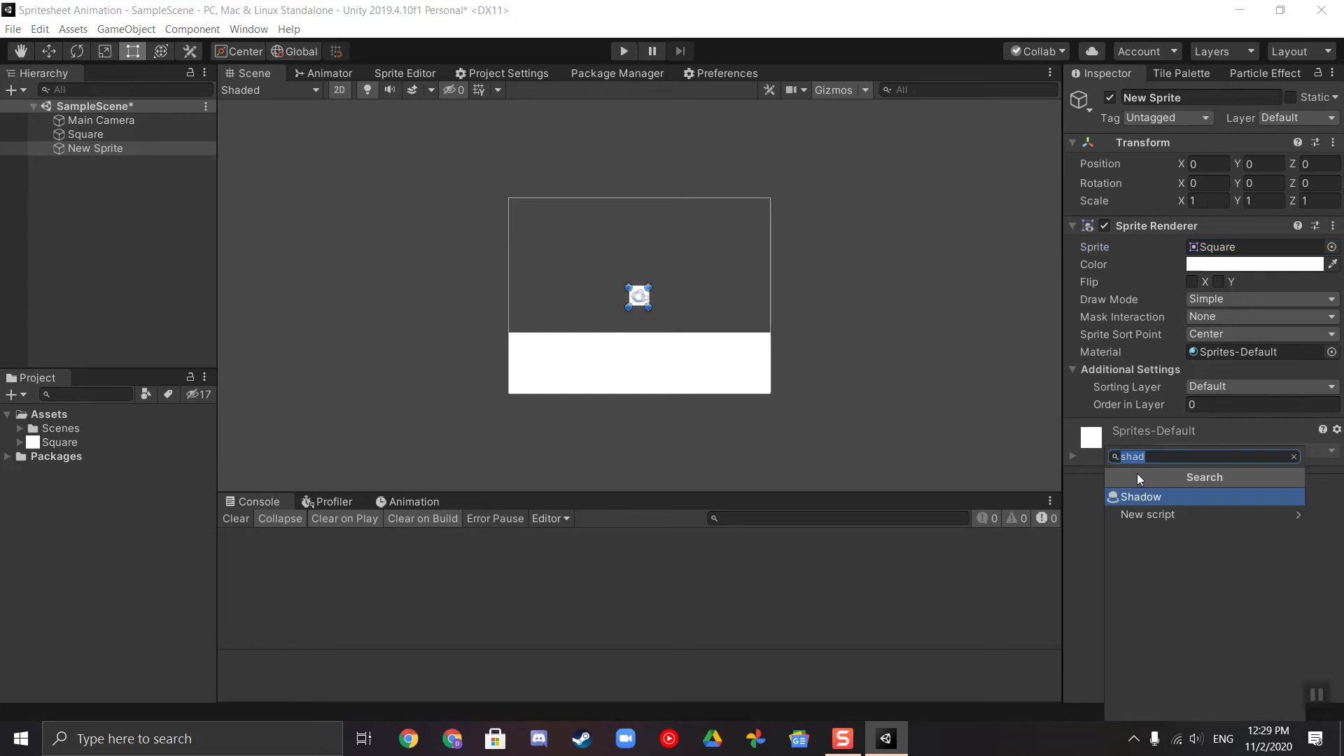
{"action": "type", "text": "rig"}
{"action": "key", "text": "Down"}
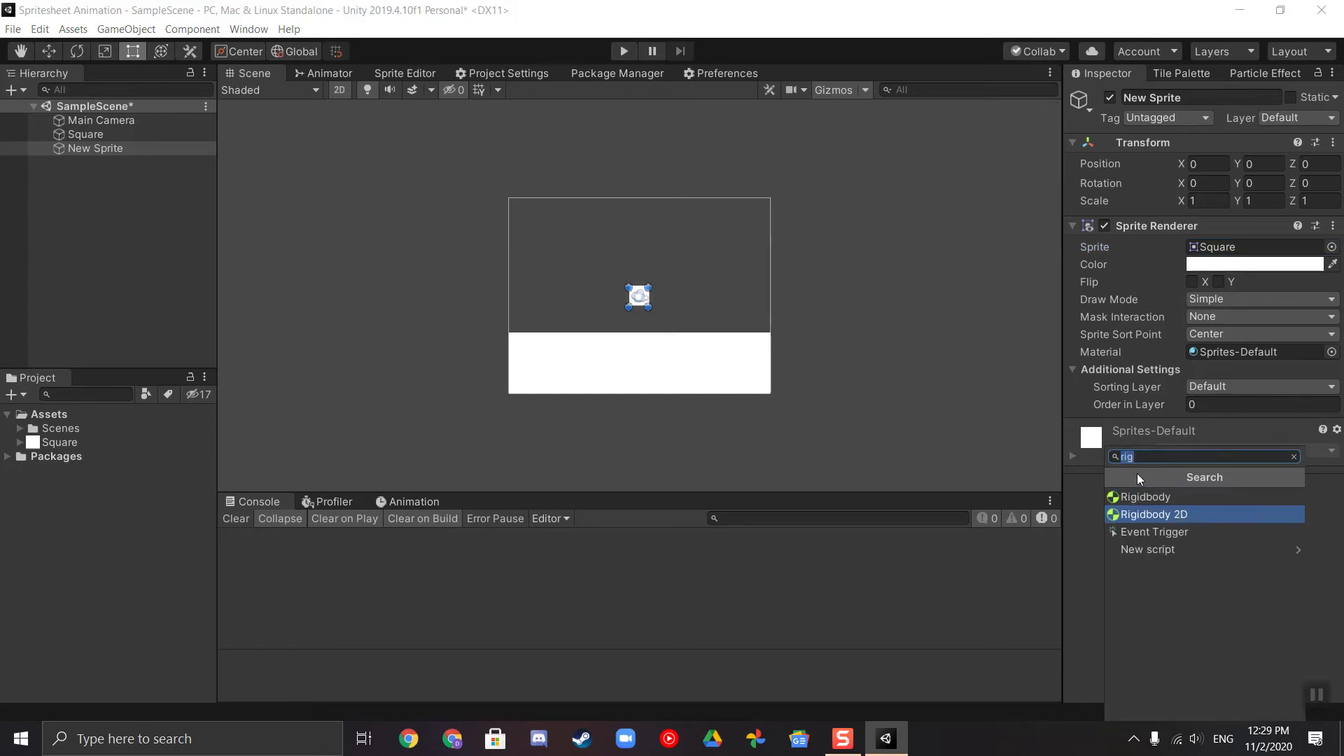
{"action": "key", "text": "Return"}
{"action": "scroll", "coordinate": [1121, 441], "scroll_direction": "down", "scroll_amount": 3}
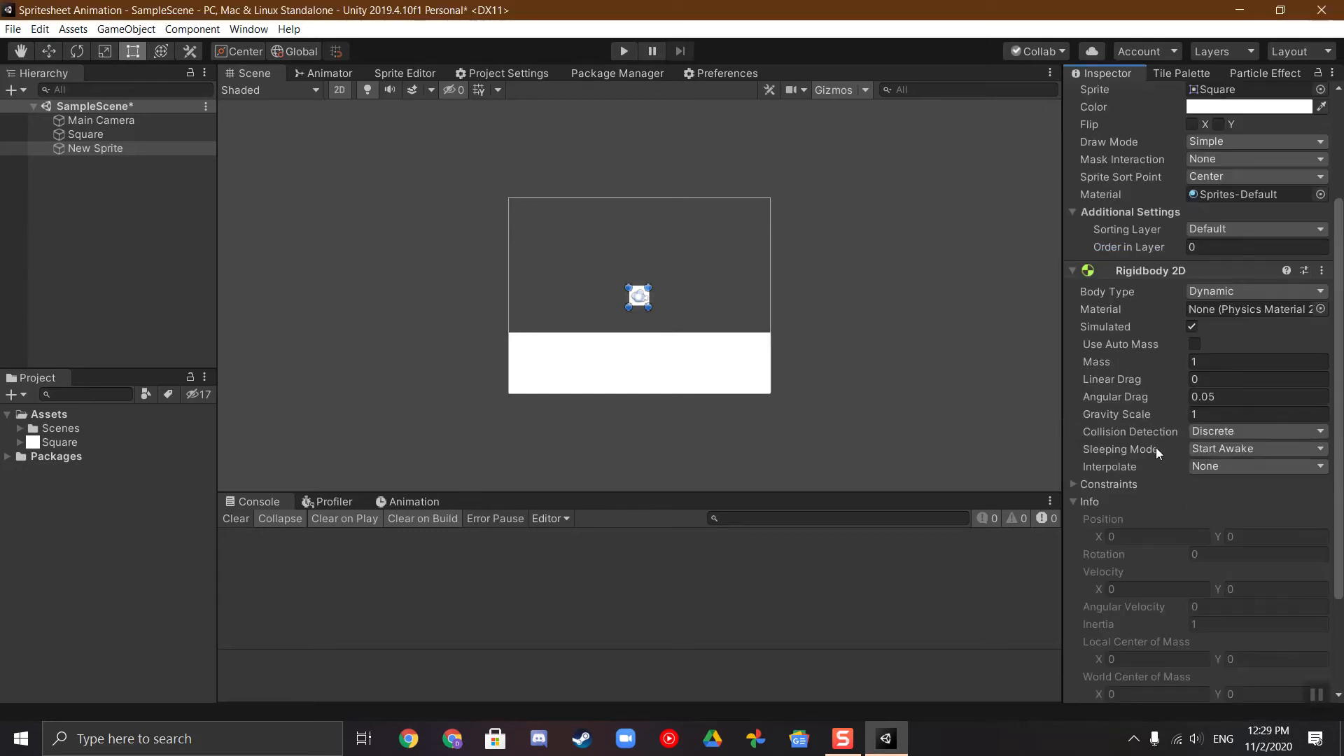
{"action": "left_click", "coordinate": [1110, 484]}
{"action": "left_click", "coordinate": [1188, 522]}
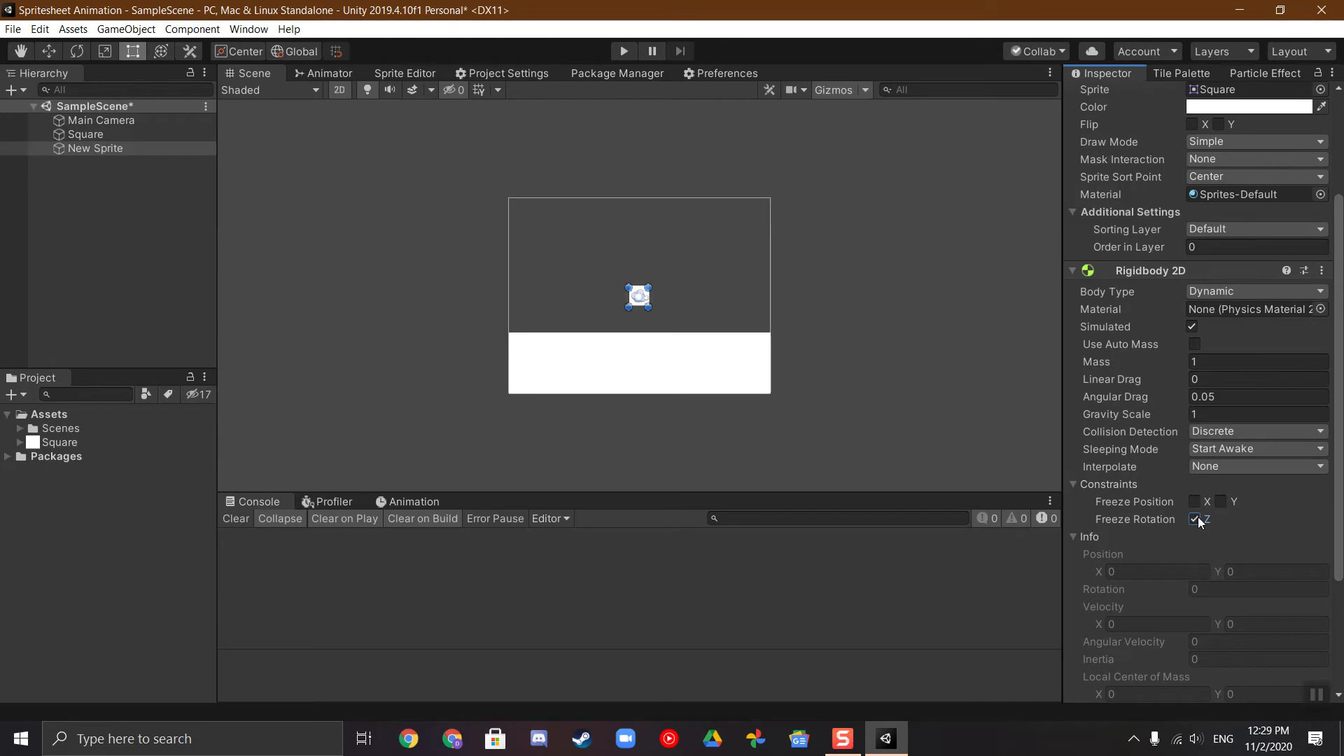
Step: Add a Box Collider 2D component to the New Sprite object
{"action": "scroll", "coordinate": [1191, 523], "scroll_direction": "down", "scroll_amount": 4}
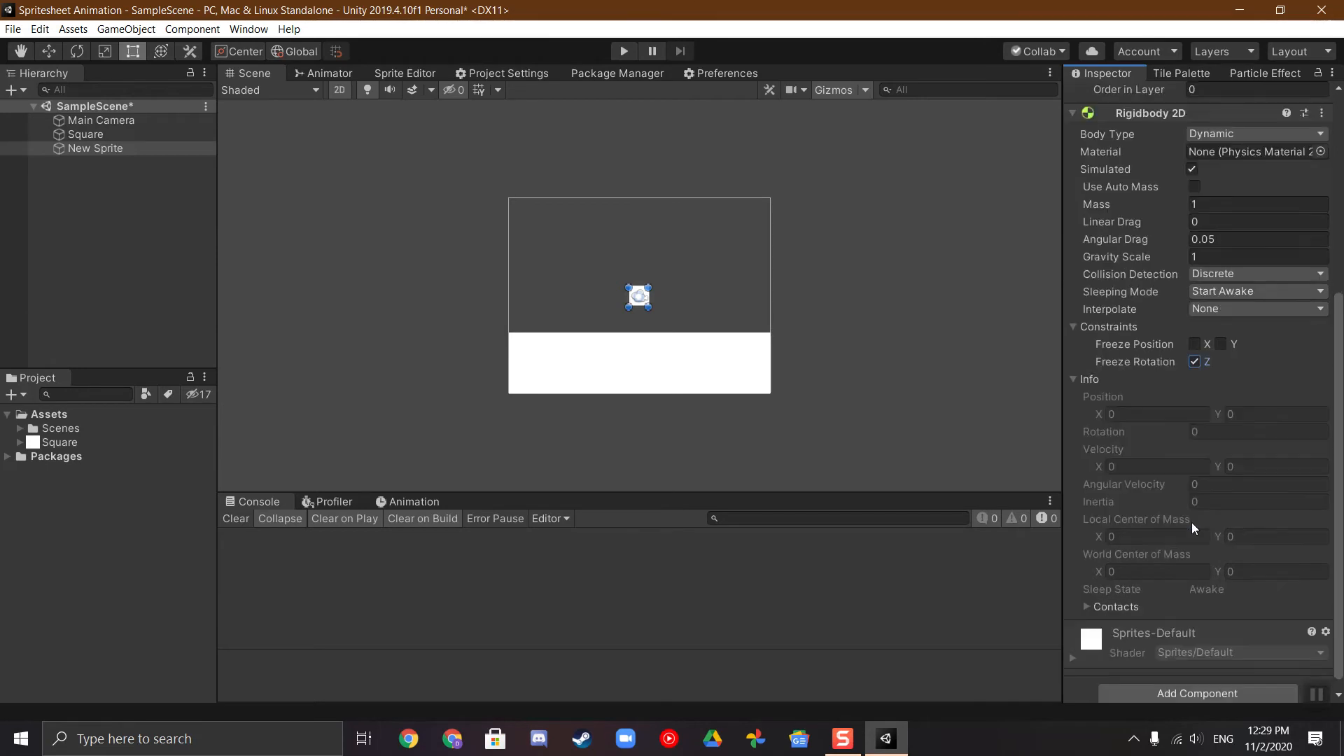
{"action": "left_click", "coordinate": [1191, 676]}
{"action": "type", "text": "box"}
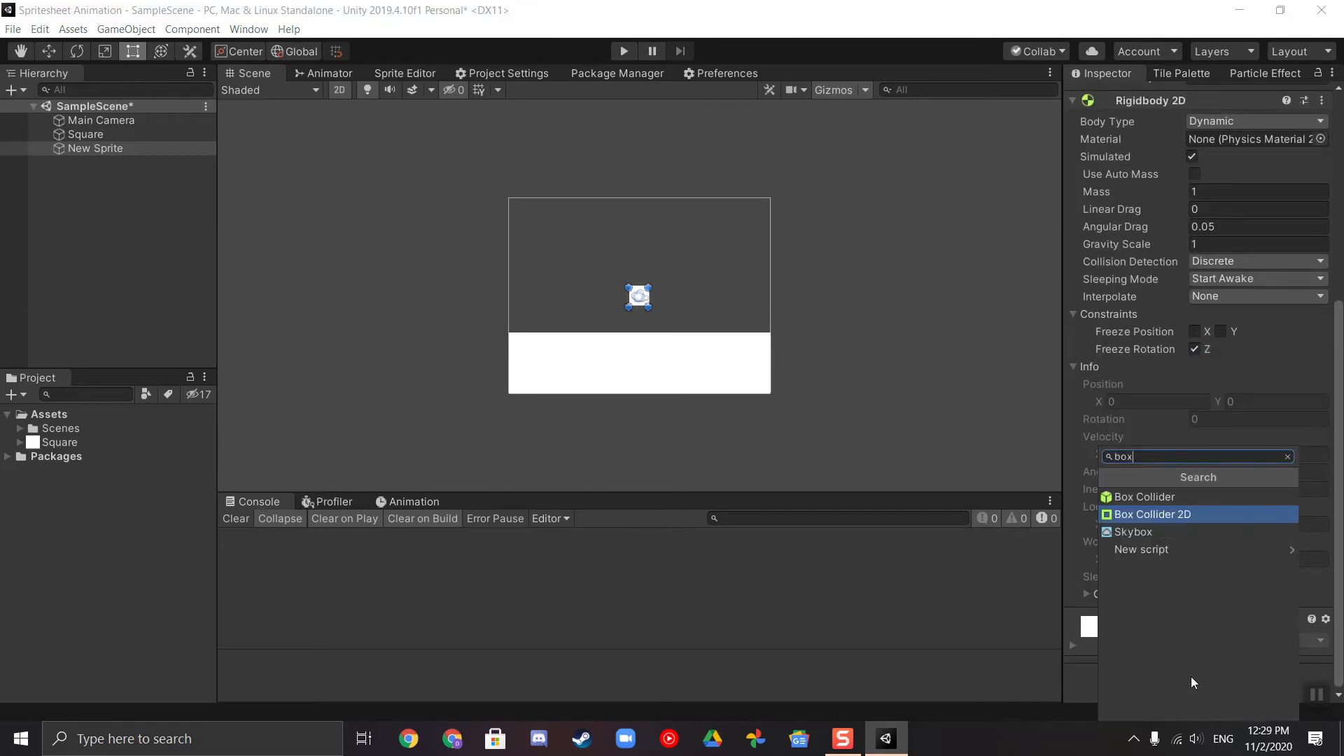
{"action": "key", "text": "Return"}
Step: Add a Box Collider 2D to the ground Square object, and run the scene briefly to test the collision
{"action": "left_click", "coordinate": [168, 134]}
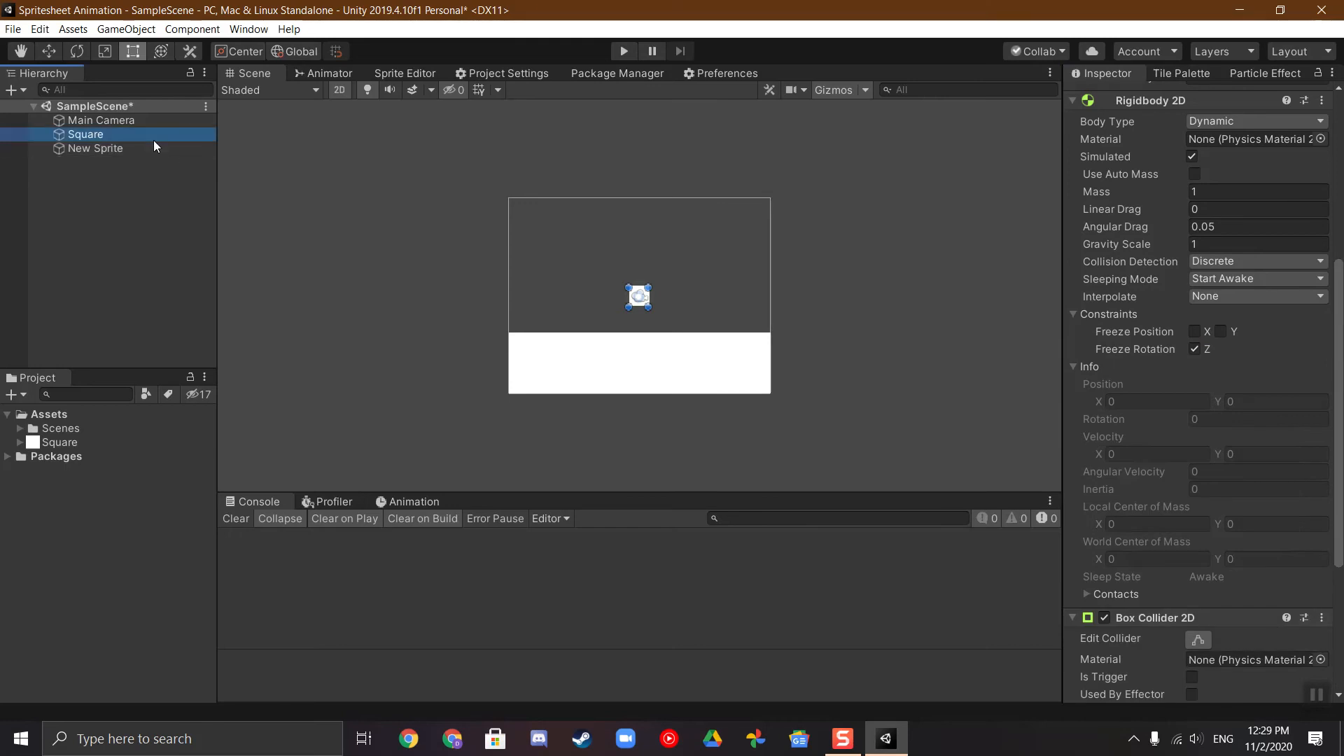
{"action": "left_click", "coordinate": [1198, 489]}
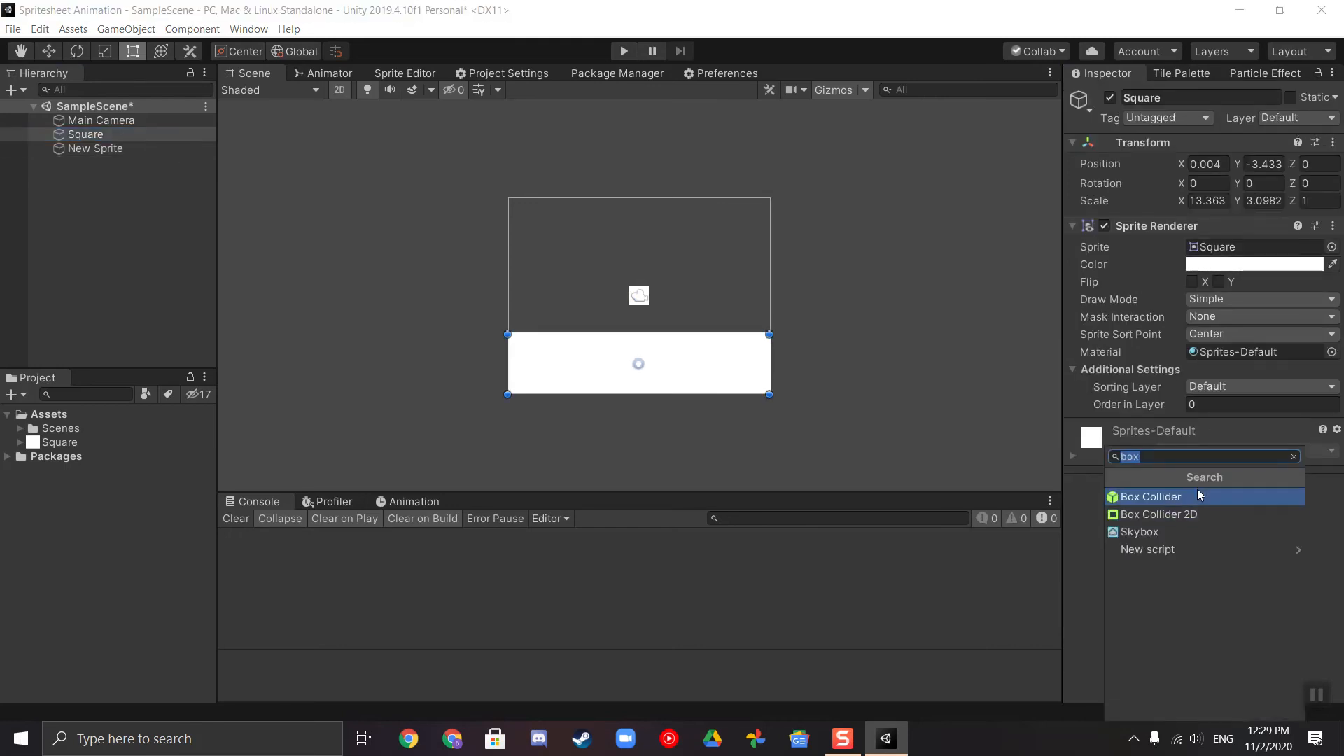
{"action": "left_click", "coordinate": [1182, 516]}
{"action": "scroll", "coordinate": [1171, 518], "scroll_direction": "down", "scroll_amount": 2}
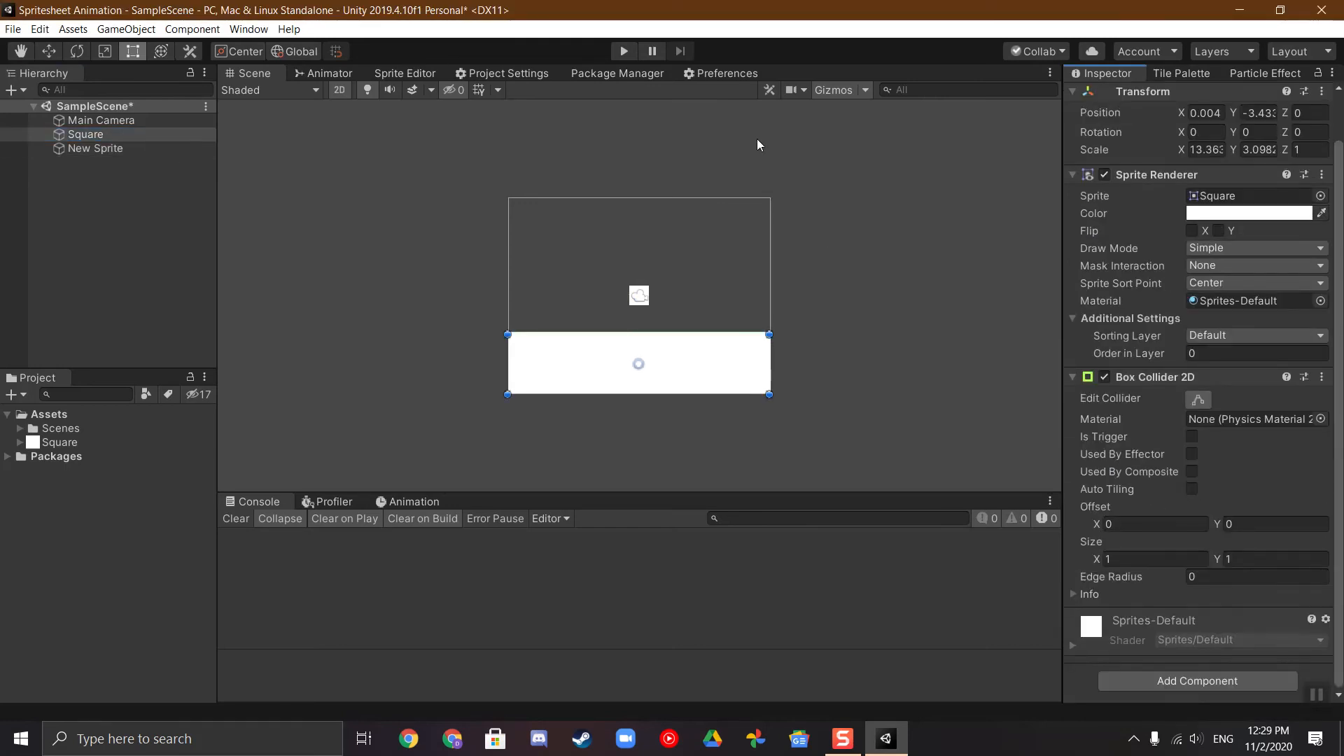
{"action": "left_click", "coordinate": [631, 52]}
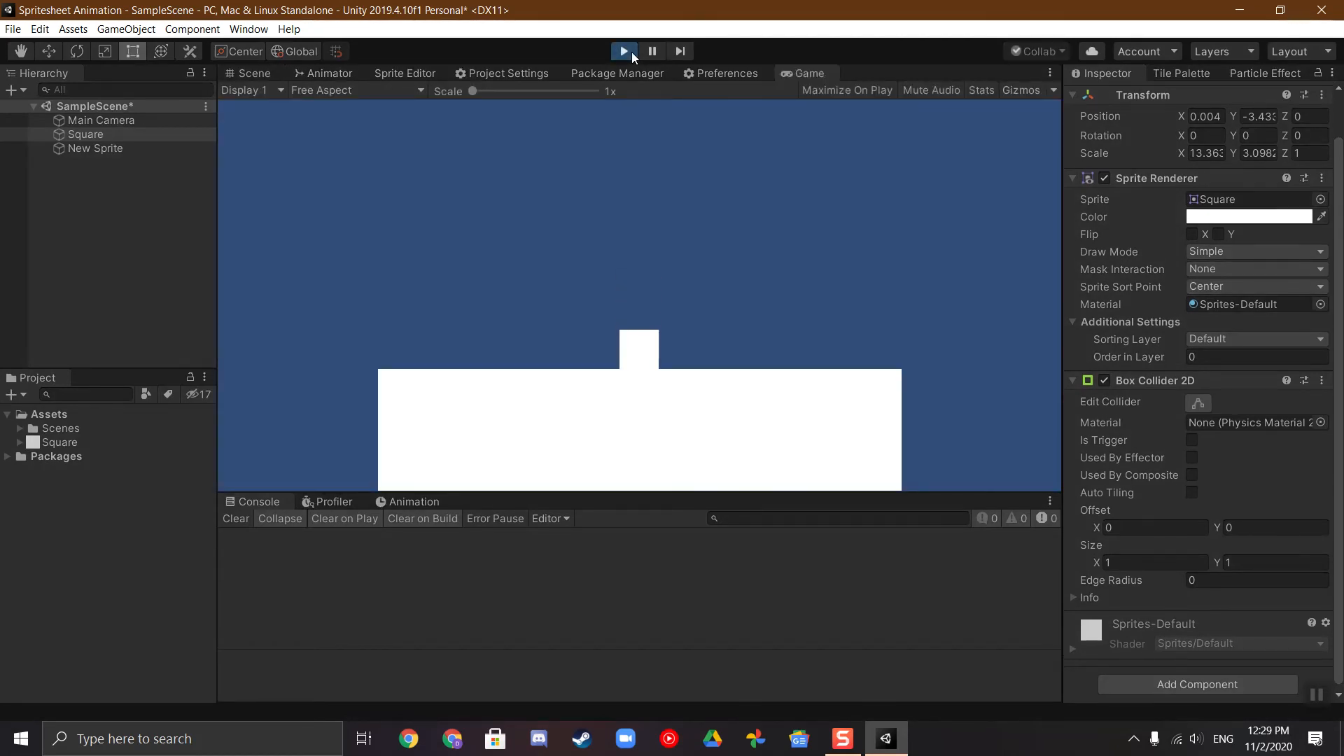
{"action": "left_click", "coordinate": [631, 52]}
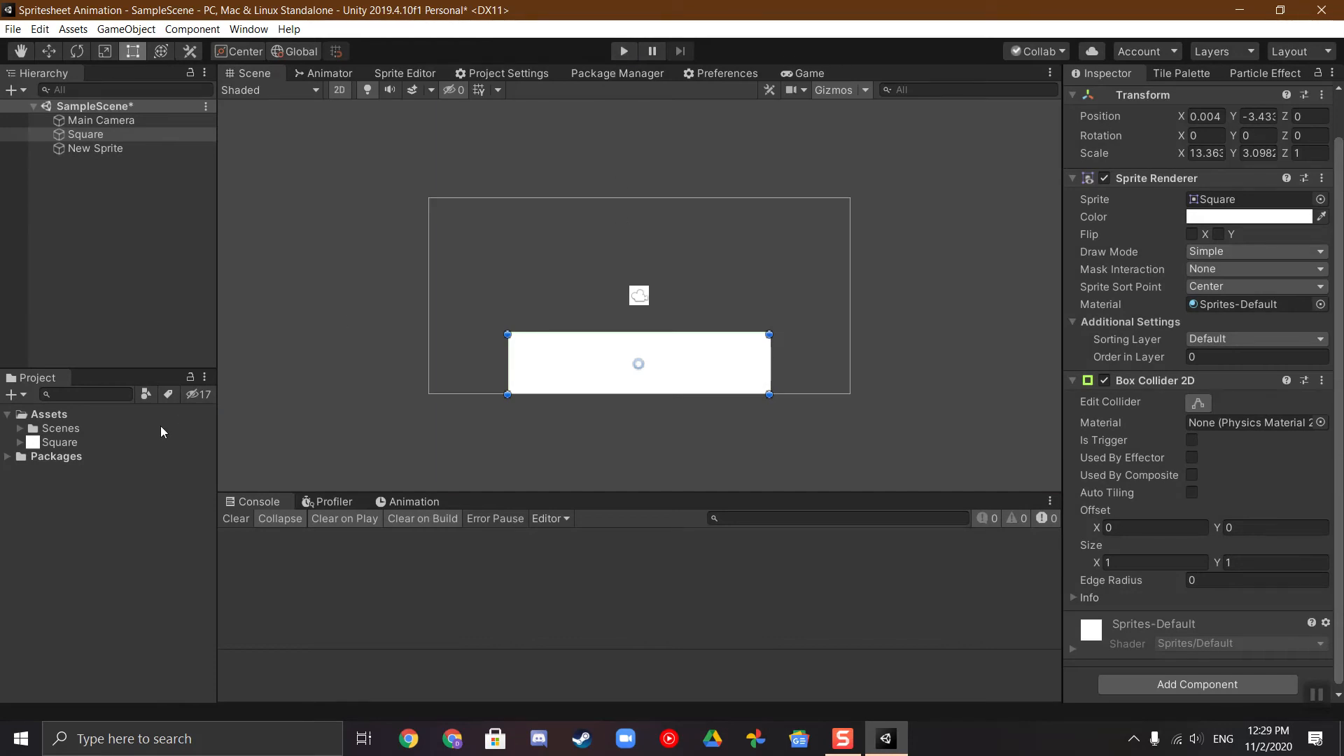
Step: Create a C# script named Movement in the Assets folder
{"action": "right_click", "coordinate": [65, 417]}
{"action": "mouse_move", "coordinate": [179, 46]}
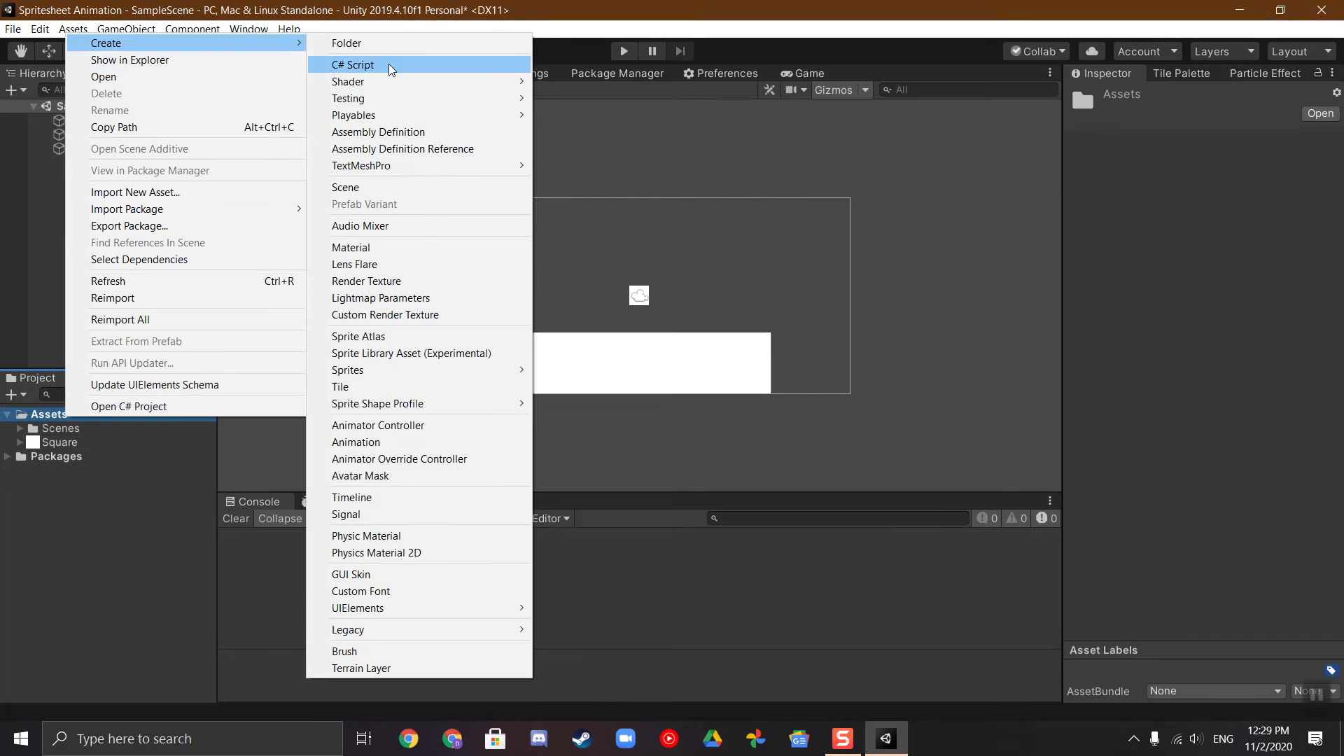
{"action": "left_click", "coordinate": [389, 65]}
{"action": "type", "text": "Movement"}
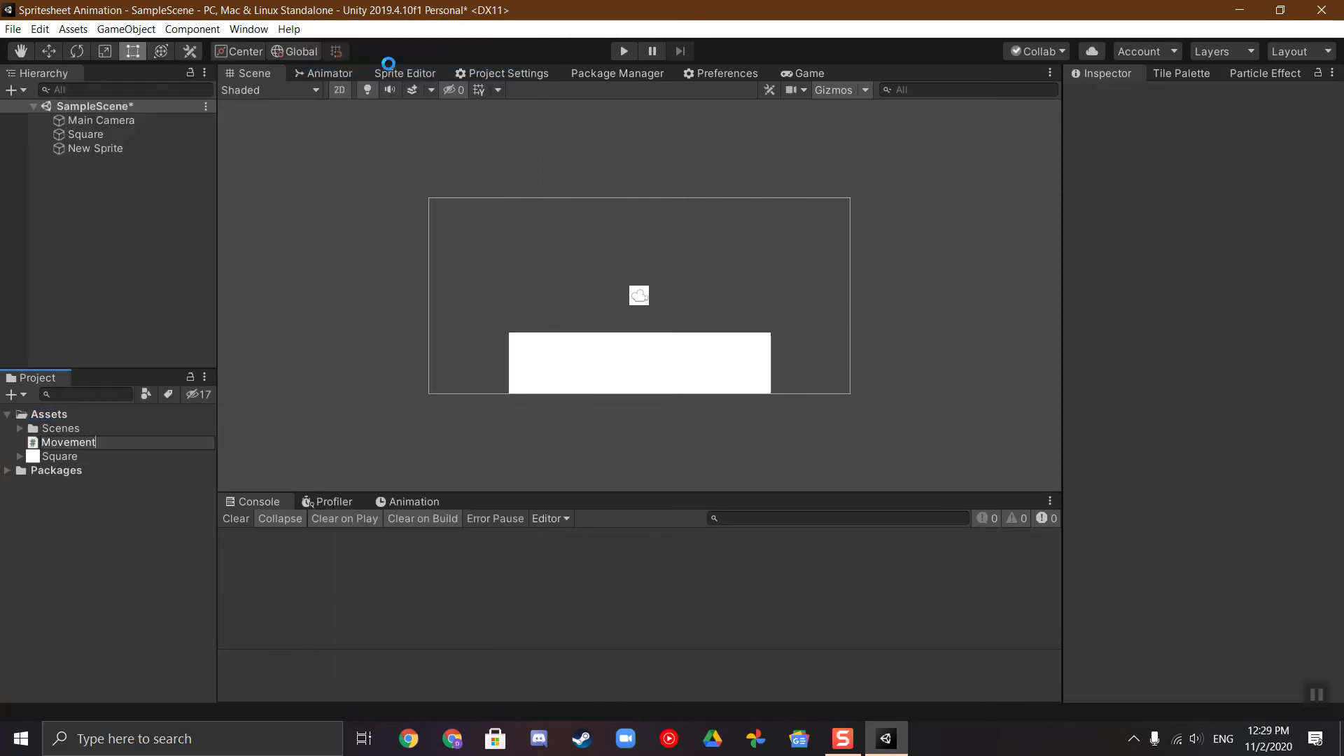
{"action": "key", "text": "Return"}
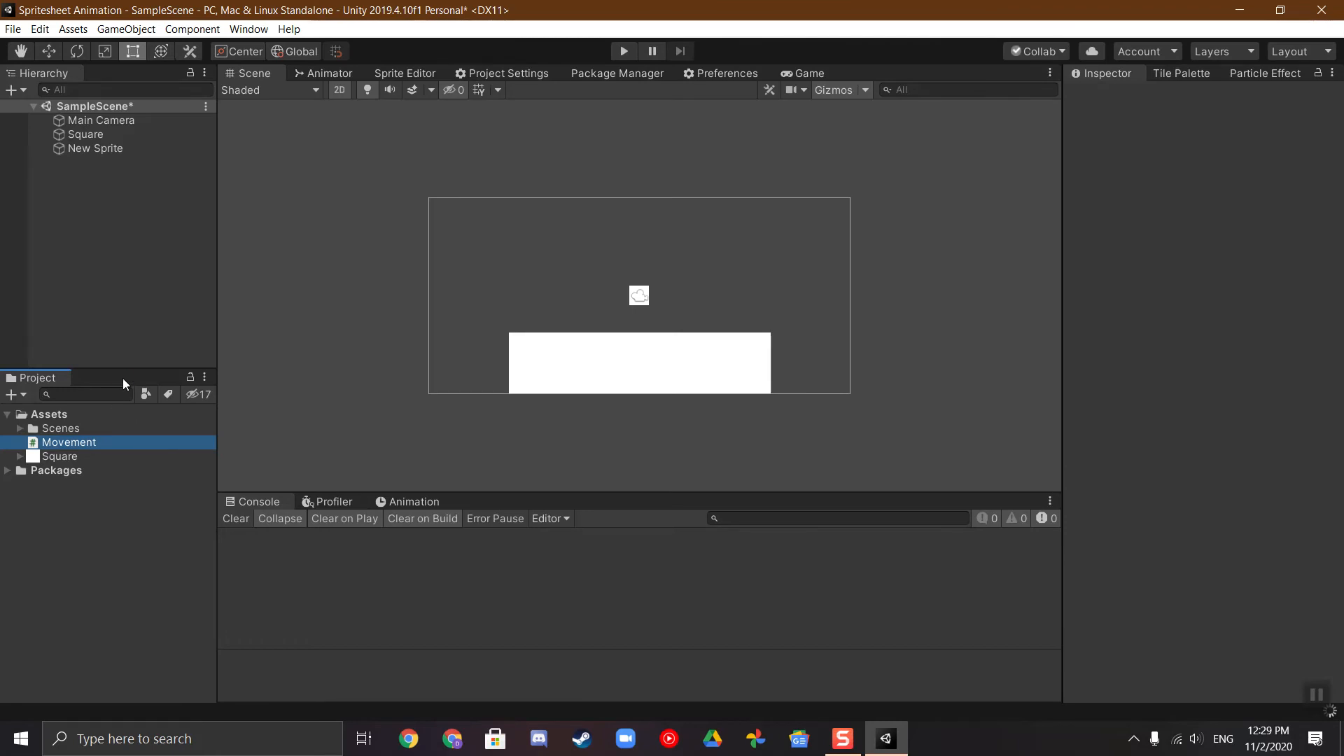
Step: Attach the Movement script to the New Sprite object and rename that object Player
{"action": "left_click", "coordinate": [93, 442]}
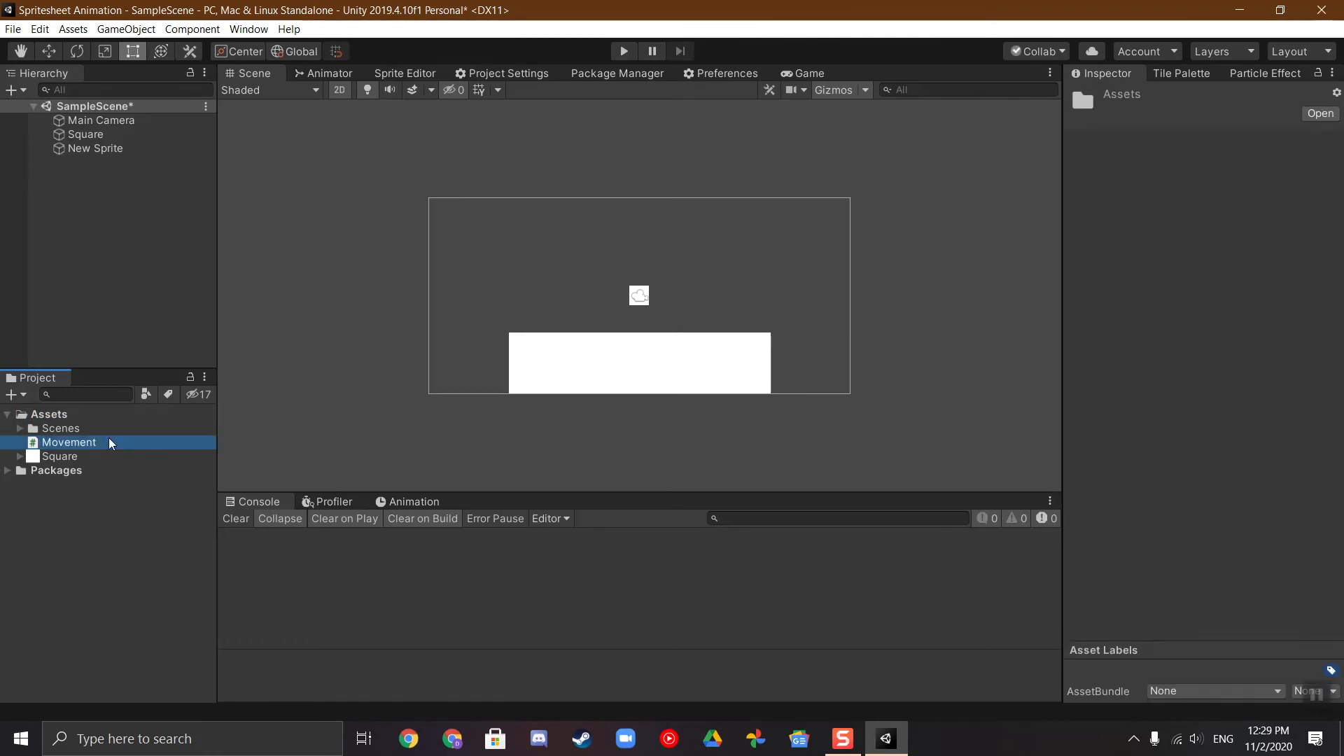
{"action": "left_click_drag", "start_coordinate": [98, 443], "coordinate": [117, 152]}
{"action": "type", "text": "Play"}
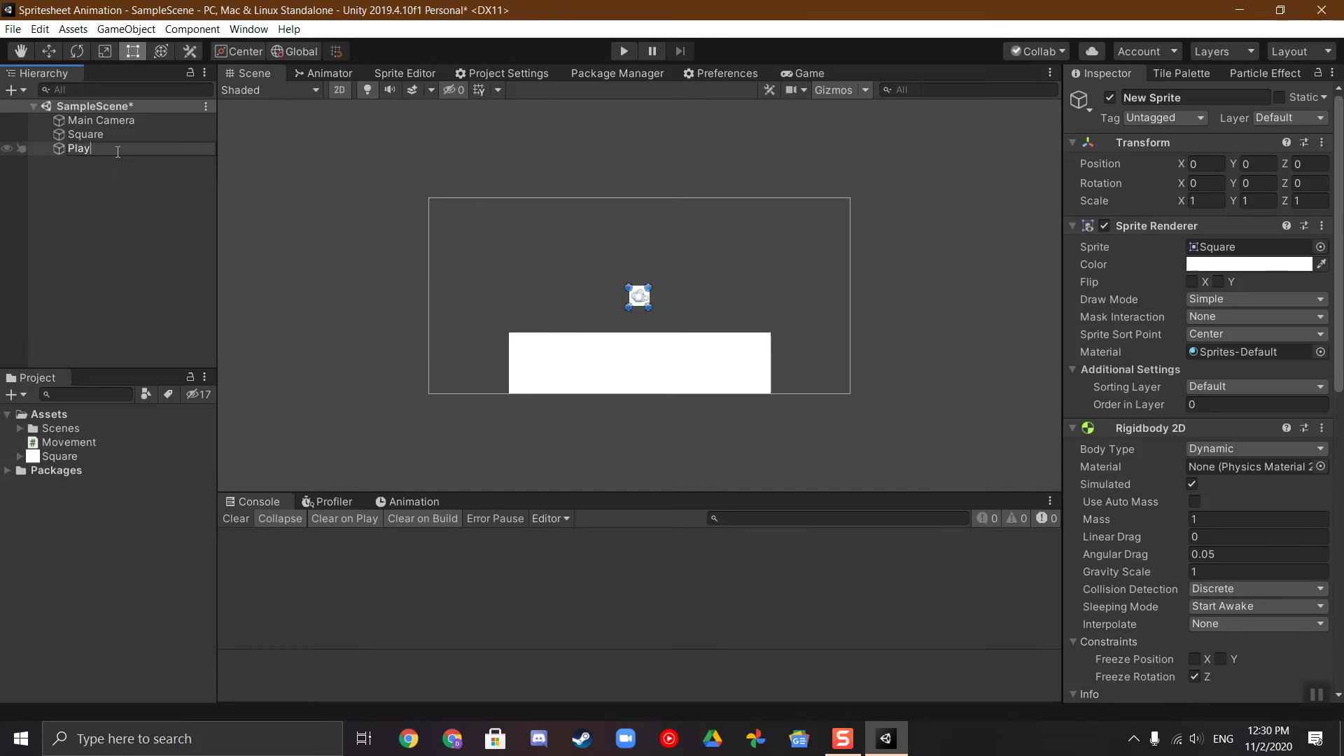
{"action": "type", "text": "er"}
{"action": "key", "text": "Return"}
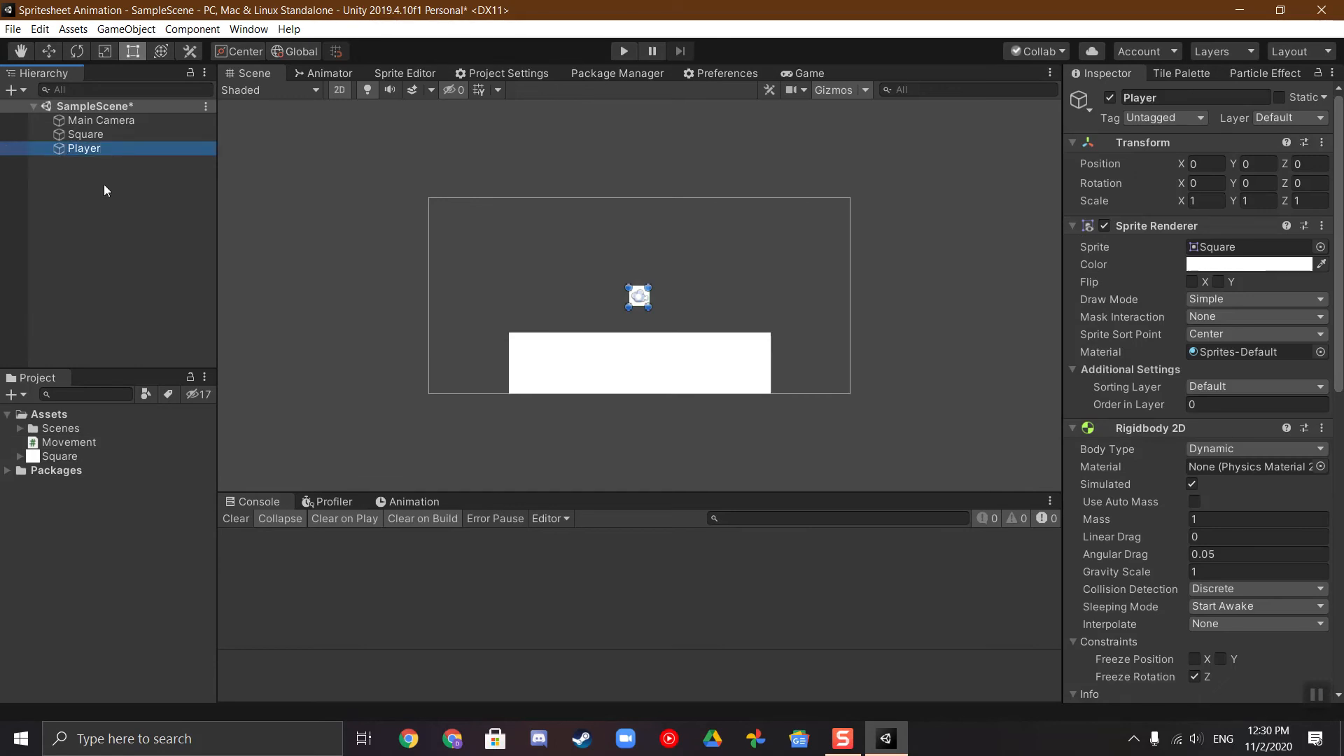
Step: Open the Movement script in Visual Studio, examine its Rigidbody2D assignment and horizontal velocity line, and return to Unity
{"action": "double_click", "coordinate": [82, 443]}
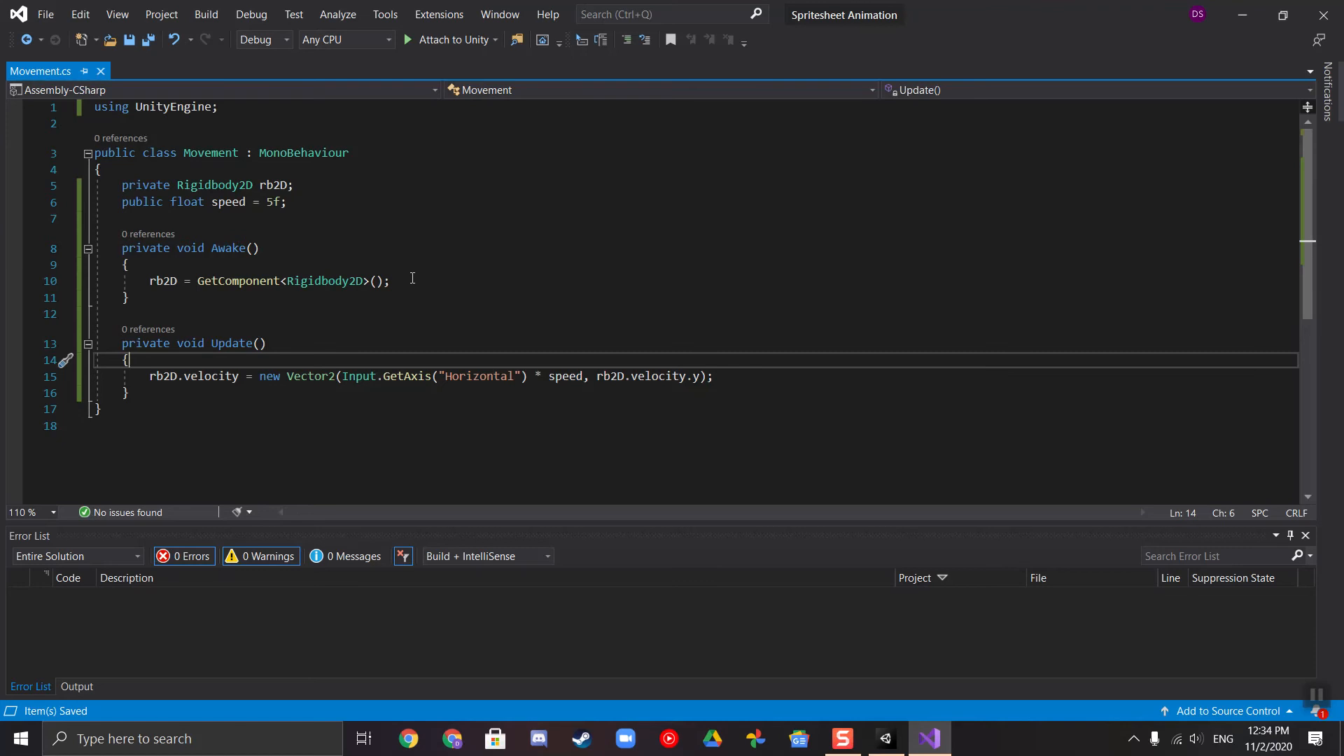
{"action": "left_click_drag", "start_coordinate": [408, 283], "coordinate": [150, 280]}
{"action": "left_click_drag", "start_coordinate": [151, 376], "coordinate": [529, 380]}
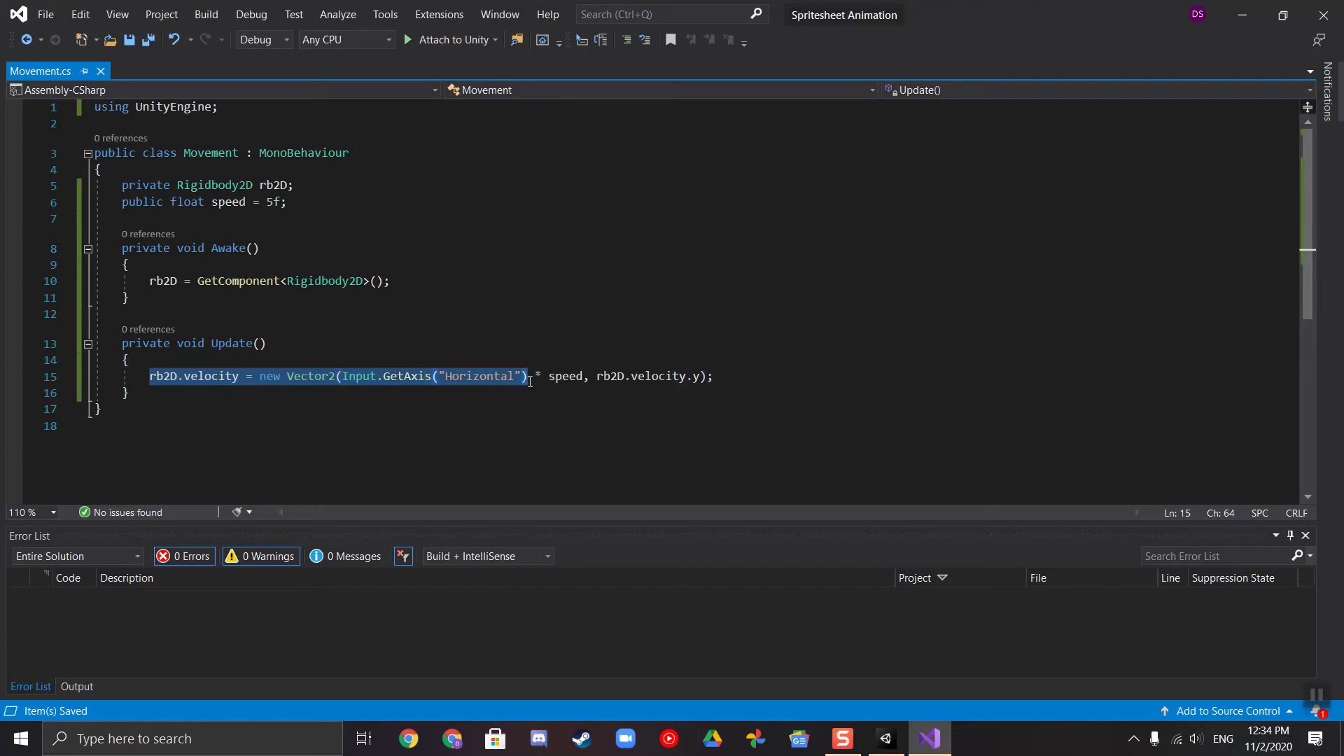
{"action": "left_click_drag", "start_coordinate": [532, 381], "coordinate": [582, 378]}
{"action": "double_click", "coordinate": [569, 377]}
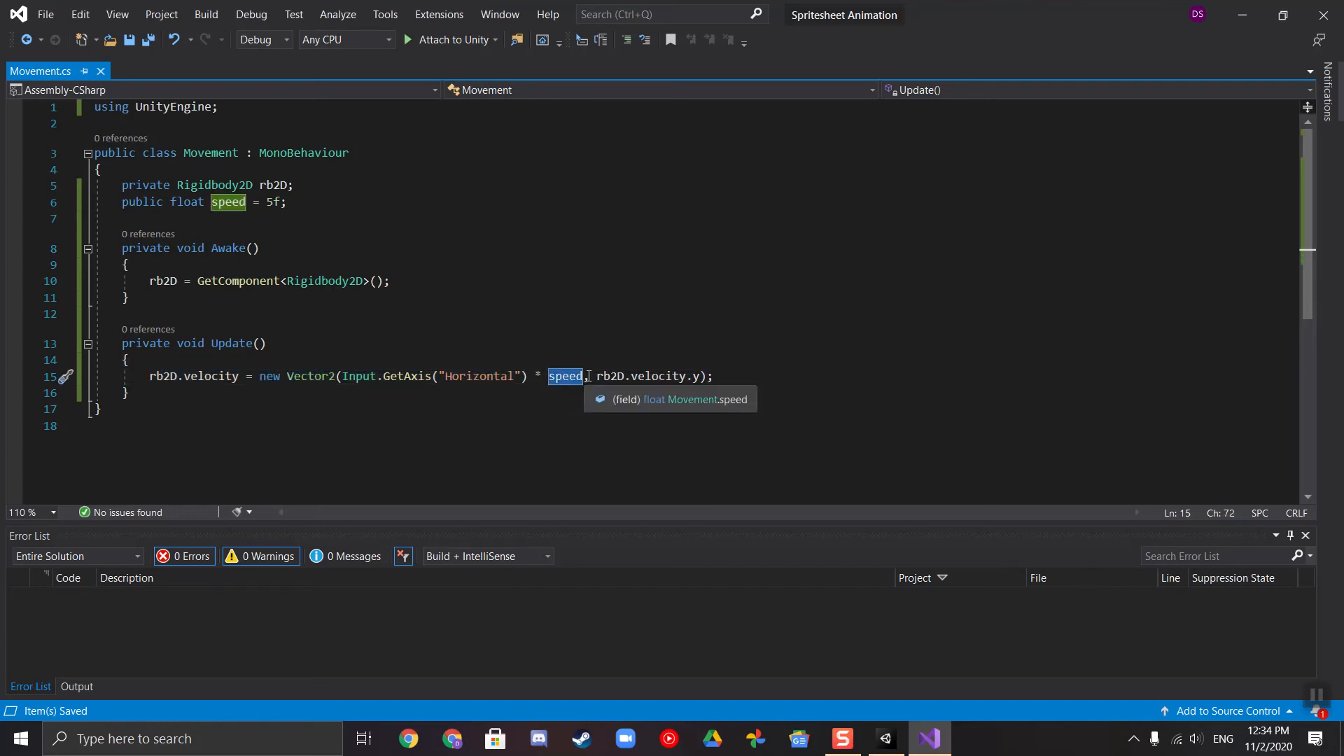
{"action": "left_click", "coordinate": [885, 739]}
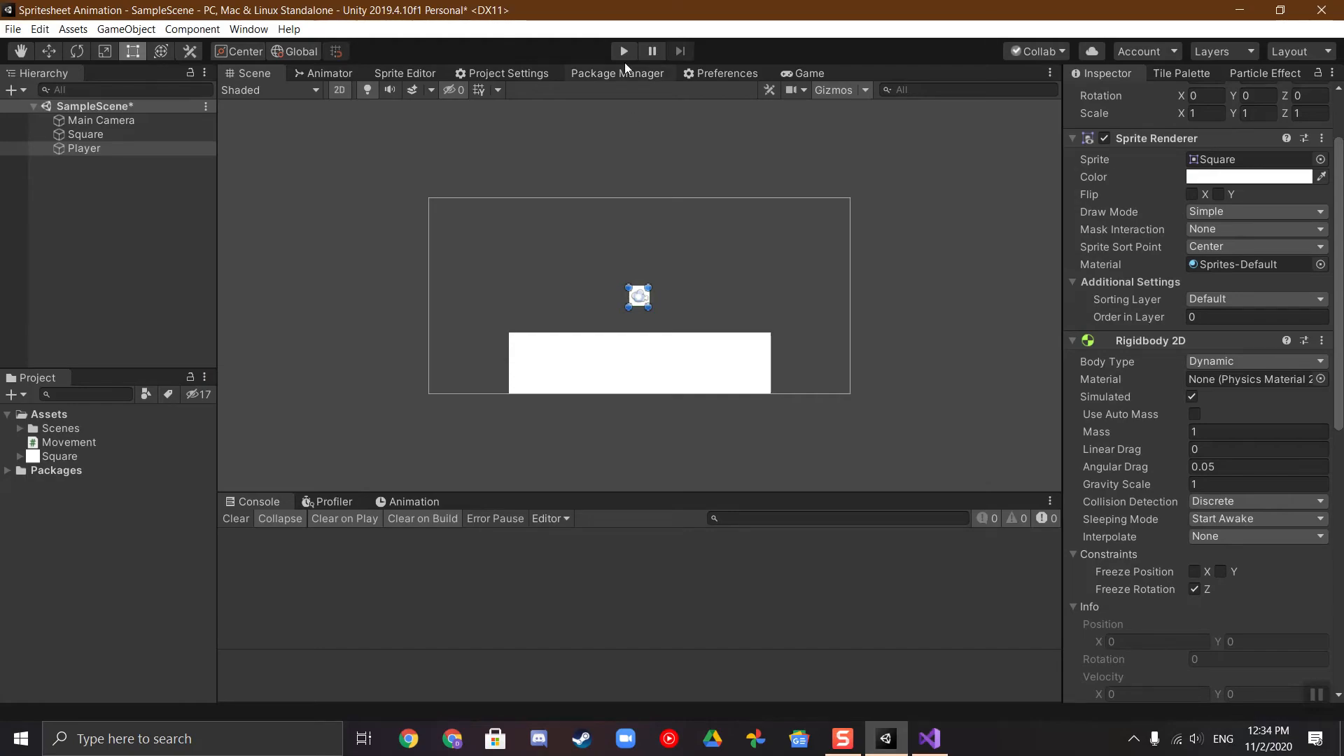
Step: Run the scene, test moving the Player left and right, and stop the playback
{"action": "left_click", "coordinate": [624, 53]}
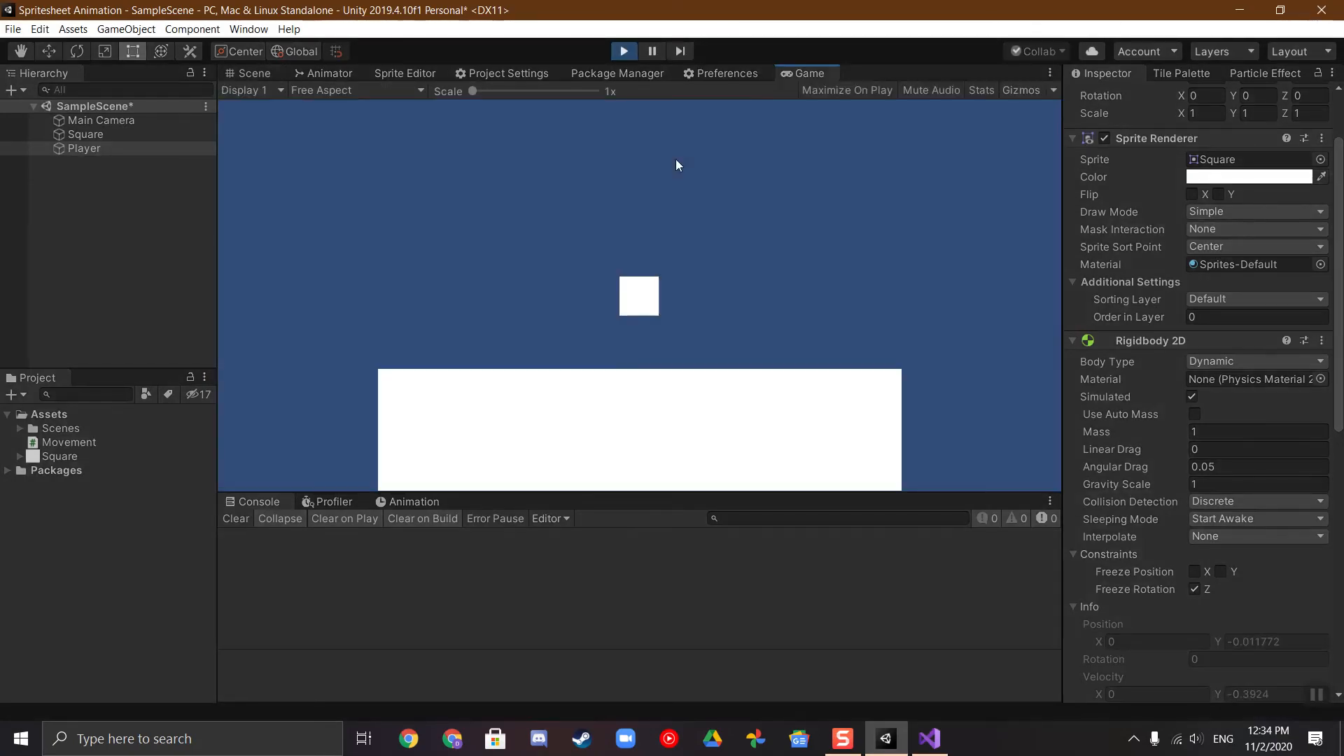
{"action": "key", "text": "a"}
{"action": "key", "text": "d"}
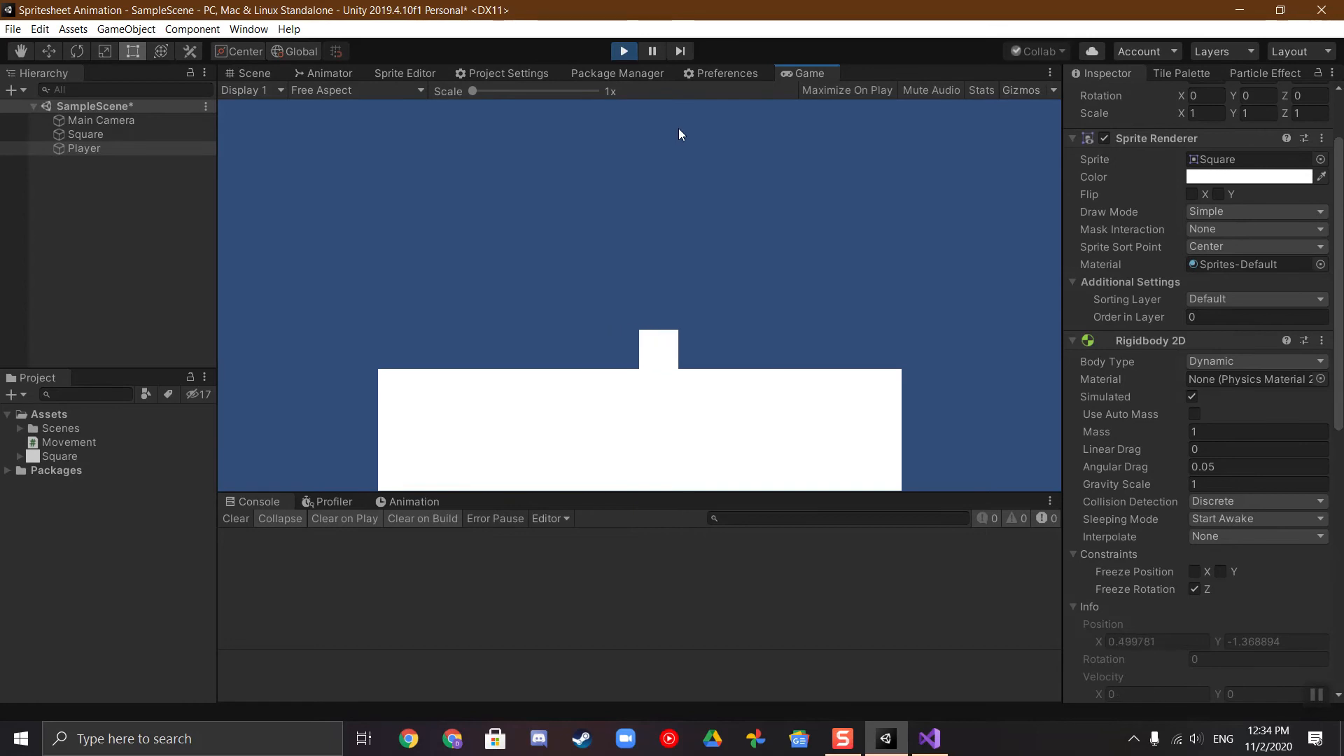
{"action": "left_click", "coordinate": [624, 53]}
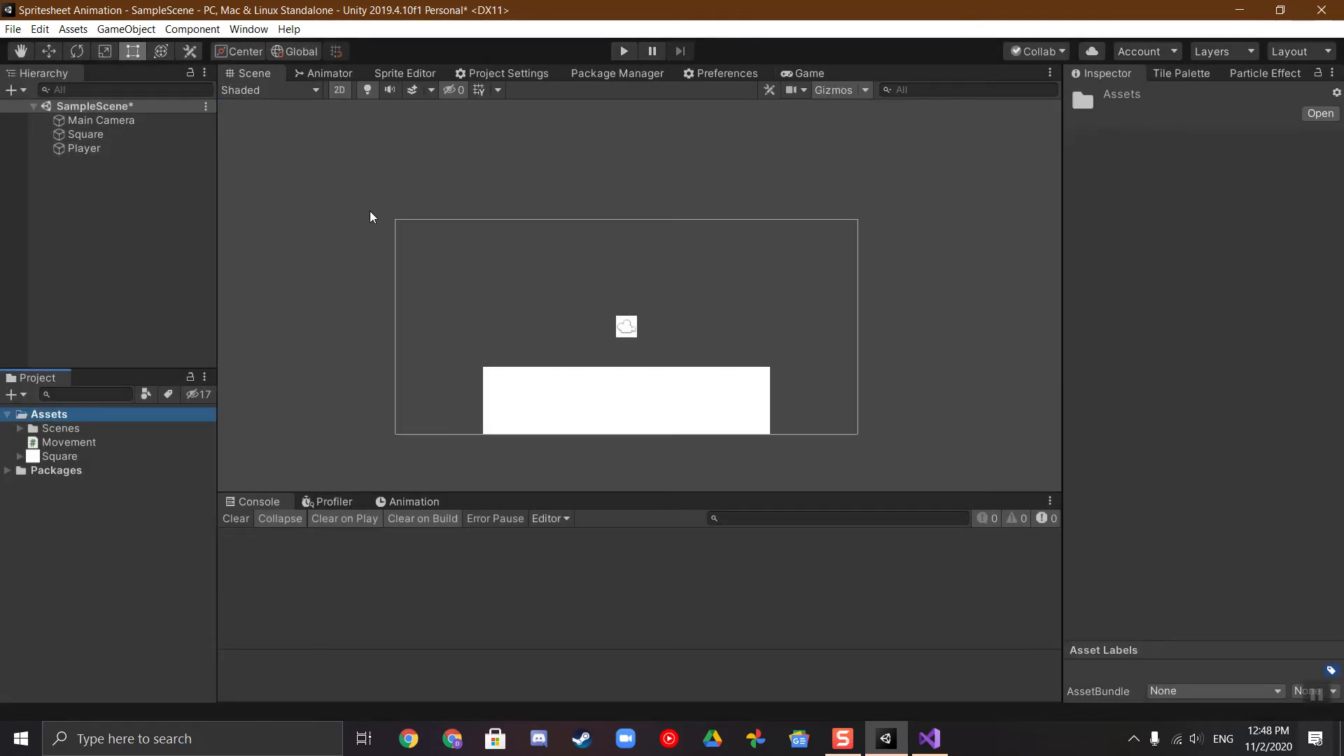
Step: Show the project's Assets folder in File Explorer and add the idle_and_walk_cycle spritesheet to it
{"action": "right_click", "coordinate": [158, 417]}
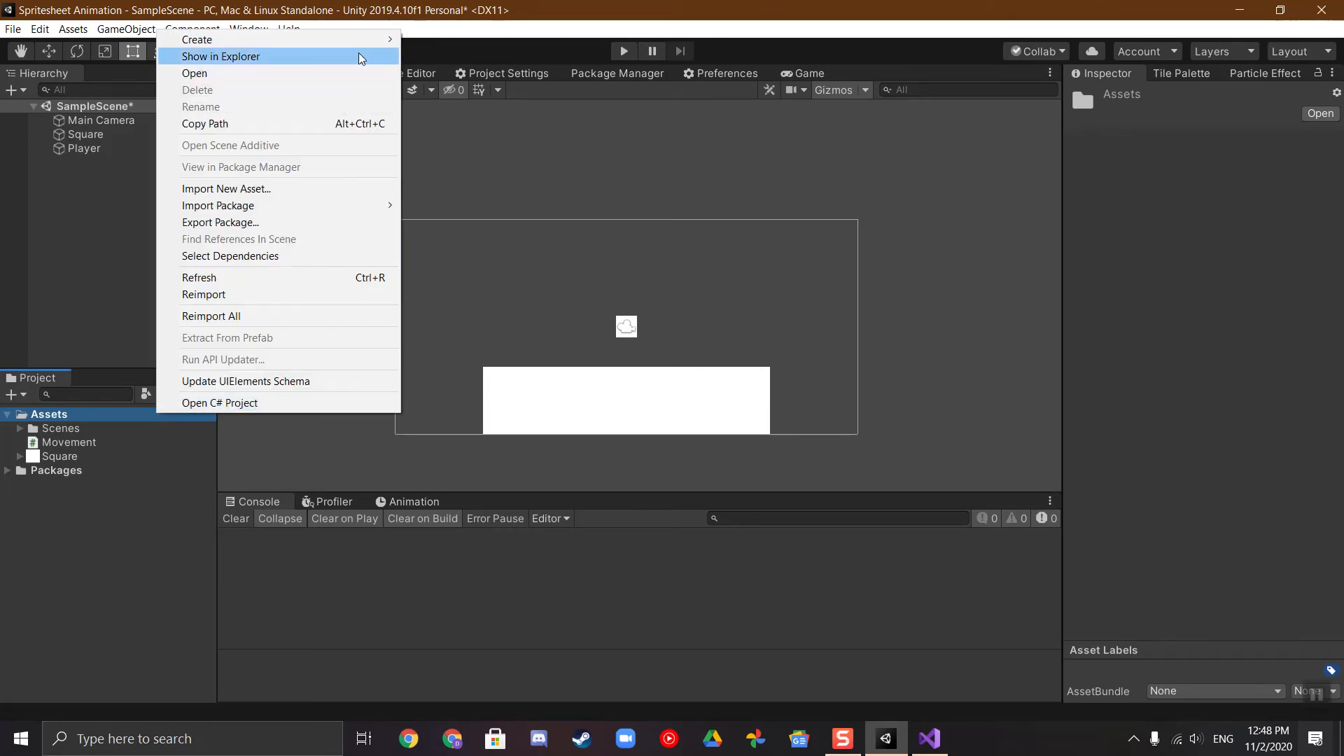
{"action": "mouse_move", "coordinate": [363, 40]}
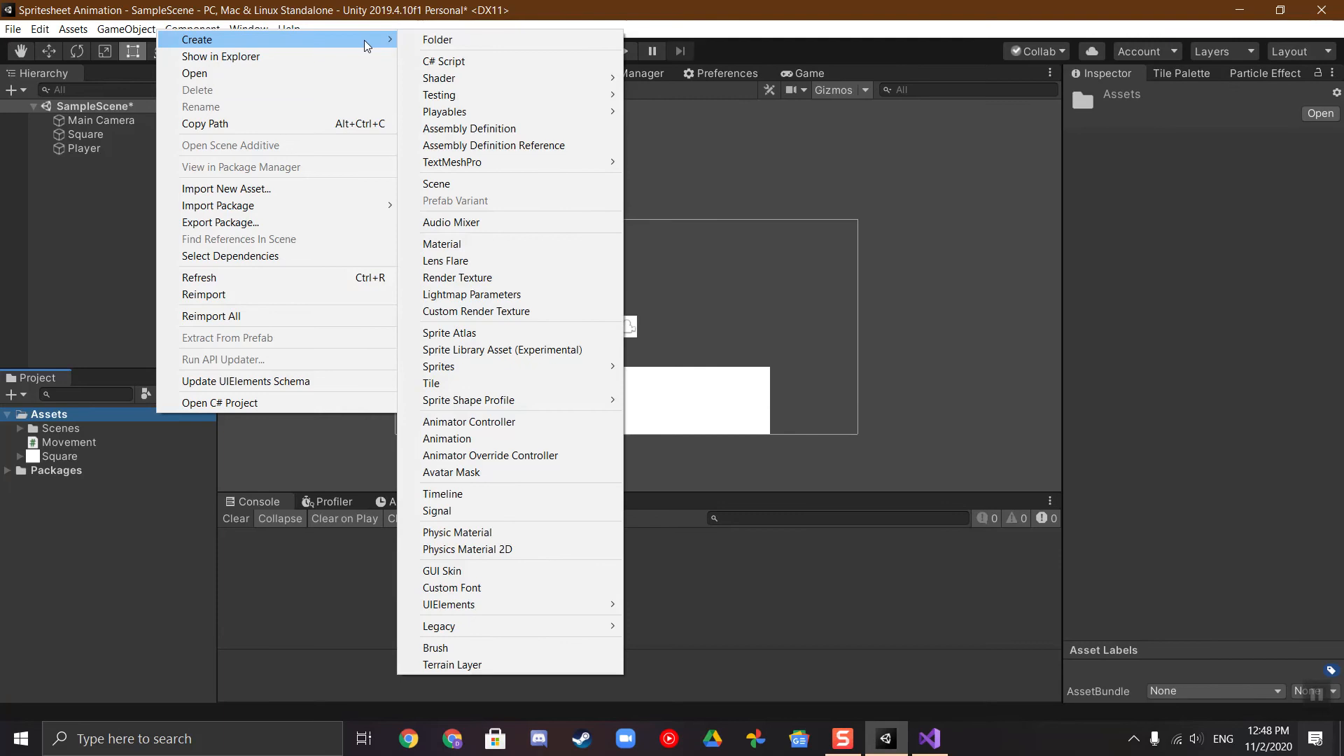
{"action": "left_click", "coordinate": [372, 56]}
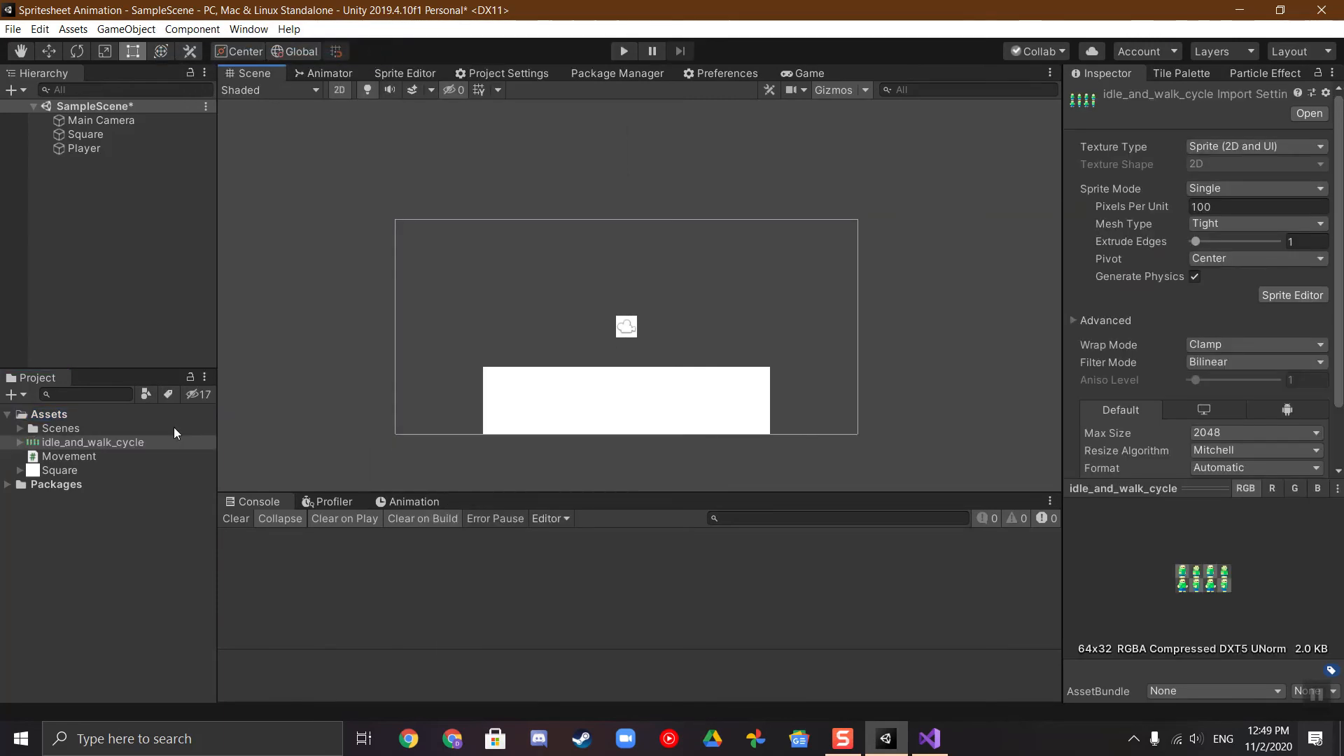
Step: Set the idle_and_walk_cycle texture's Sprite Mode to Multiple and its Pixels Per Unit to 16
{"action": "left_click", "coordinate": [125, 444]}
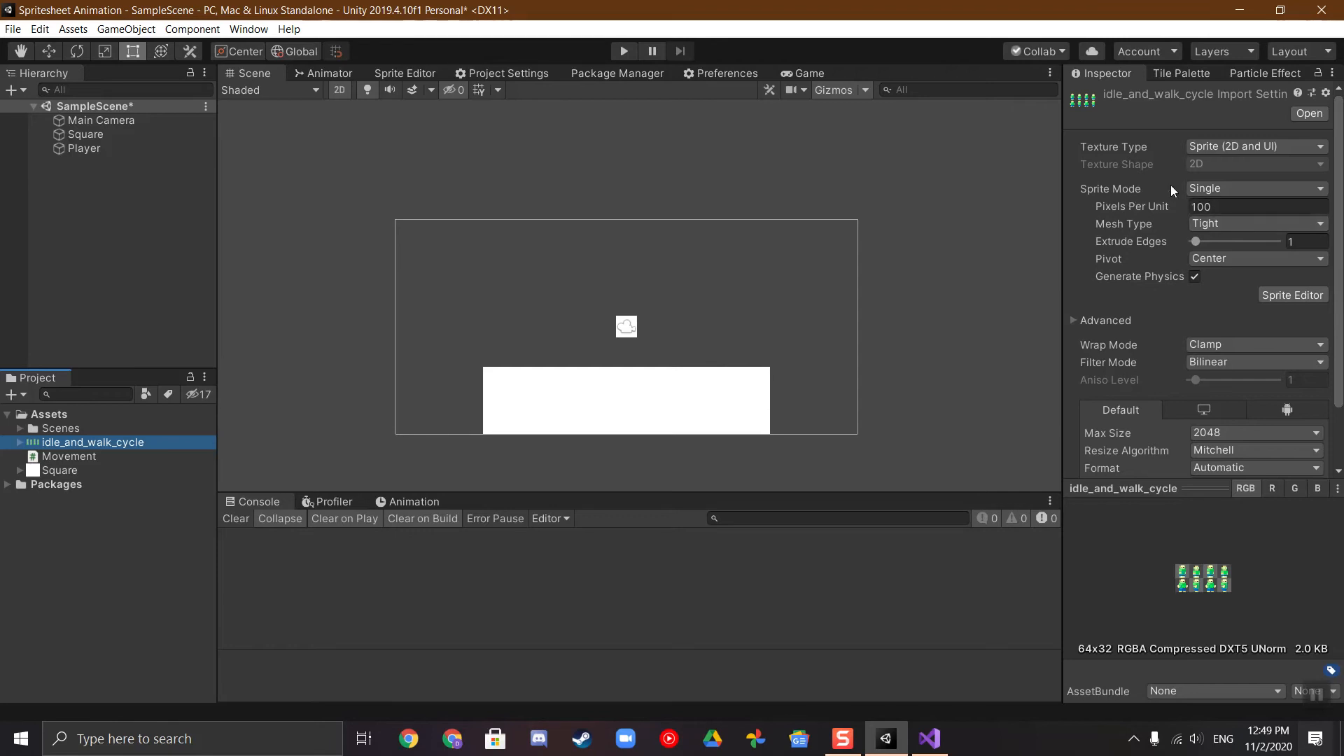
{"action": "left_click", "coordinate": [1206, 188]}
{"action": "left_click", "coordinate": [1213, 223]}
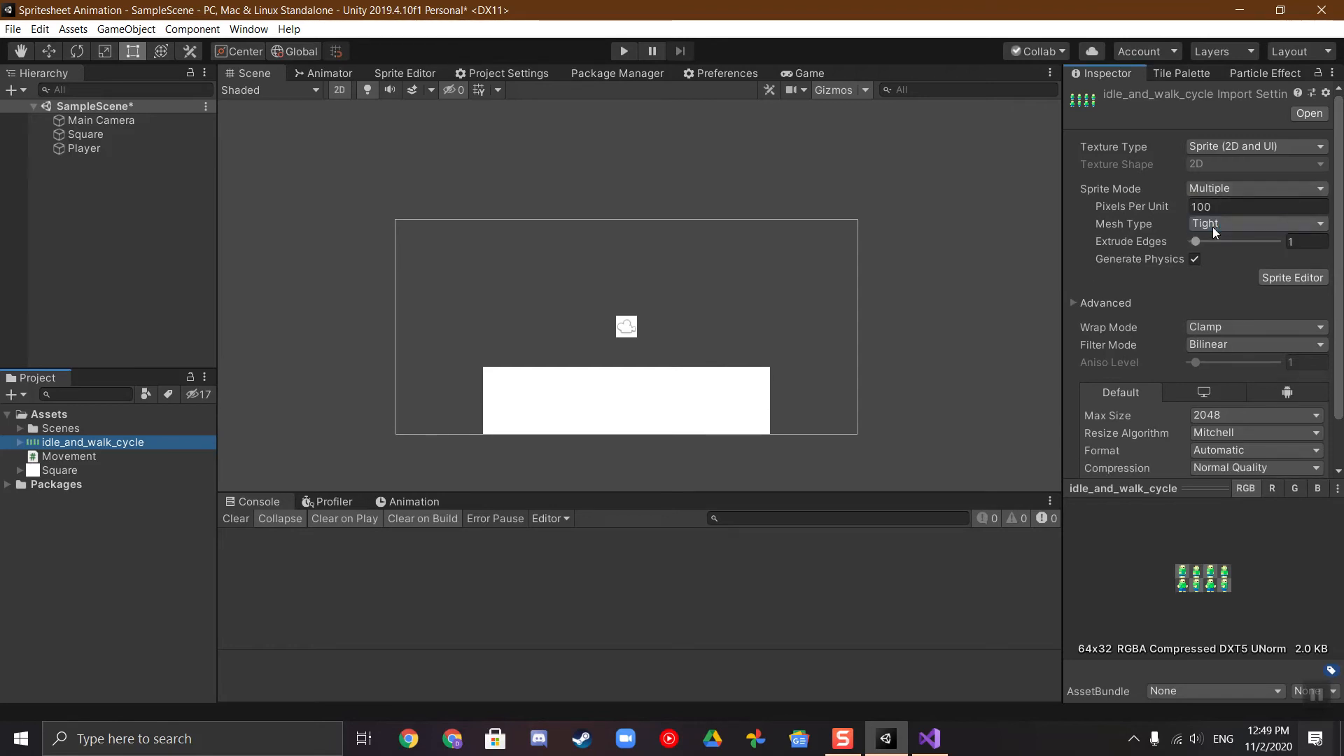
{"action": "left_click", "coordinate": [1224, 204]}
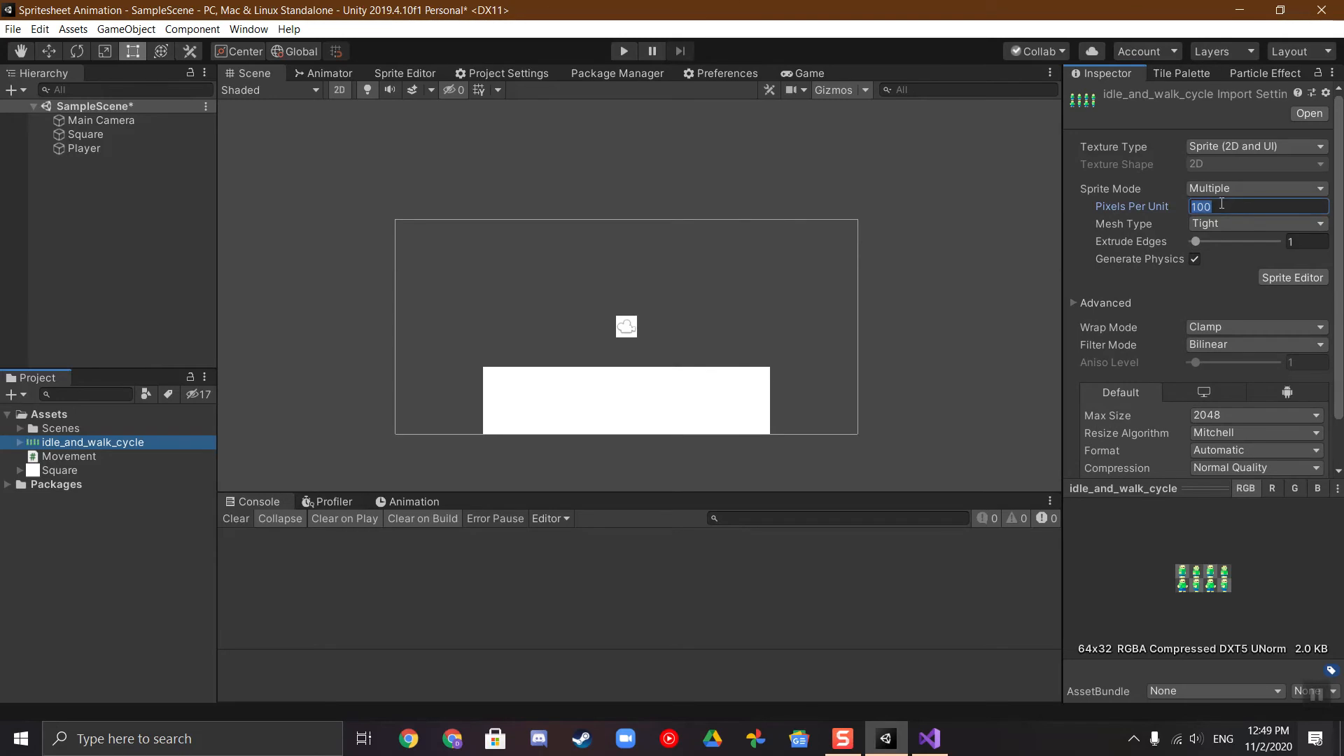
{"action": "type", "text": "16"}
Step: Set the spritesheet's Filter Mode to Point (no filter) and Compression to None, and apply the import settings
{"action": "scroll", "coordinate": [1182, 265], "scroll_direction": "down", "scroll_amount": 2}
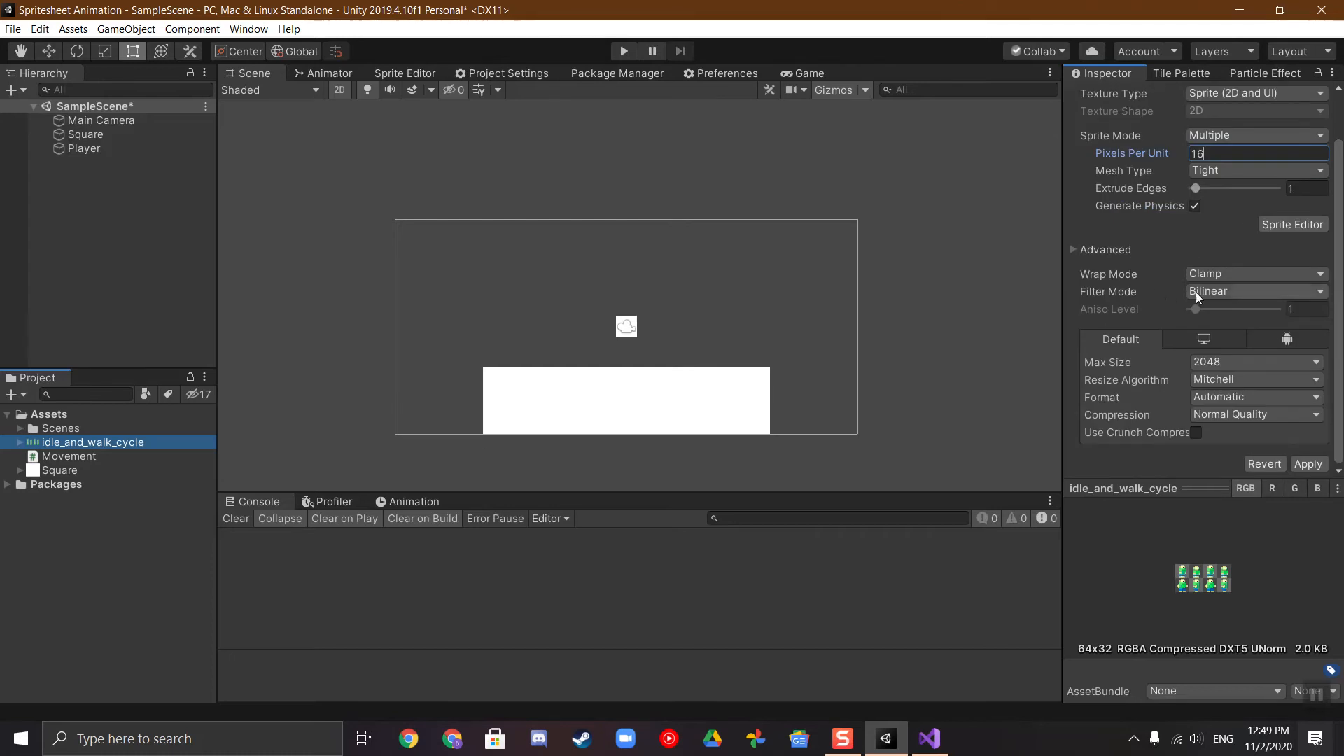
{"action": "left_click", "coordinate": [1222, 291]}
{"action": "left_click", "coordinate": [1230, 312]}
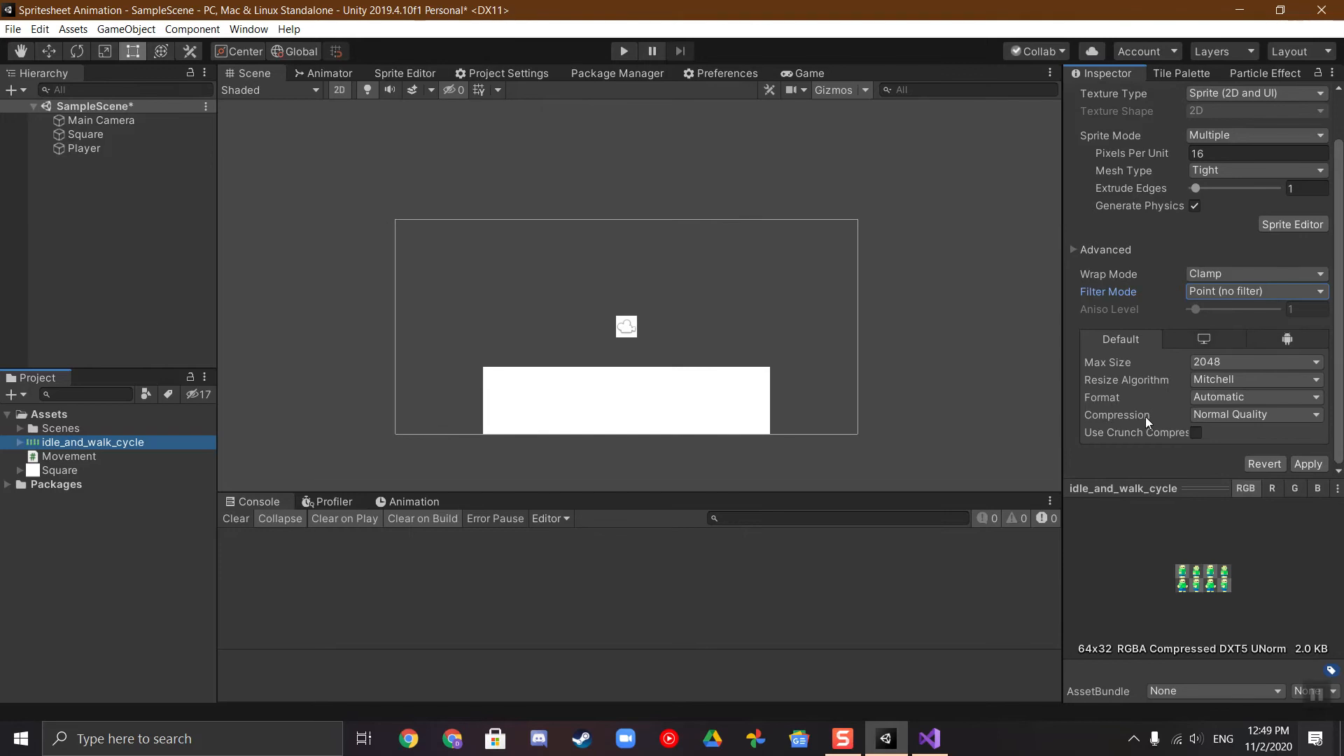
{"action": "left_click", "coordinate": [1211, 415]}
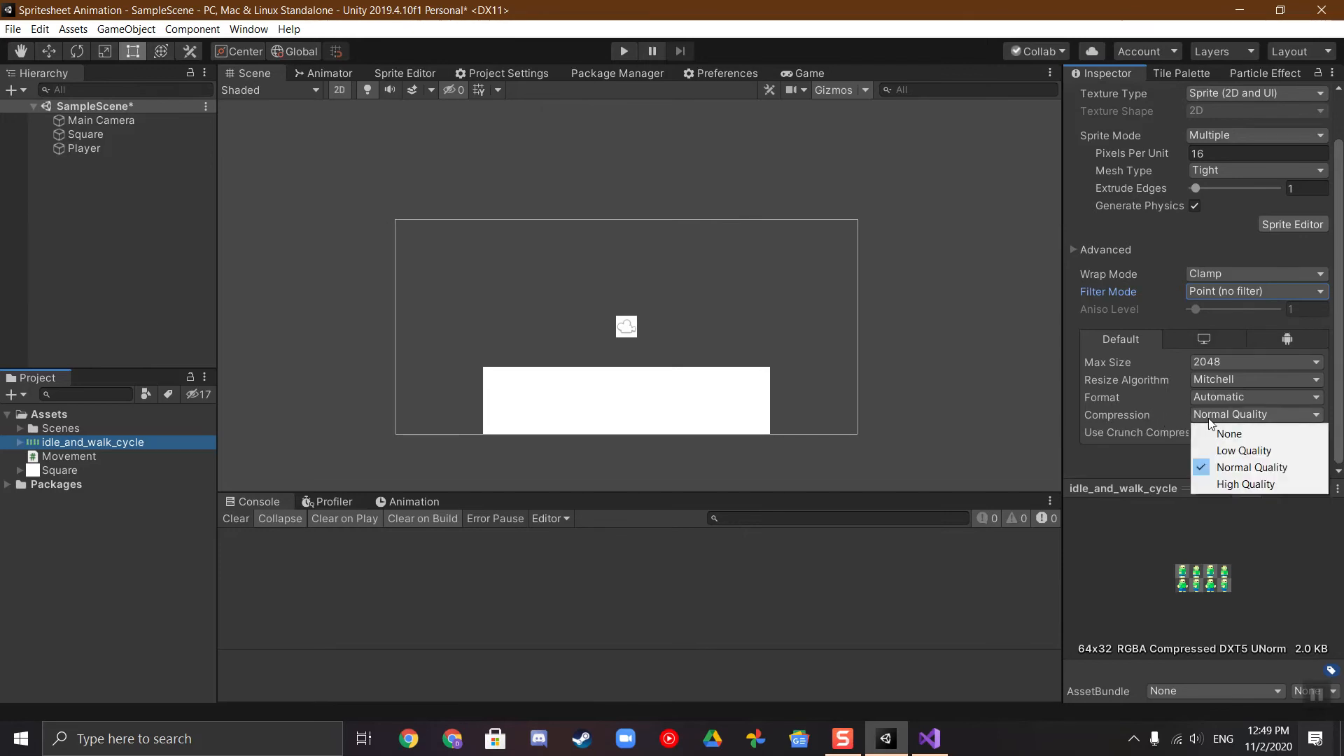
{"action": "left_click", "coordinate": [1213, 432]}
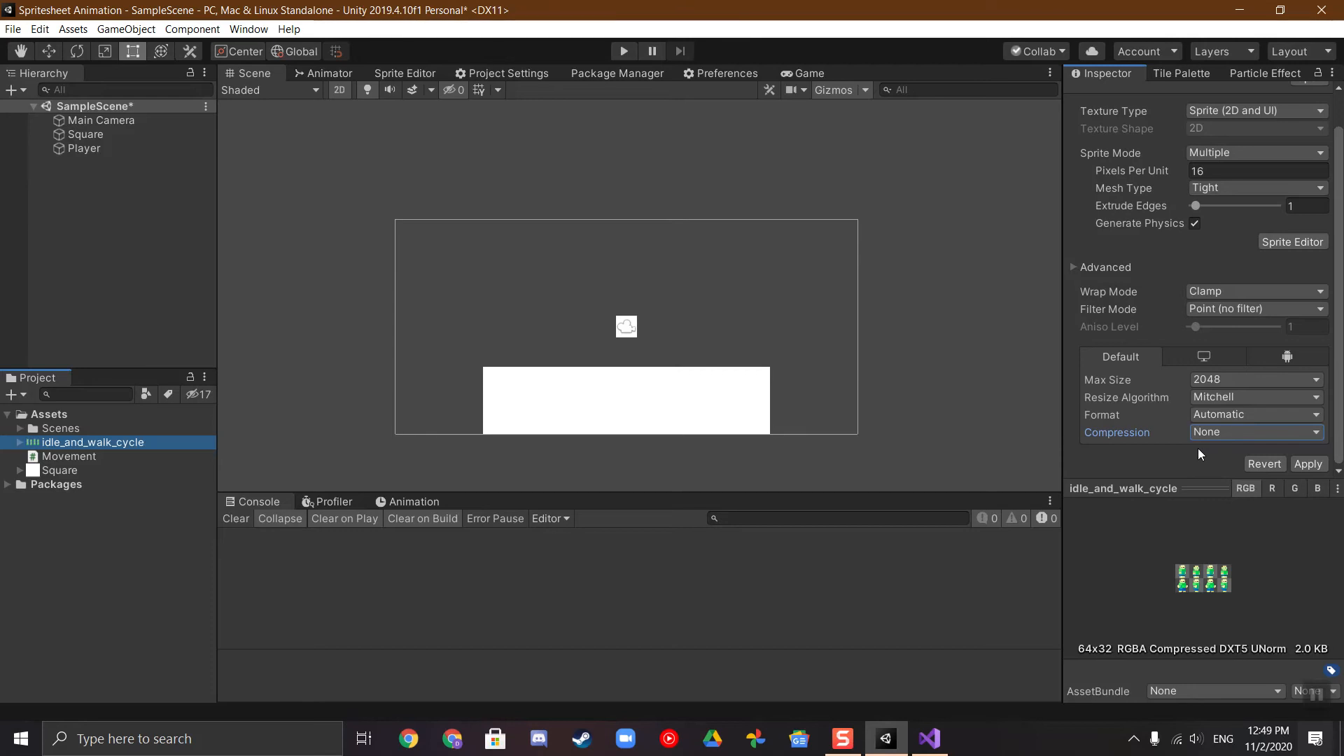
{"action": "left_click", "coordinate": [1314, 466]}
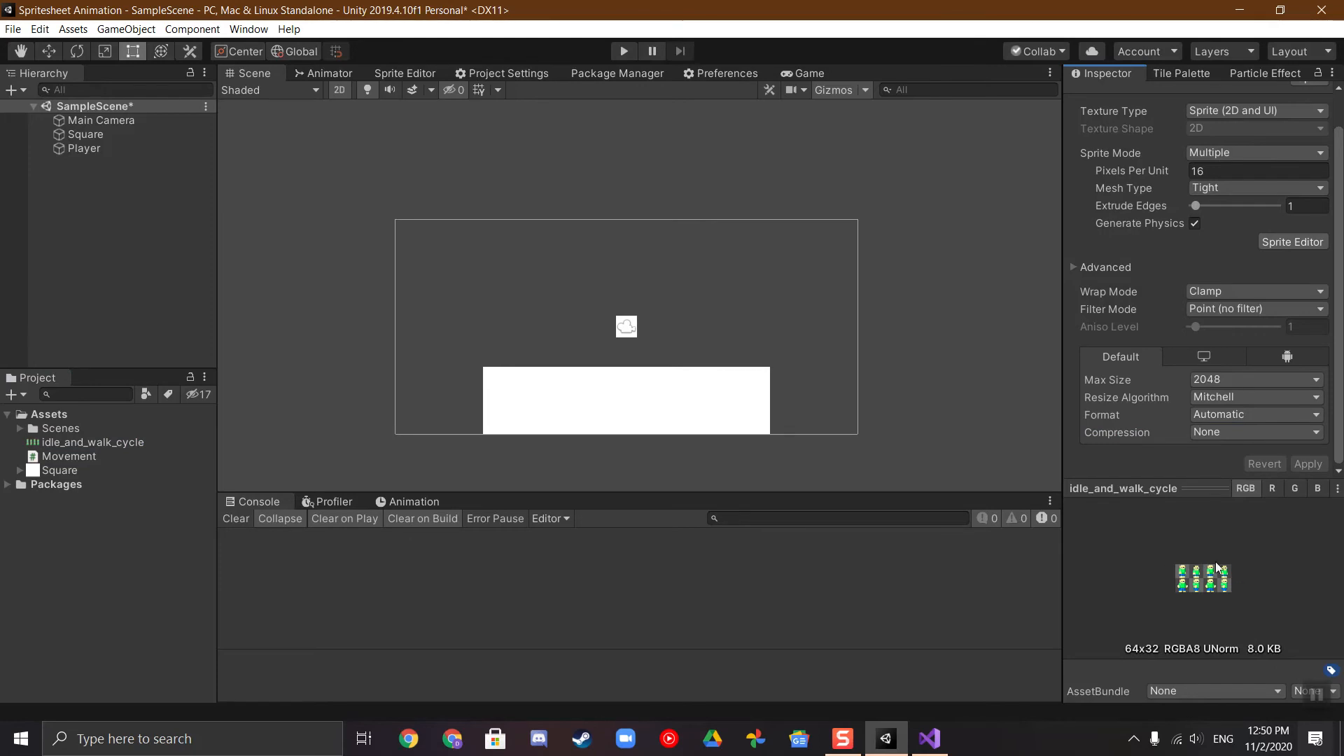
Step: Slice the spritesheet in the Sprite Editor using Grid By Cell Size with a 16 by 16 pixel size, and apply the slices
{"action": "scroll", "coordinate": [1320, 462], "scroll_direction": "up", "scroll_amount": 3}
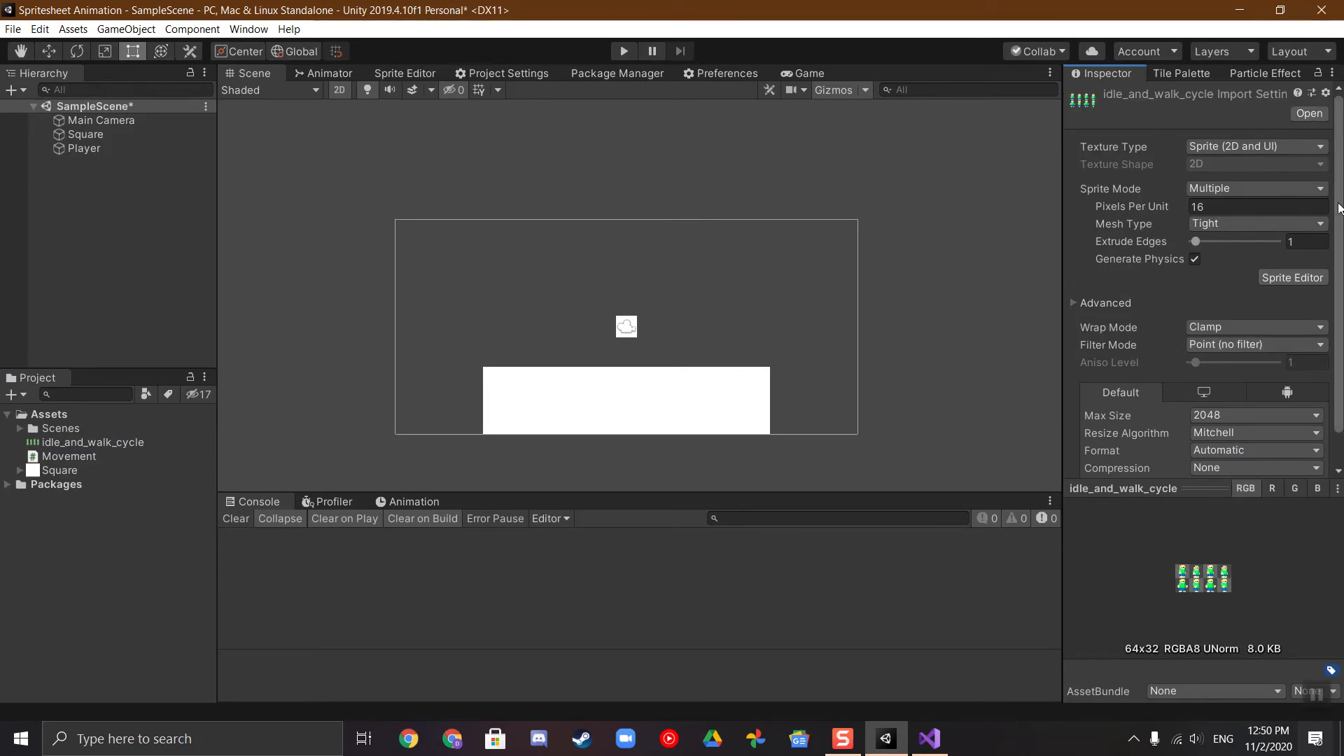
{"action": "left_click", "coordinate": [1296, 275]}
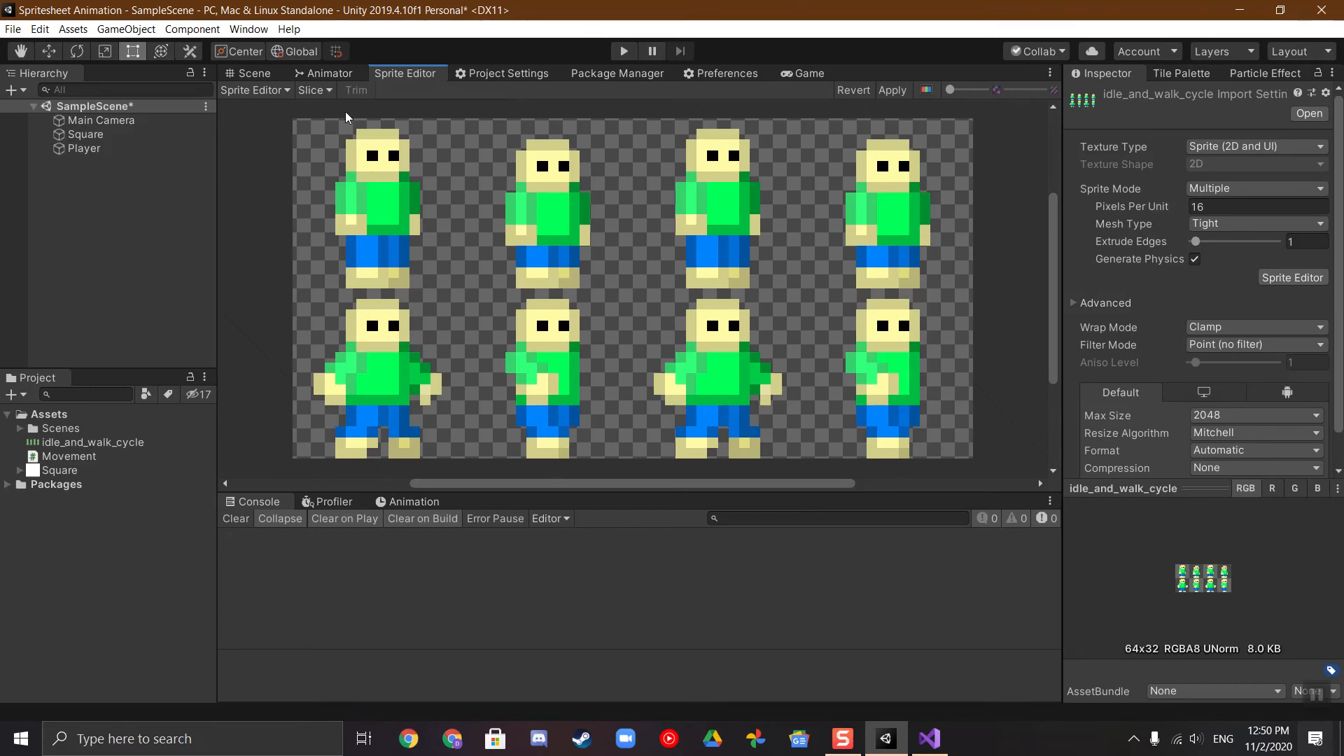
{"action": "left_click", "coordinate": [328, 91]}
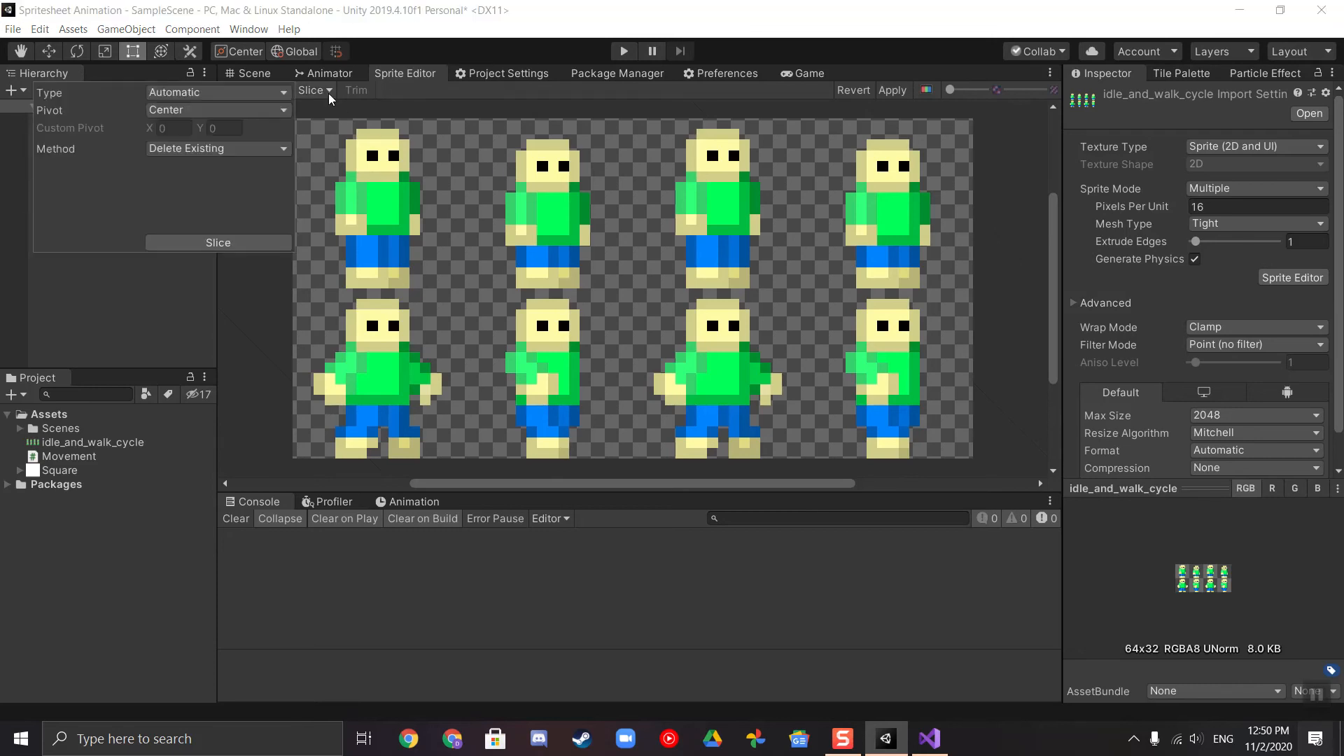
{"action": "left_click", "coordinate": [195, 92]}
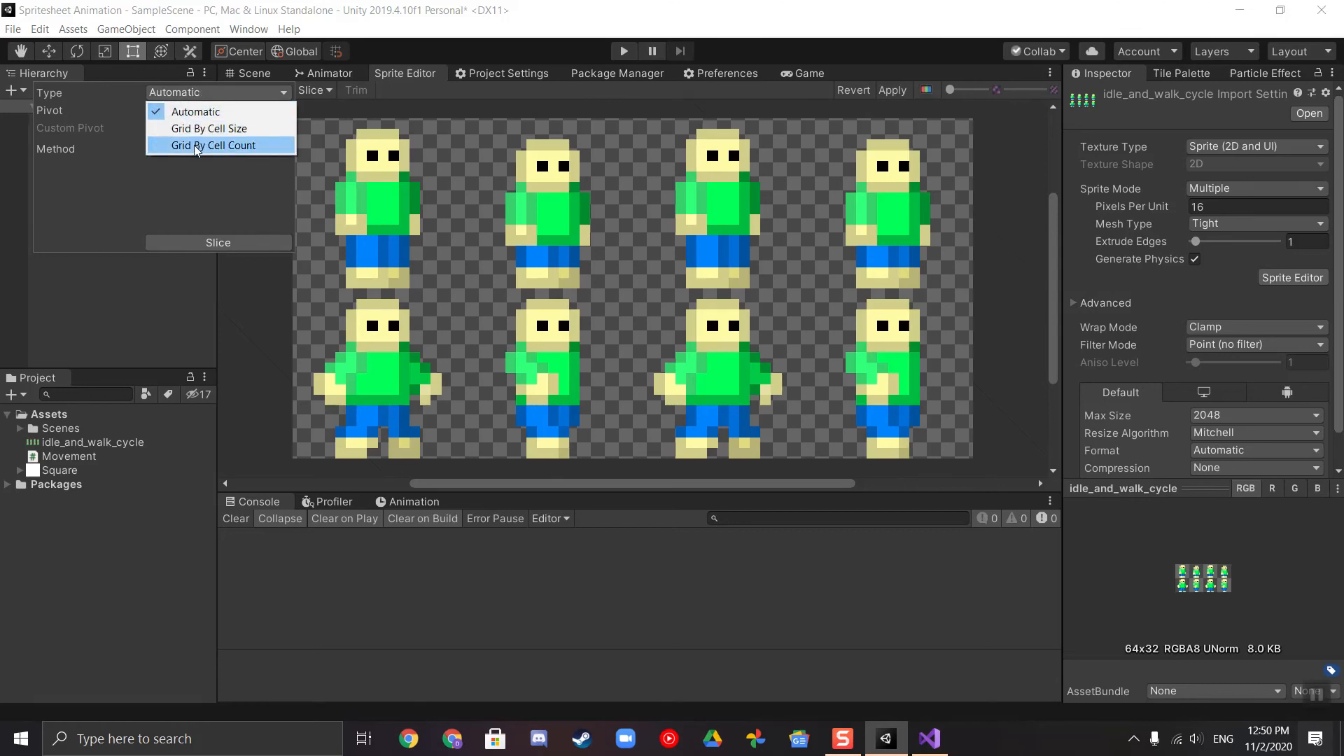
{"action": "left_click", "coordinate": [208, 128]}
{"action": "left_click", "coordinate": [196, 112]}
{"action": "left_click_drag", "start_coordinate": [196, 118], "coordinate": [138, 119]}
{"action": "type", "text": "16"}
{"action": "left_click", "coordinate": [245, 113]}
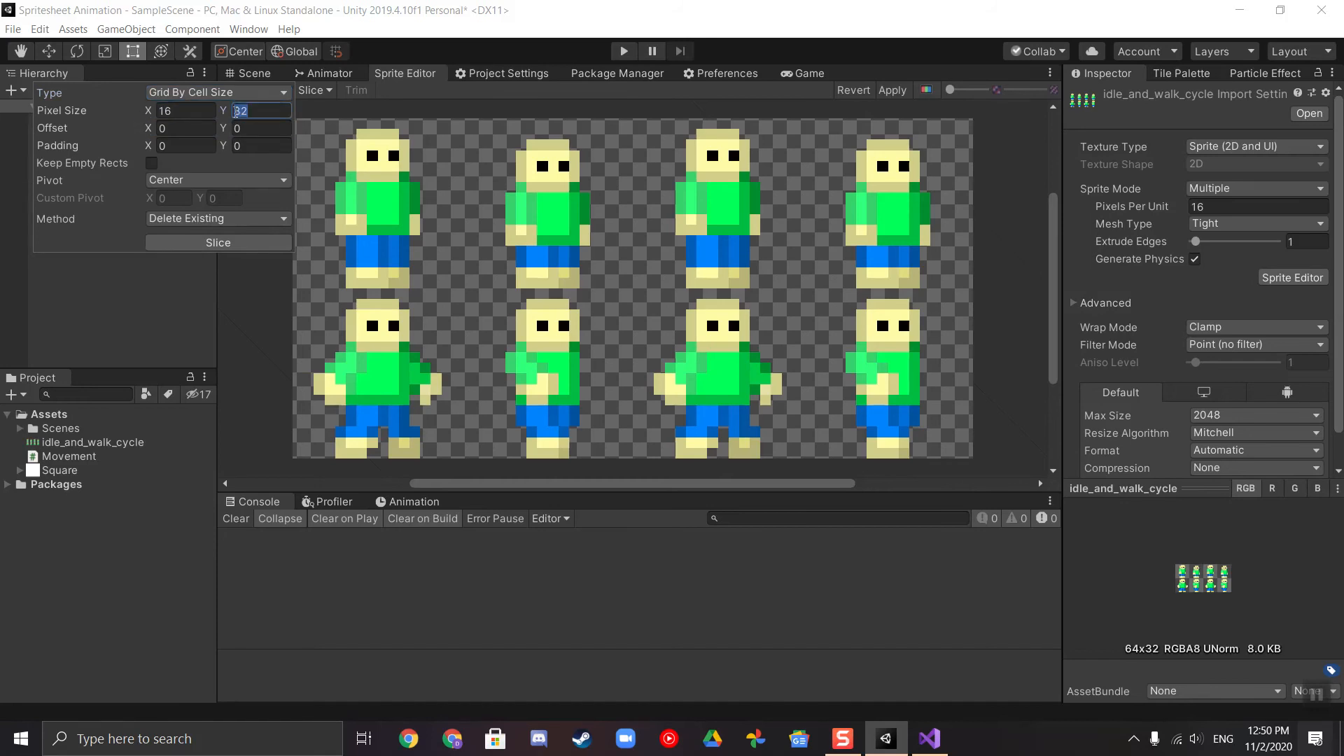
{"action": "left_click", "coordinate": [242, 245]}
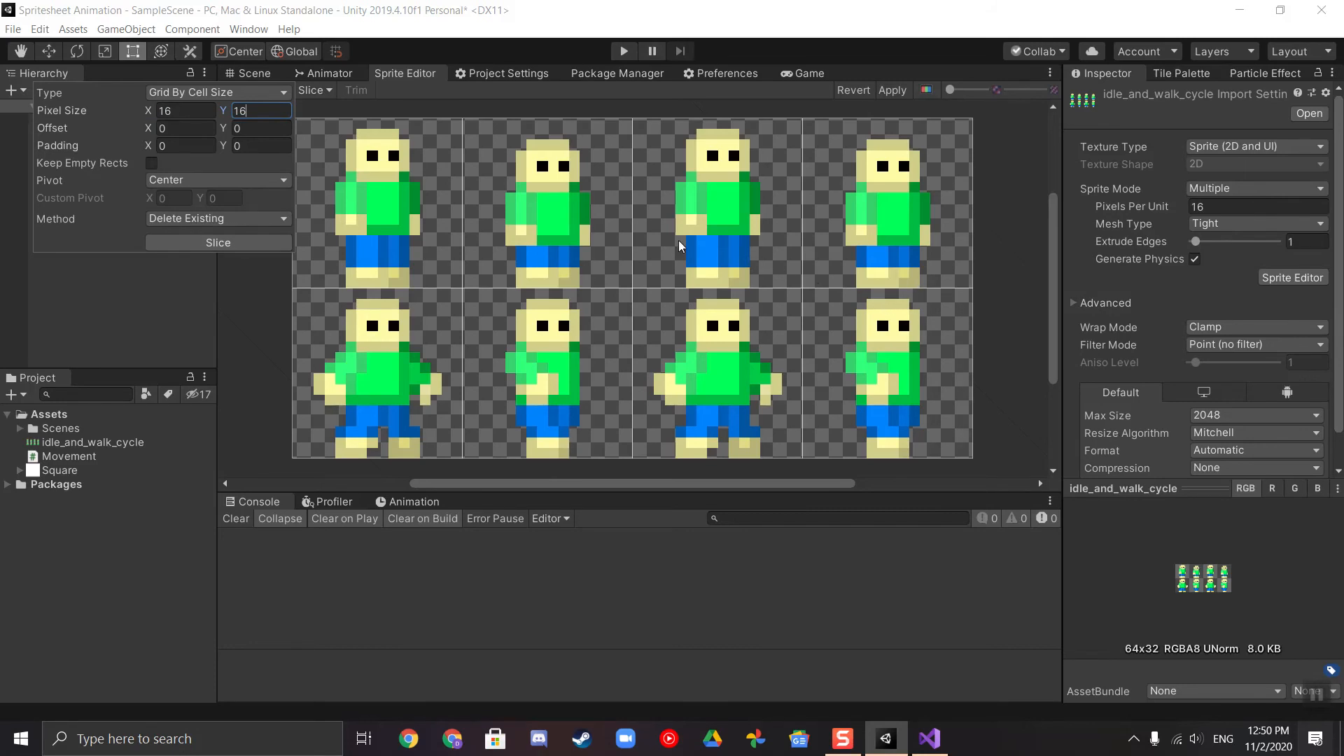
{"action": "left_click", "coordinate": [892, 91]}
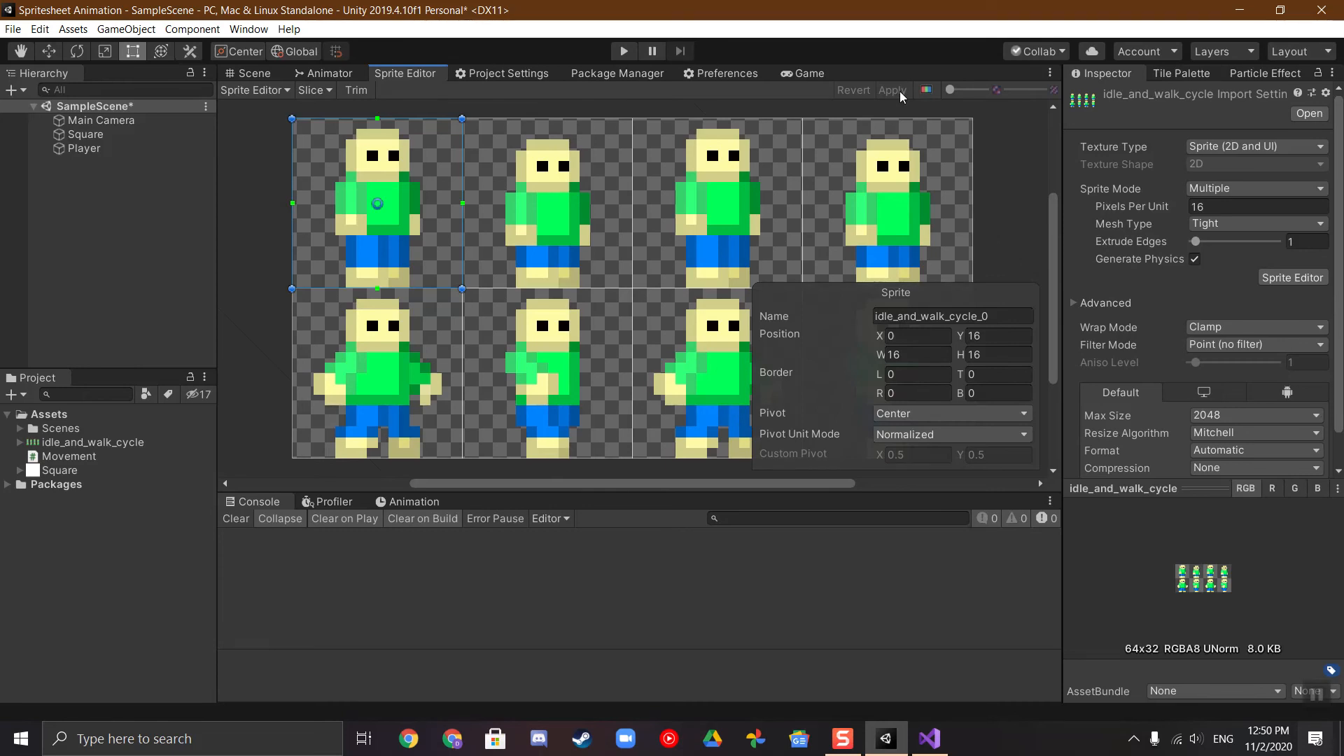
Step: Expand the idle_and_walk_cycle asset and examine each sliced sprite from idle_and_walk_cycle_0 through idle_and_walk_cycle_7
{"action": "left_click", "coordinate": [21, 443]}
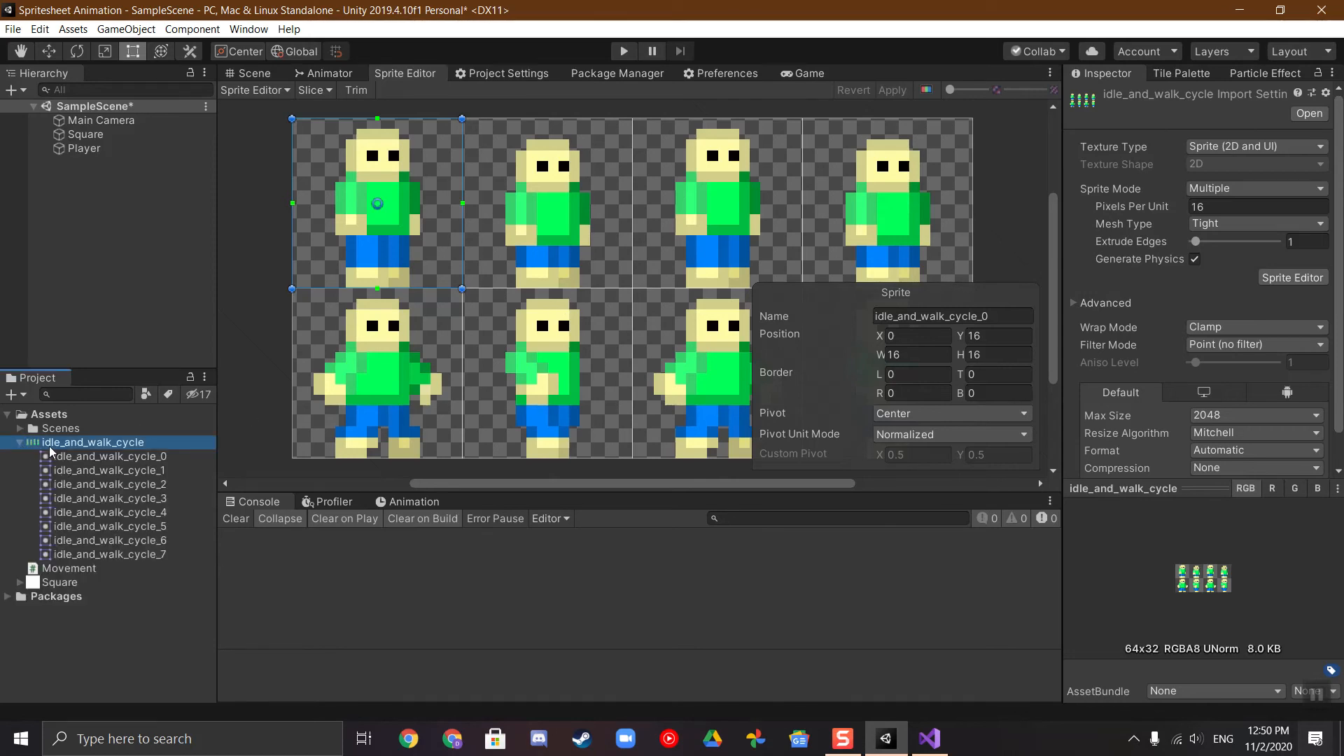
{"action": "left_click", "coordinate": [65, 455]}
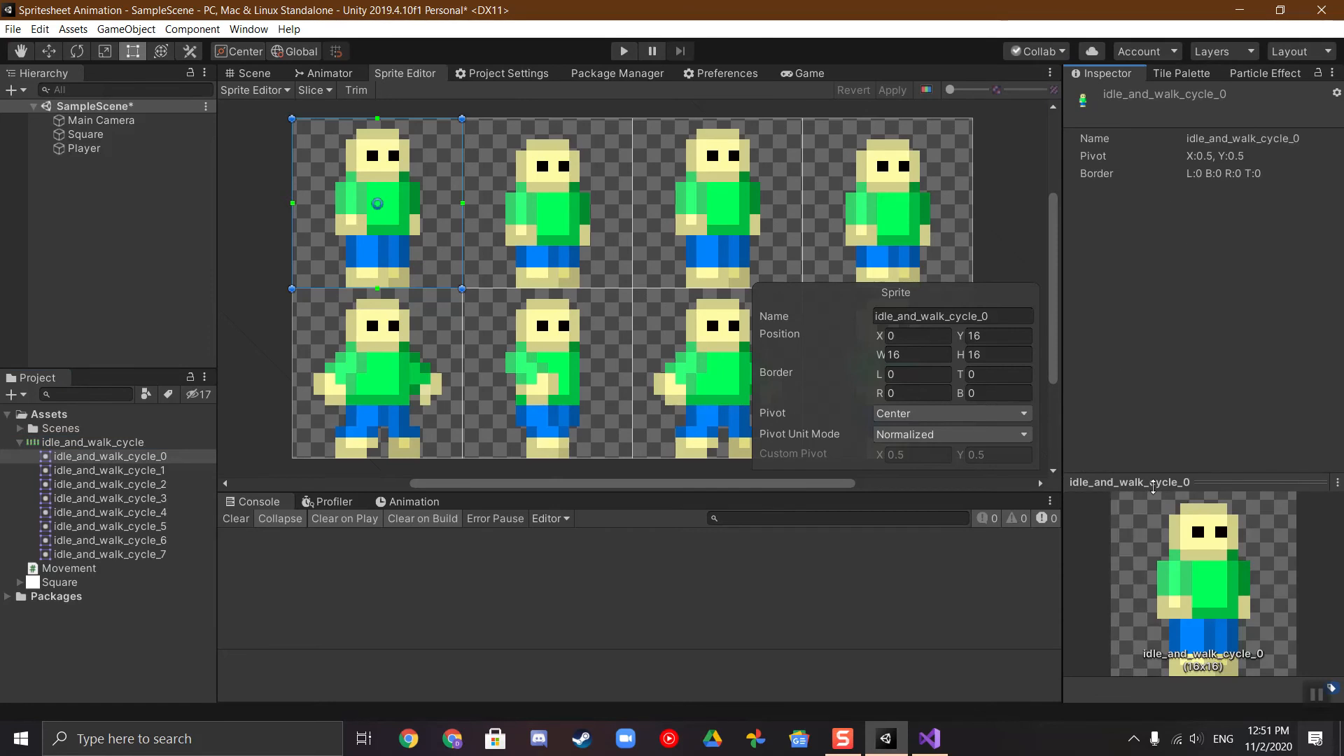
{"action": "left_click", "coordinate": [161, 471]}
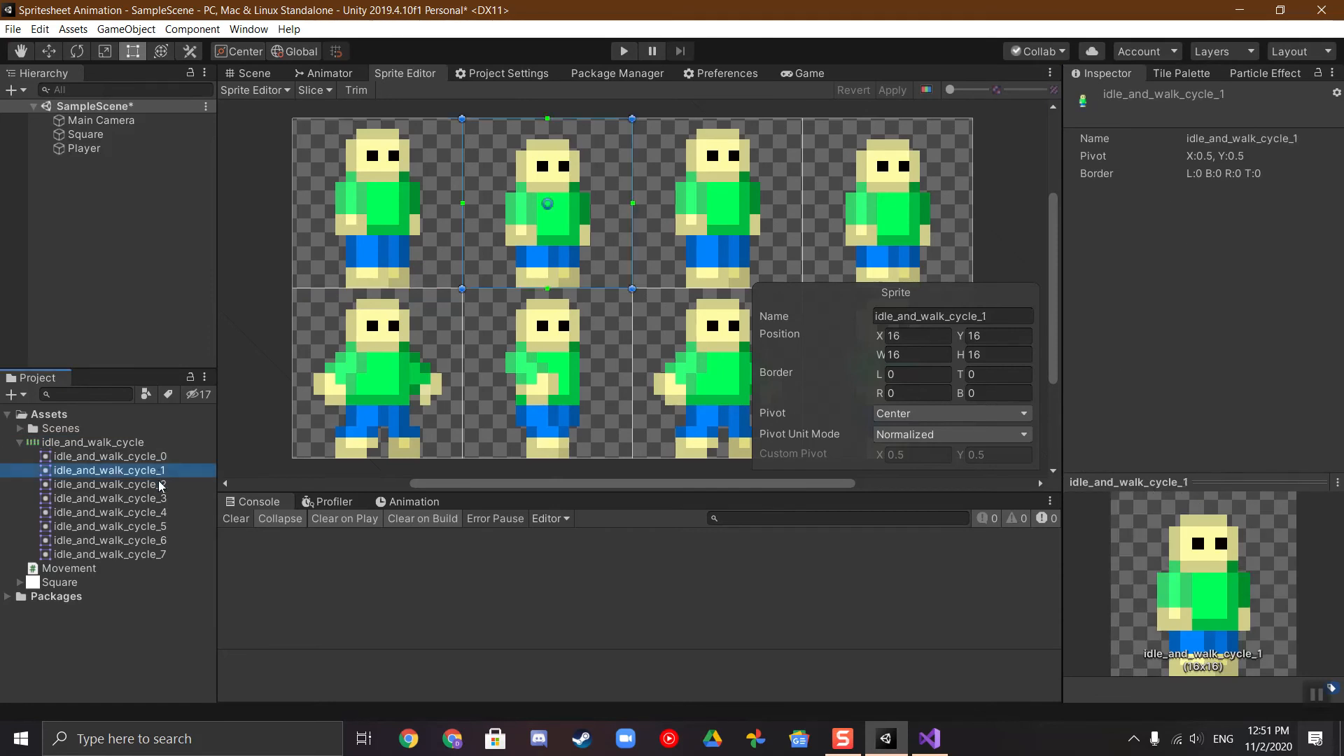
{"action": "left_click", "coordinate": [161, 484]}
{"action": "left_click", "coordinate": [161, 499]}
{"action": "left_click", "coordinate": [162, 512]}
{"action": "left_click", "coordinate": [165, 527]}
{"action": "left_click", "coordinate": [166, 540]}
{"action": "left_click", "coordinate": [170, 554]}
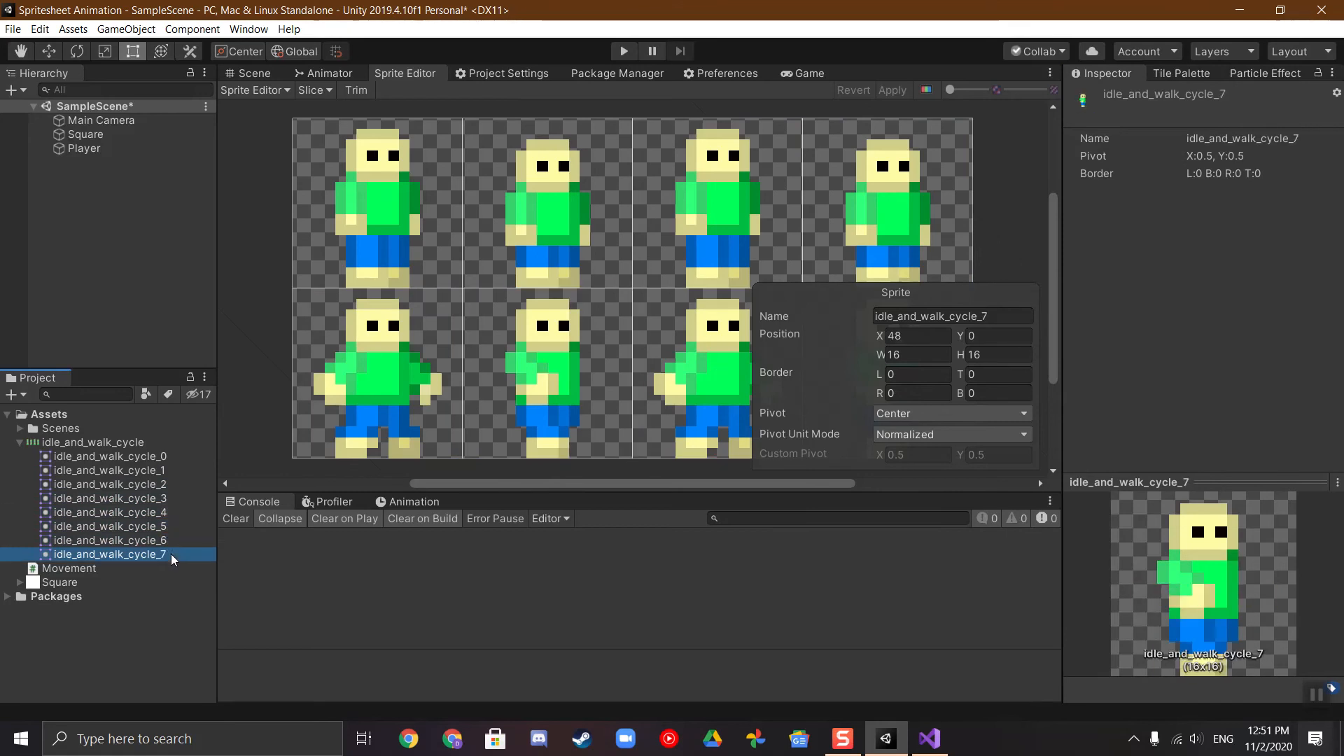
Step: Return to the Scene view and add sprites idle_and_walk_cycle_0 through idle_and_walk_cycle_3 together to the Hierarchy as a new animation
{"action": "left_click", "coordinate": [246, 73]}
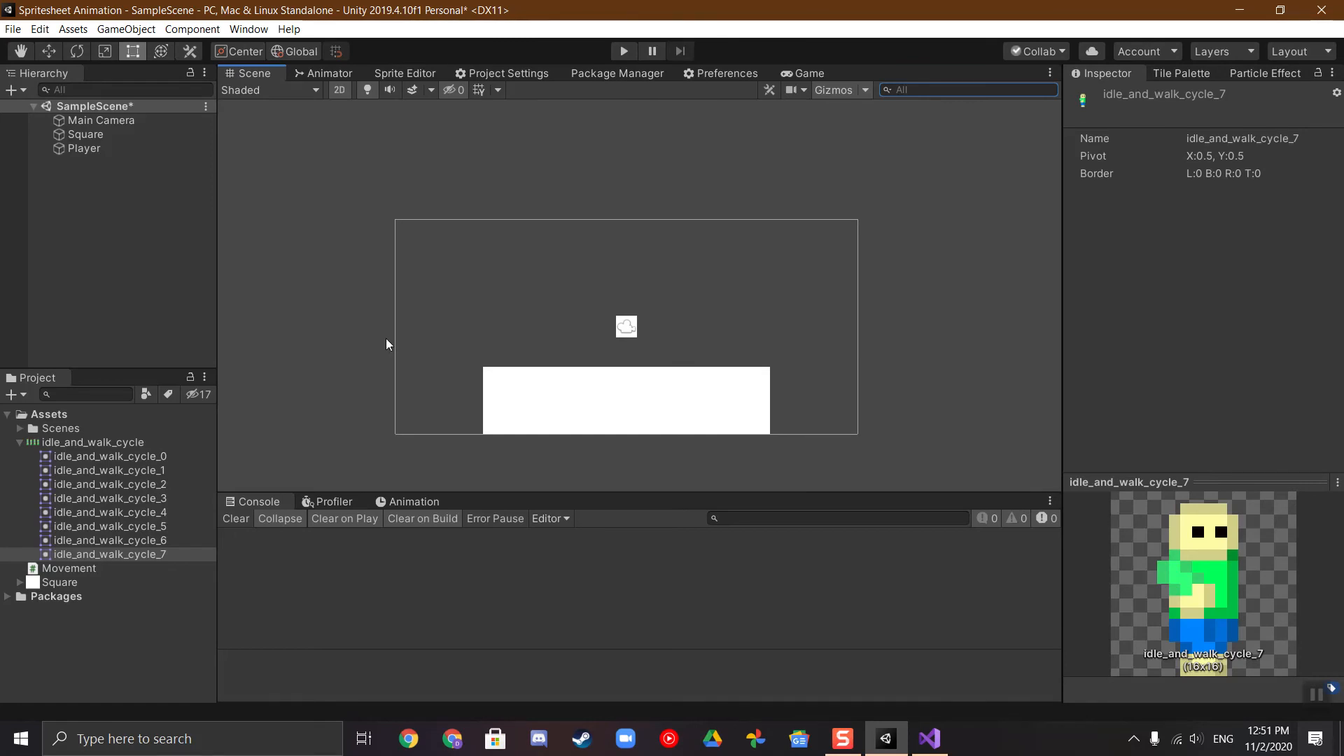
{"action": "left_click", "coordinate": [167, 458]}
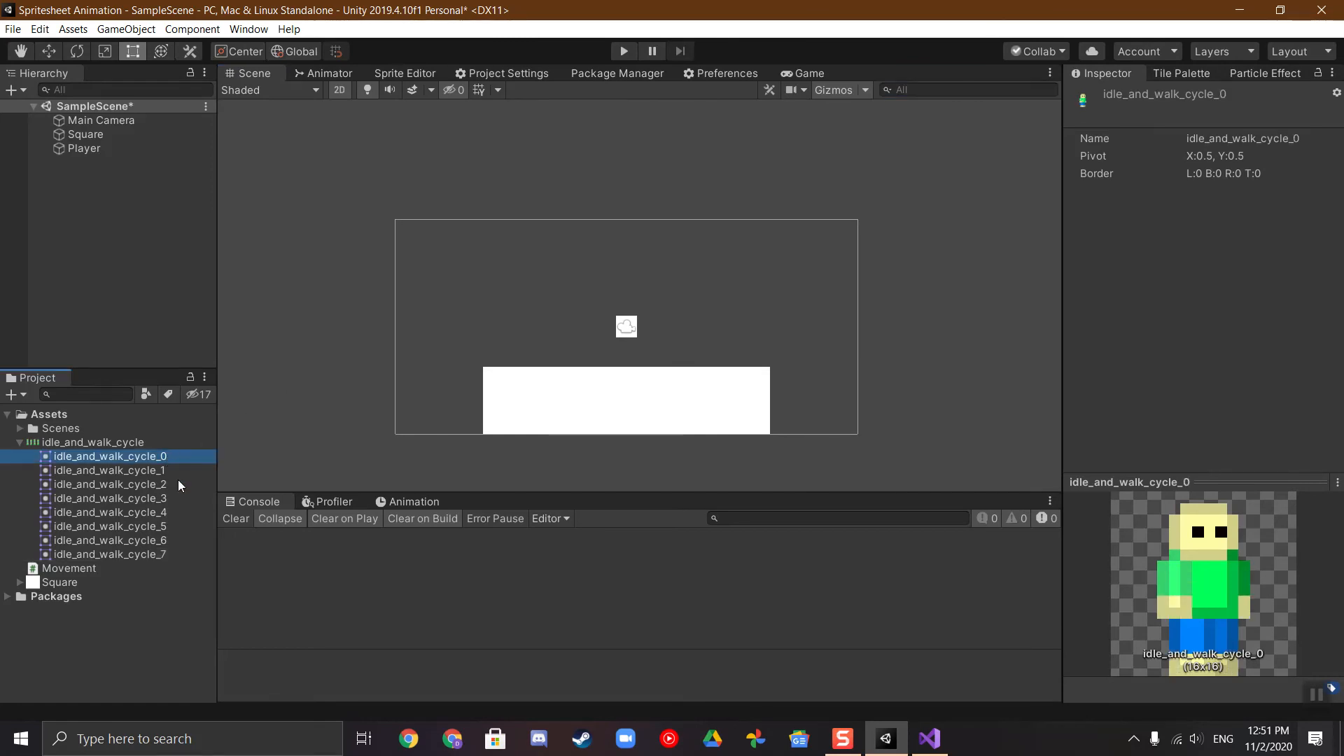
{"action": "left_click", "coordinate": [175, 498], "text": "shift"}
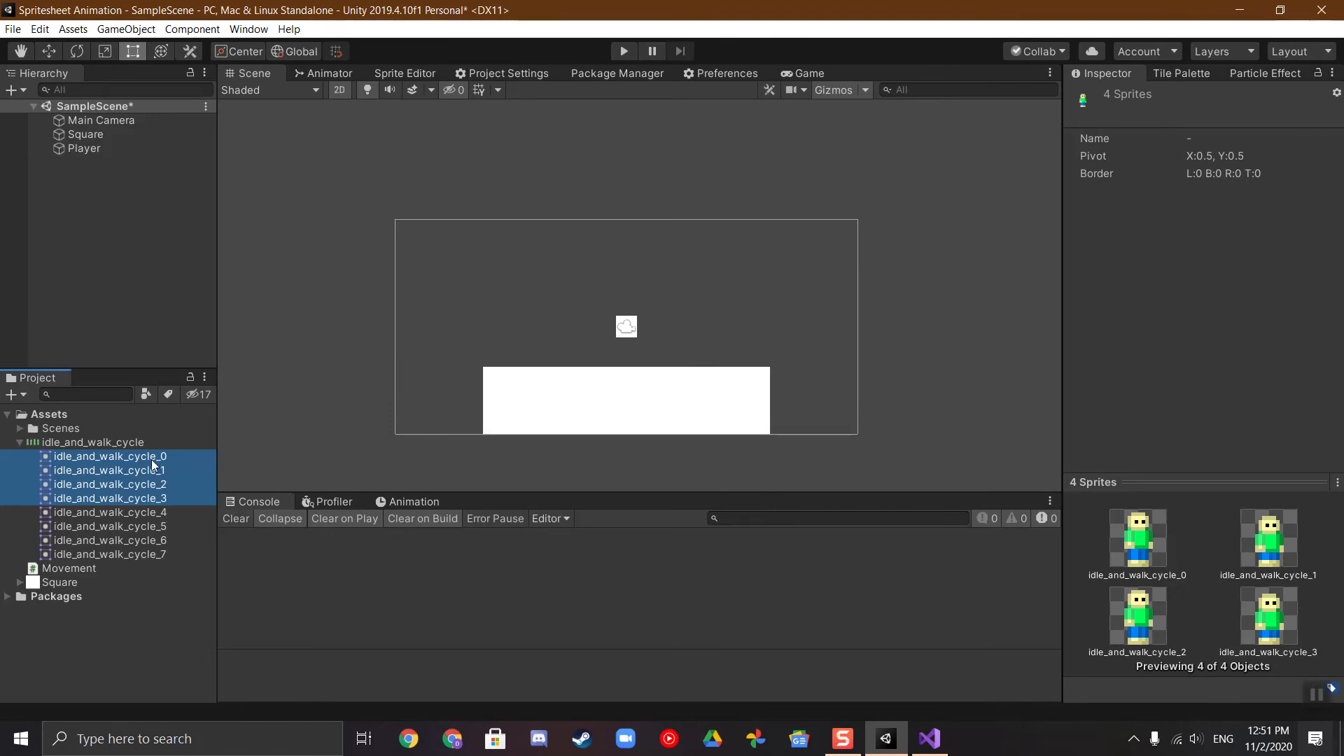
{"action": "left_click_drag", "start_coordinate": [136, 459], "coordinate": [125, 252]}
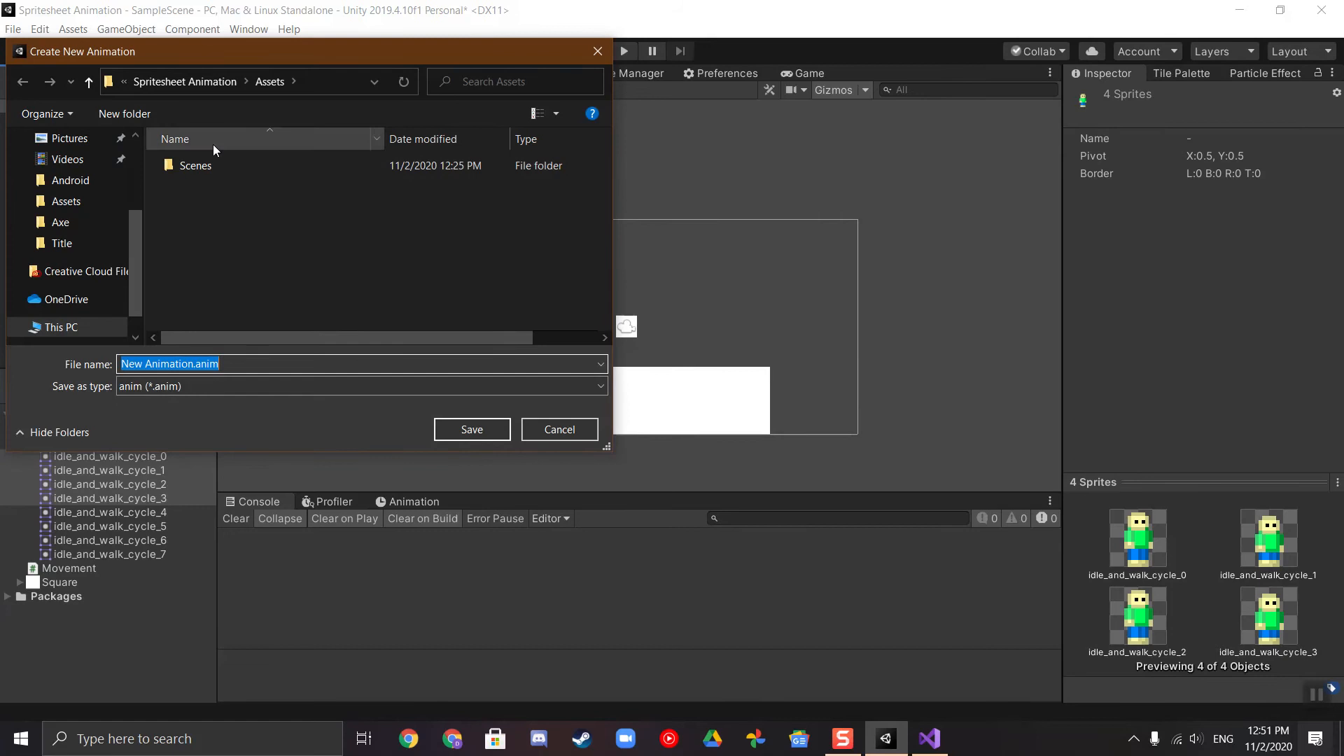
Step: Create a folder named Animations inside Assets and open it as the save location for the new animation
{"action": "left_click", "coordinate": [122, 115]}
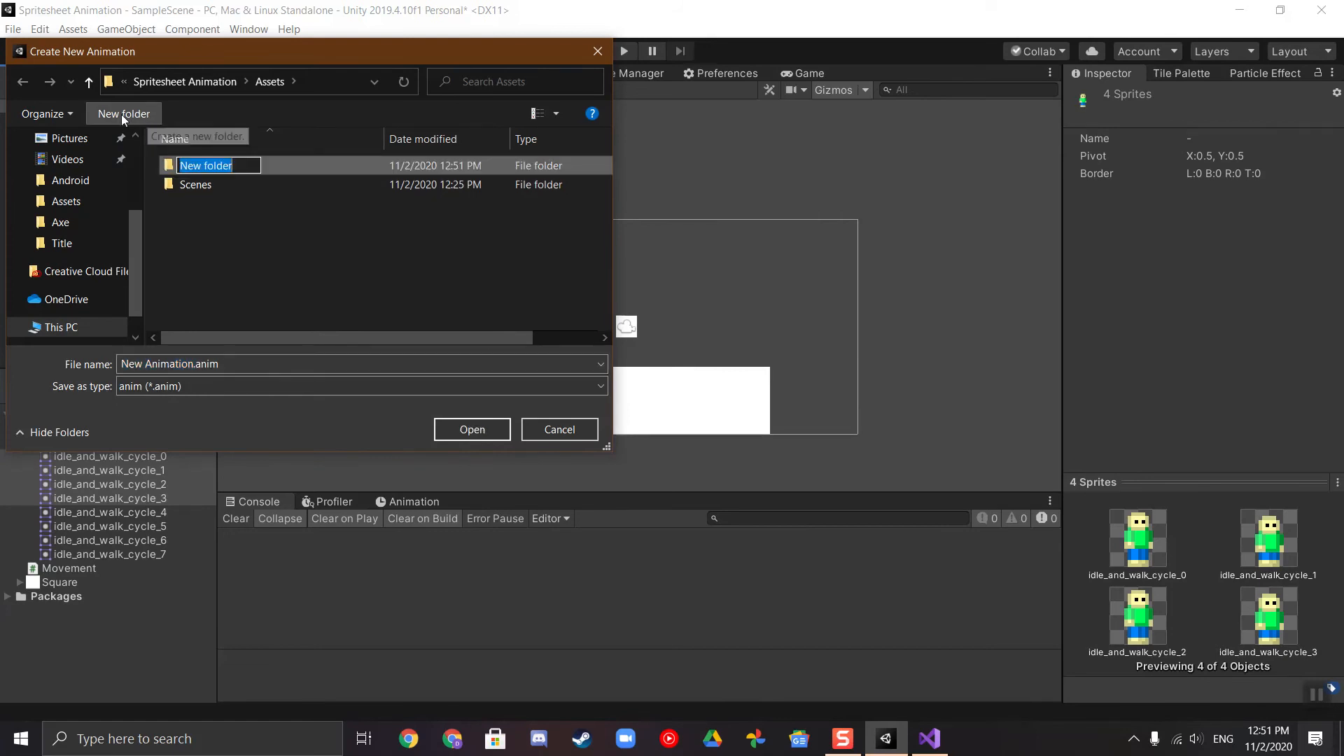
{"action": "type", "text": "Animations"}
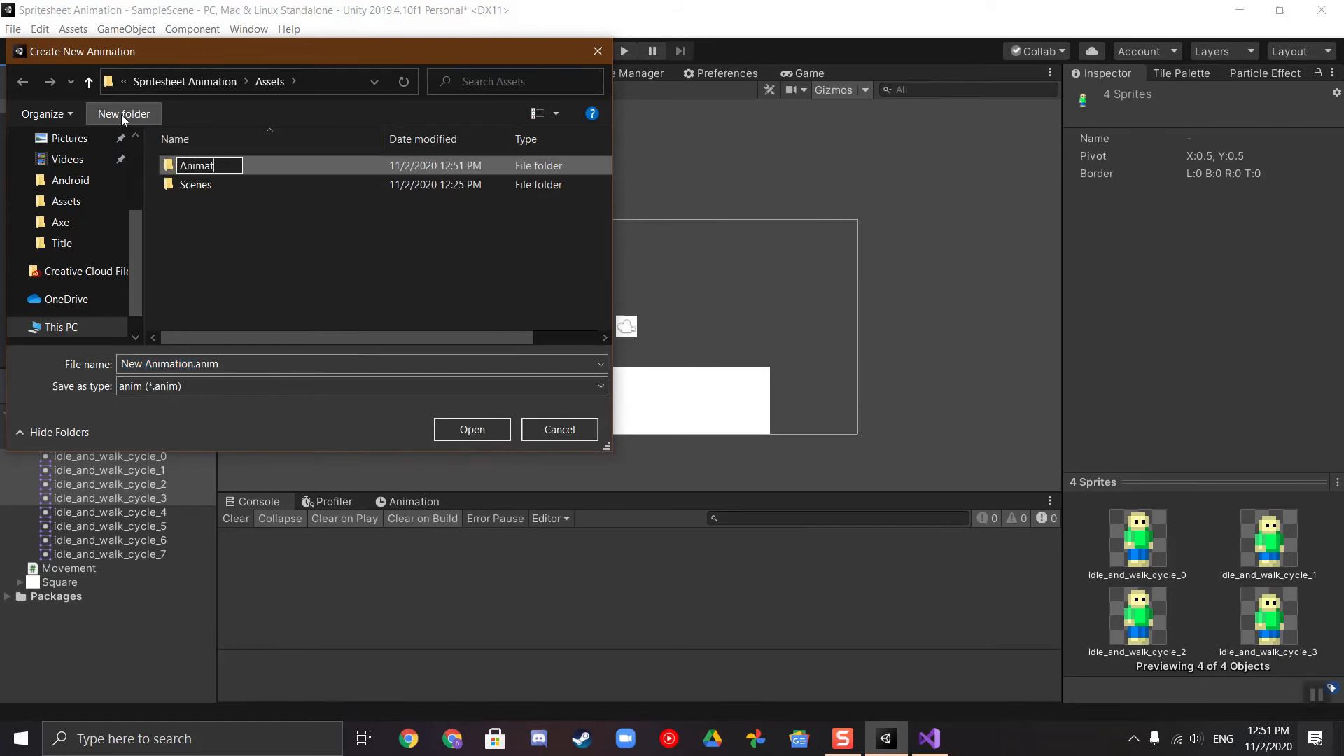
{"action": "key", "text": "Return"}
{"action": "key", "text": "Return"}
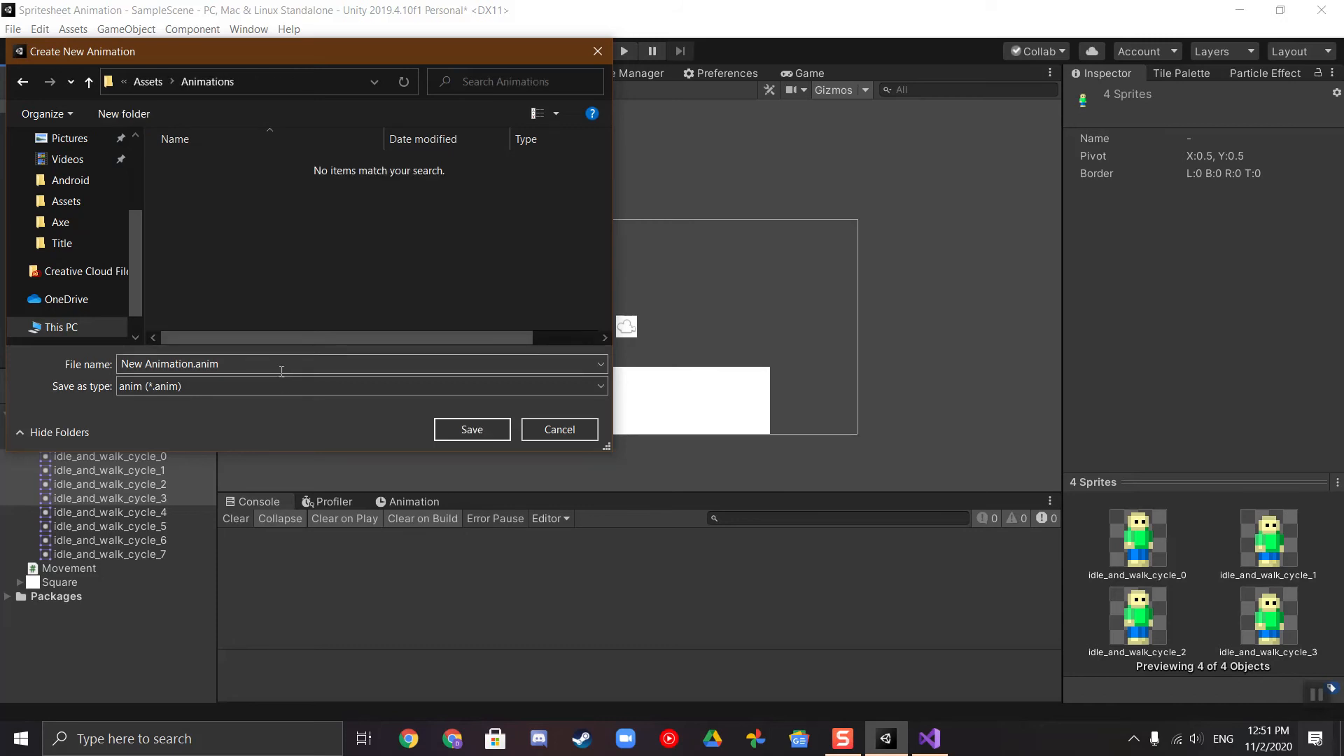
Step: Save the new animation clip as player_idle in the Animations folder
{"action": "left_click", "coordinate": [284, 369]}
{"action": "type", "text": "player_idle"}
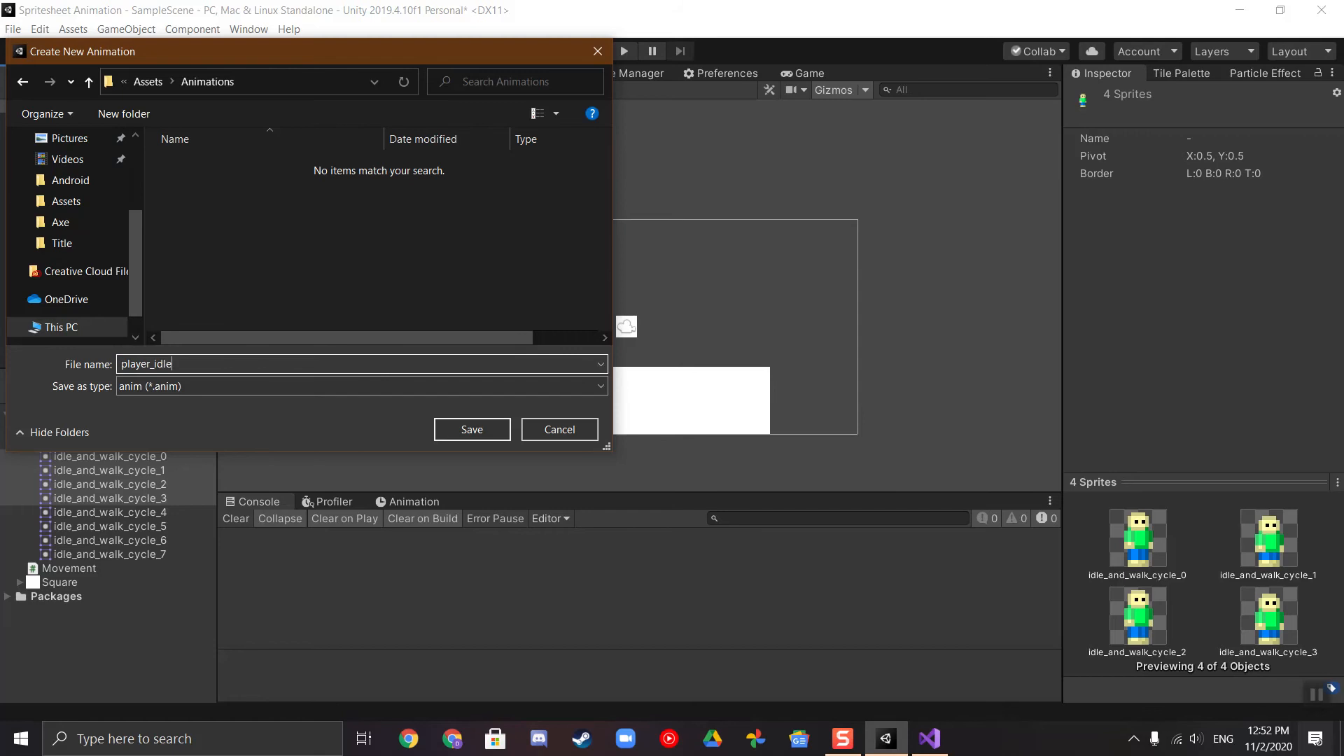
{"action": "key", "text": "Return"}
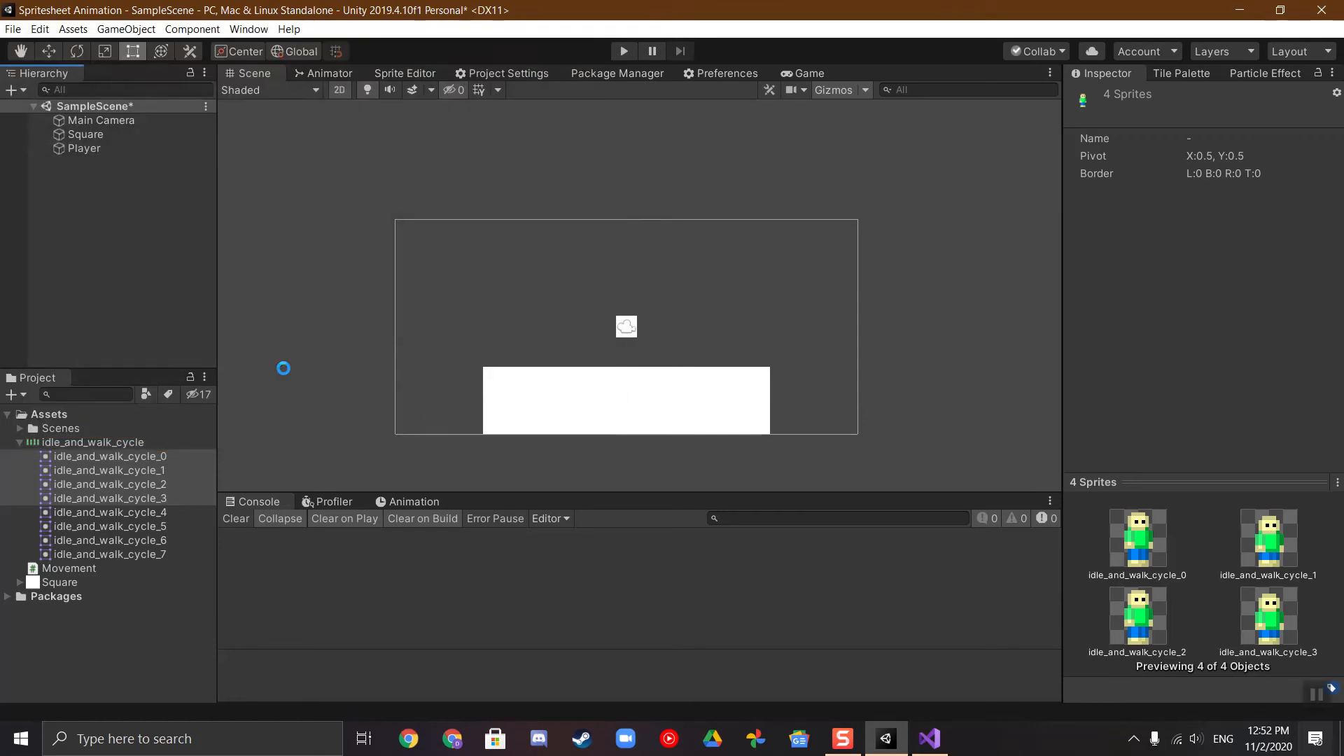
{"action": "scroll", "coordinate": [633, 315], "scroll_direction": "up", "scroll_amount": 6}
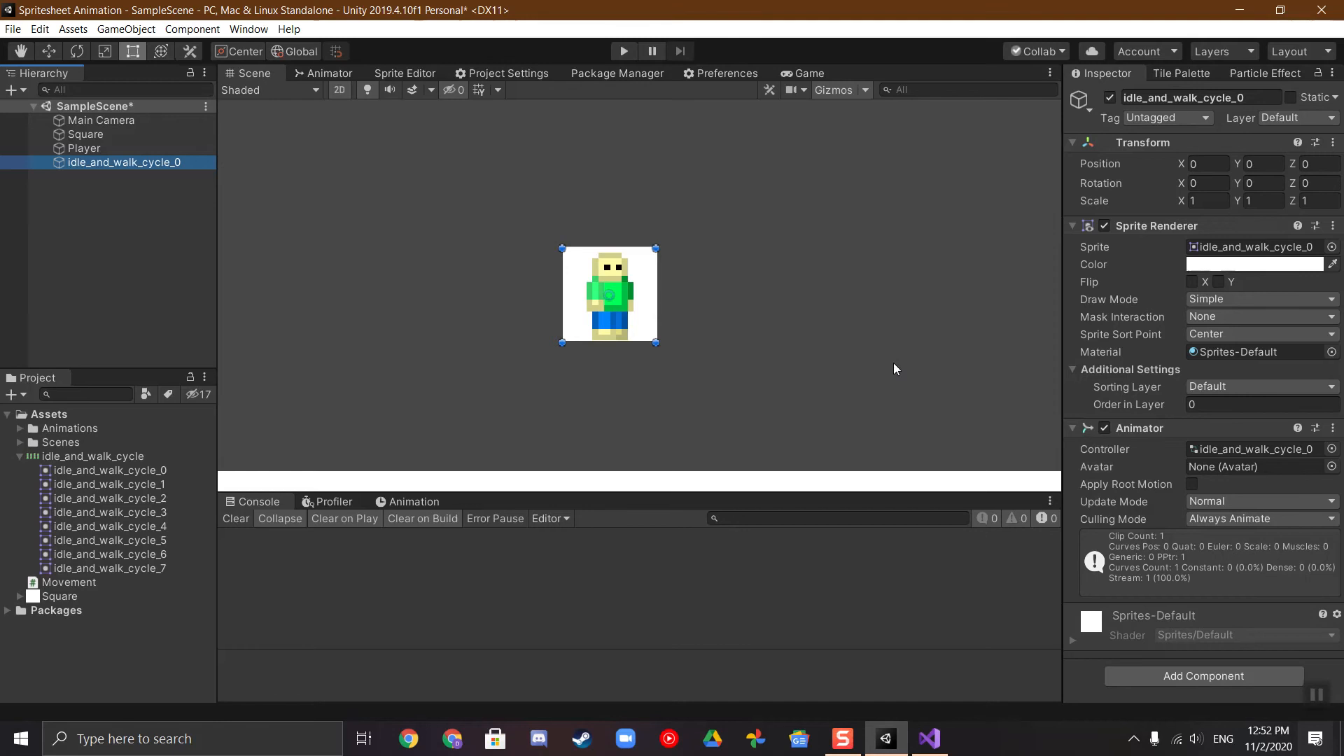
Step: Delete the idle_and_walk_cycle_0 object from the scene Hierarchy
{"action": "left_click", "coordinate": [197, 164]}
{"action": "key", "text": "BackSpace"}
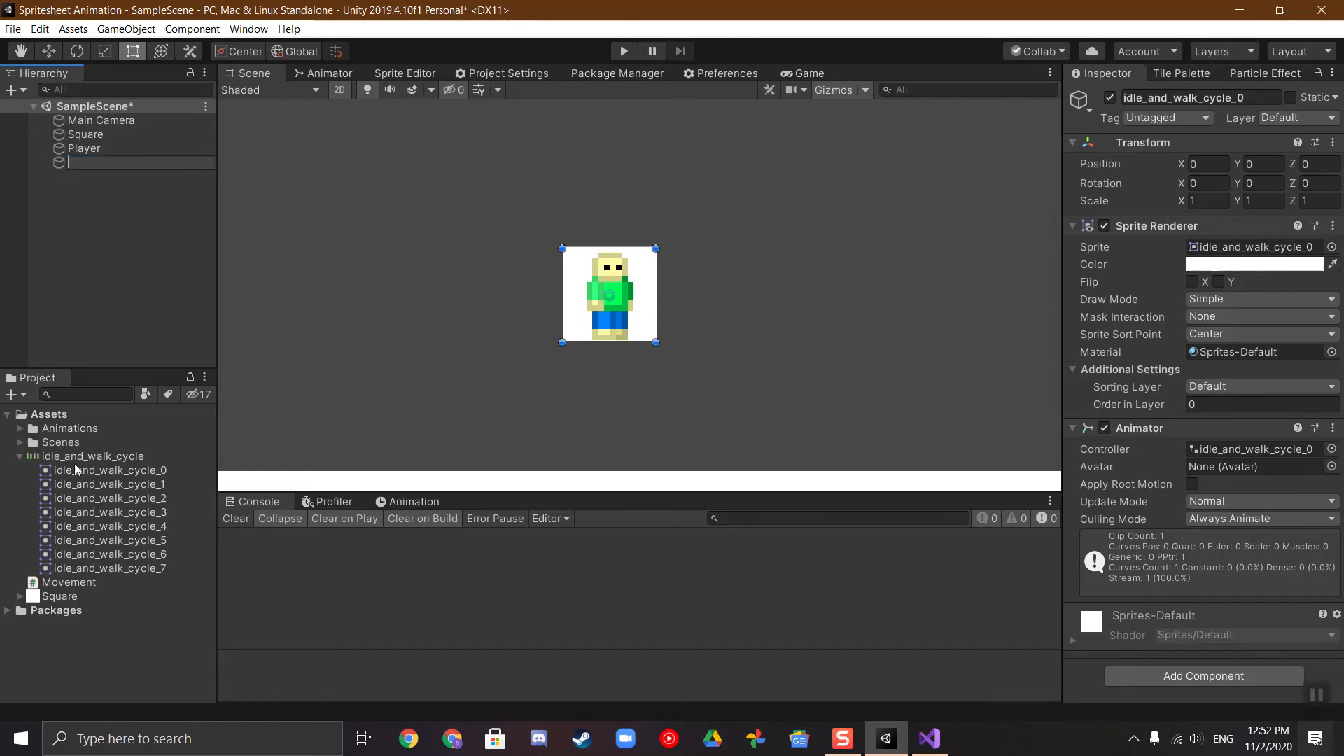
{"action": "left_click", "coordinate": [150, 276]}
{"action": "left_click", "coordinate": [157, 166]}
{"action": "key", "text": "Delete"}
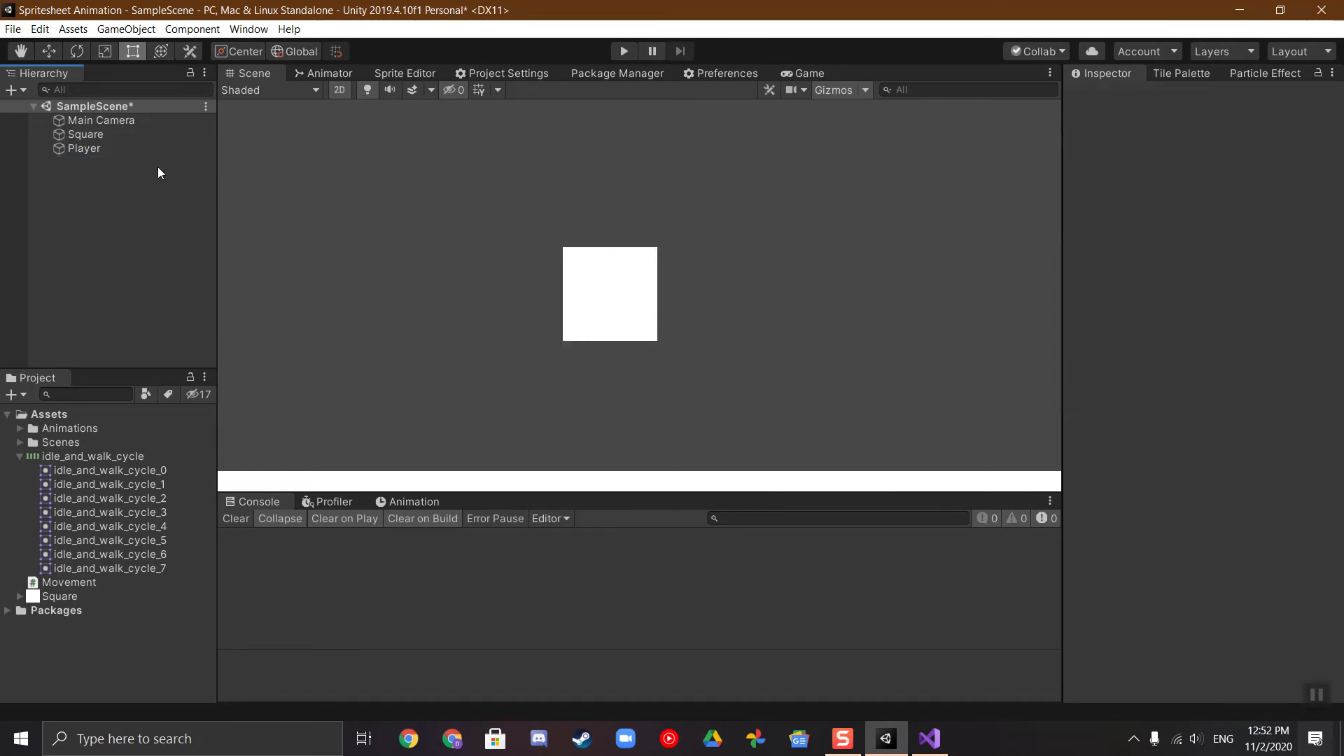
Step: Create an animation from sprites idle_and_walk_cycle_4 through idle_and_walk_cycle_7 and save it as player_walk in the Animations folder
{"action": "left_click", "coordinate": [87, 523]}
{"action": "left_click", "coordinate": [99, 566], "text": "shift"}
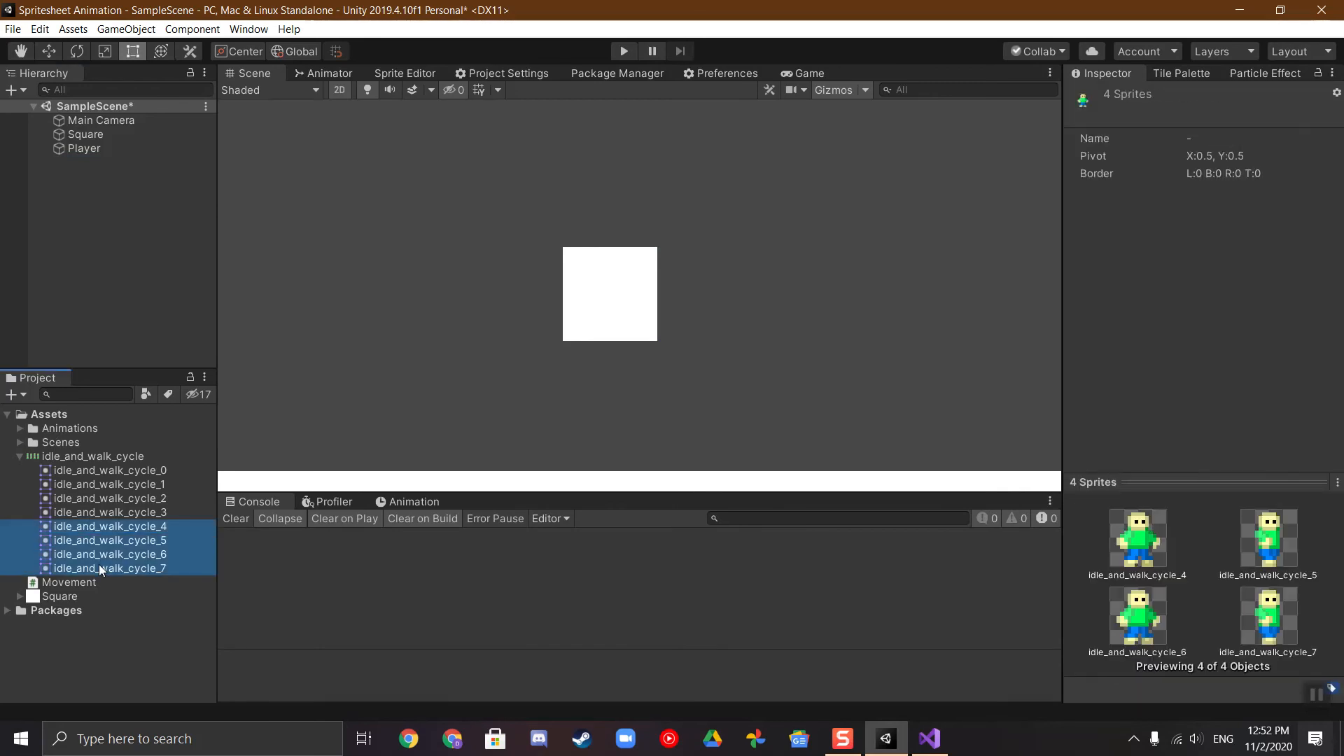
{"action": "left_click_drag", "start_coordinate": [102, 564], "coordinate": [169, 315]}
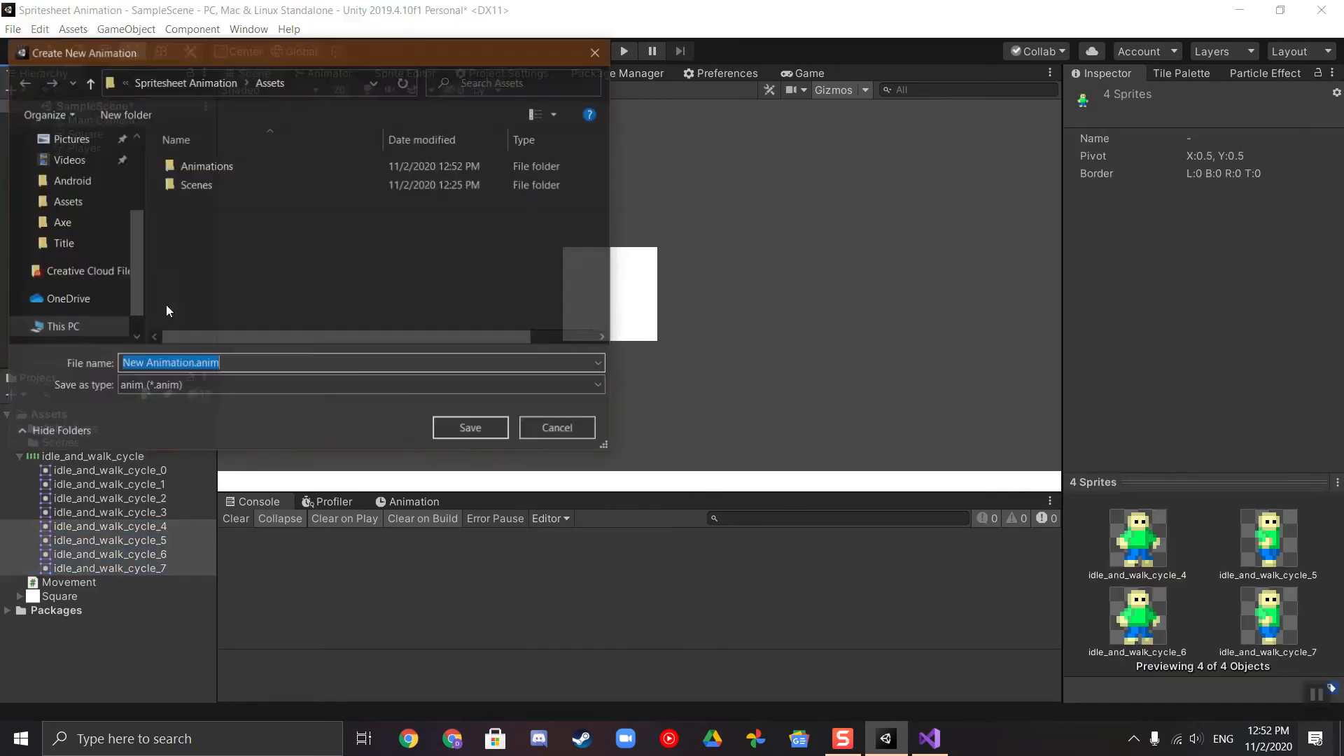
{"action": "double_click", "coordinate": [251, 166]}
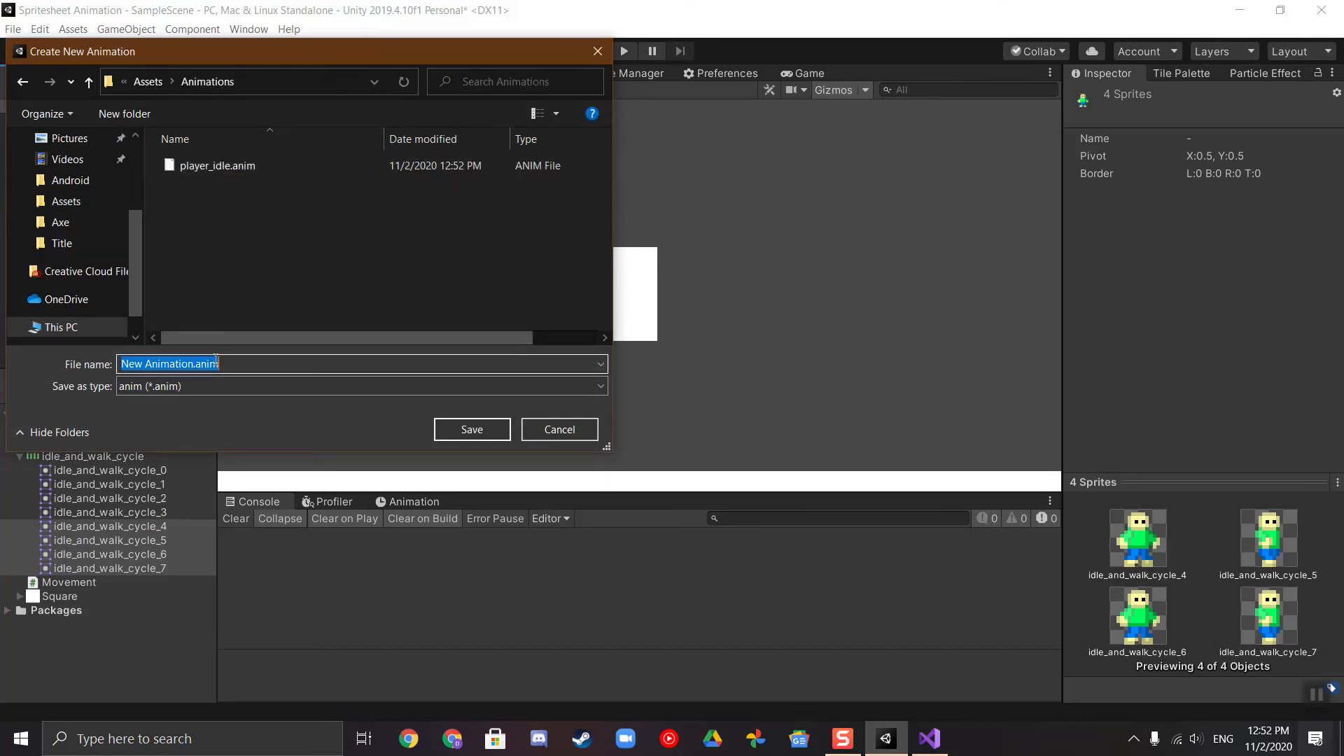
{"action": "type", "text": "player_"}
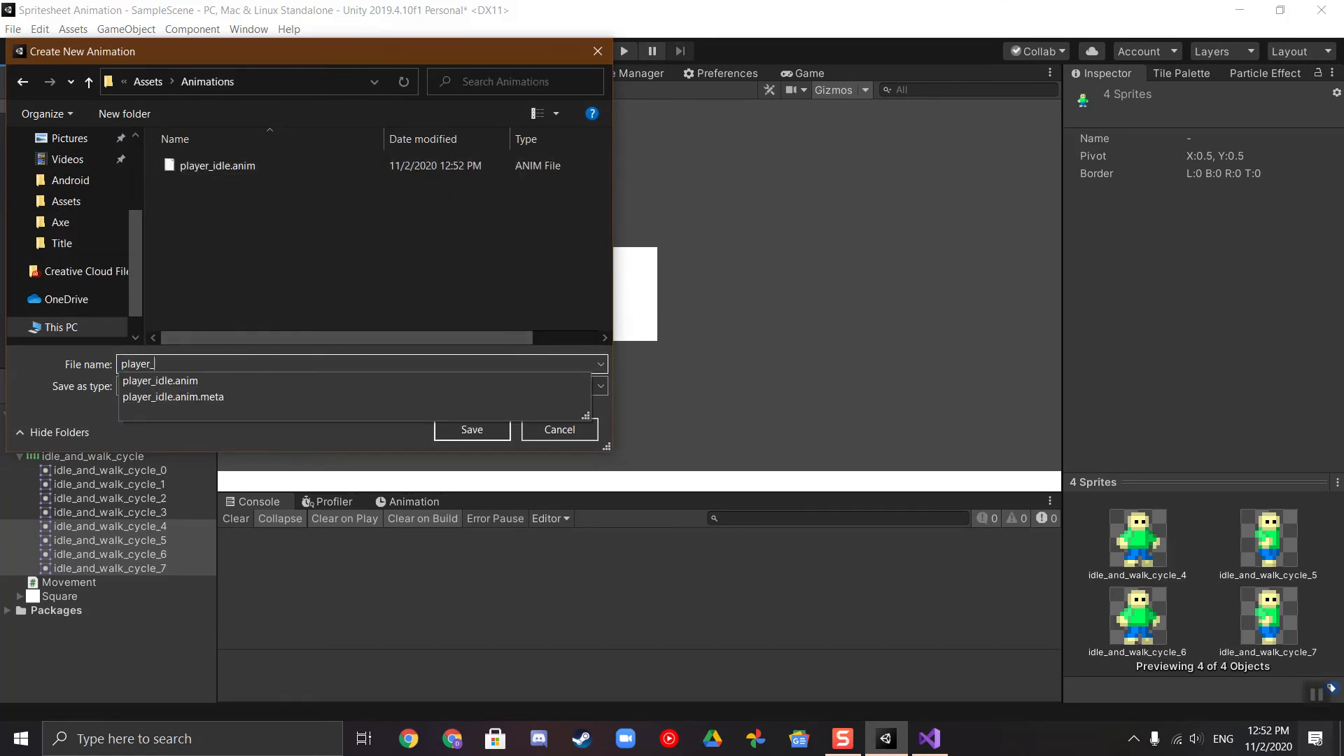
{"action": "type", "text": "walk"}
{"action": "key", "text": "Return"}
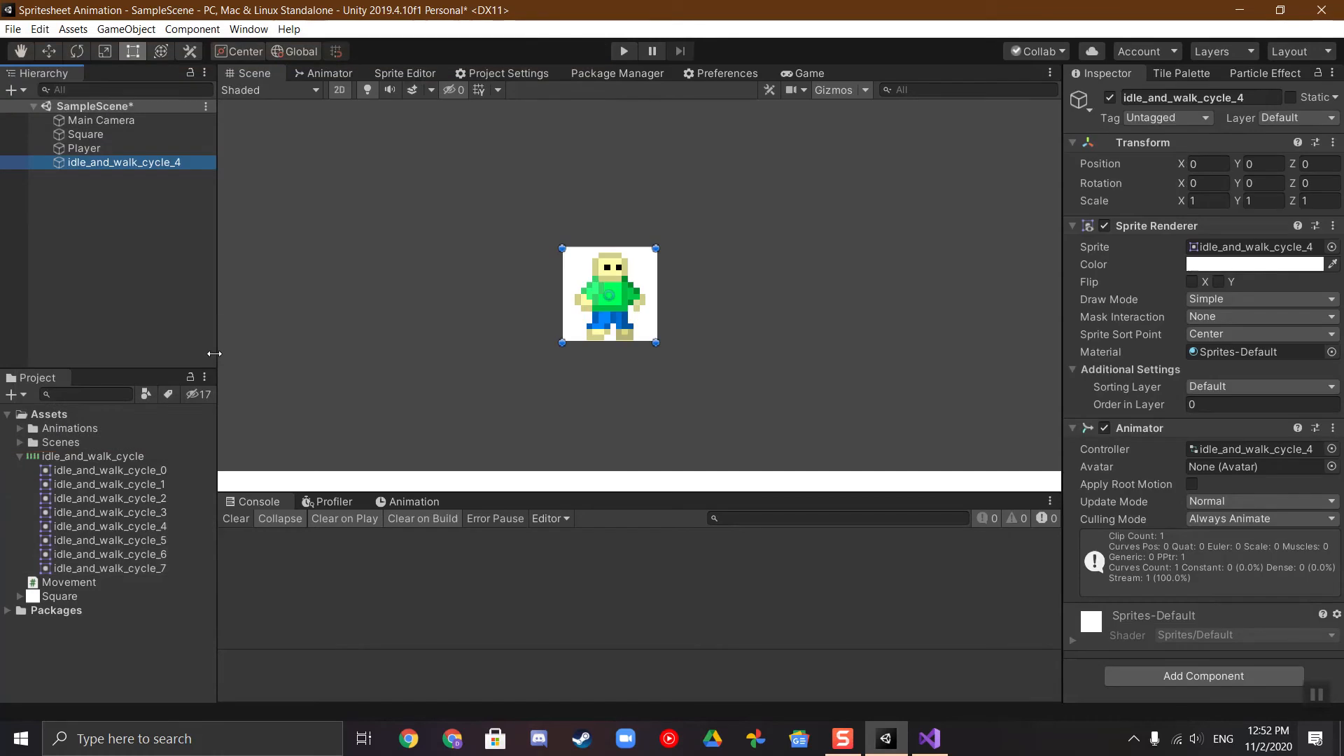
Step: Delete the idle_and_walk_cycle_4 object from the scene Hierarchy
{"action": "right_click", "coordinate": [184, 168]}
{"action": "left_click", "coordinate": [223, 250]}
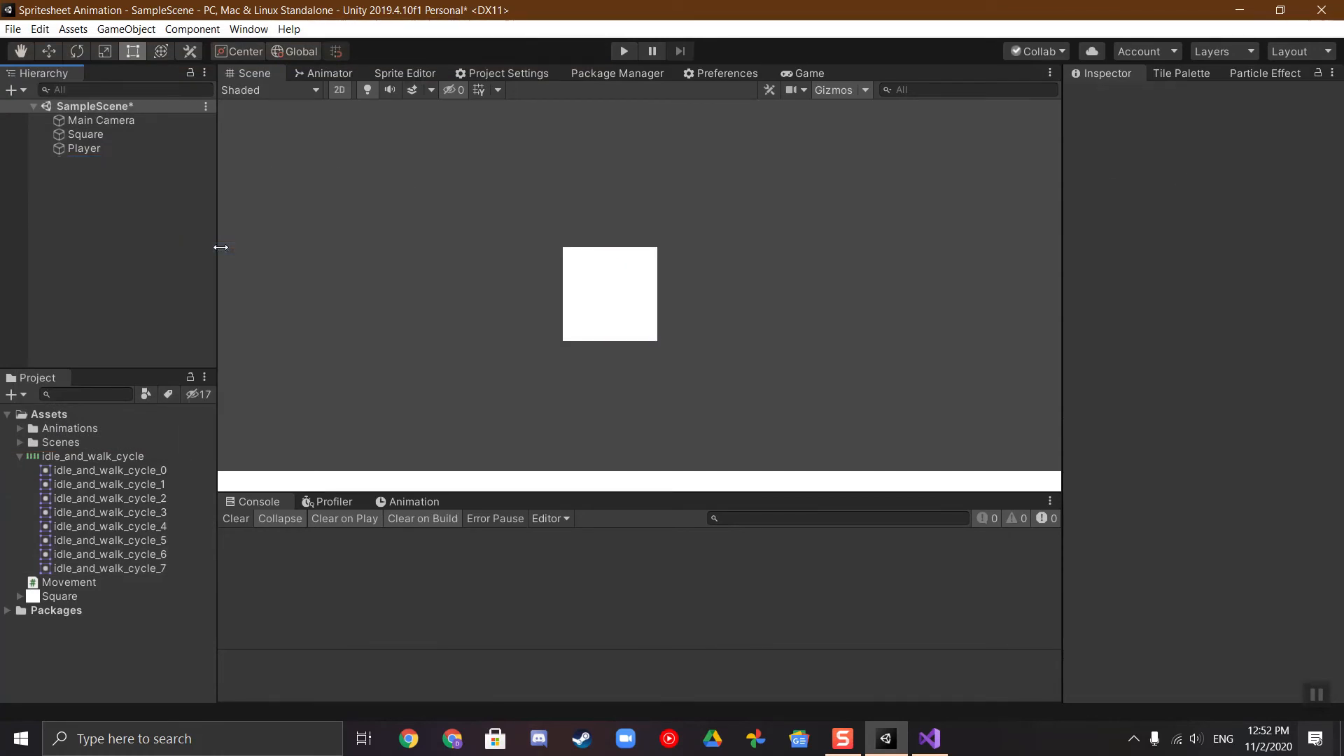
{"action": "scroll", "coordinate": [524, 353], "scroll_direction": "down", "scroll_amount": 10}
{"action": "middle_click_drag", "start_coordinate": [523, 353], "coordinate": [634, 310]}
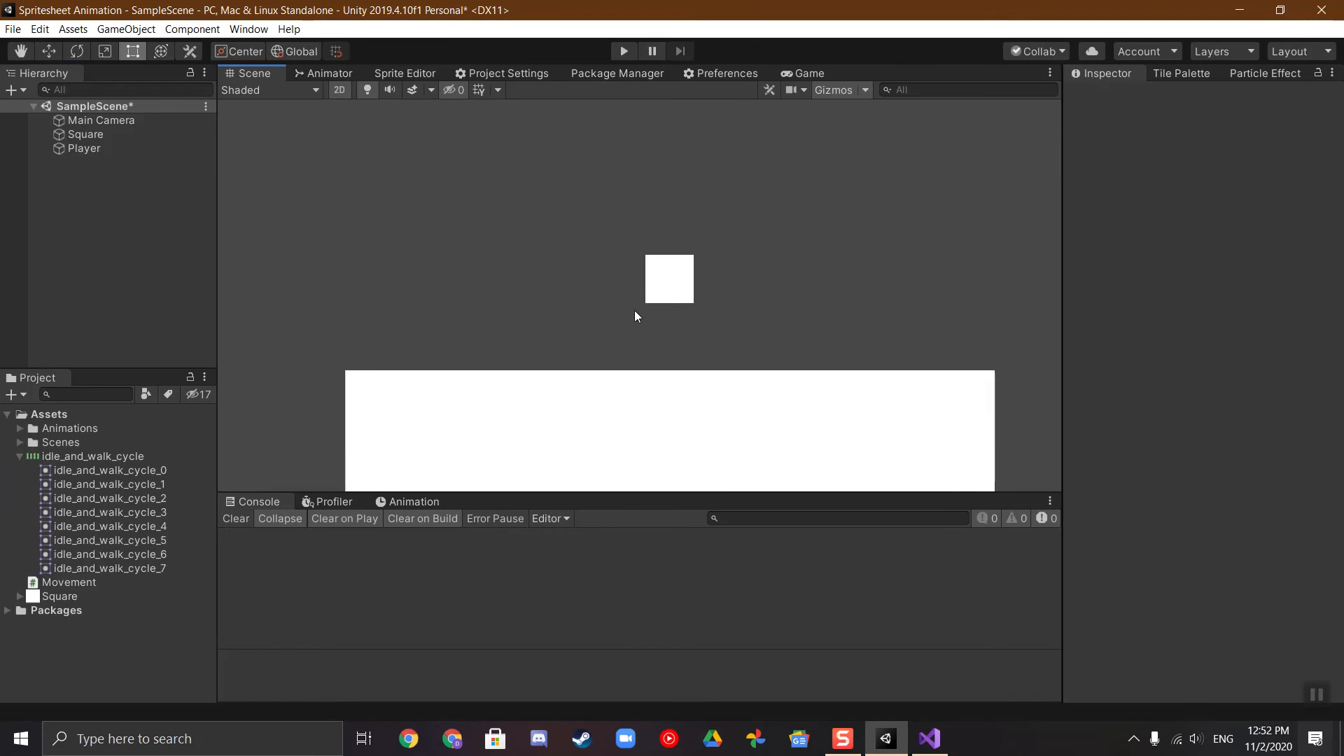
{"action": "scroll", "coordinate": [634, 310], "scroll_direction": "down", "scroll_amount": 3}
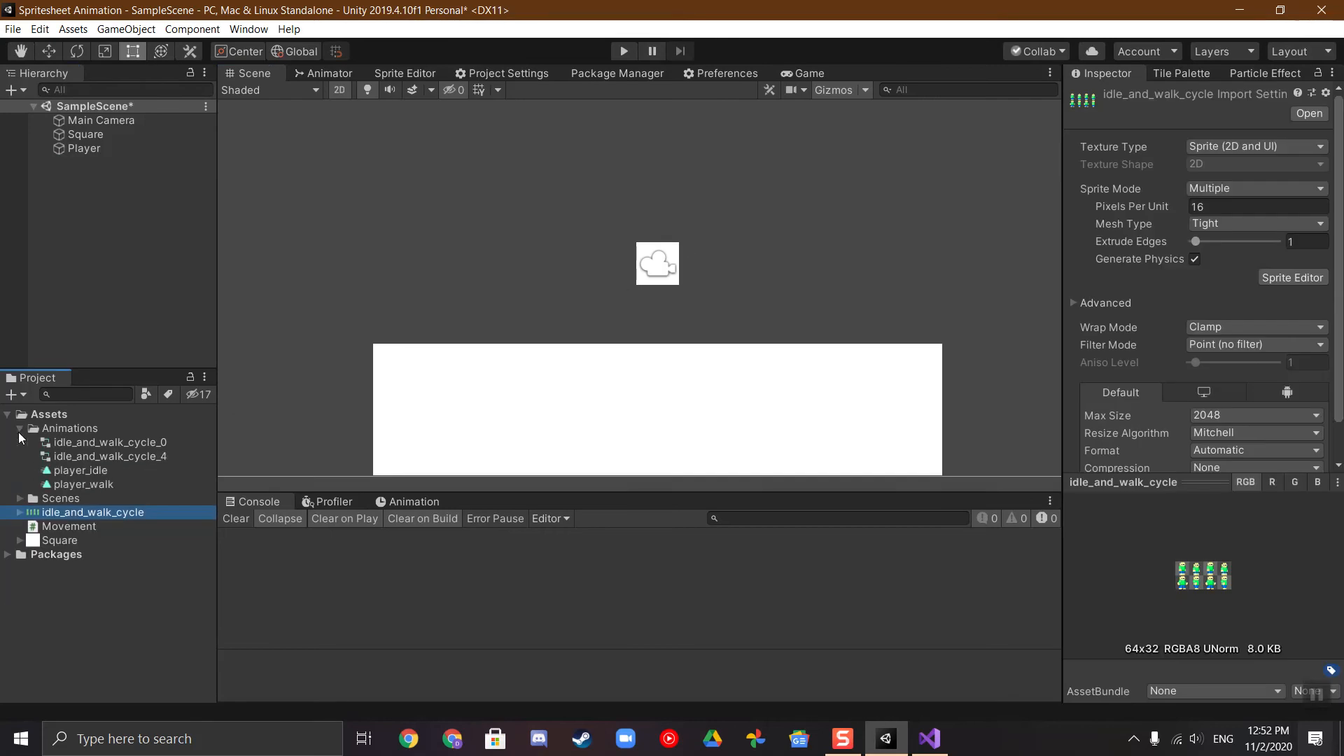
Step: Examine the two generated animator controllers and the player_idle and player_walk clips in the Animations folder
{"action": "left_click", "coordinate": [95, 441]}
{"action": "left_click", "coordinate": [100, 456], "text": "shift"}
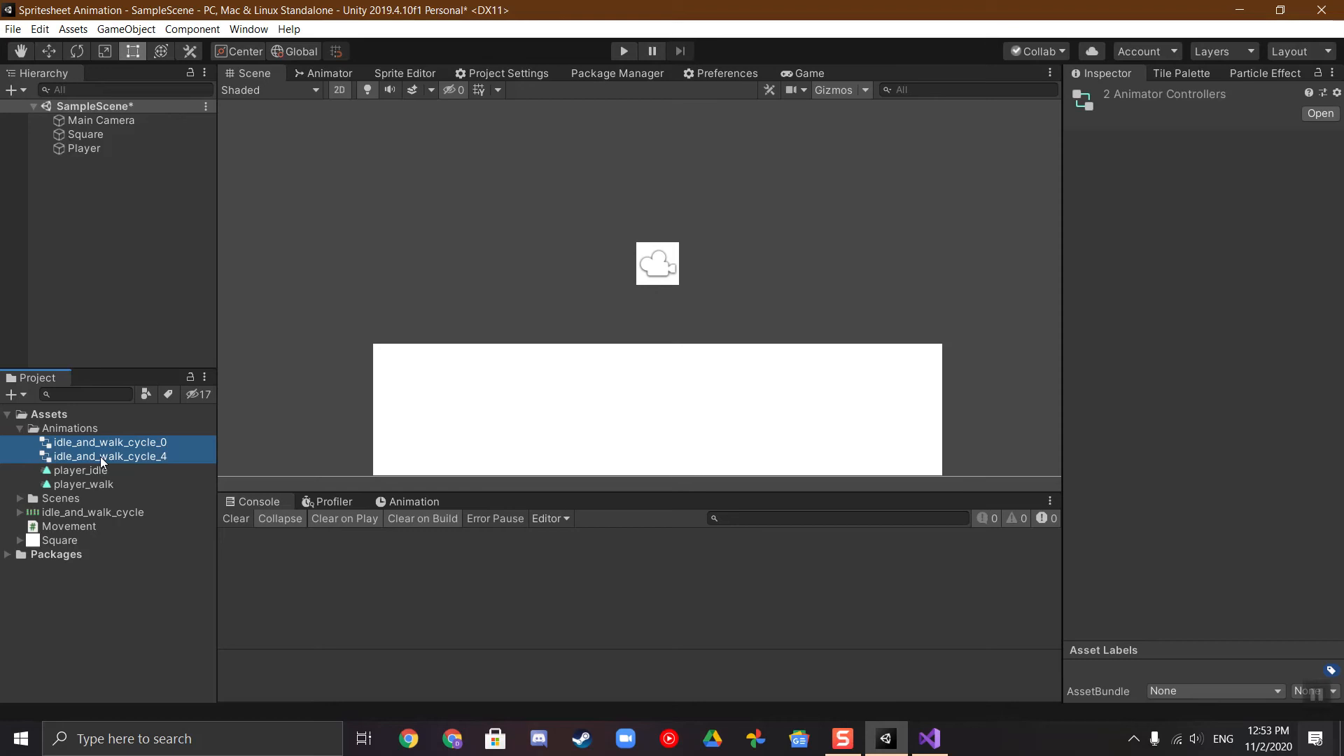
{"action": "left_click", "coordinate": [108, 469]}
{"action": "left_click", "coordinate": [112, 483], "text": "shift"}
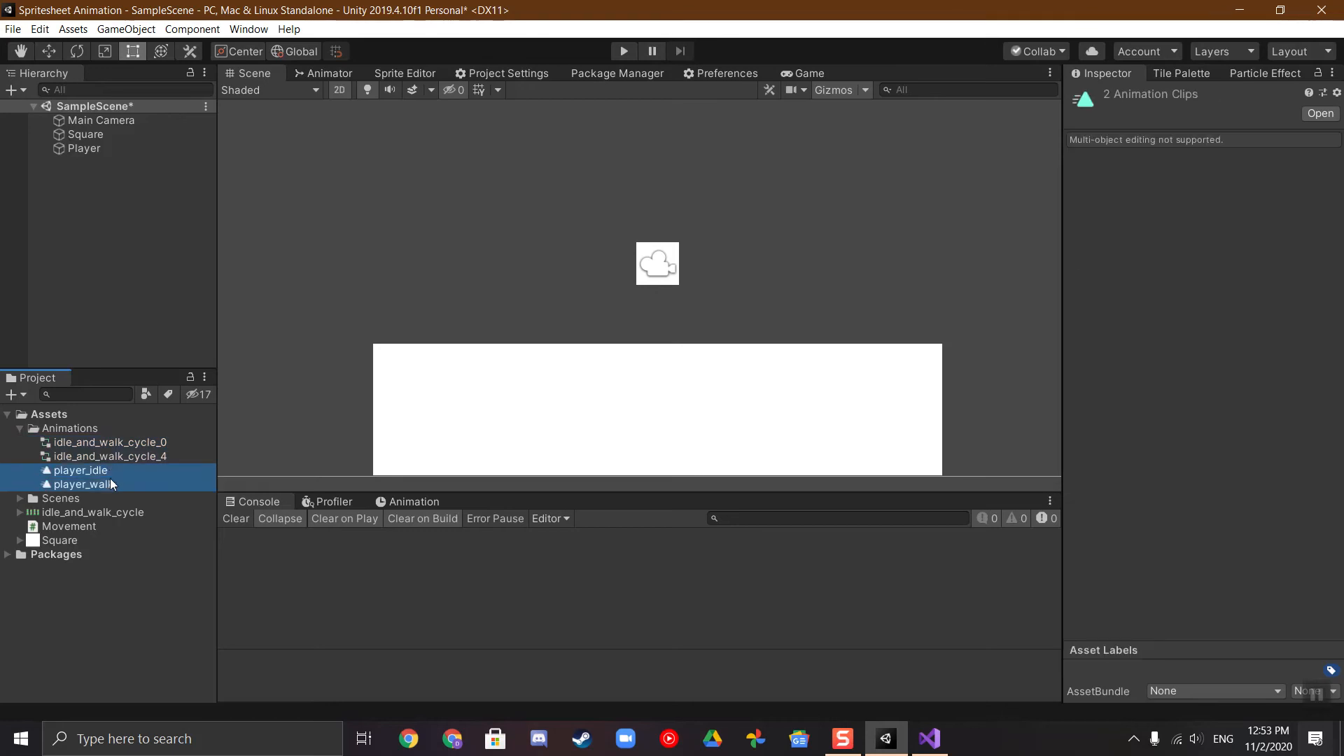
{"action": "left_click", "coordinate": [117, 474]}
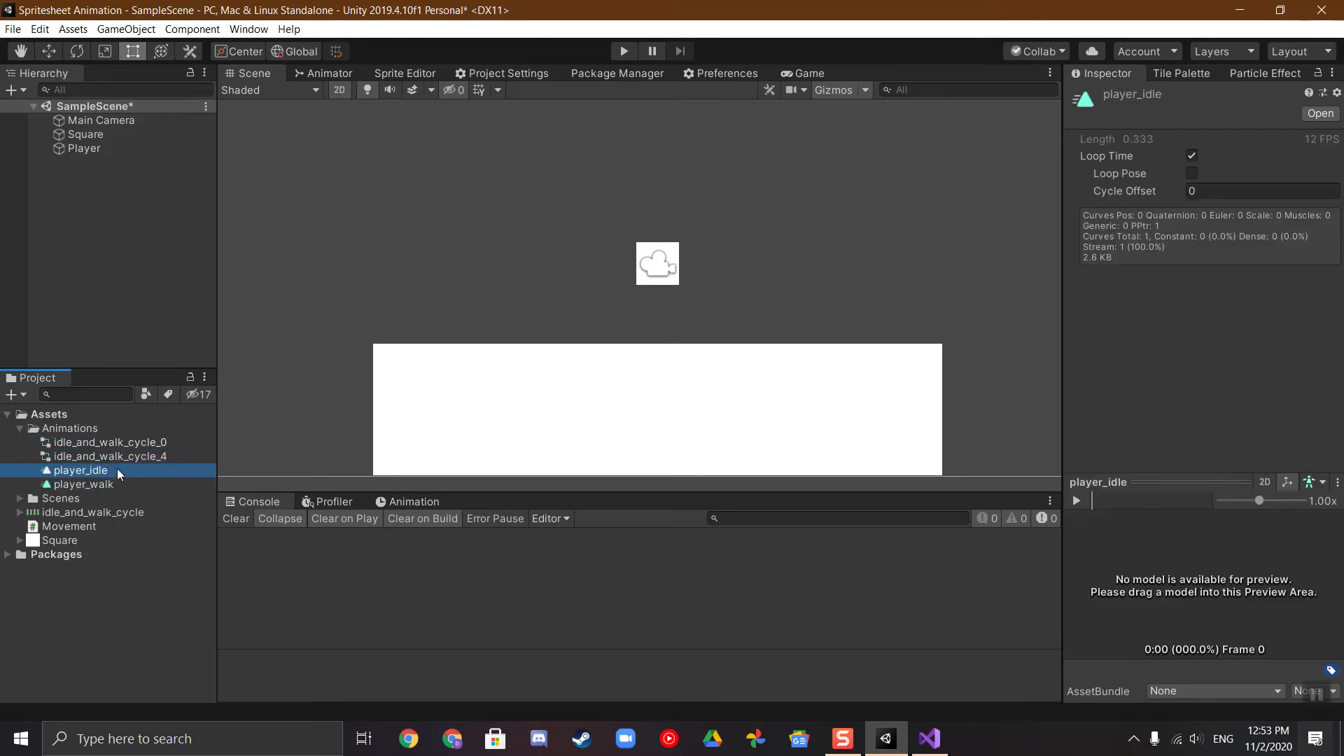
{"action": "left_click", "coordinate": [1076, 500]}
{"action": "left_click", "coordinate": [194, 472]}
{"action": "left_click", "coordinate": [182, 486]}
{"action": "left_click", "coordinate": [173, 475]}
Step: Delete the idle_and_walk_cycle_0 and idle_and_walk_cycle_4 animator controllers from the Animations folder
{"action": "left_click", "coordinate": [101, 444]}
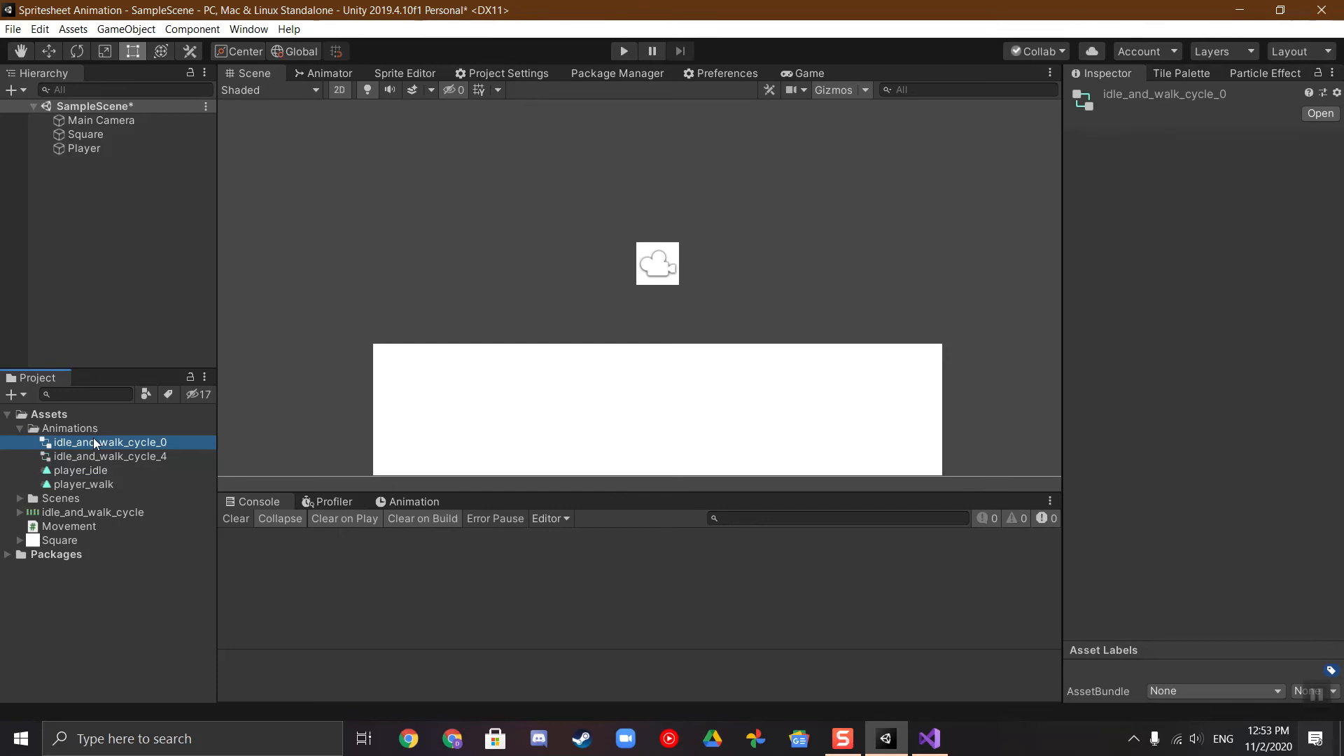
{"action": "key", "text": "Delete"}
{"action": "key", "text": "Return"}
{"action": "left_click", "coordinate": [94, 442]}
{"action": "key", "text": "Delete"}
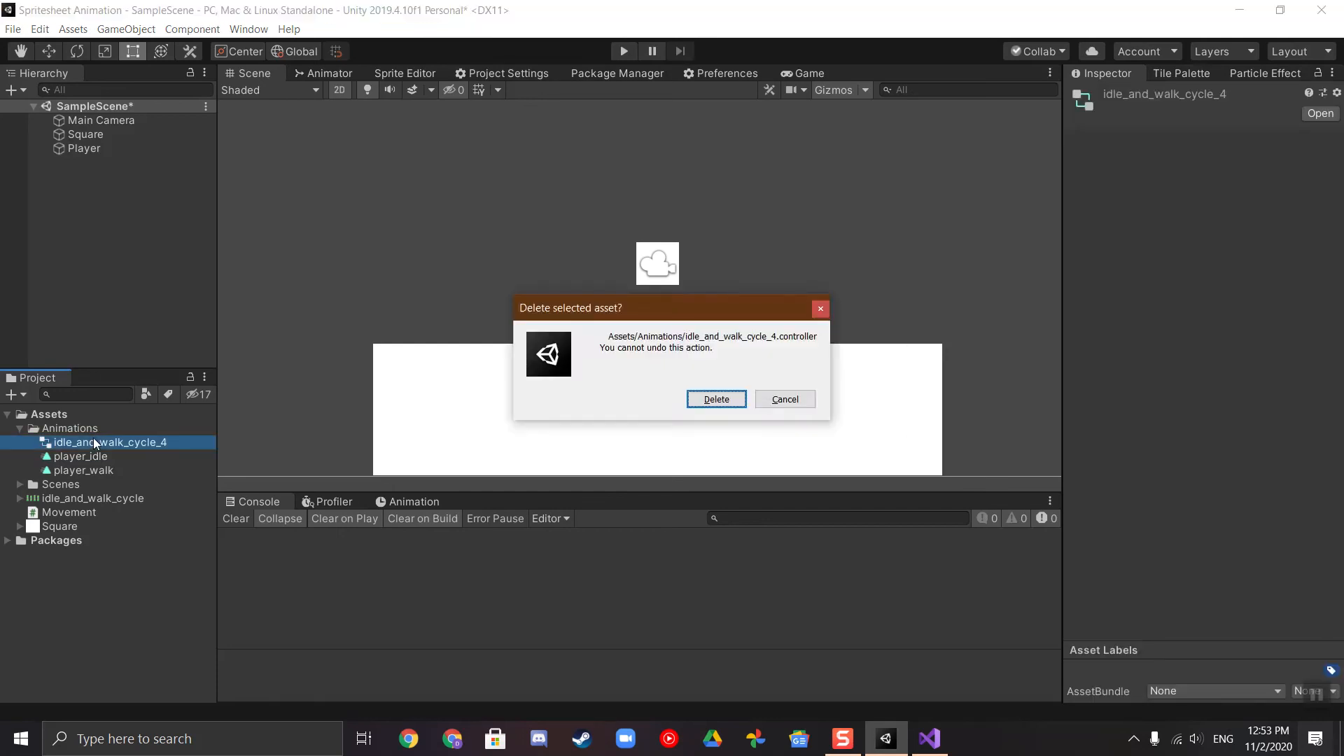
{"action": "key", "text": "Return"}
Step: Check the Loop Time setting of the player_walk and player_idle clips
{"action": "left_click", "coordinate": [93, 438]}
{"action": "left_click", "coordinate": [98, 456]}
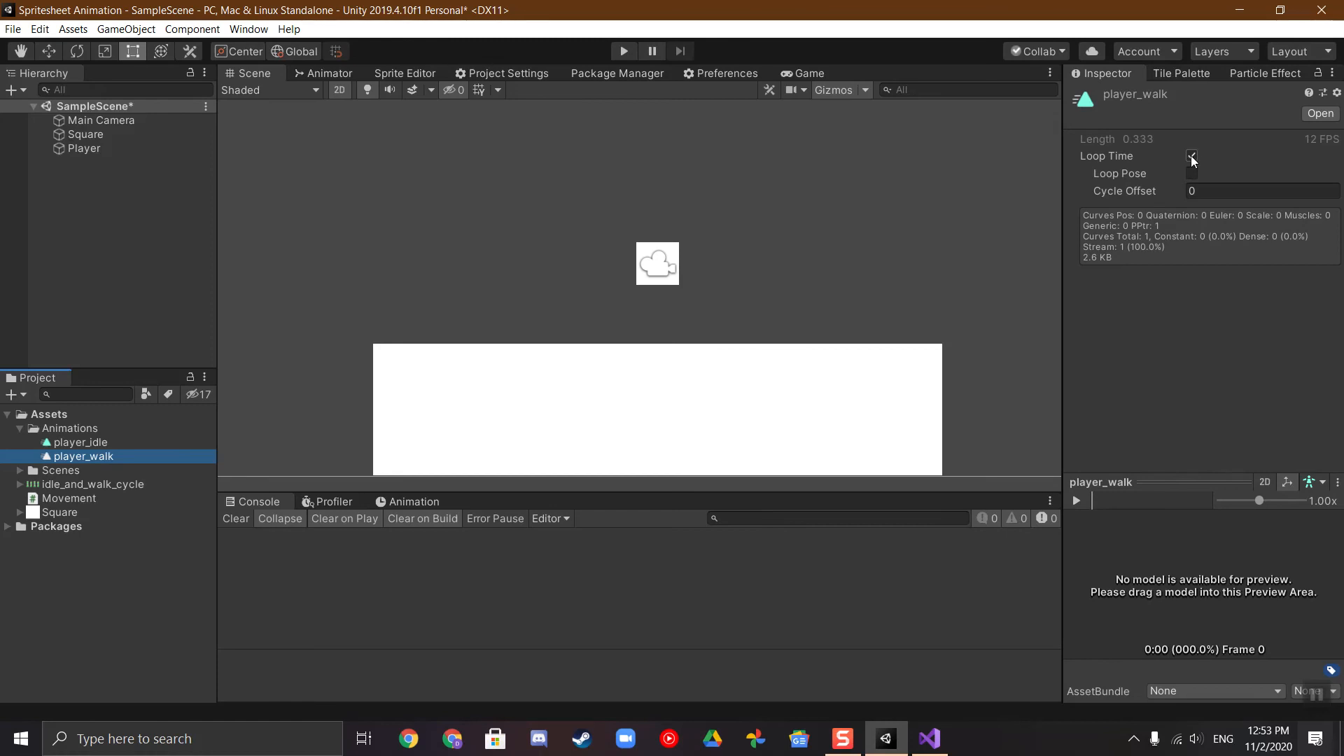
{"action": "left_click", "coordinate": [115, 445]}
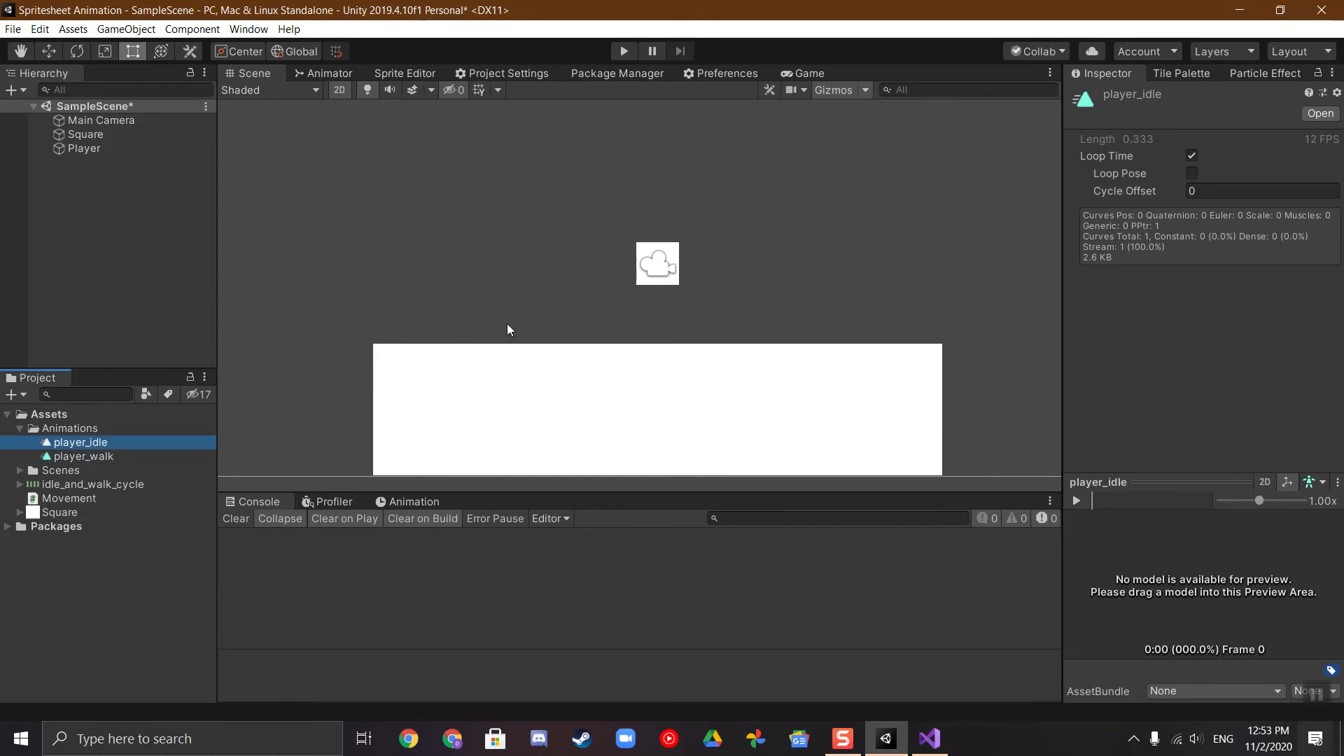
Step: Add an Animator component to the Player object and check which controllers are available for it
{"action": "left_click", "coordinate": [139, 149]}
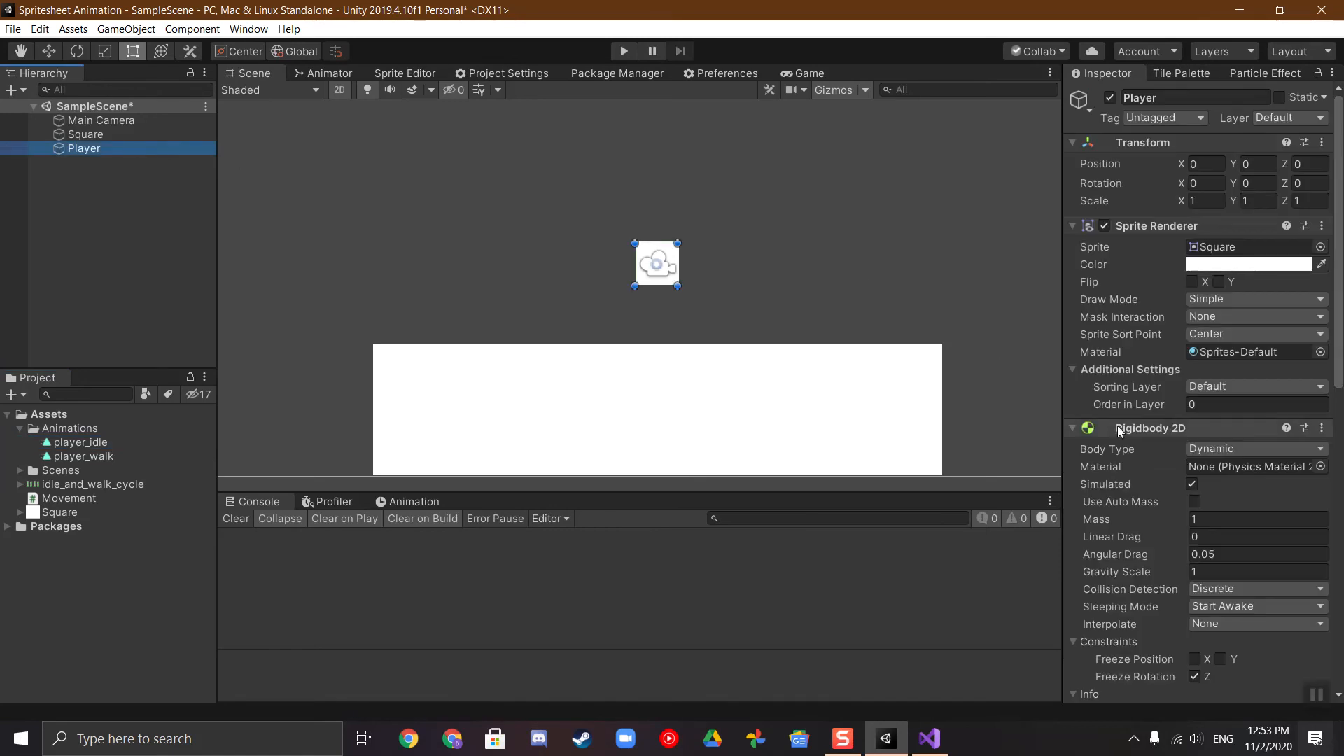
{"action": "scroll", "coordinate": [1119, 432], "scroll_direction": "down", "scroll_amount": 10}
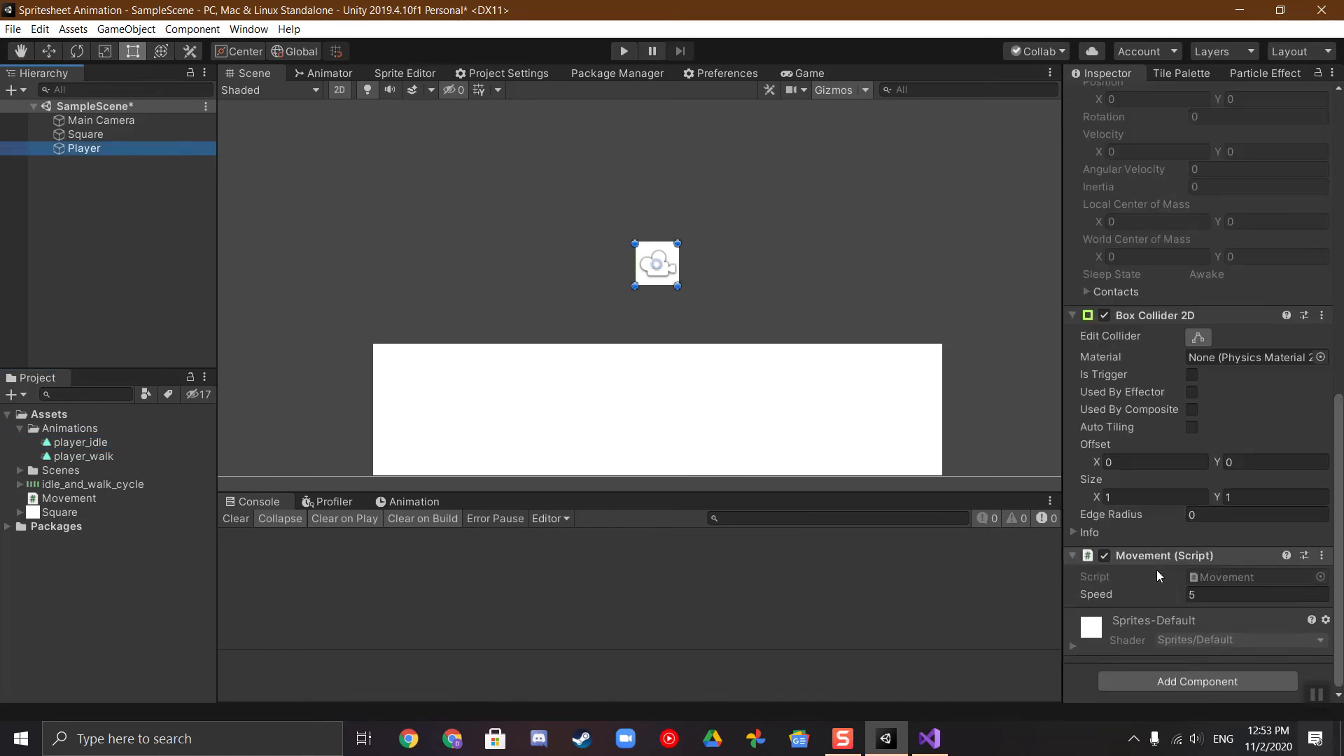
{"action": "left_click", "coordinate": [1170, 677]}
{"action": "type", "text": "anim"}
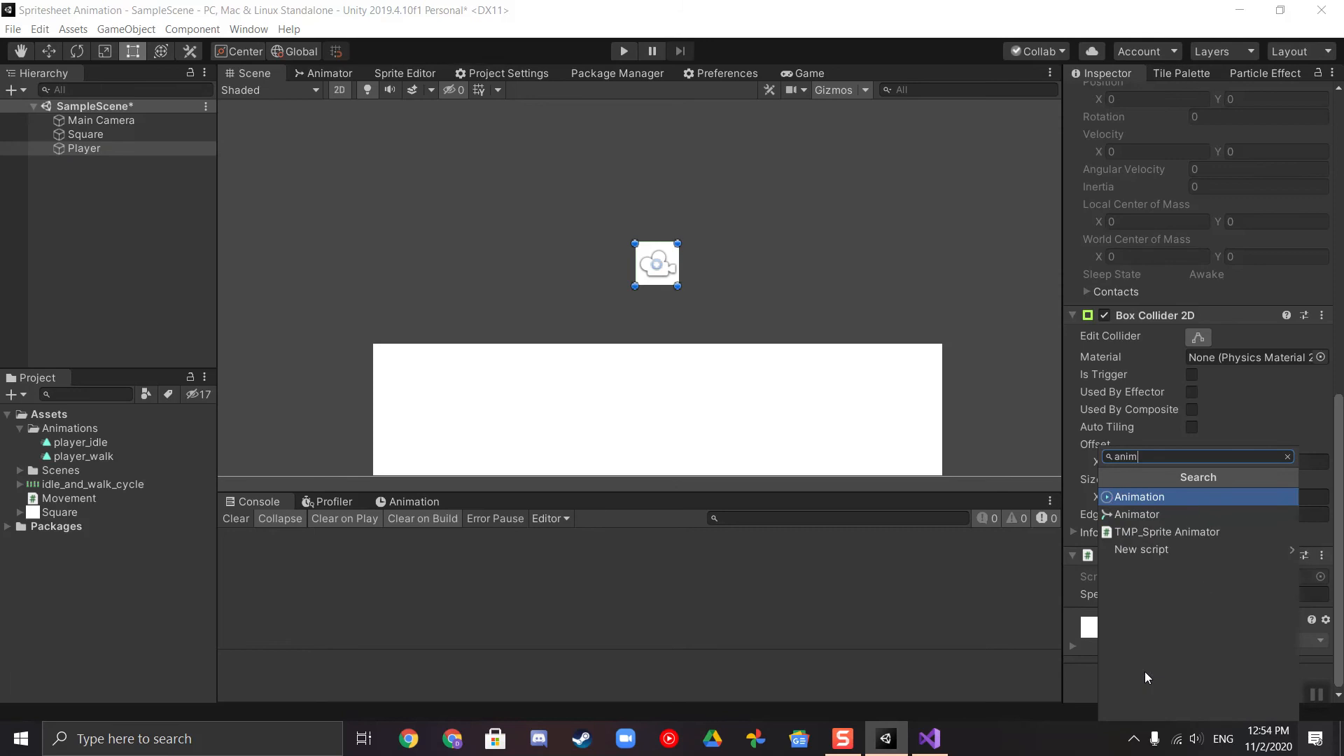
{"action": "key", "text": "Down"}
{"action": "key", "text": "Return"}
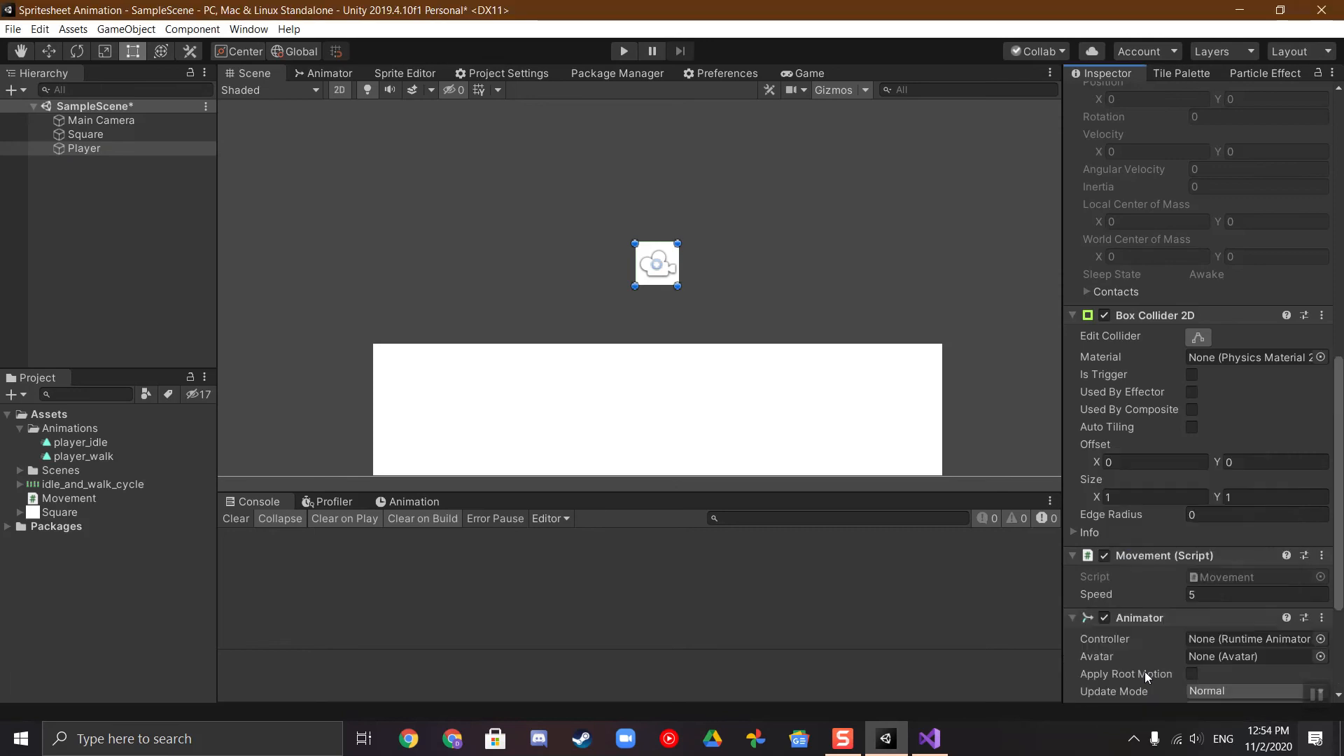
{"action": "scroll", "coordinate": [1145, 595], "scroll_direction": "down", "scroll_amount": 3}
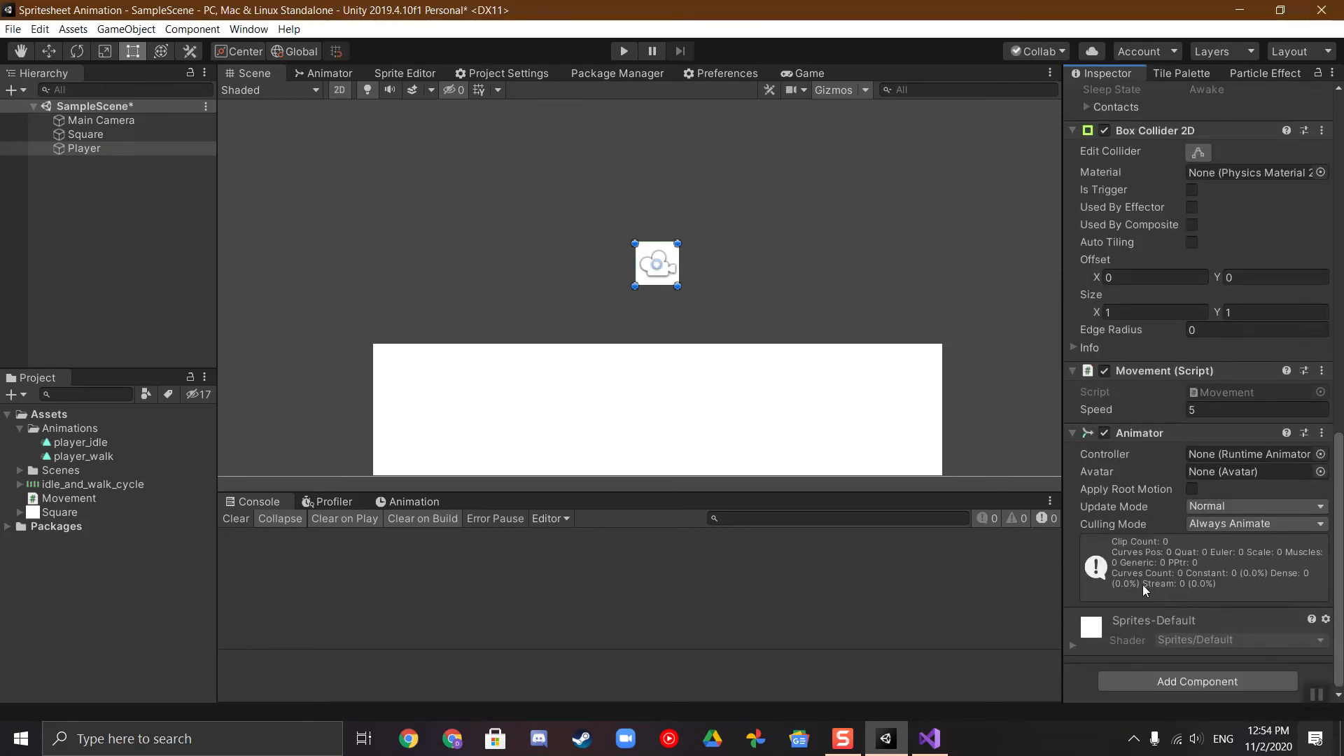
{"action": "left_click", "coordinate": [1321, 454]}
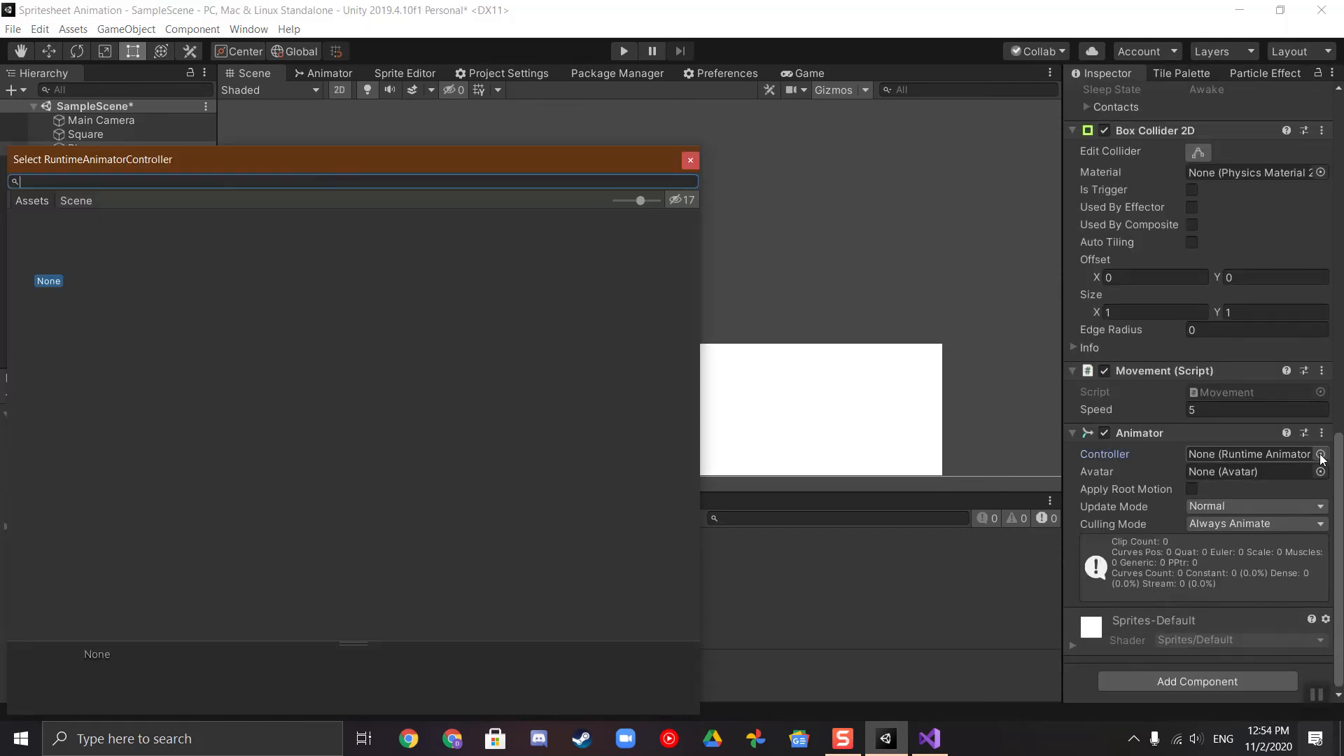
{"action": "left_click", "coordinate": [690, 160]}
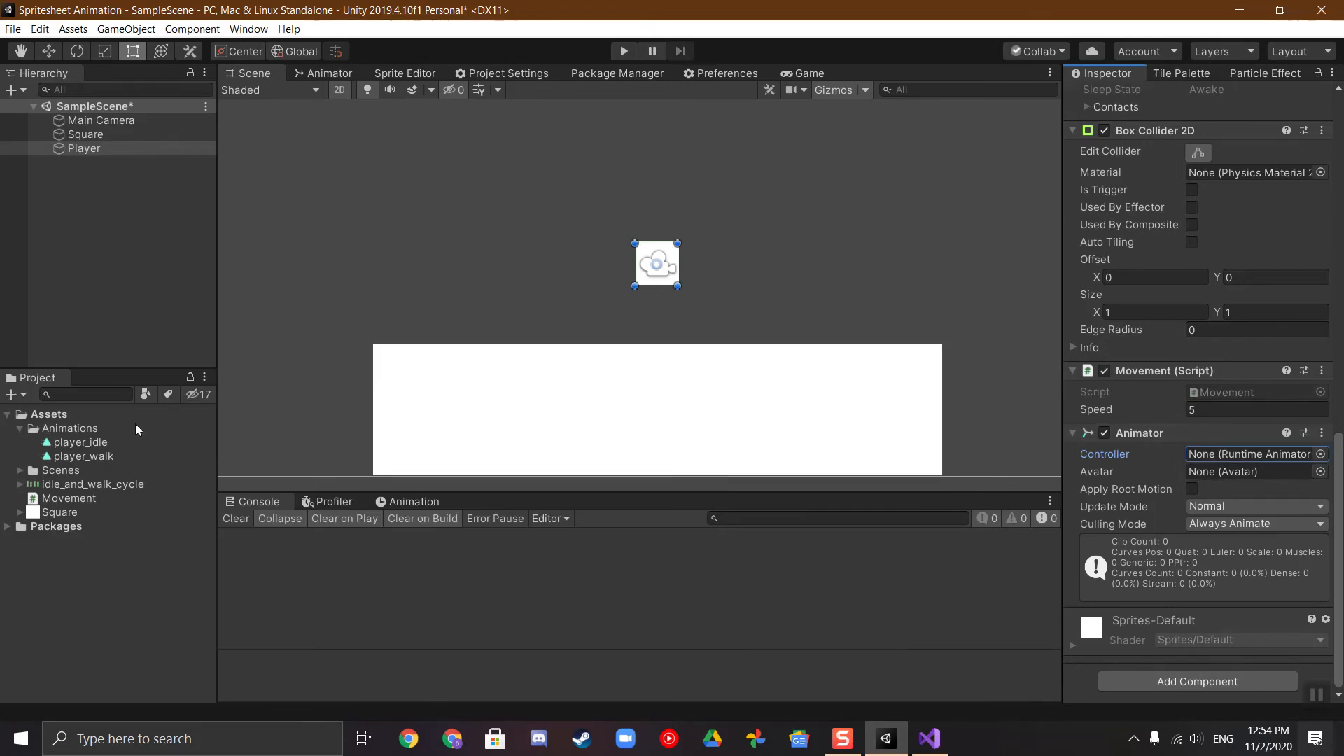
Step: Create an Animator Controller named Player inside the Animations folder
{"action": "right_click", "coordinate": [87, 427]}
{"action": "mouse_move", "coordinate": [154, 51]}
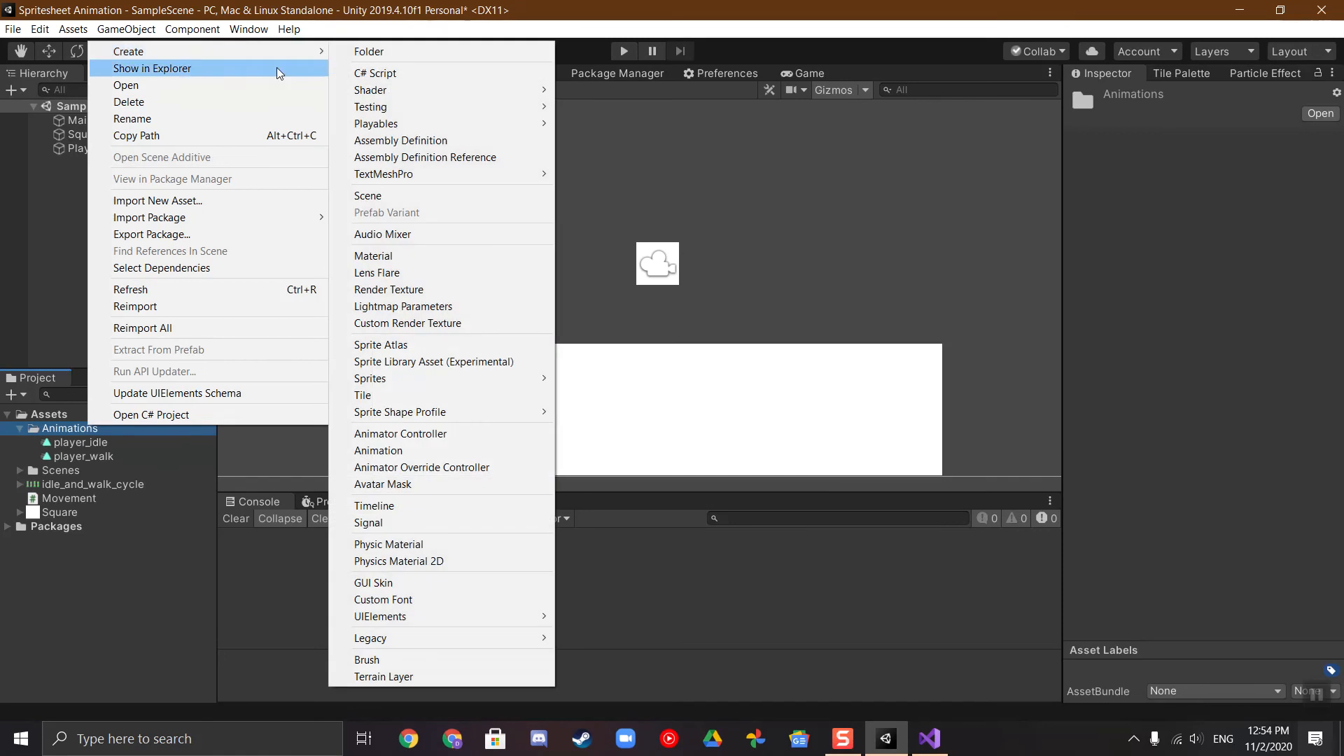
{"action": "left_click", "coordinate": [397, 435]}
{"action": "type", "text": "Player"}
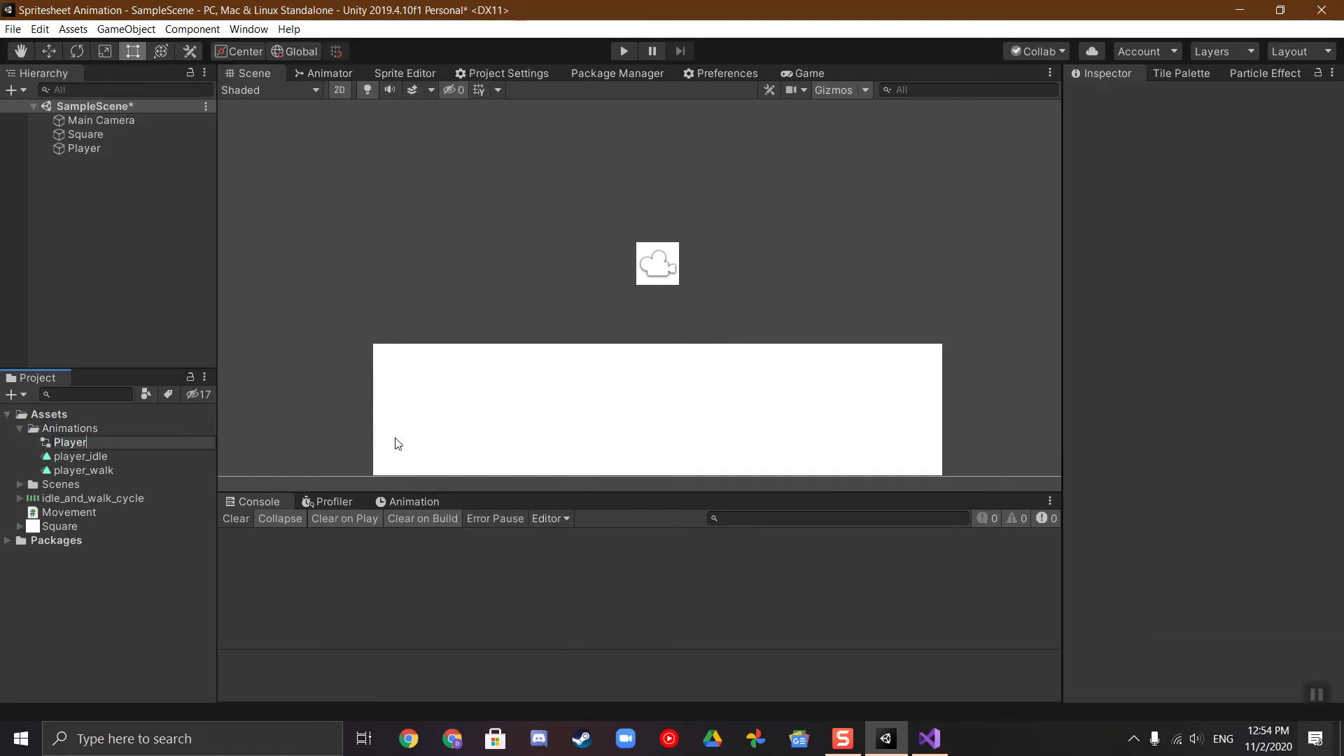
{"action": "key", "text": "Return"}
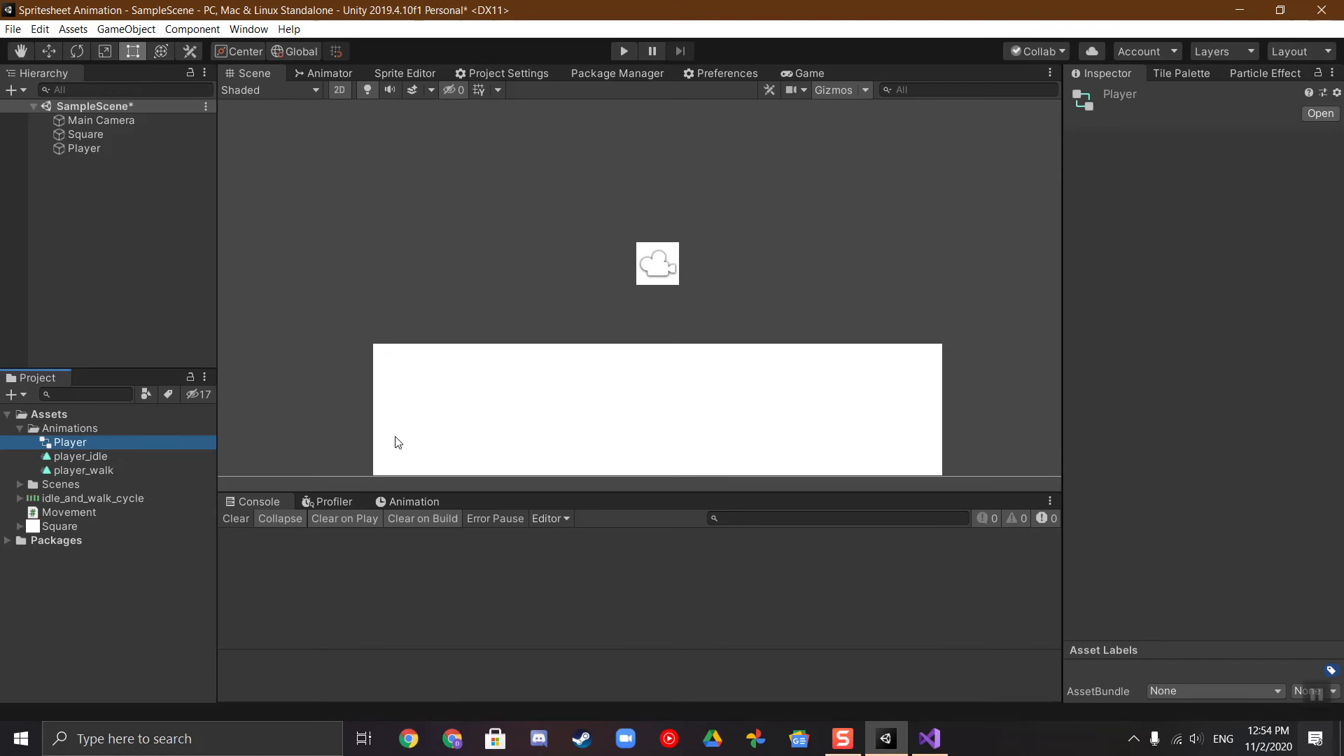
Step: Assign the Player animator controller to the Controller field of the Player object's Animator component
{"action": "left_click", "coordinate": [165, 148]}
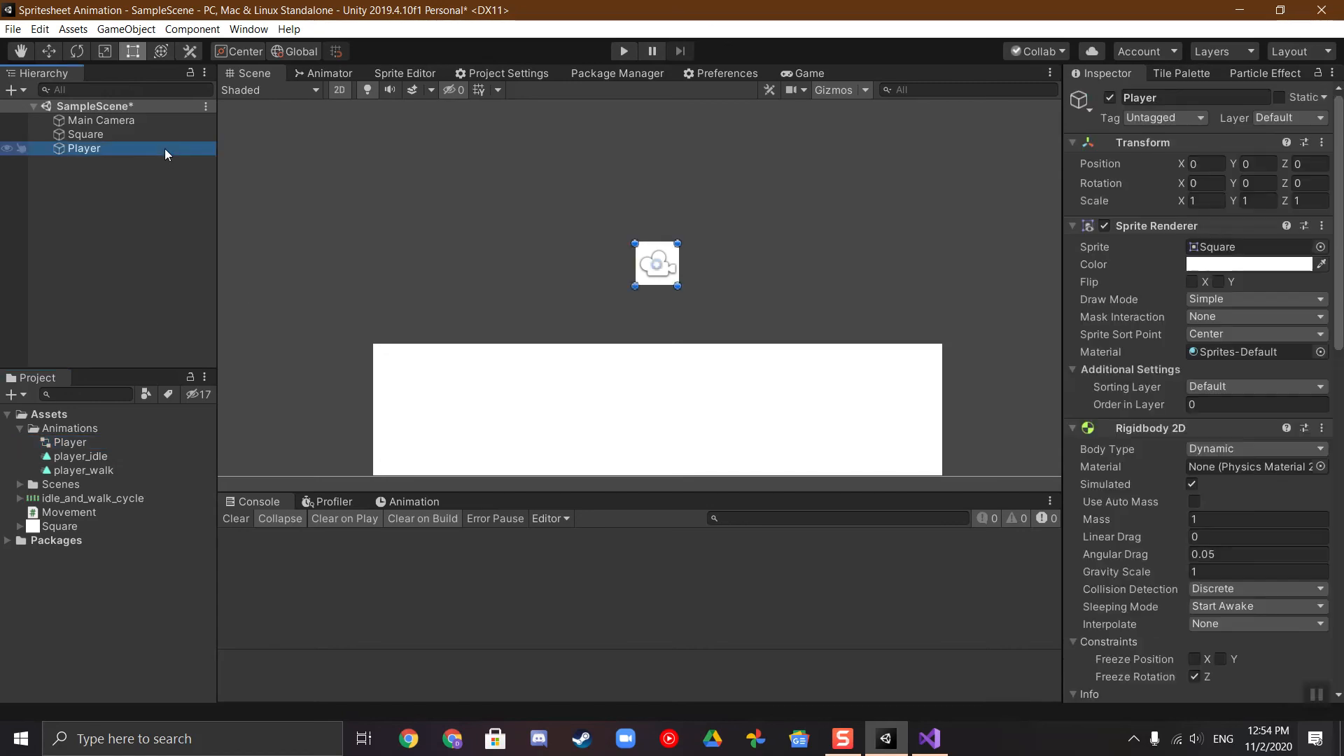
{"action": "scroll", "coordinate": [1166, 367], "scroll_direction": "down", "scroll_amount": 10}
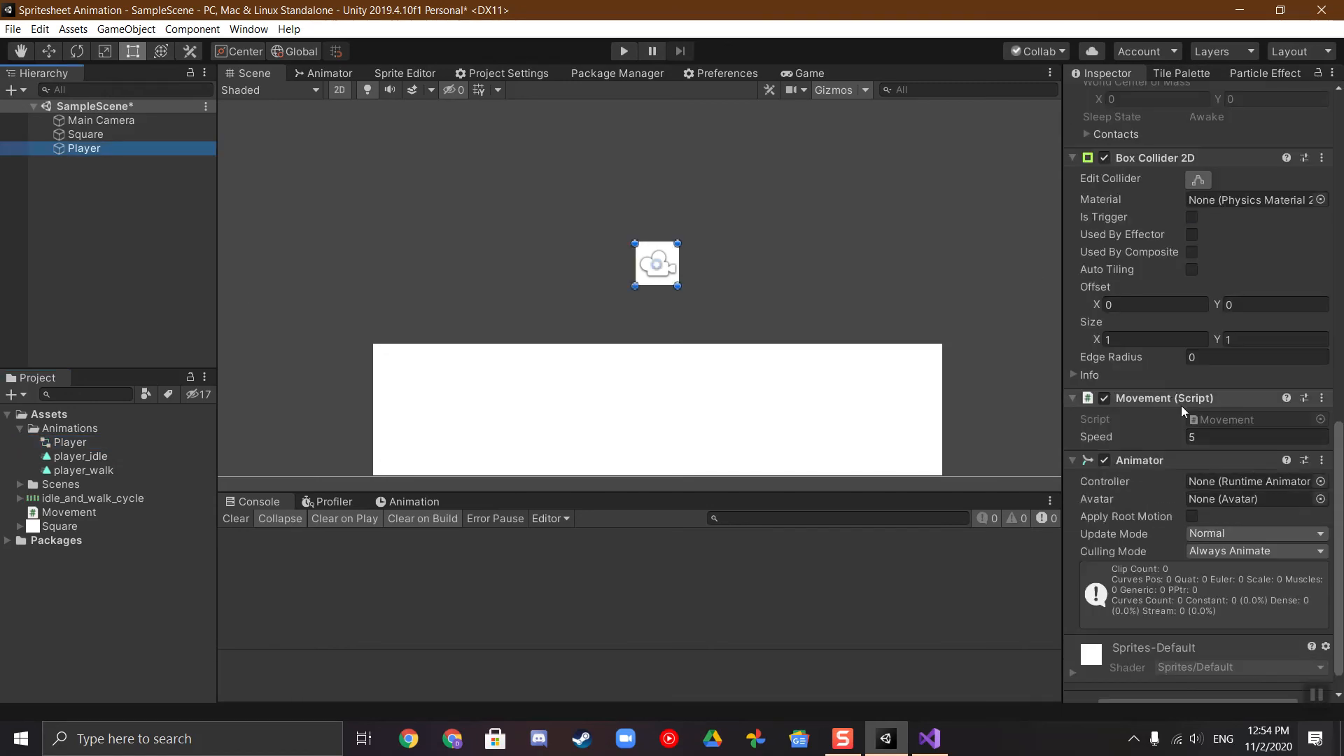
{"action": "left_click", "coordinate": [1320, 481]}
{"action": "left_click", "coordinate": [392, 231]}
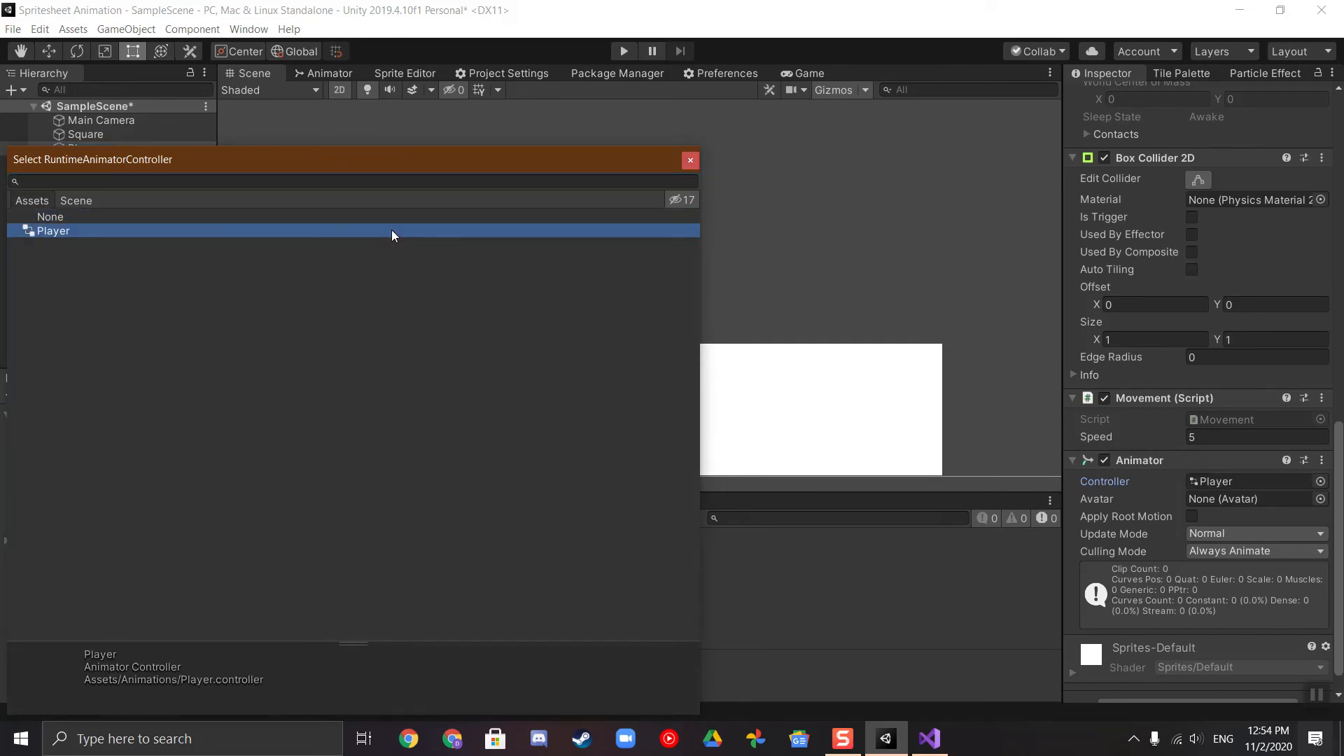
{"action": "left_click", "coordinate": [690, 161]}
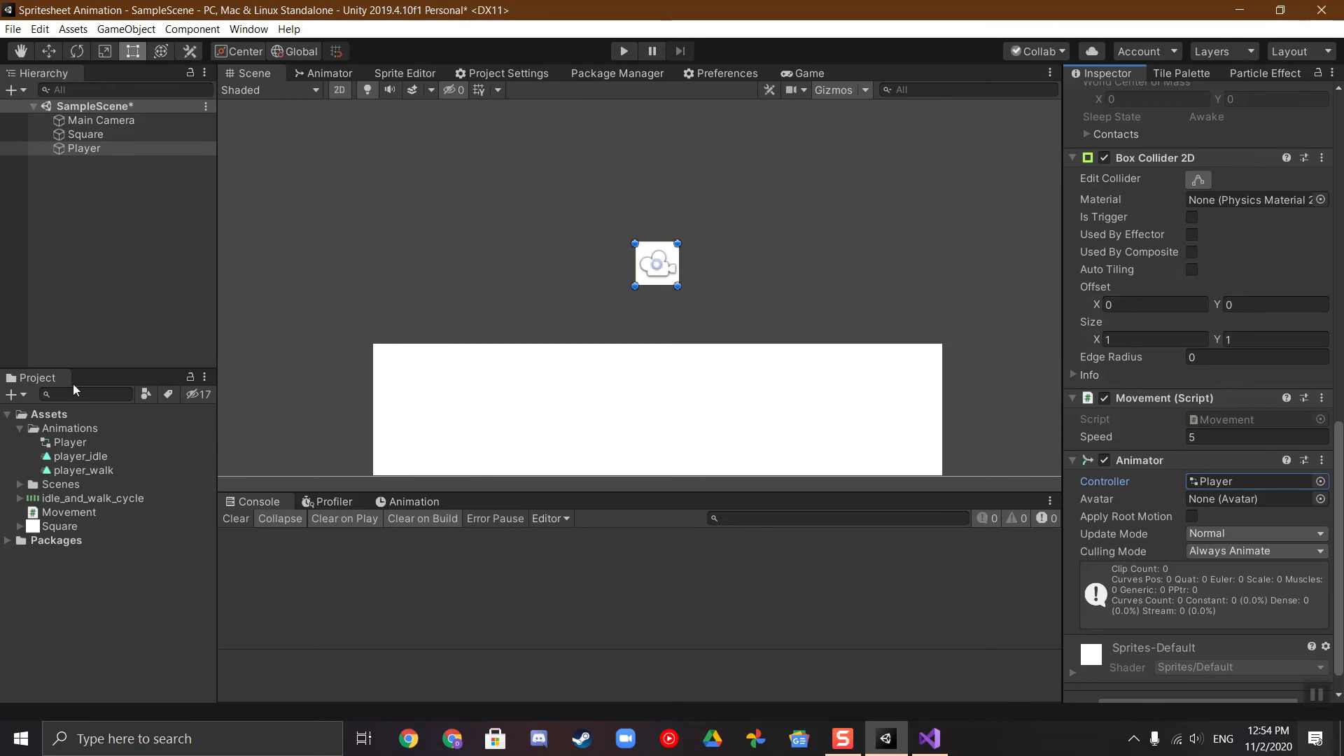
Step: Open the Player controller's state graph and add player_idle as a state, aligned beside the Entry node
{"action": "double_click", "coordinate": [67, 442]}
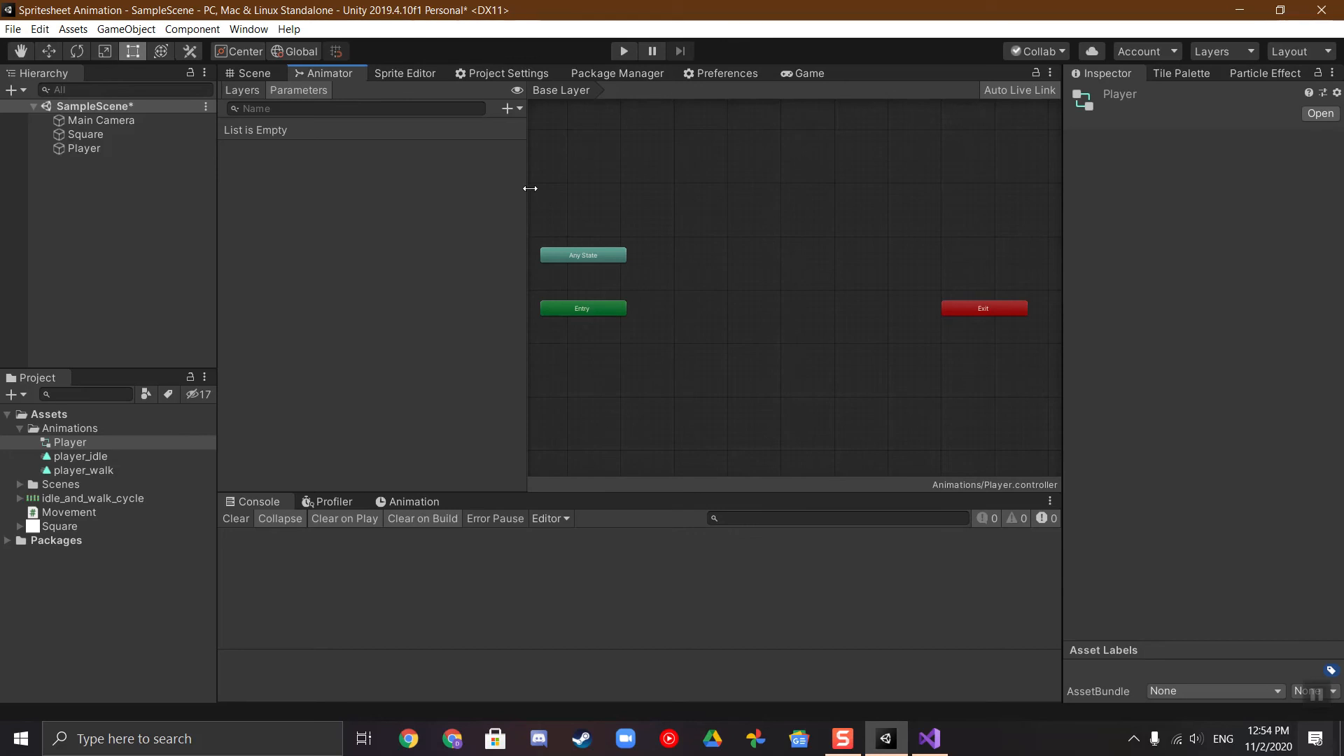
{"action": "left_click_drag", "start_coordinate": [530, 188], "coordinate": [441, 189]}
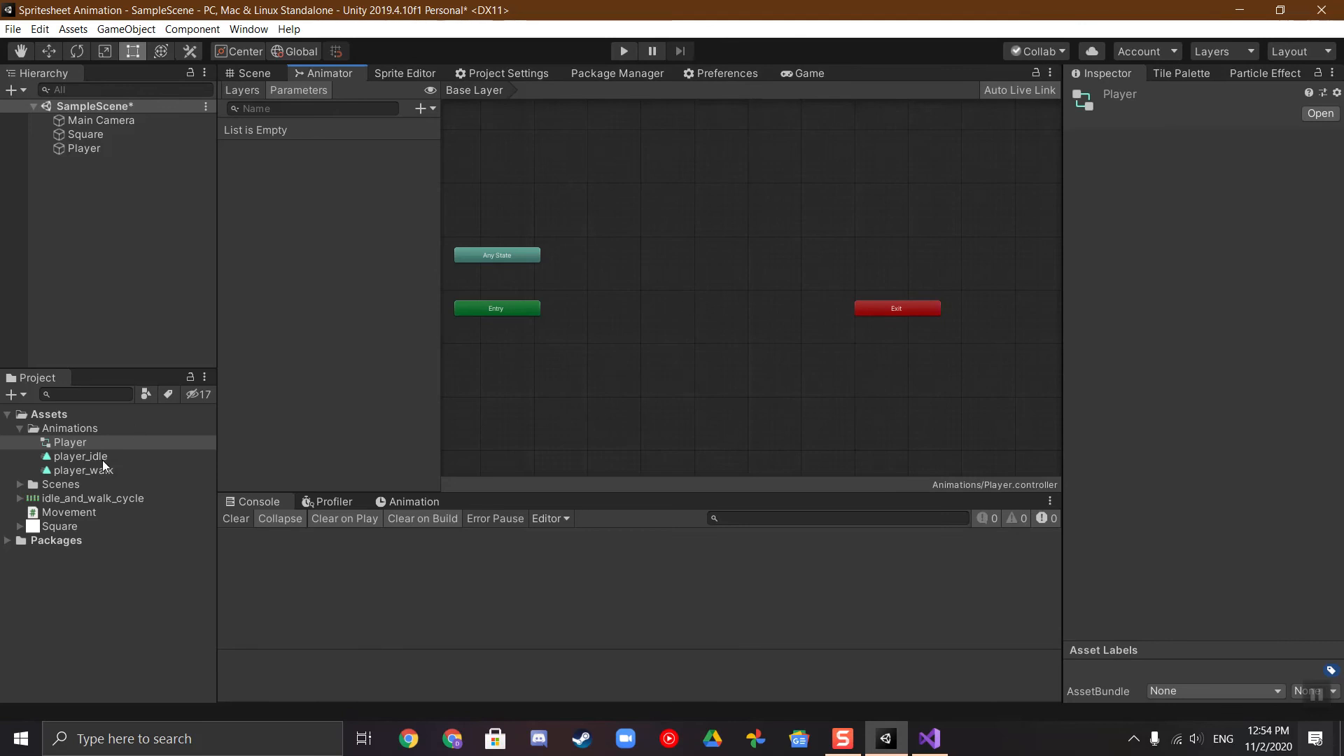
{"action": "left_click_drag", "start_coordinate": [93, 455], "coordinate": [616, 318]}
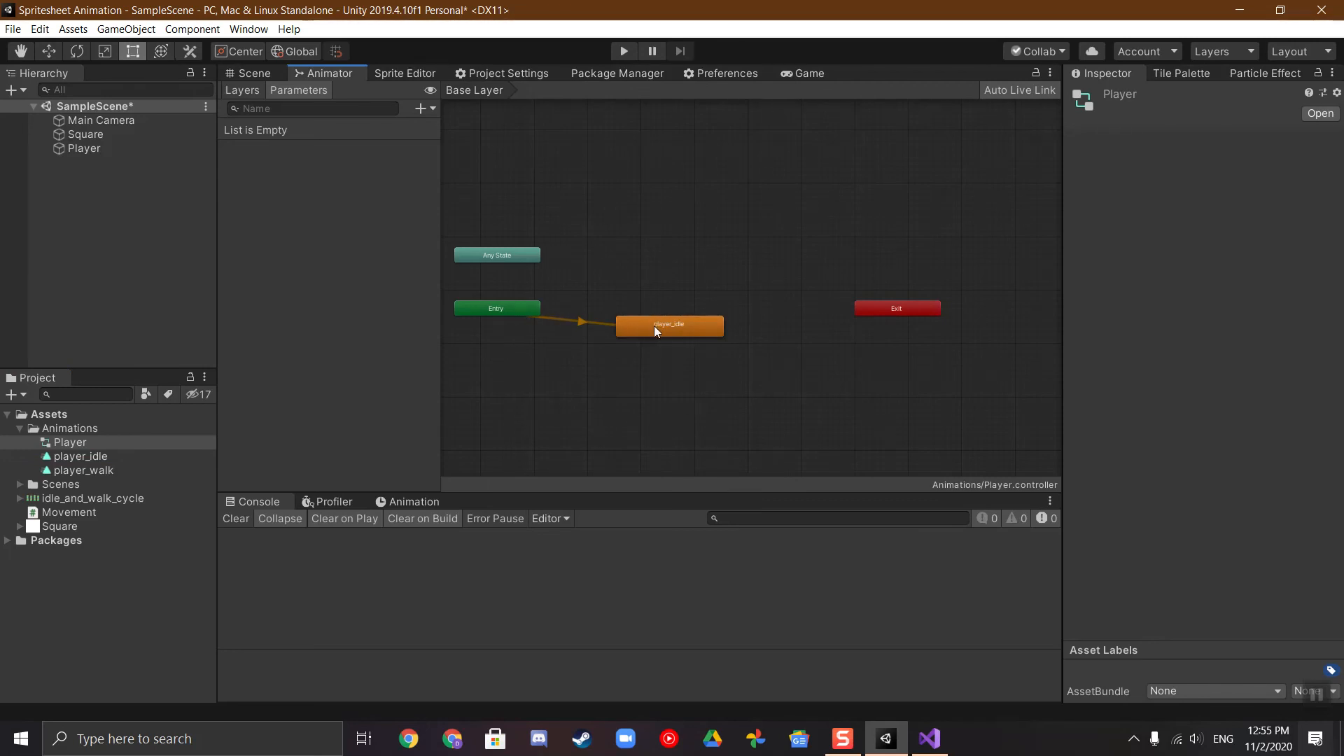
{"action": "left_click_drag", "start_coordinate": [653, 326], "coordinate": [644, 310]}
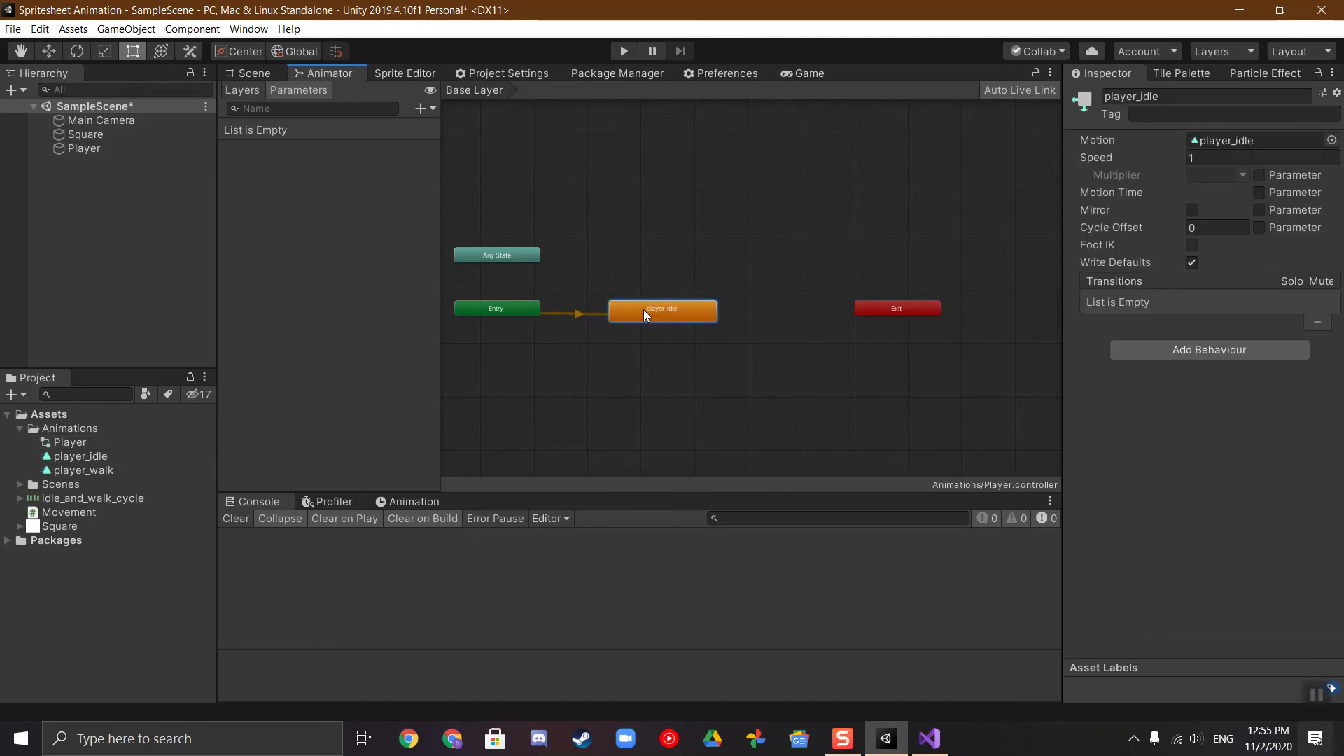
Step: Add the player_walk clip as a state and space it evenly in line between player_idle and Exit
{"action": "left_click_drag", "start_coordinate": [115, 469], "coordinate": [670, 313]}
{"action": "left_click_drag", "start_coordinate": [775, 324], "coordinate": [746, 309]}
{"action": "left_click_drag", "start_coordinate": [849, 313], "coordinate": [859, 312]}
{"action": "left_click", "coordinate": [857, 313]}
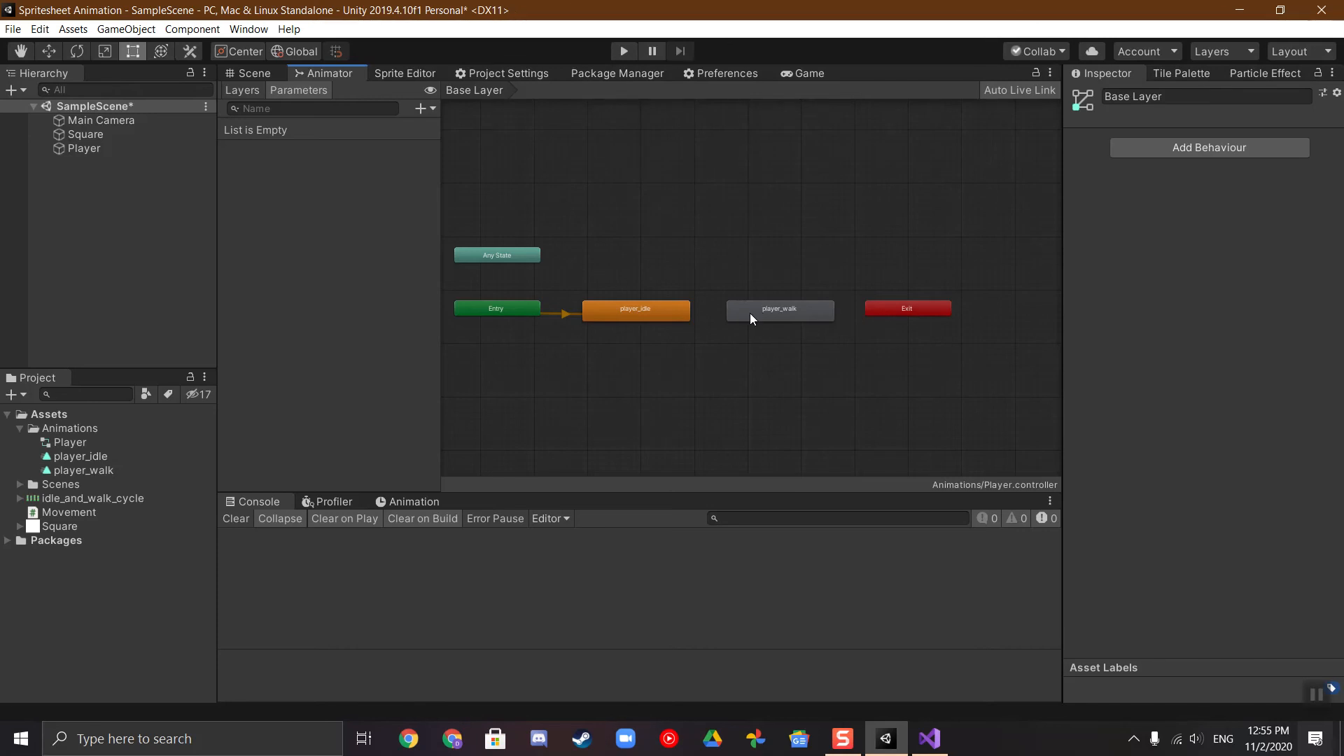
{"action": "left_click", "coordinate": [672, 311]}
{"action": "left_click", "coordinate": [697, 272]}
Step: Move Any State above and between the two clip states and create transitions from it to player_idle and player_walk
{"action": "left_click_drag", "start_coordinate": [514, 258], "coordinate": [725, 256]}
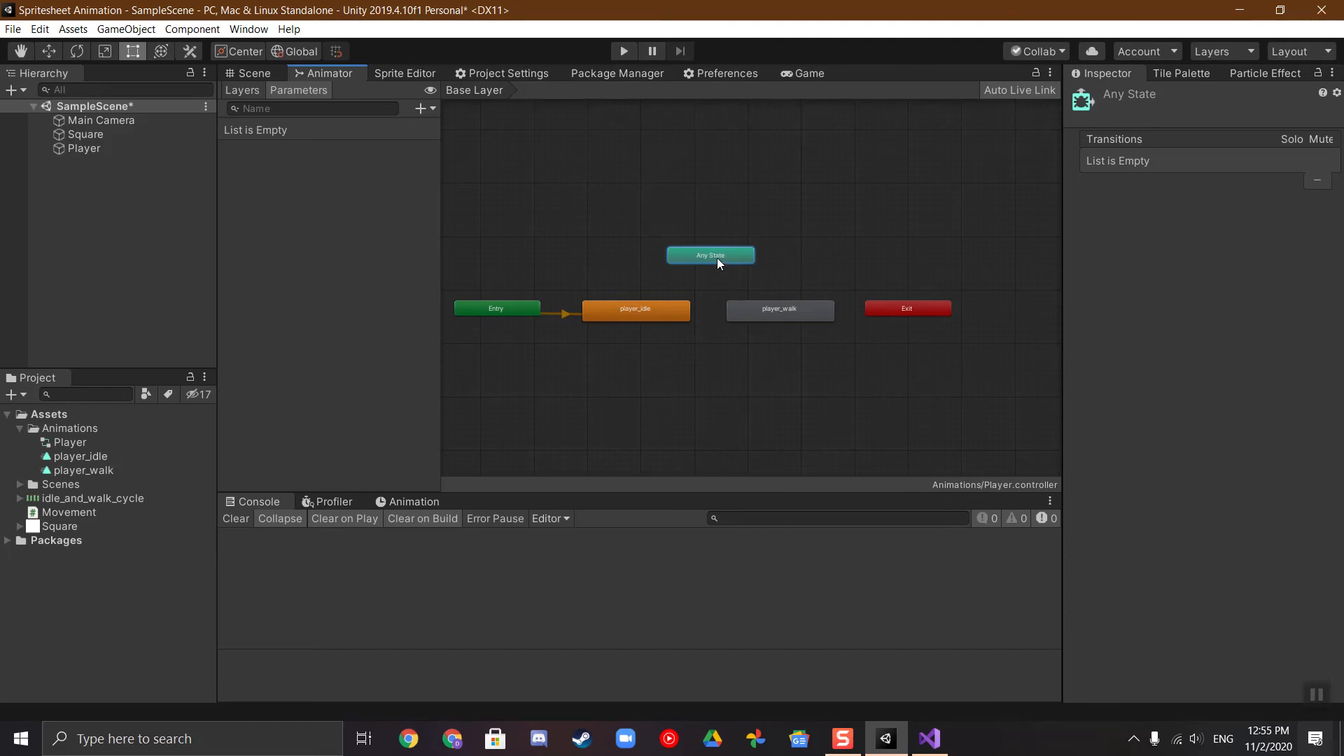
{"action": "right_click", "coordinate": [712, 256]}
{"action": "left_click", "coordinate": [727, 266]}
{"action": "left_click", "coordinate": [649, 307]}
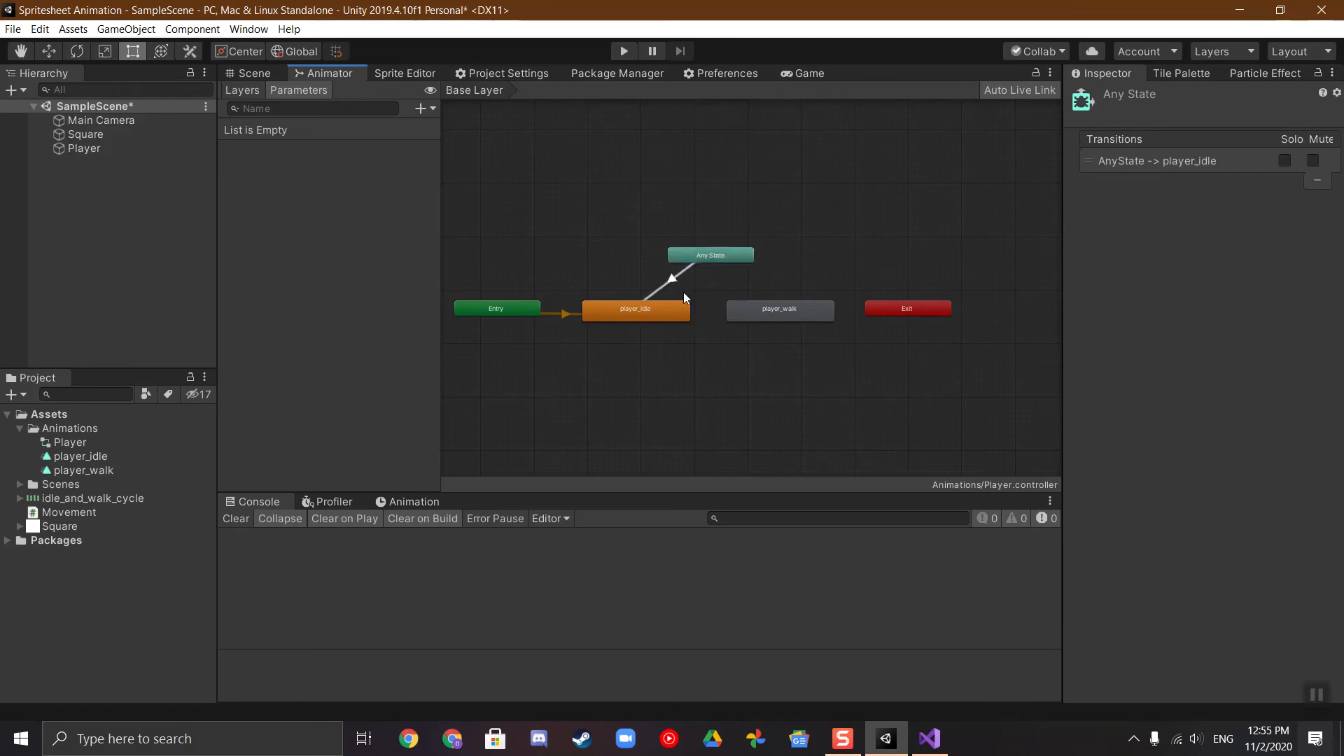
{"action": "right_click", "coordinate": [720, 259]}
{"action": "left_click", "coordinate": [731, 268]}
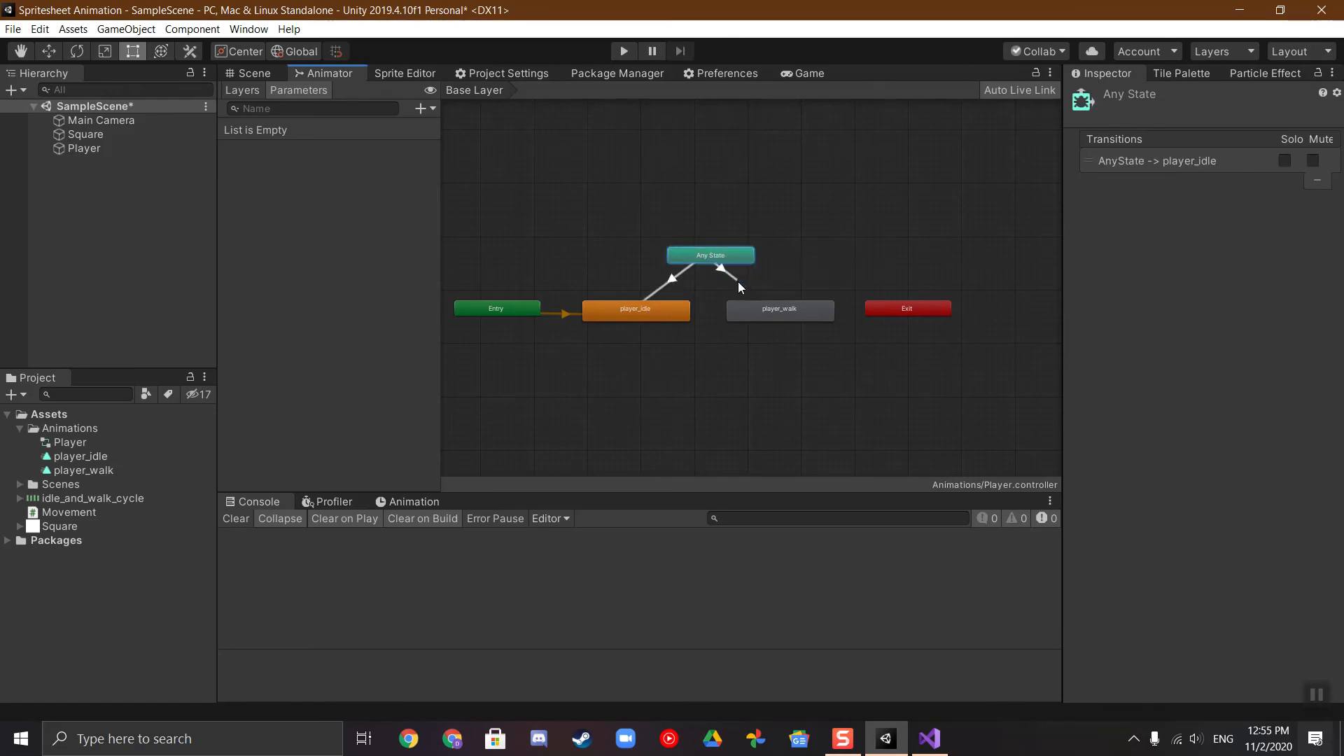
{"action": "left_click", "coordinate": [765, 309]}
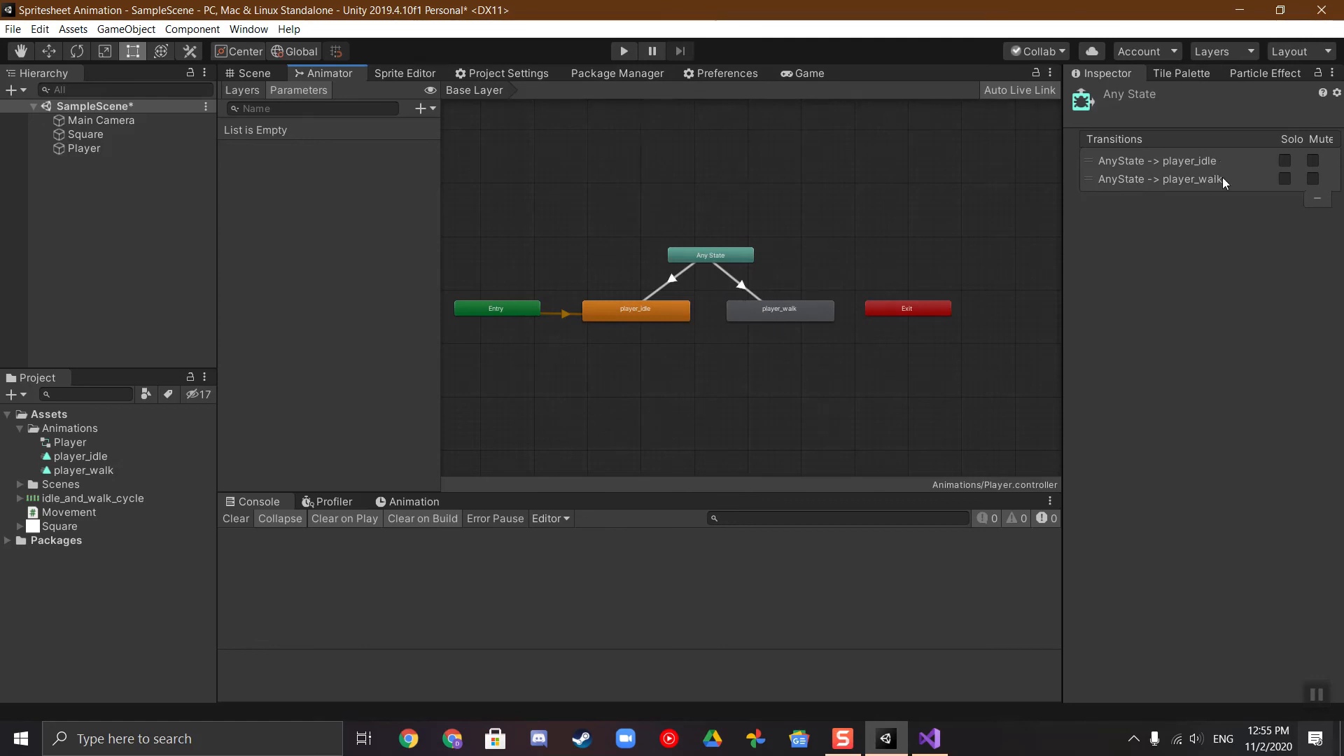
{"action": "left_click", "coordinate": [695, 195]}
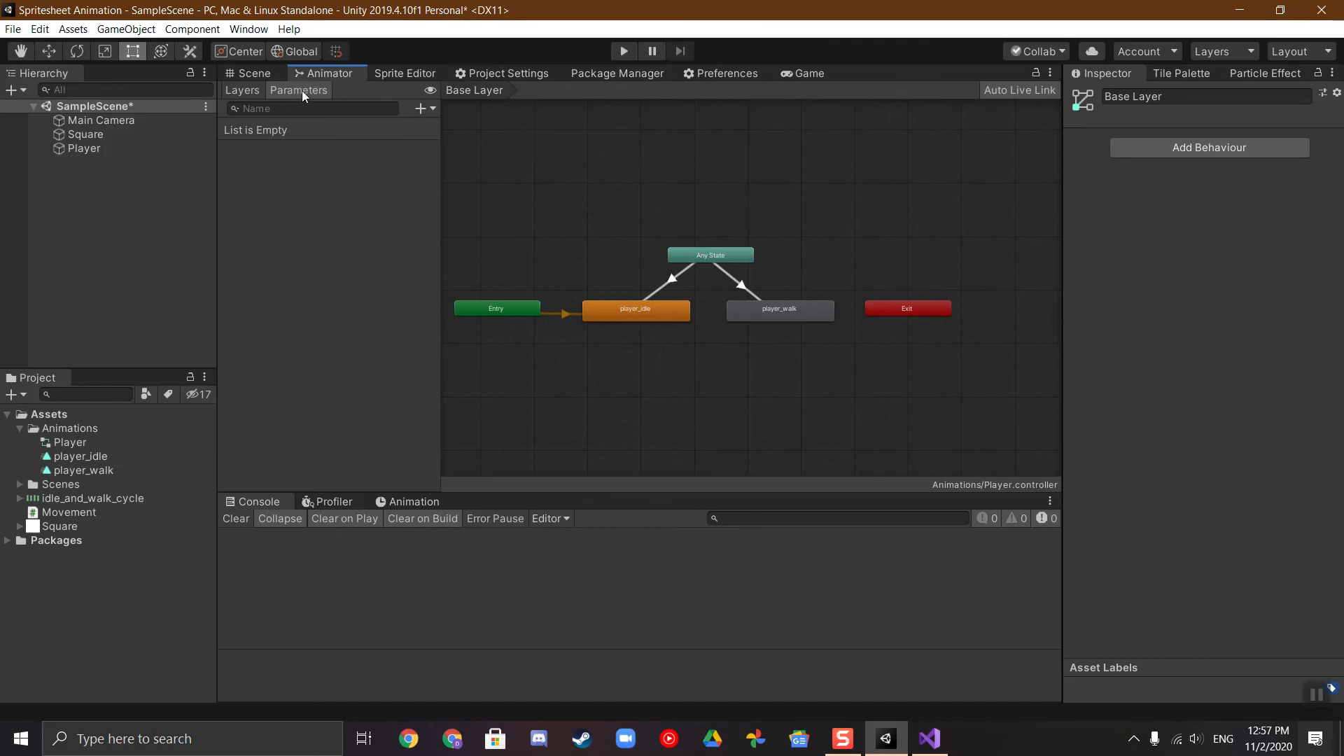
Step: Add a Float parameter named Velocity X to the Player animator controller
{"action": "left_click", "coordinate": [422, 107]}
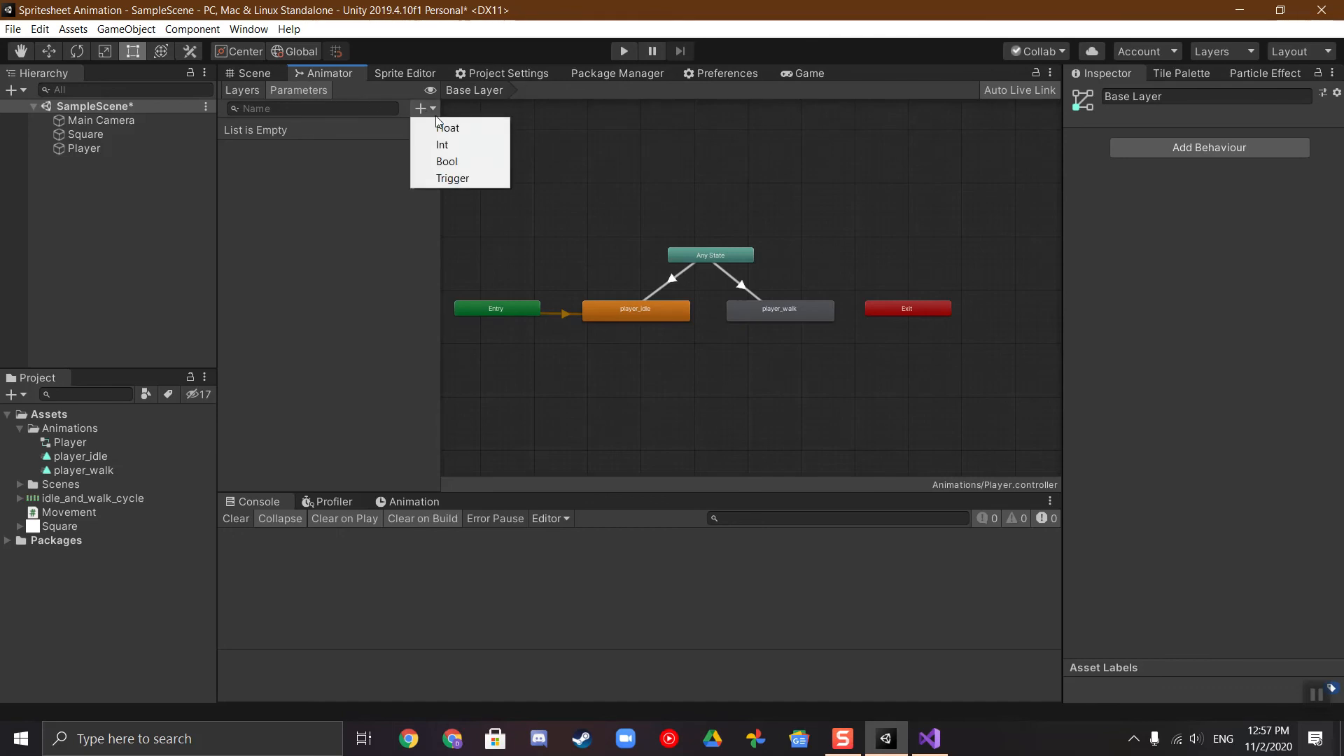
{"action": "left_click", "coordinate": [446, 127]}
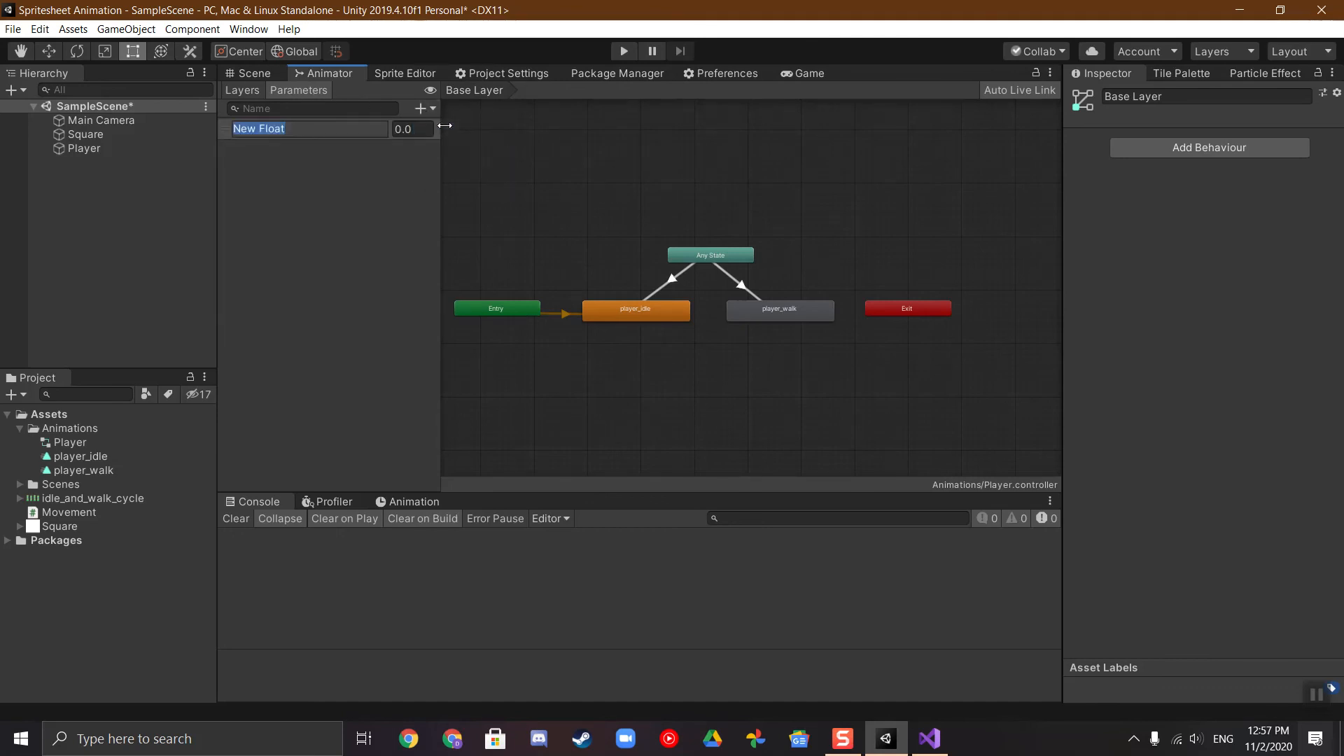
{"action": "type", "text": "Velocity X"}
{"action": "key", "text": "Return"}
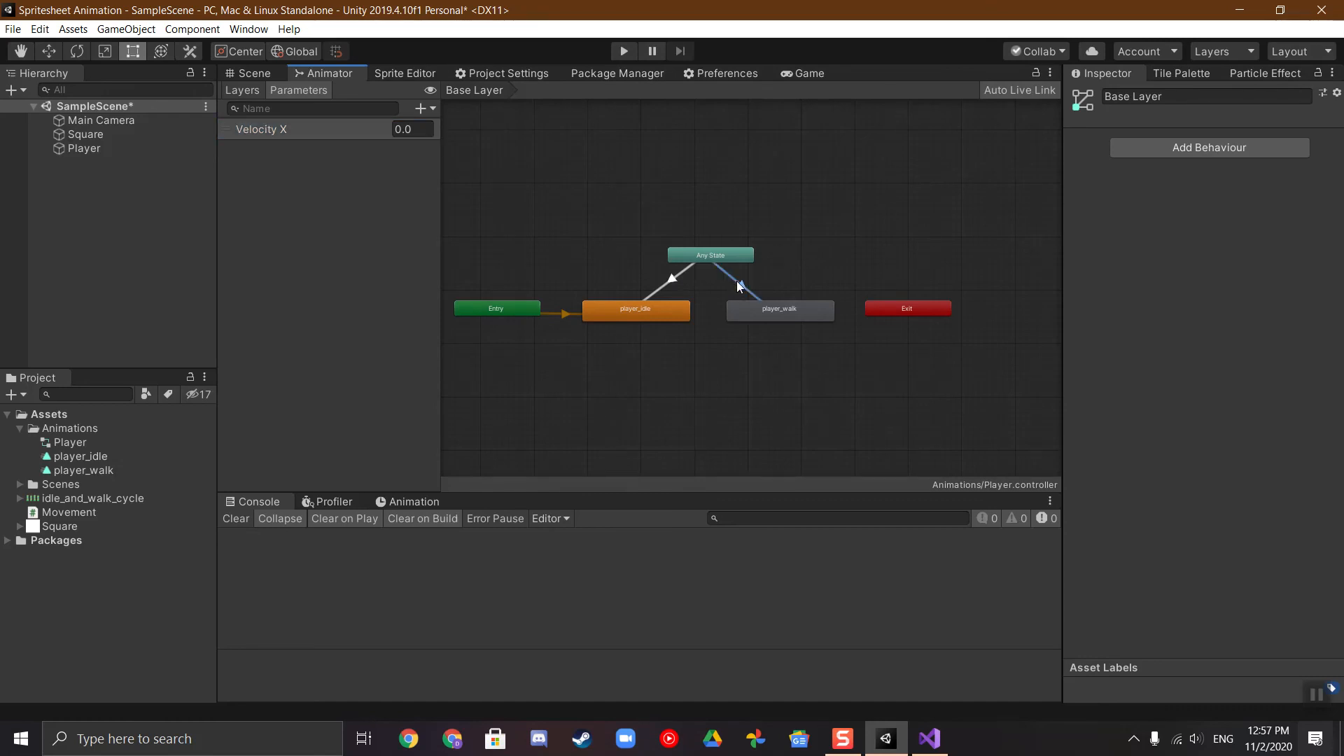
Step: Add the condition Velocity X Greater 0.1 to the transition from Any State to player_walk
{"action": "left_click", "coordinate": [740, 285]}
{"action": "scroll", "coordinate": [1169, 196], "scroll_direction": "down", "scroll_amount": 3}
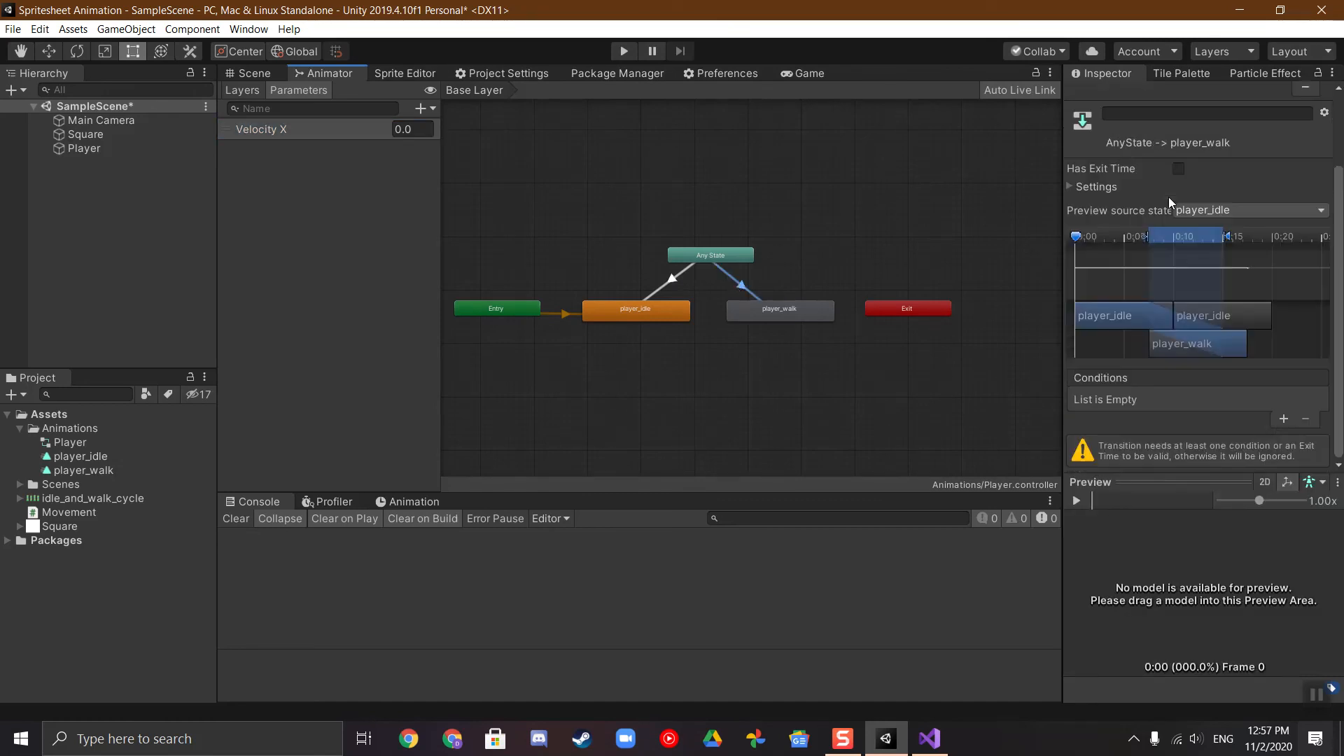
{"action": "left_click", "coordinate": [1284, 419]}
{"action": "left_click", "coordinate": [1275, 434]}
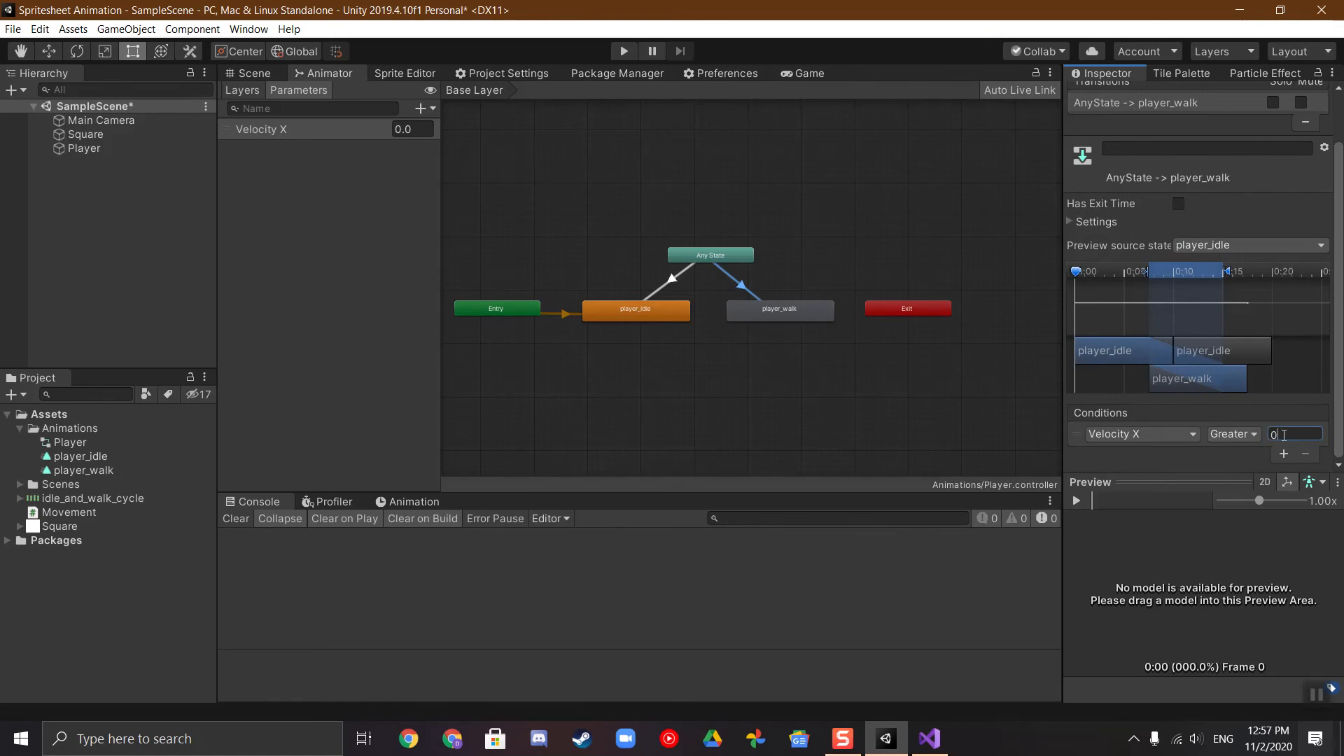
{"action": "type", "text": "0.1"}
Step: Add the condition Velocity X Less 0.1 to the transition from Any State to player_idle
{"action": "left_click", "coordinate": [672, 281]}
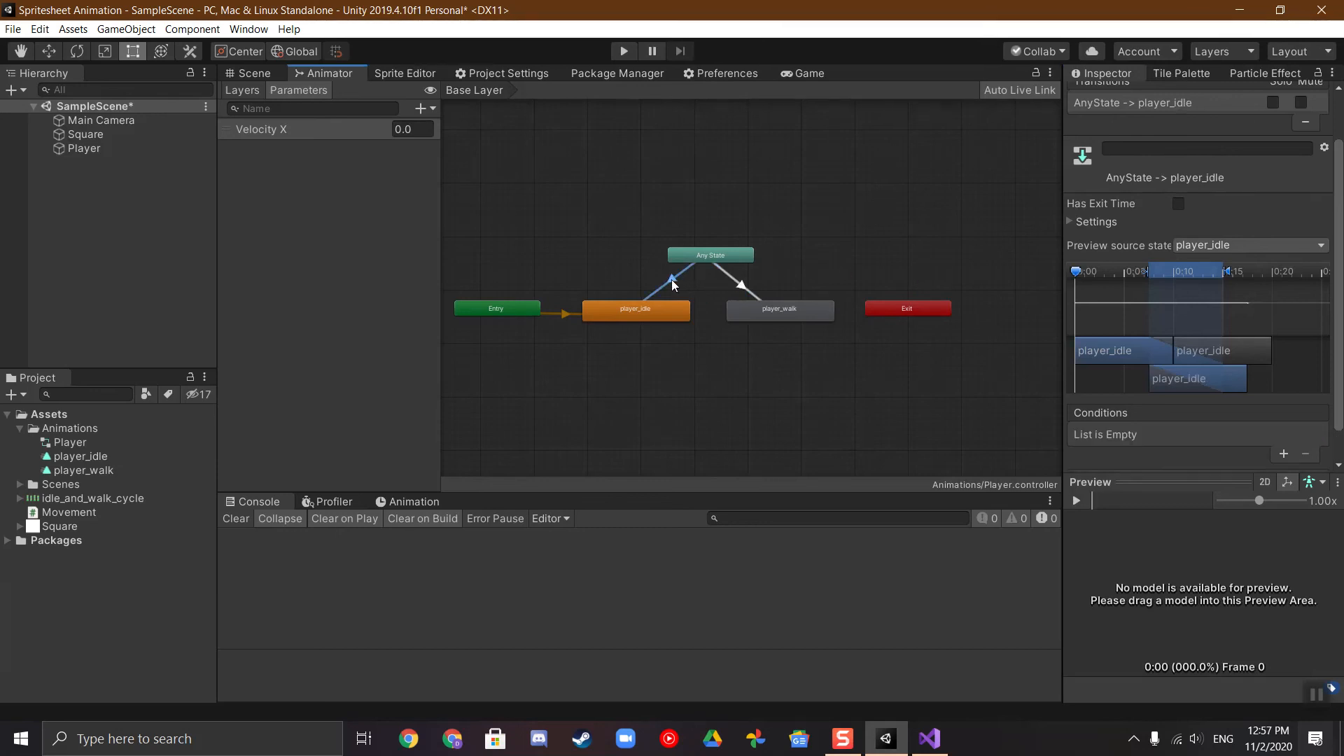
{"action": "left_click", "coordinate": [1281, 453]}
{"action": "left_click", "coordinate": [1255, 434]}
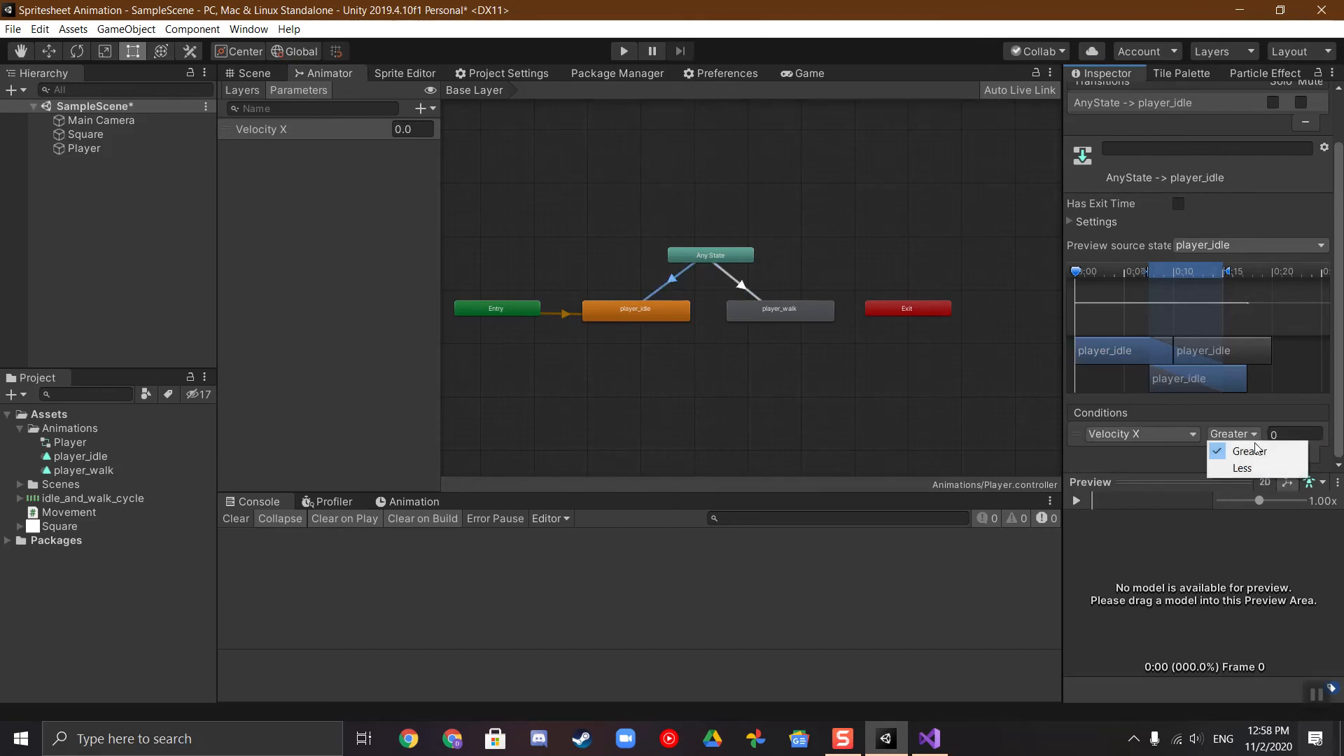
{"action": "left_click", "coordinate": [1242, 468]}
{"action": "left_click", "coordinate": [1276, 437]}
{"action": "type", "text": "0.1"}
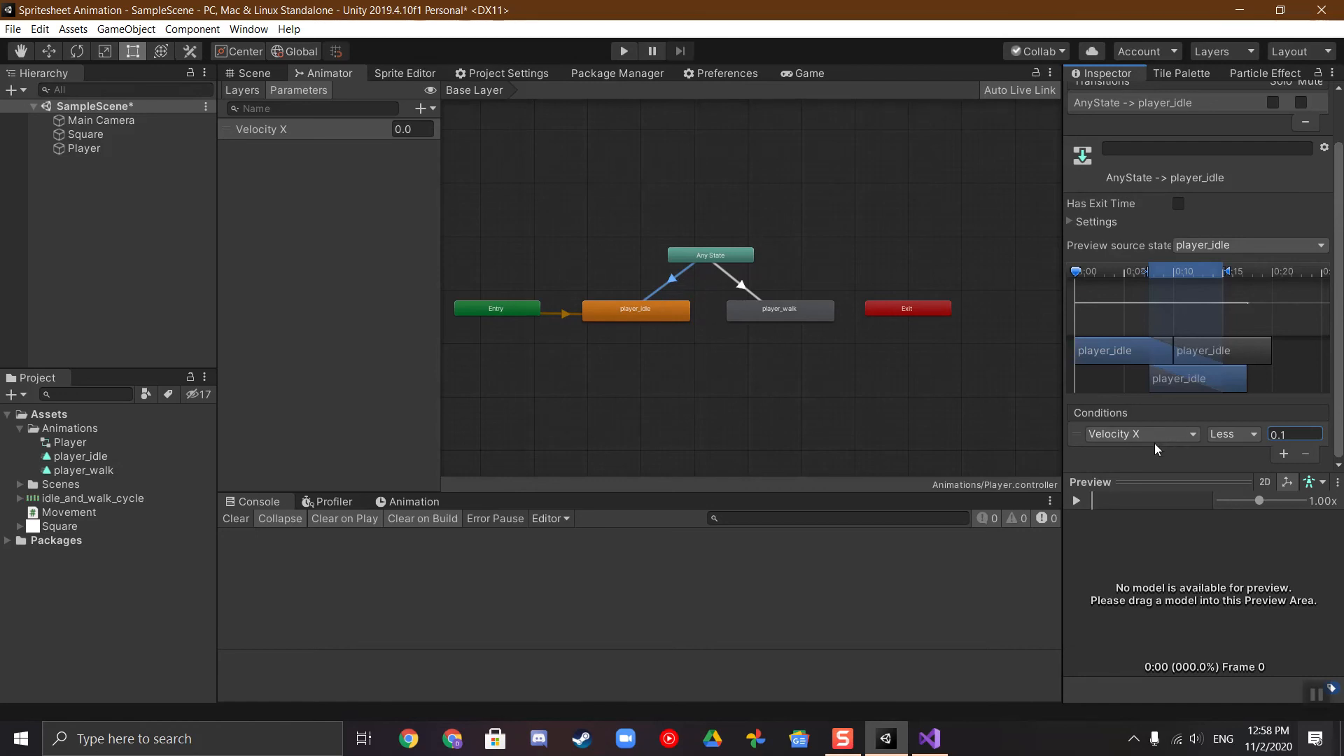
Step: Disable Can Transition To Self in the settings of both Any State transitions, to player_walk and to player_idle
{"action": "left_click", "coordinate": [741, 288]}
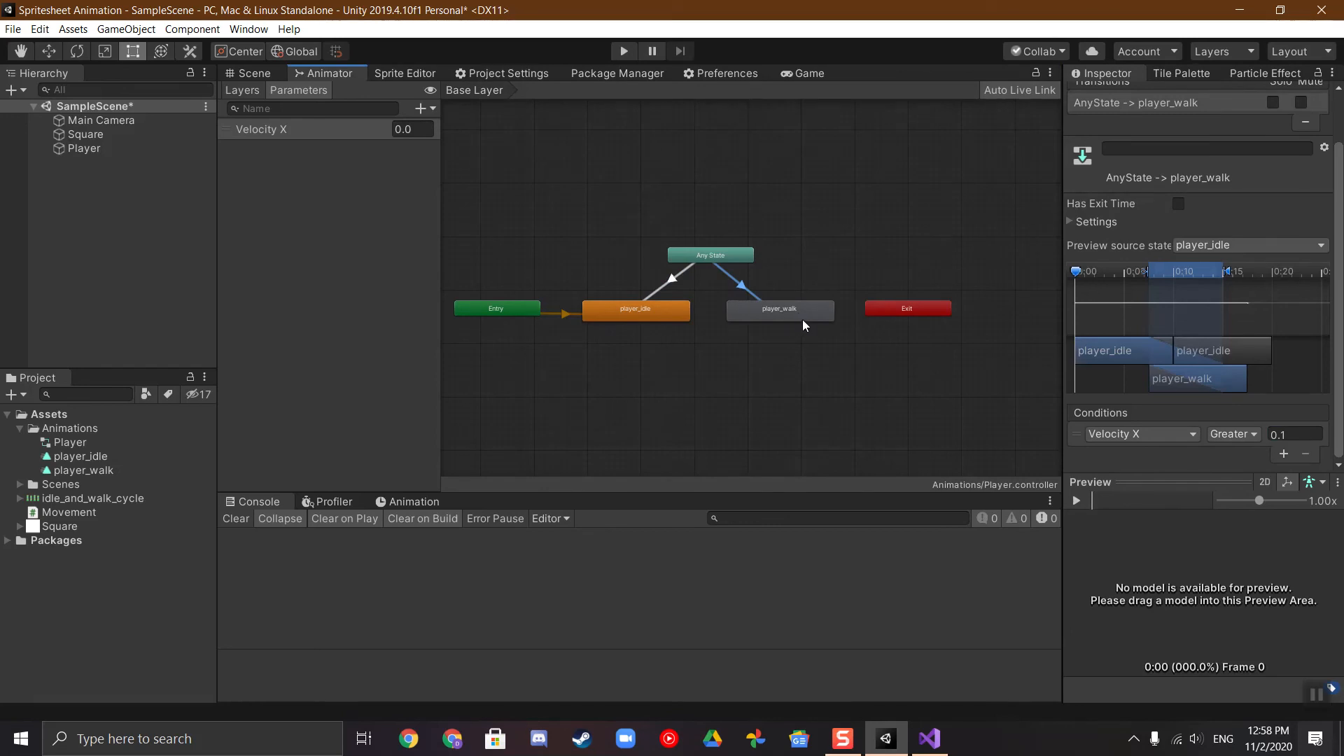
{"action": "scroll", "coordinate": [1252, 222], "scroll_direction": "up", "scroll_amount": 2}
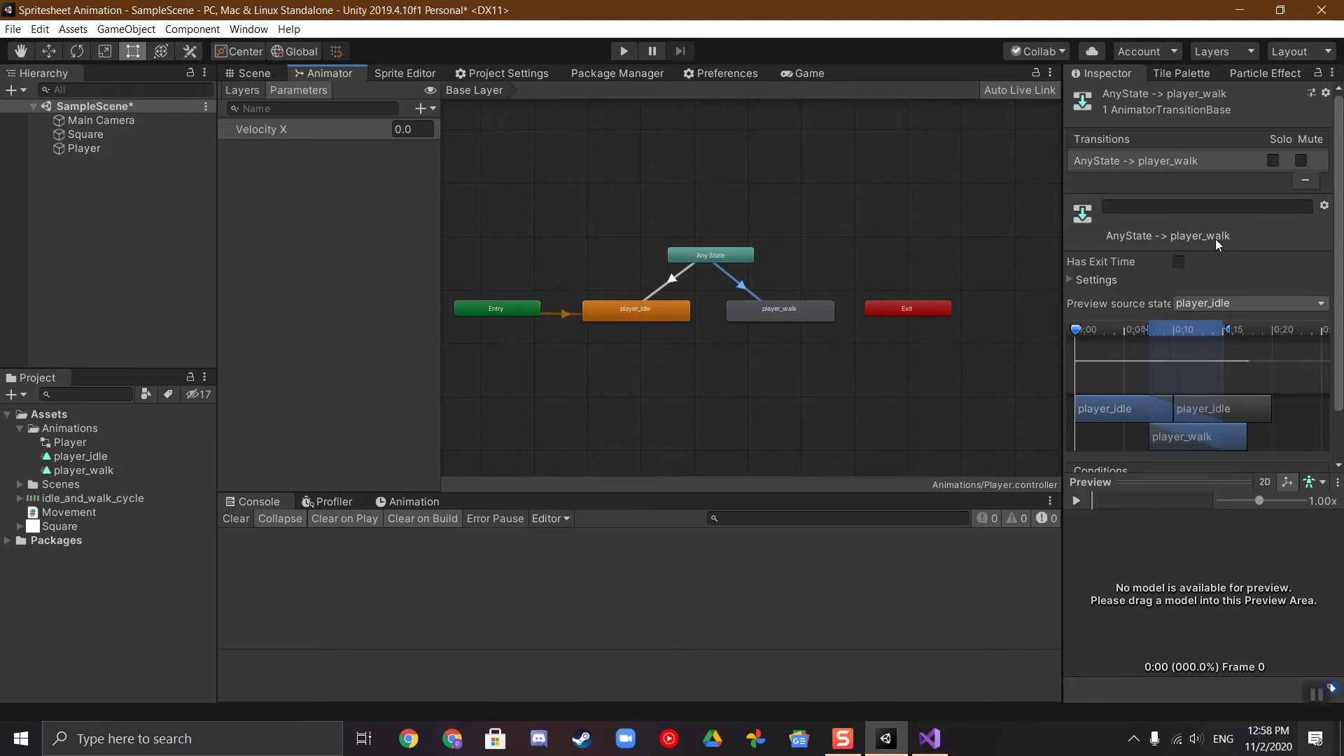
{"action": "left_click", "coordinate": [1092, 279]}
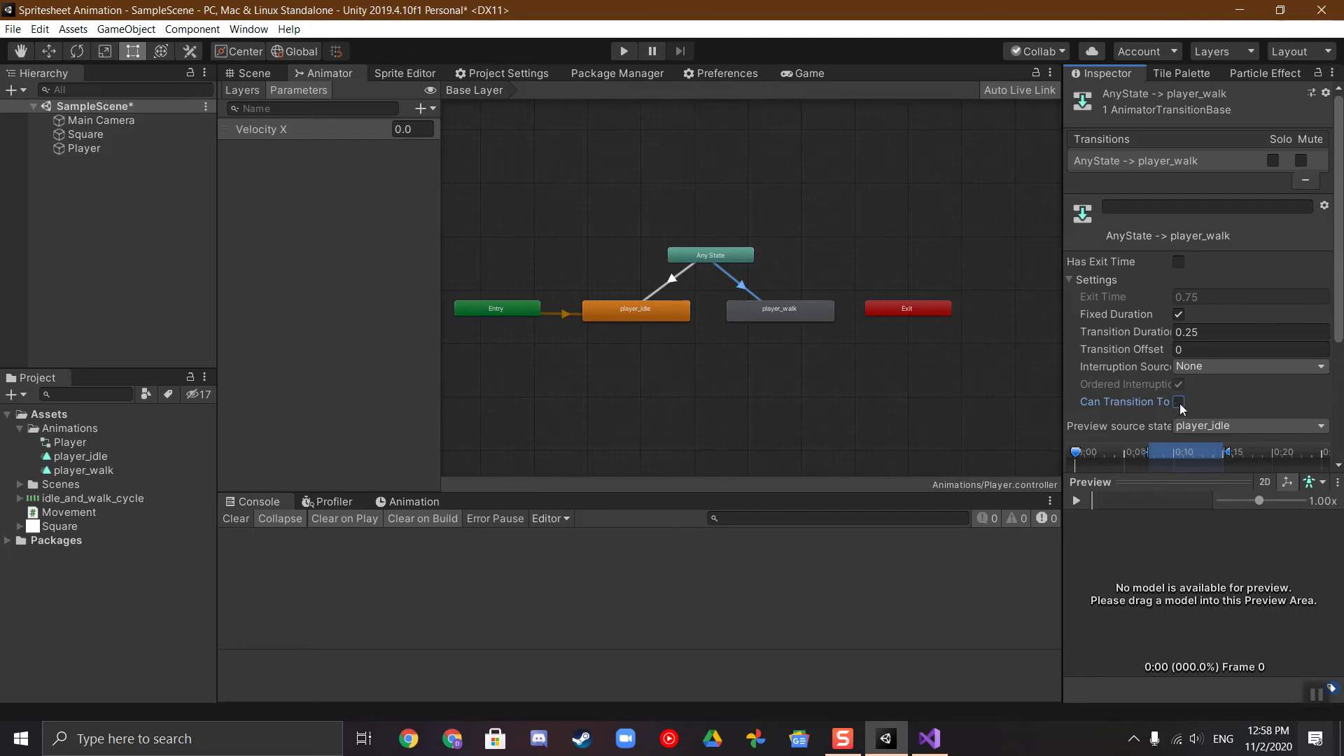
{"action": "left_click", "coordinate": [678, 276]}
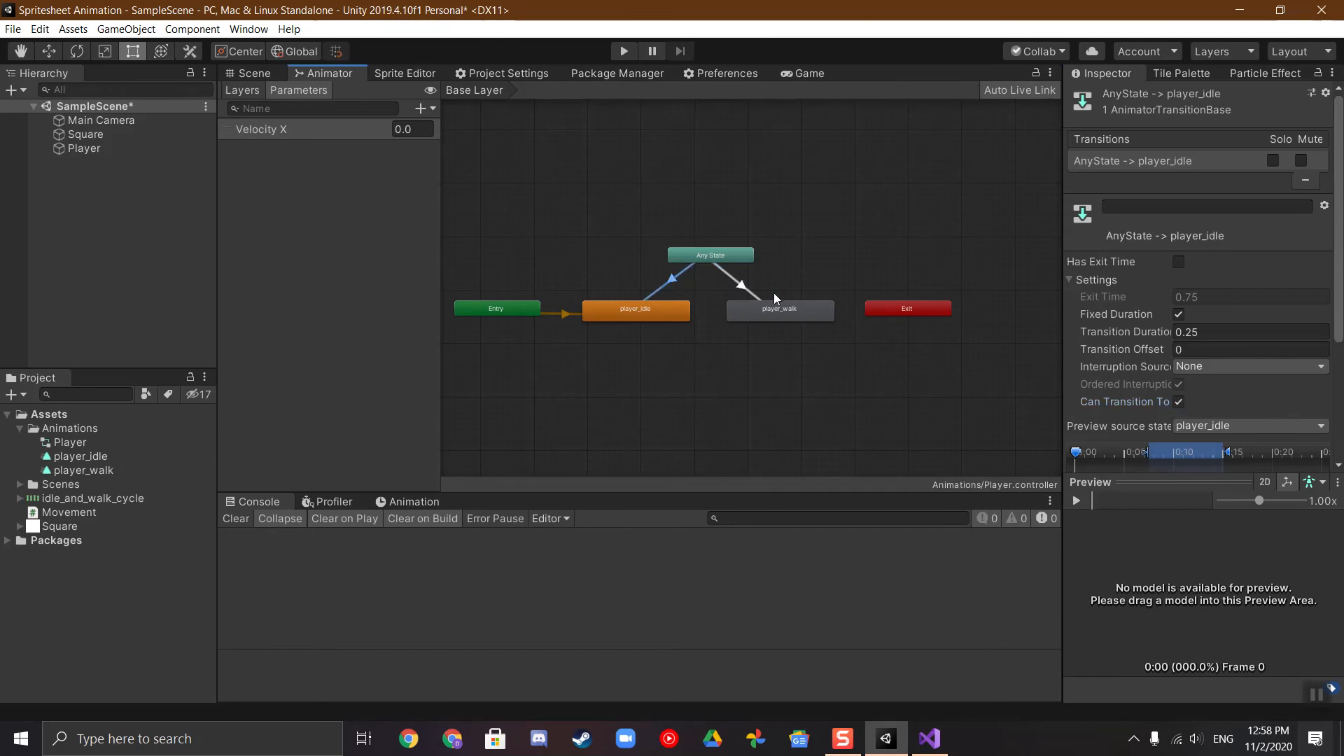
{"action": "left_click", "coordinate": [1177, 402]}
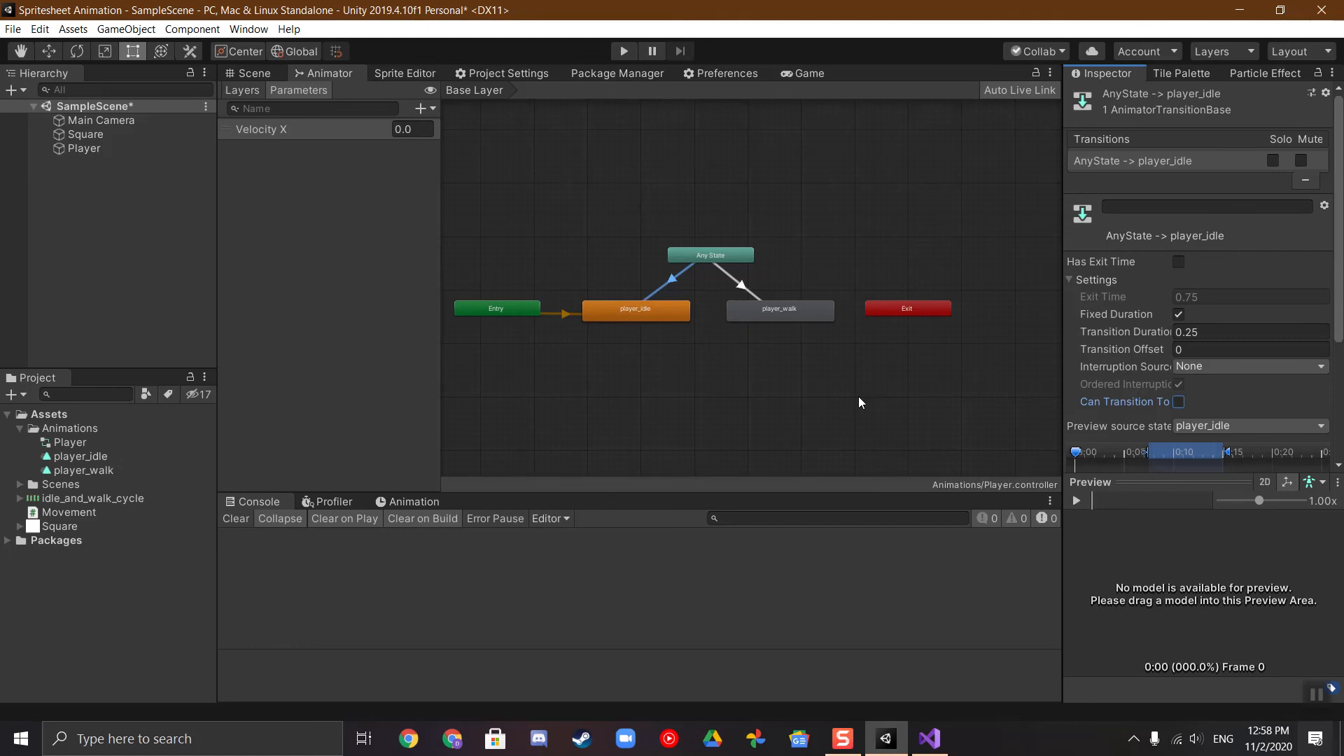
{"action": "left_click", "coordinate": [1076, 501]}
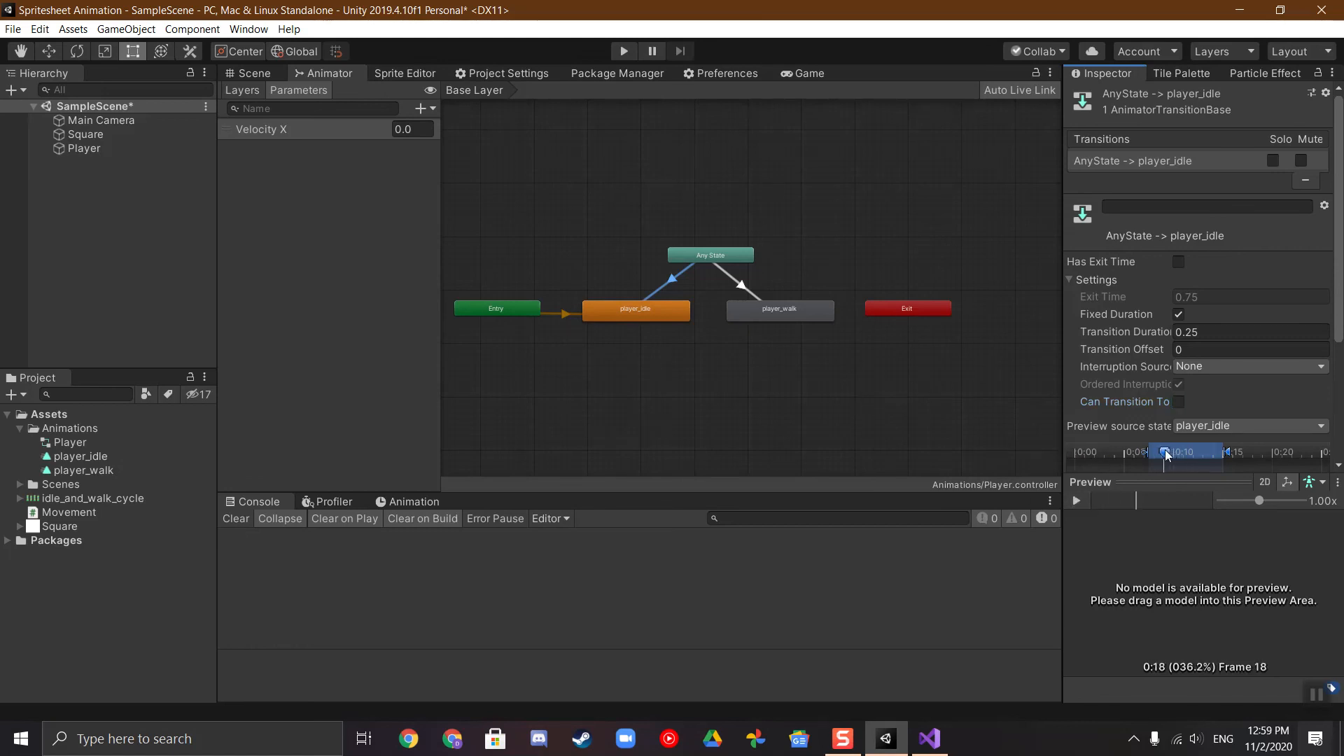
{"action": "left_click", "coordinate": [678, 355]}
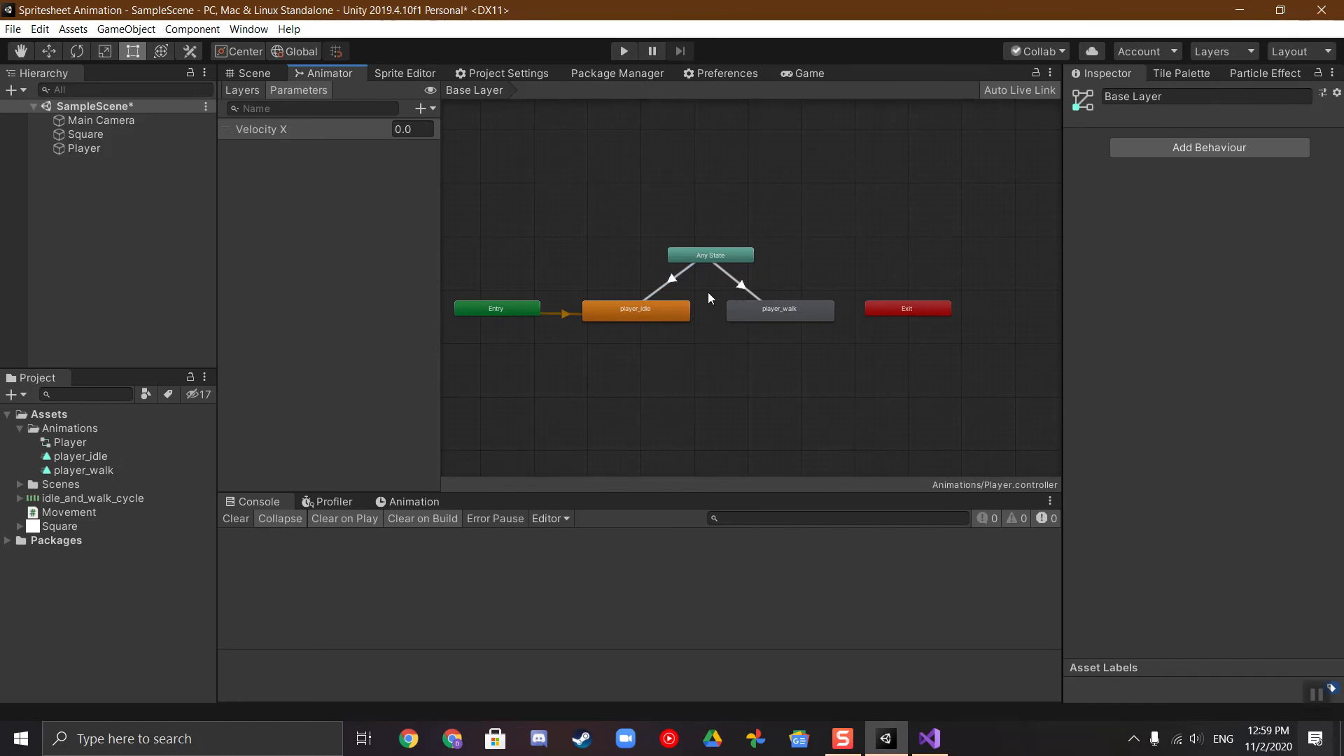
Step: Switch to Movement.cs in Visual Studio, declare a private Animator field named anim below rb2D, and save
{"action": "left_click", "coordinate": [274, 73]}
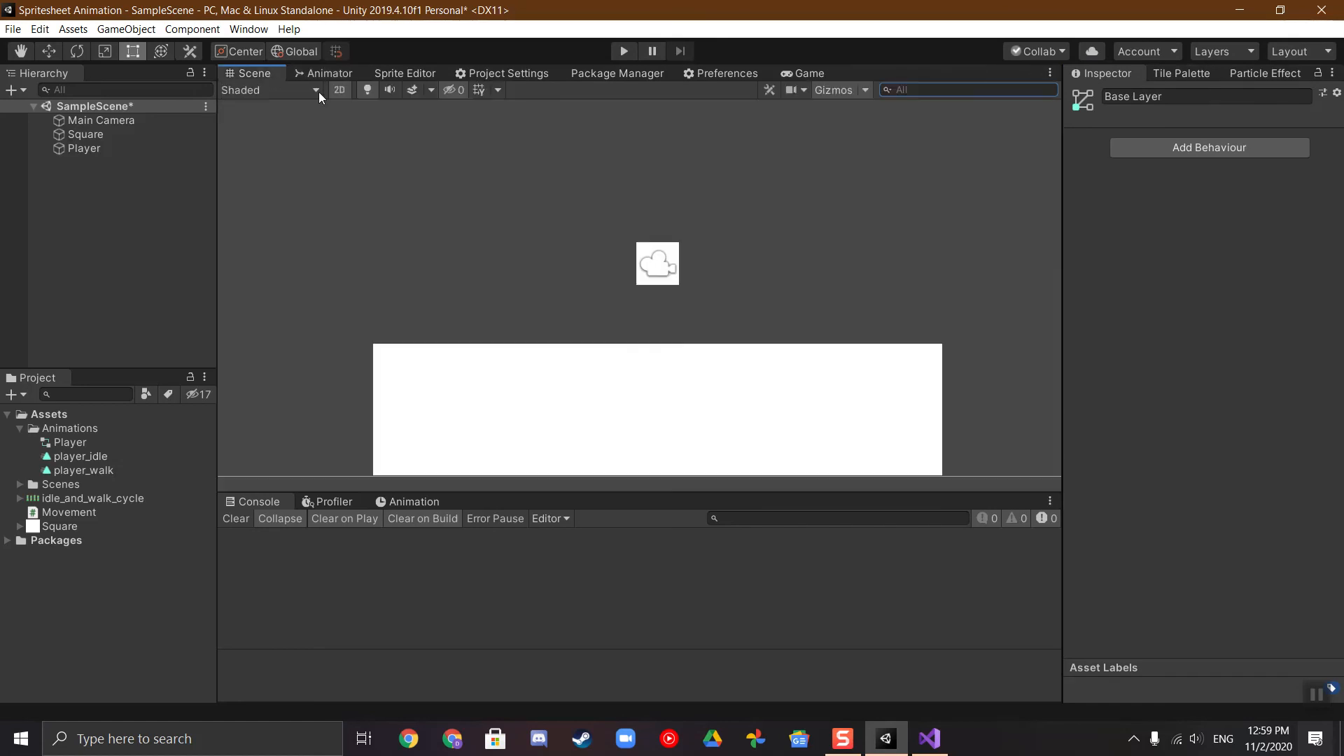
{"action": "left_click", "coordinate": [930, 739]}
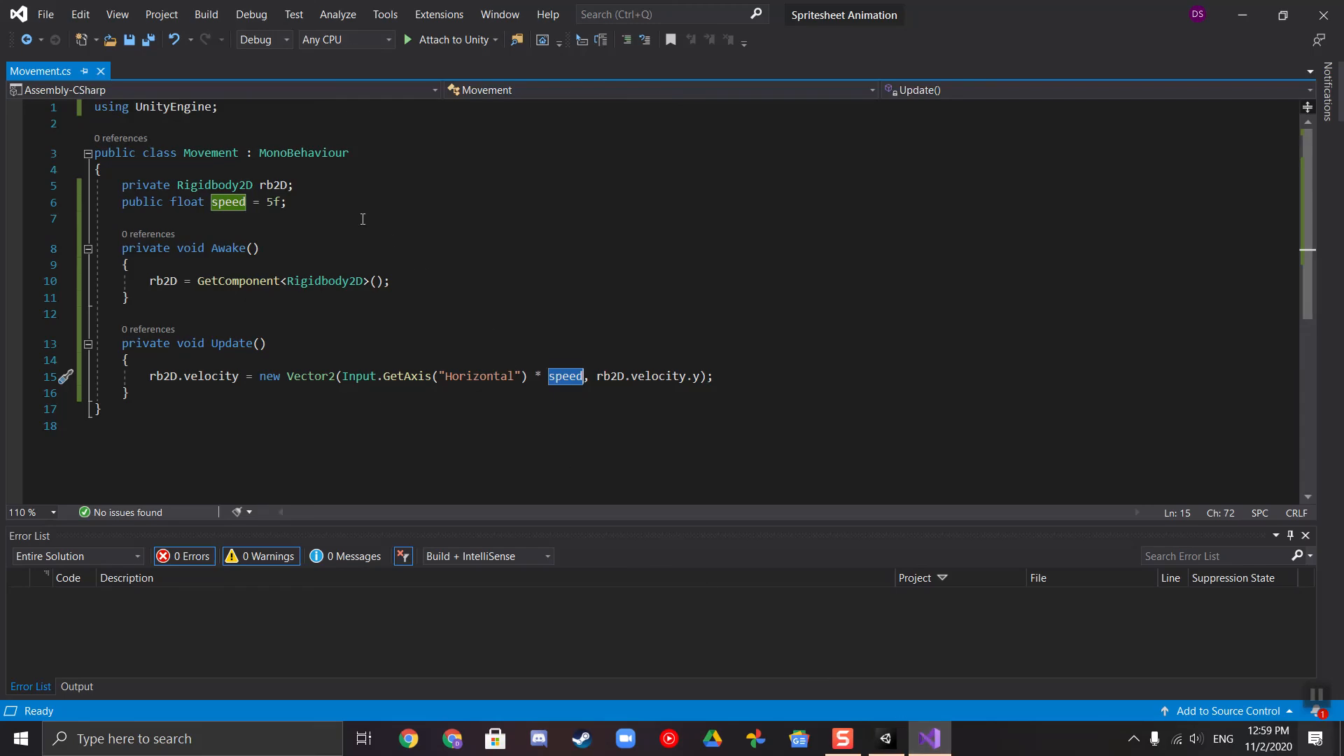
{"action": "left_click", "coordinate": [349, 183]}
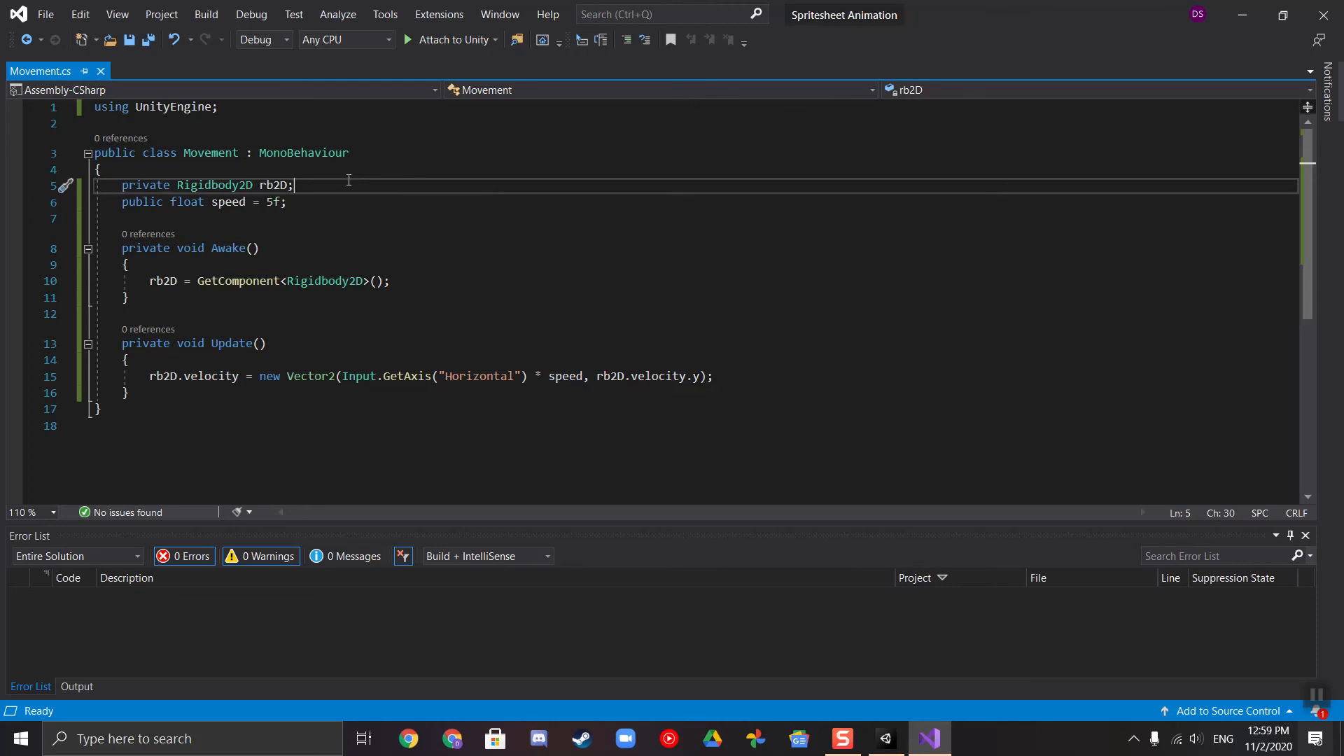
{"action": "key", "text": "Return"}
{"action": "type", "text": "private "}
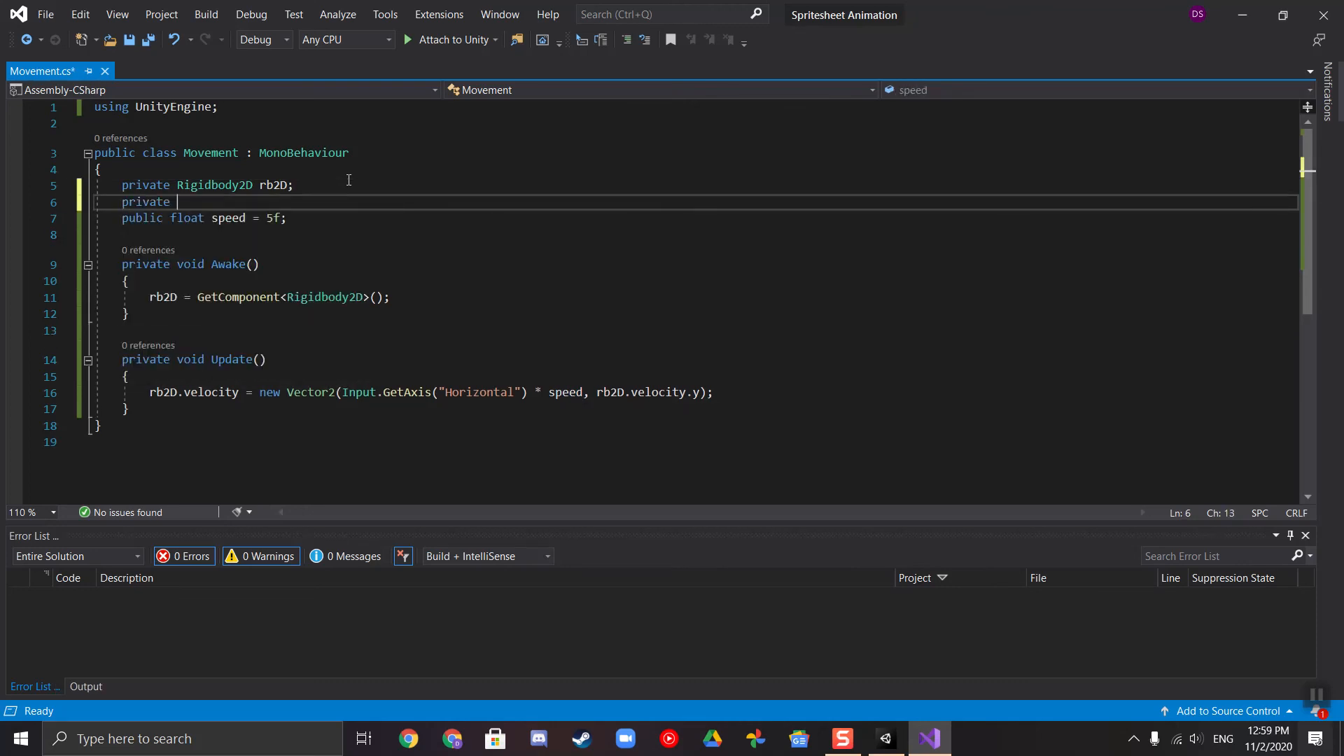
{"action": "type", "text": "Animator"}
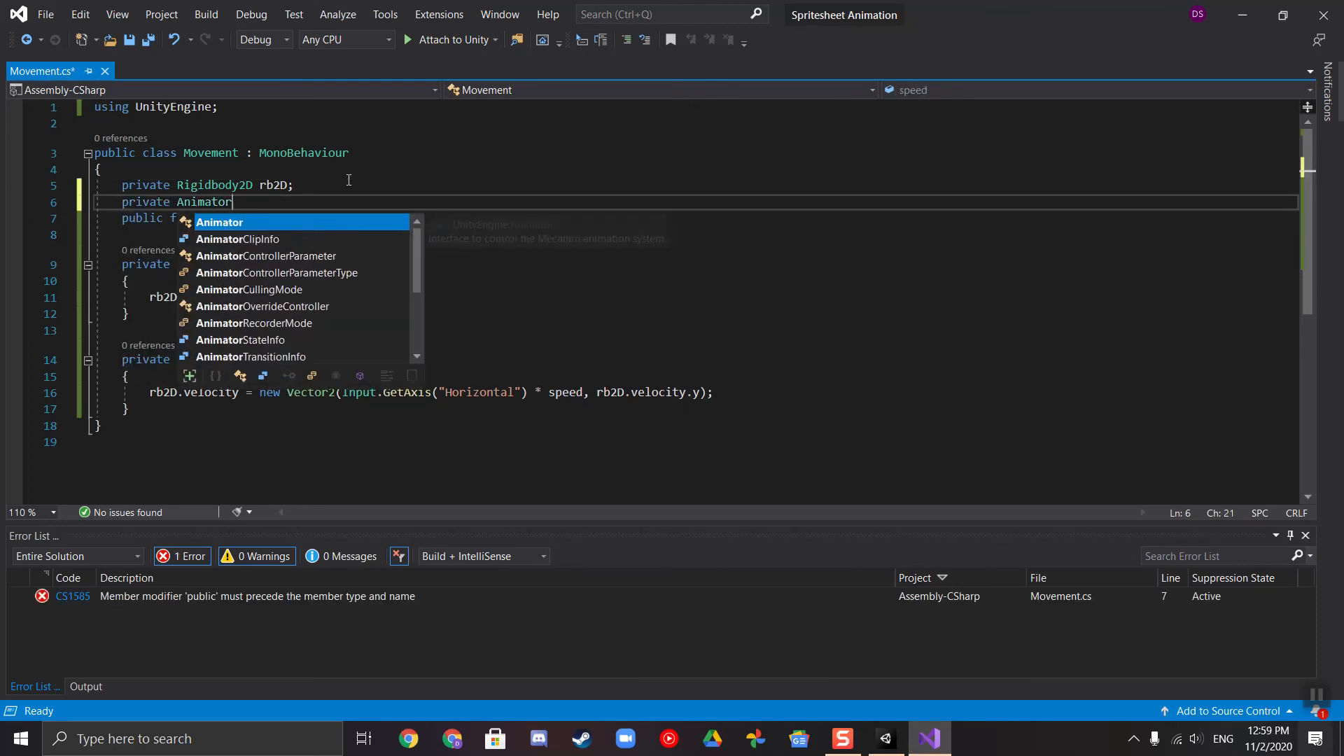
{"action": "type", "text": " anim;"}
{"action": "key", "text": "Return"}
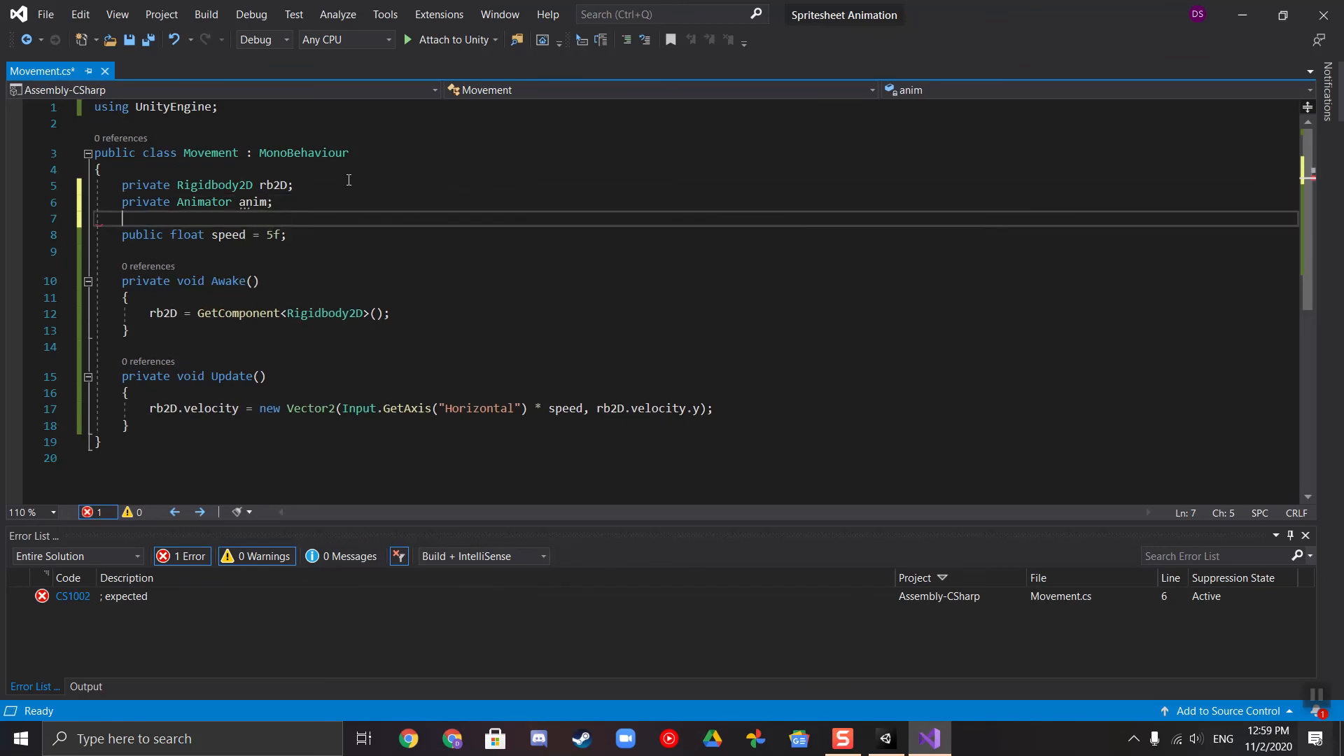
{"action": "key", "text": "ctrl+s"}
Step: Assign anim = GetComponent<Animator>(); in Awake below the rb2D assignment and save the script
{"action": "left_click", "coordinate": [410, 312]}
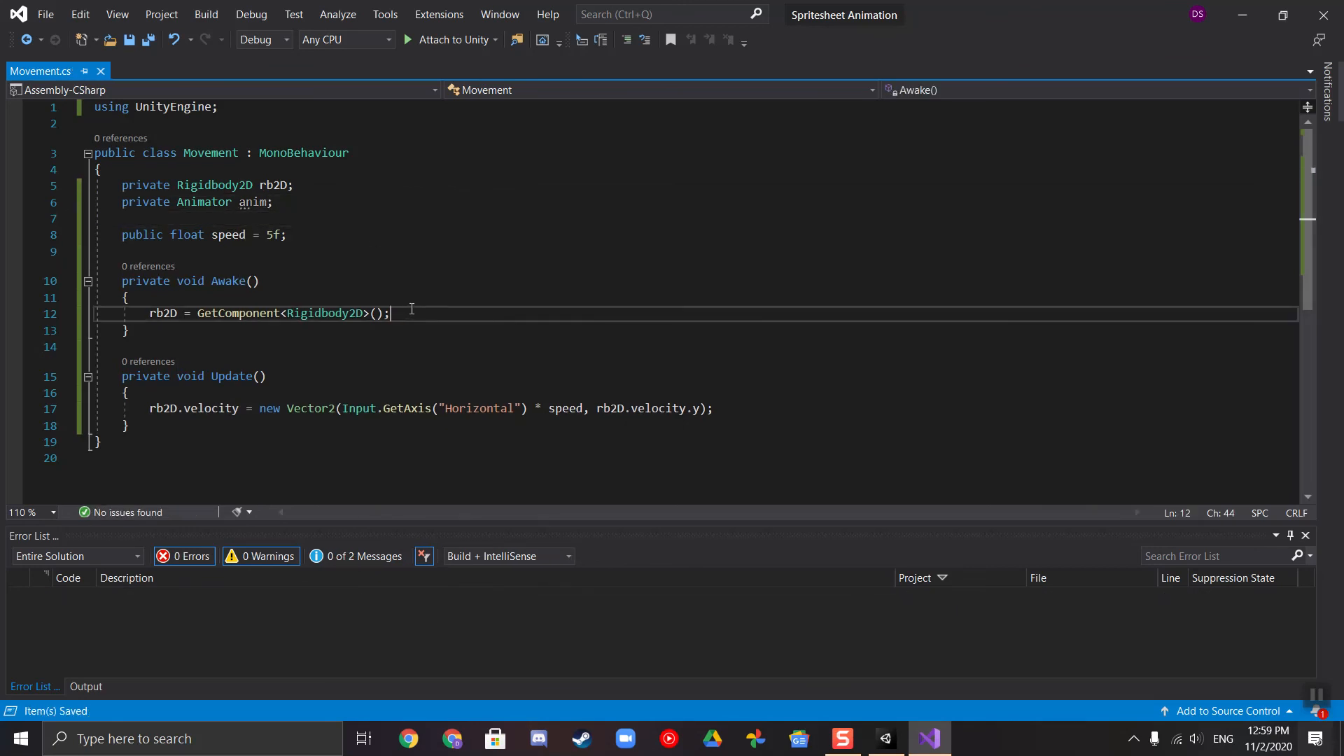
{"action": "key", "text": "Return"}
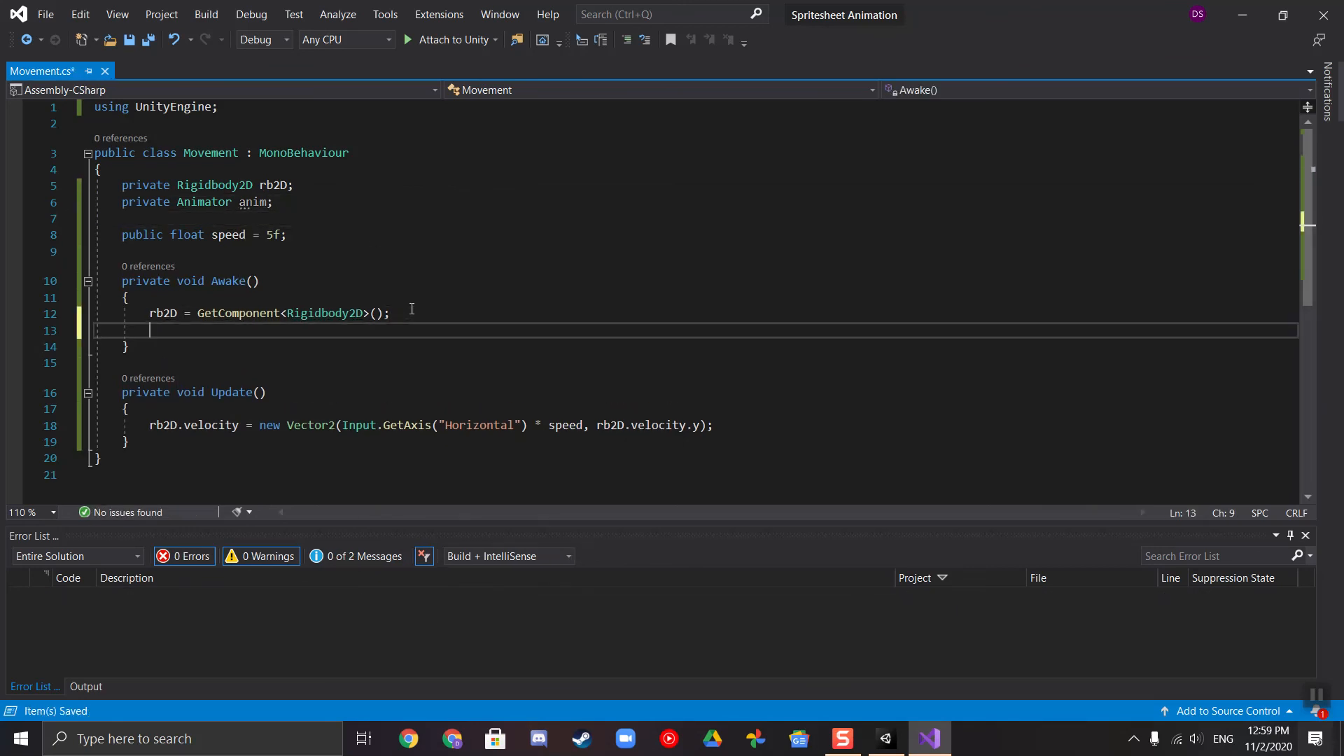
{"action": "type", "text": "anim ="}
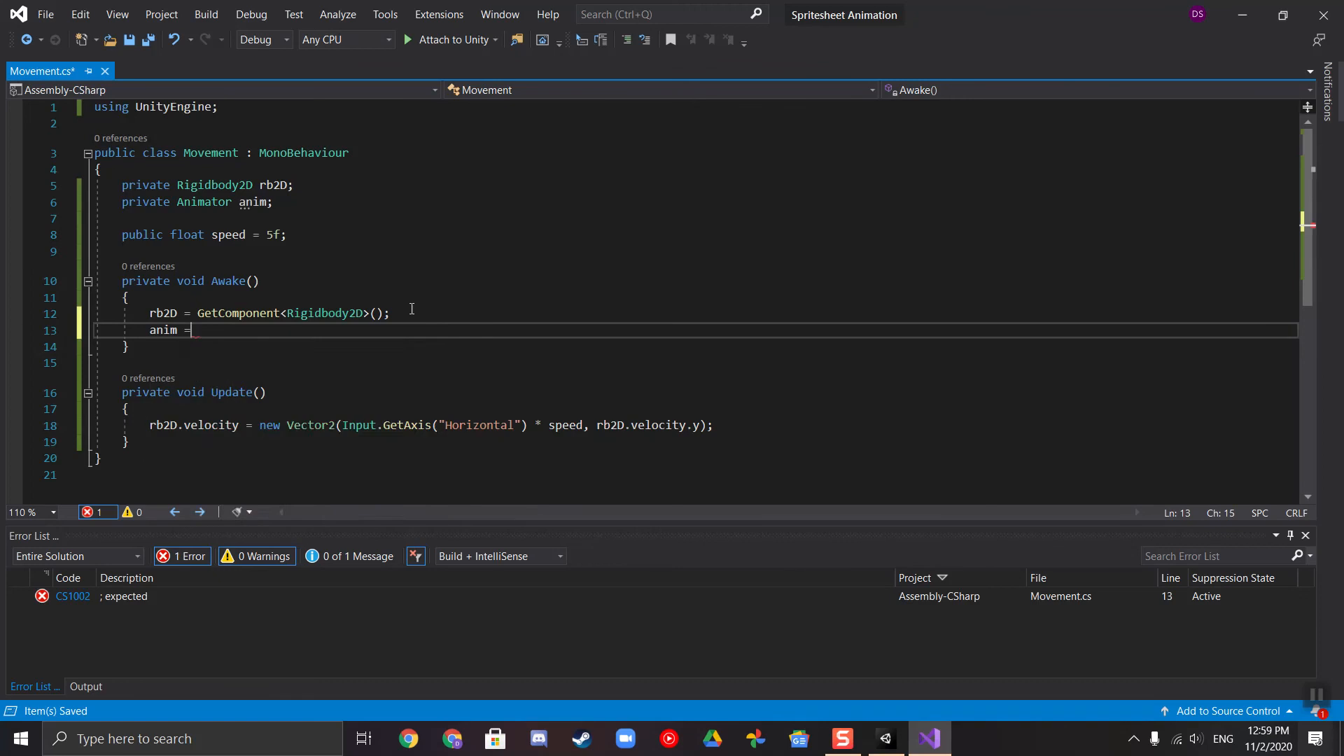
{"action": "type", "text": " GetComponent<Anim>"}
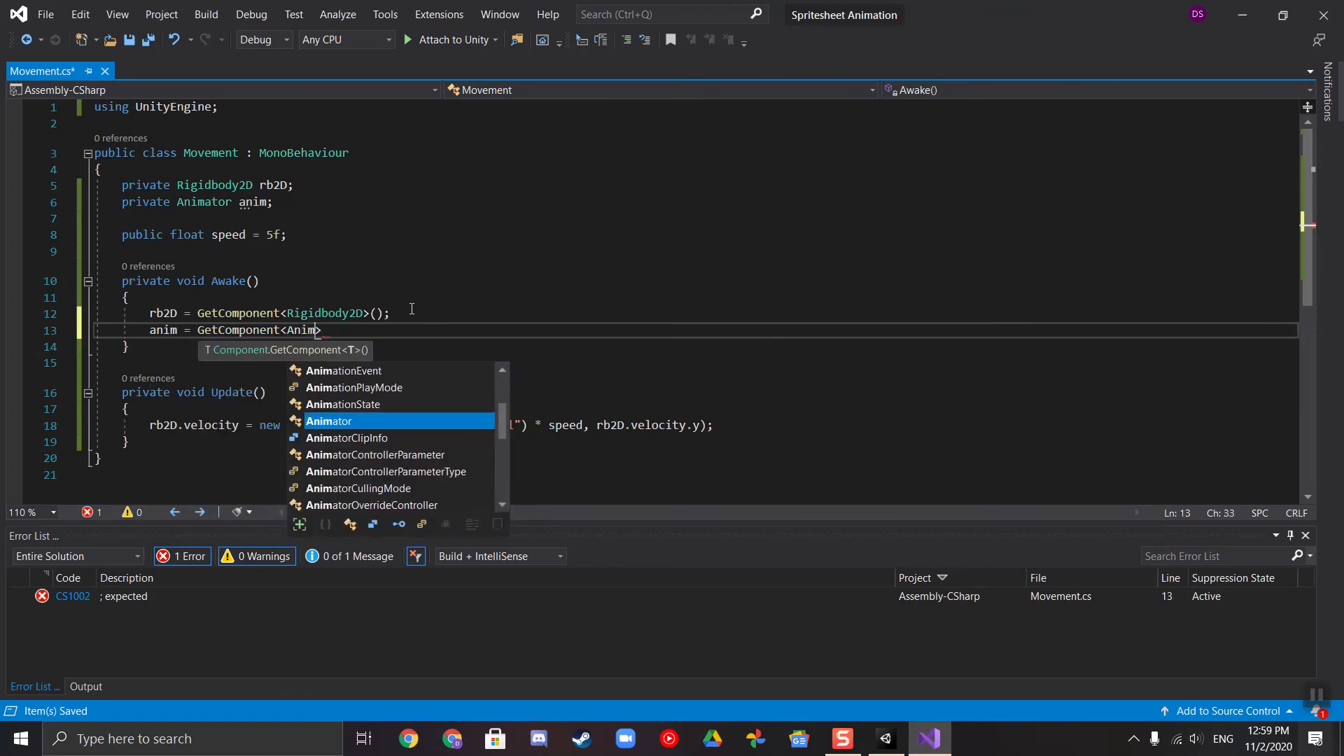
{"action": "key", "text": "Tab"}
{"action": "type", "text": "();"}
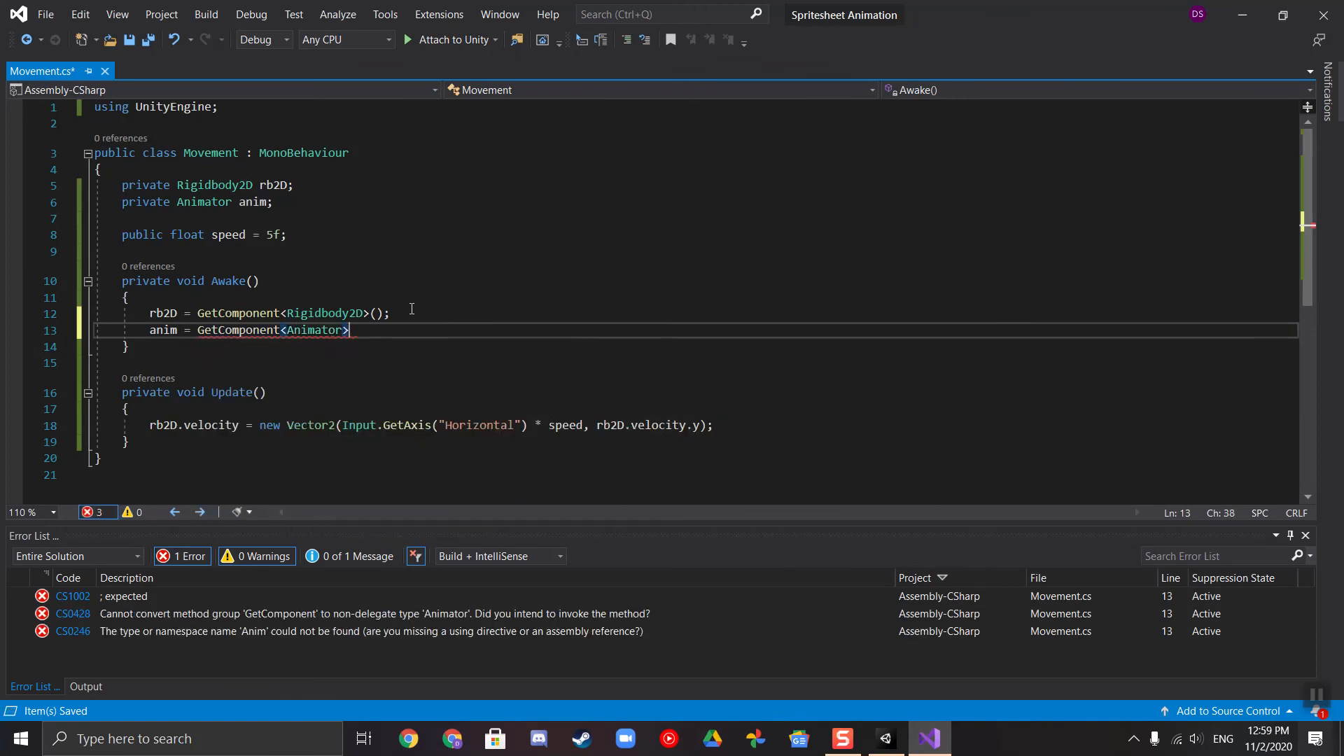
{"action": "key", "text": "shift+Home"}
{"action": "left_click", "coordinate": [232, 201]}
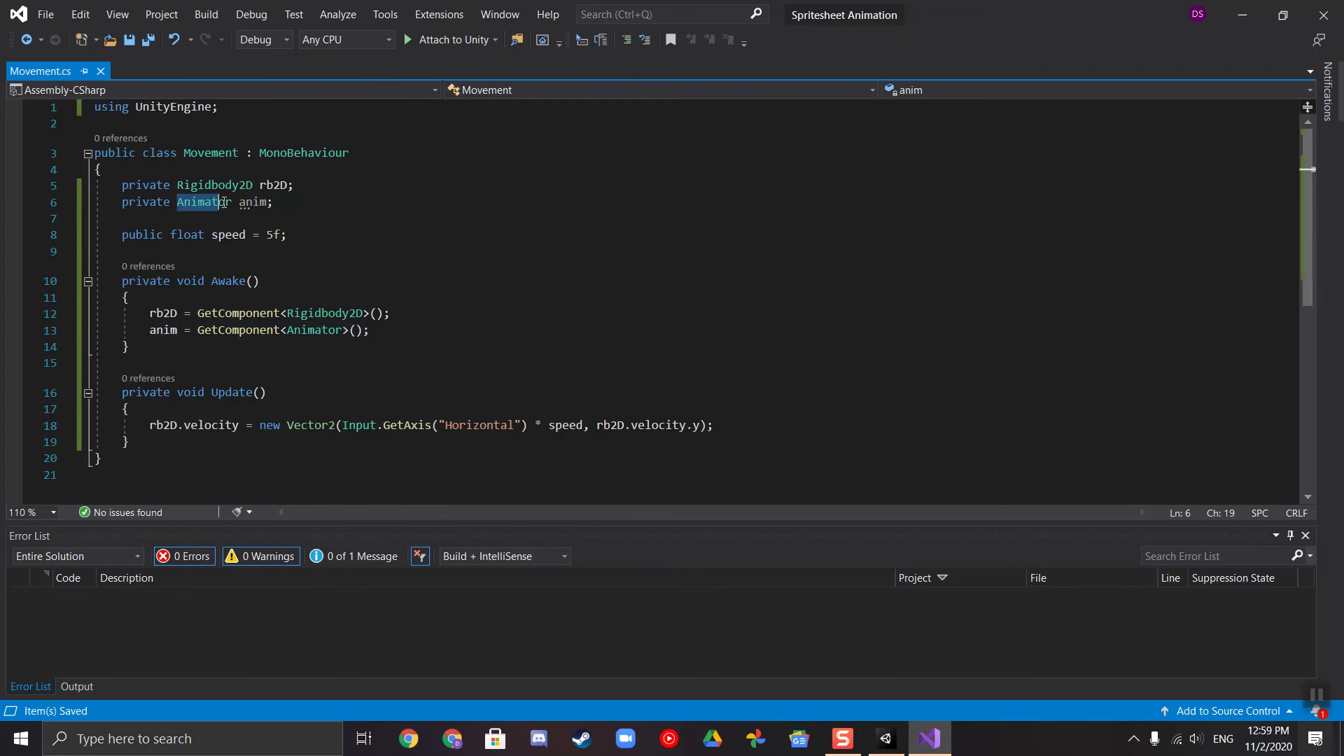
{"action": "left_click_drag", "start_coordinate": [198, 330], "coordinate": [362, 329]}
{"action": "left_click", "coordinate": [404, 330]}
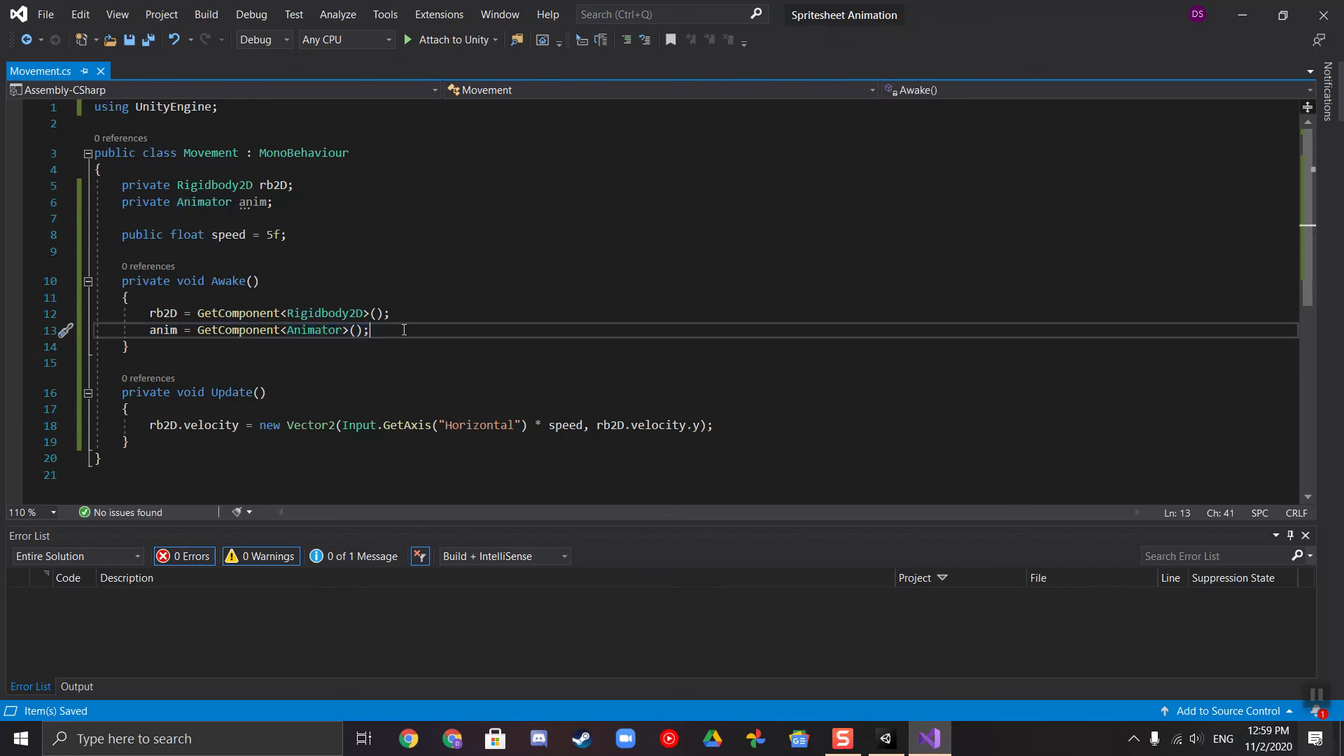
{"action": "scroll", "coordinate": [713, 361], "scroll_direction": "down", "scroll_amount": 1}
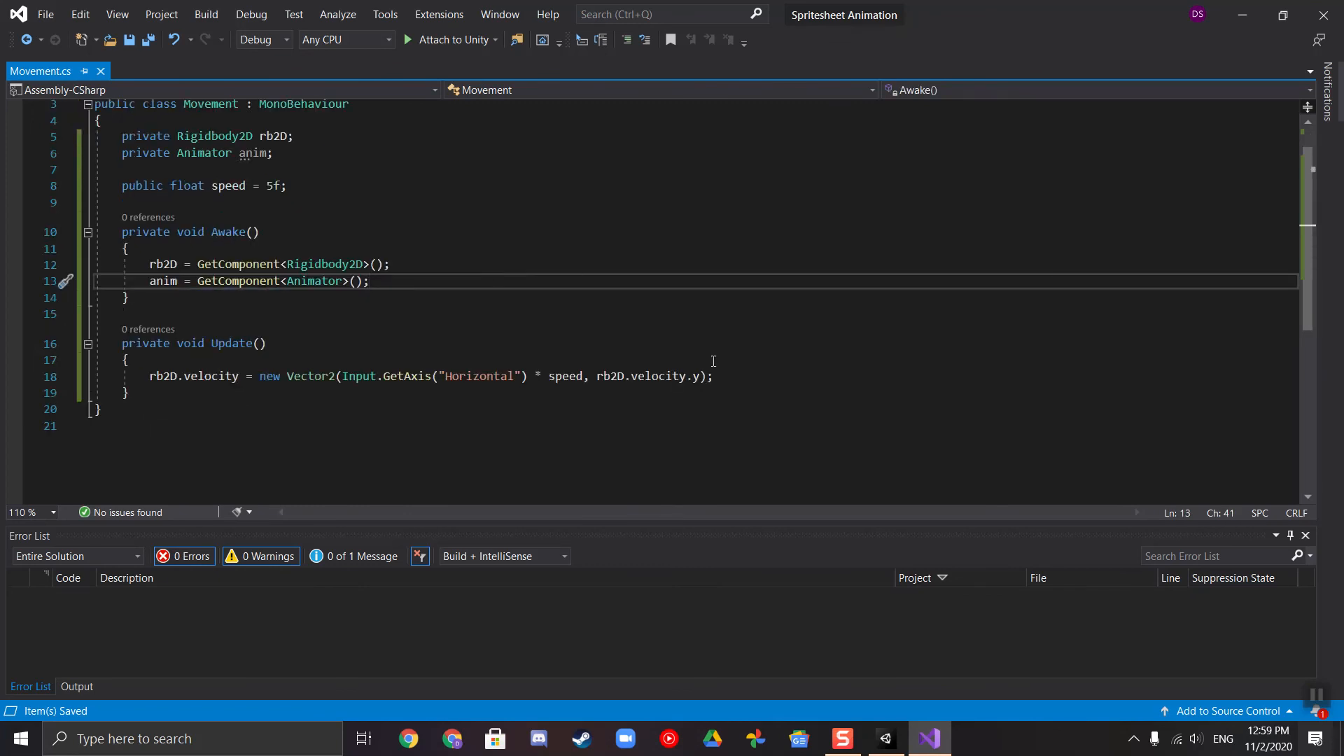
Step: Switch to Unity, check the exact parameter name in the Animator, and return to Movement.cs in Visual Studio
{"action": "left_click", "coordinate": [886, 735]}
{"action": "left_click", "coordinate": [333, 74]}
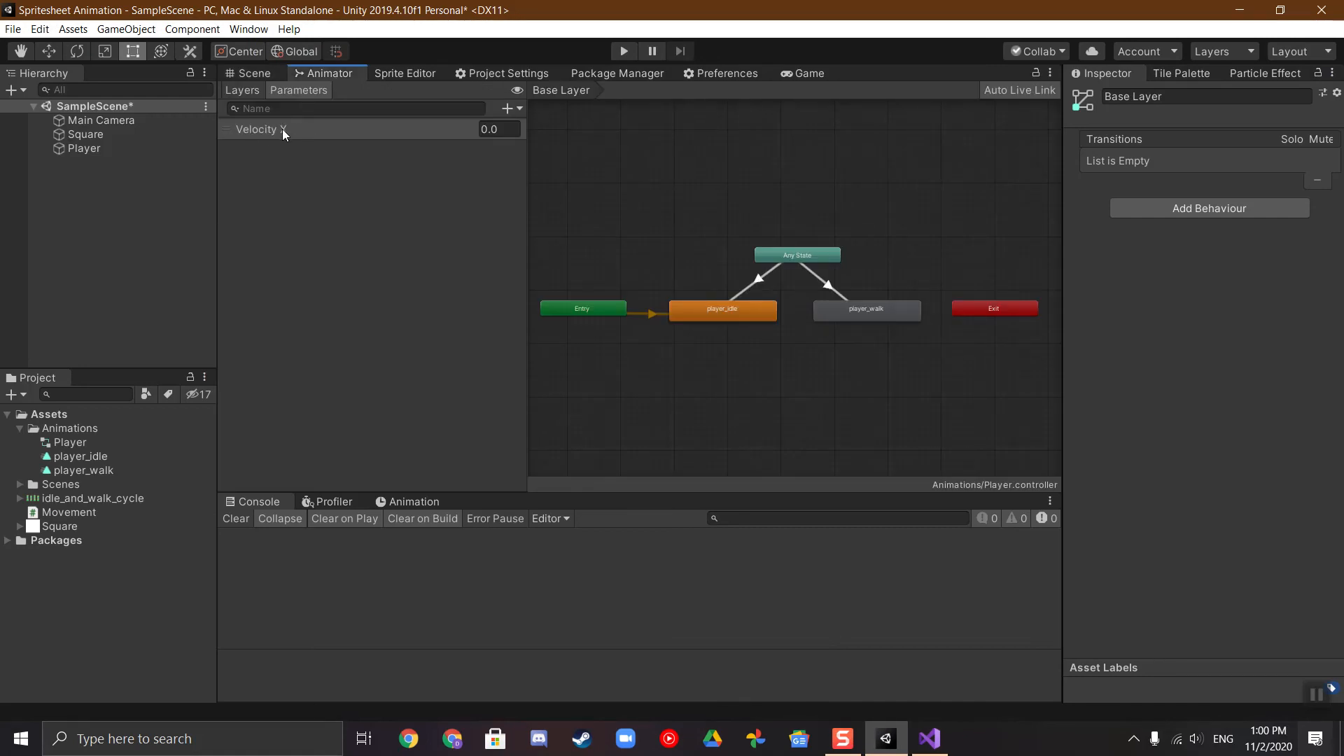
{"action": "left_click", "coordinate": [929, 738]}
Step: Add the call anim.SetFloat("Velocity X", rb2D.velocity.x) in Update below the rb2D.velocity assignment
{"action": "left_click", "coordinate": [747, 374]}
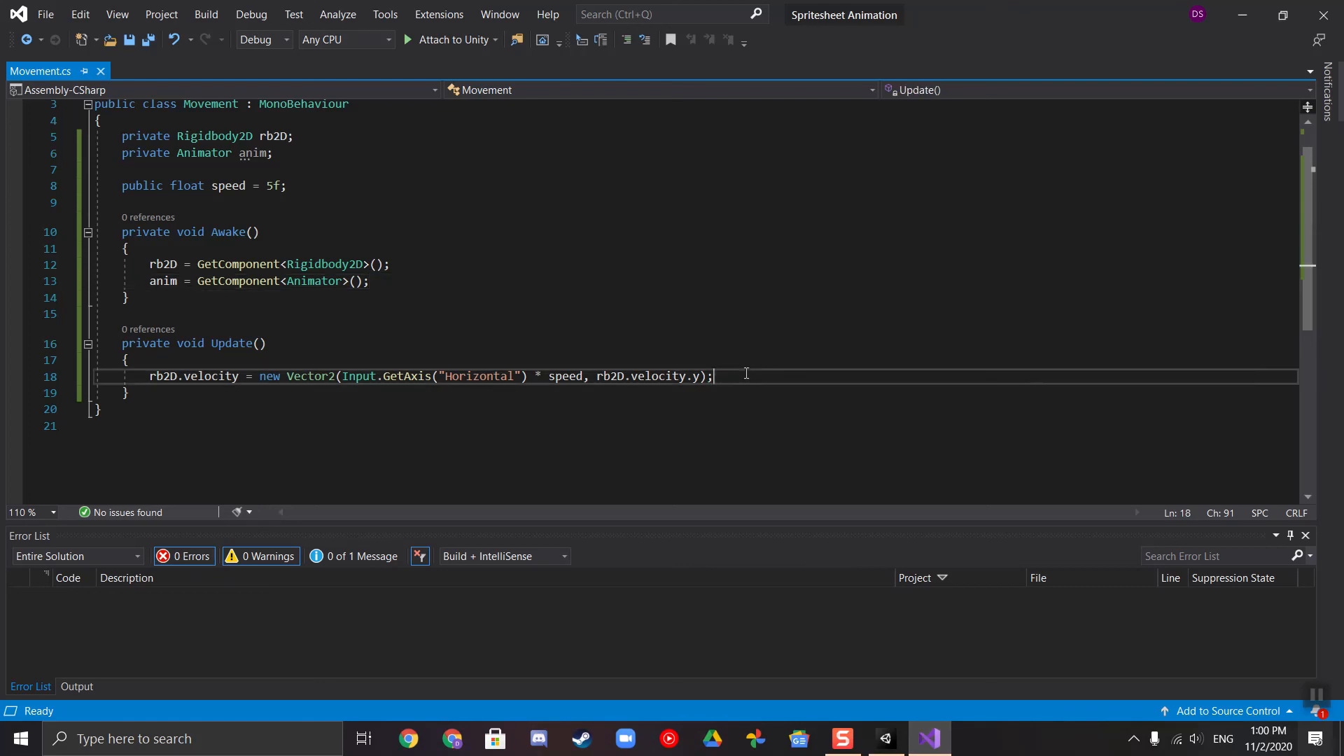
{"action": "key", "text": "Return"}
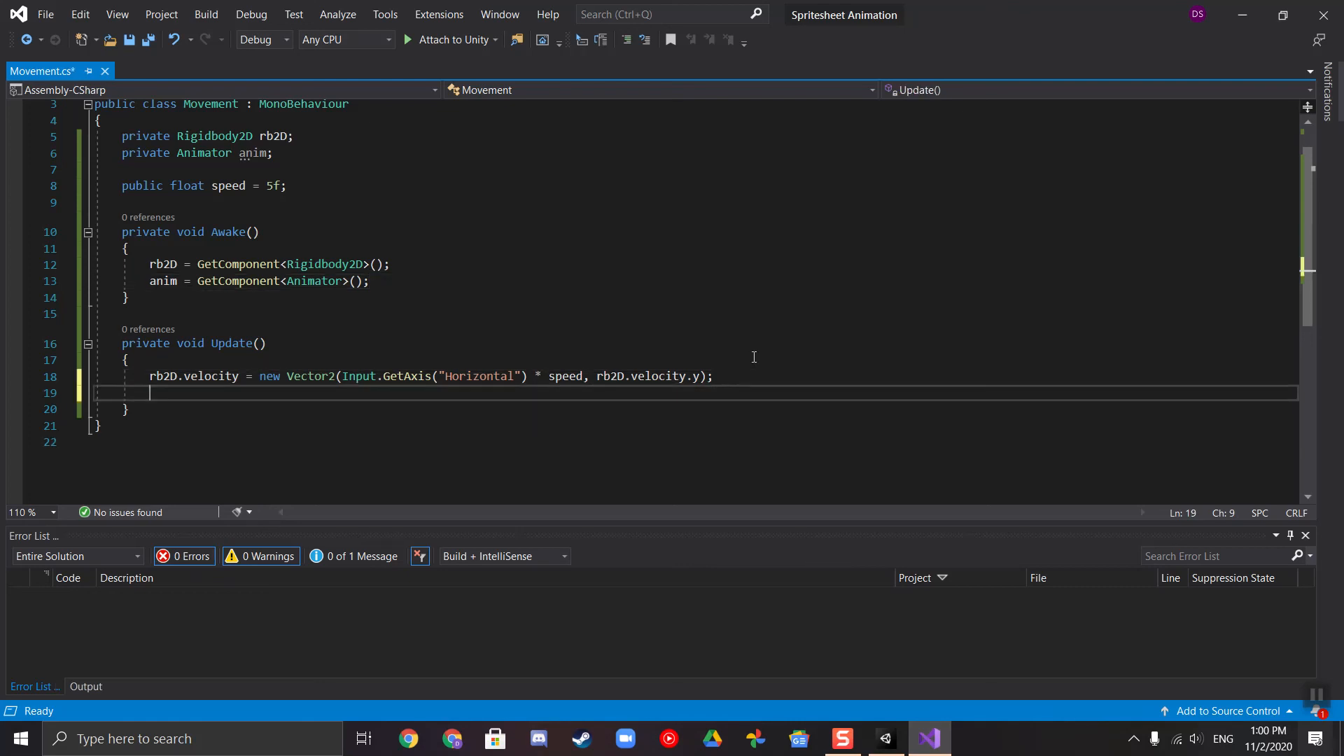
{"action": "type", "text": "anim."}
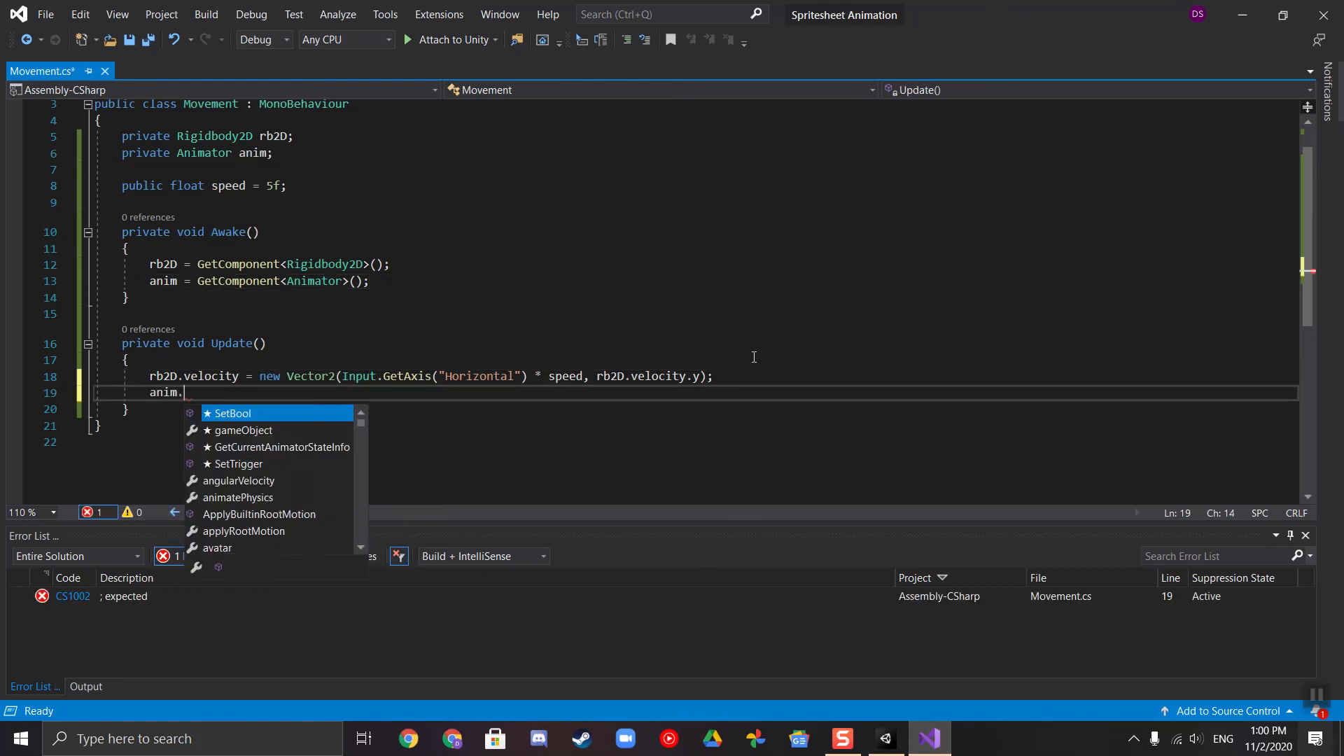
{"action": "type", "text": "SetF"}
{"action": "key", "text": "Tab"}
{"action": "type", "text": "("}
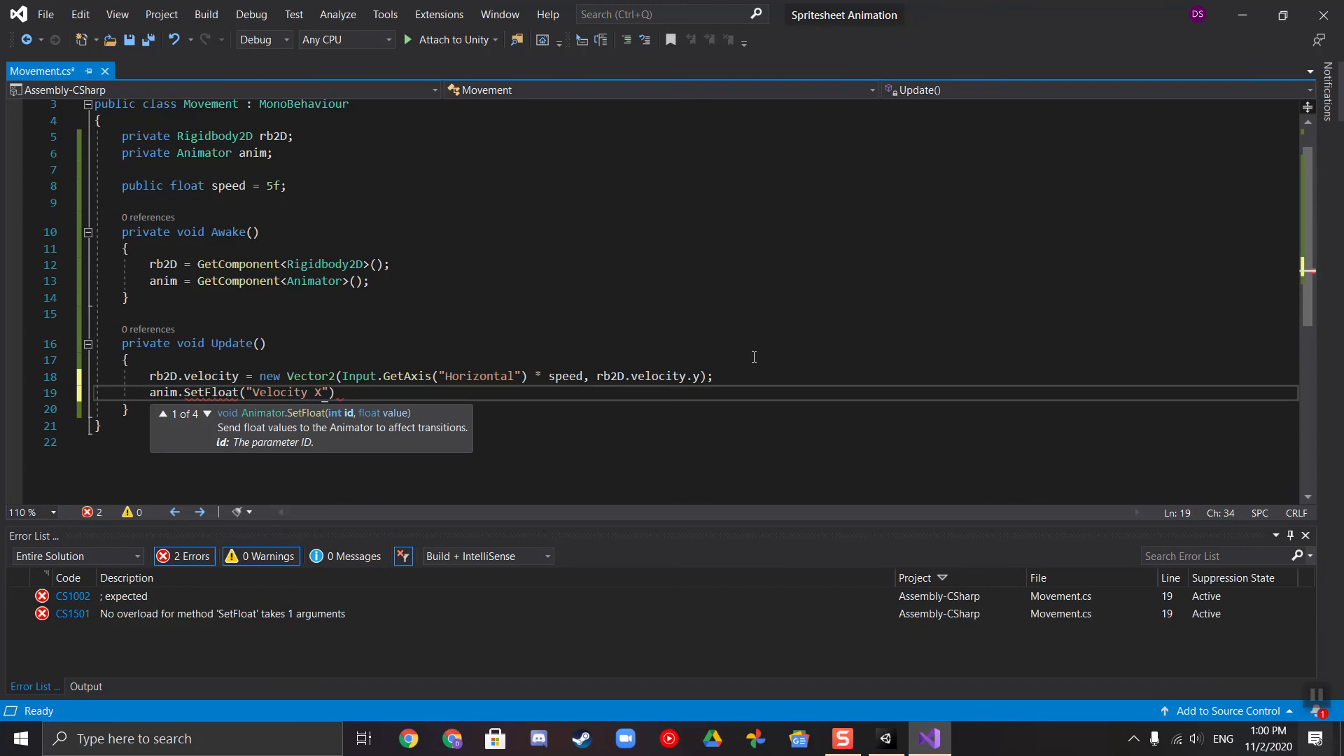
{"action": "type", "text": ", "}
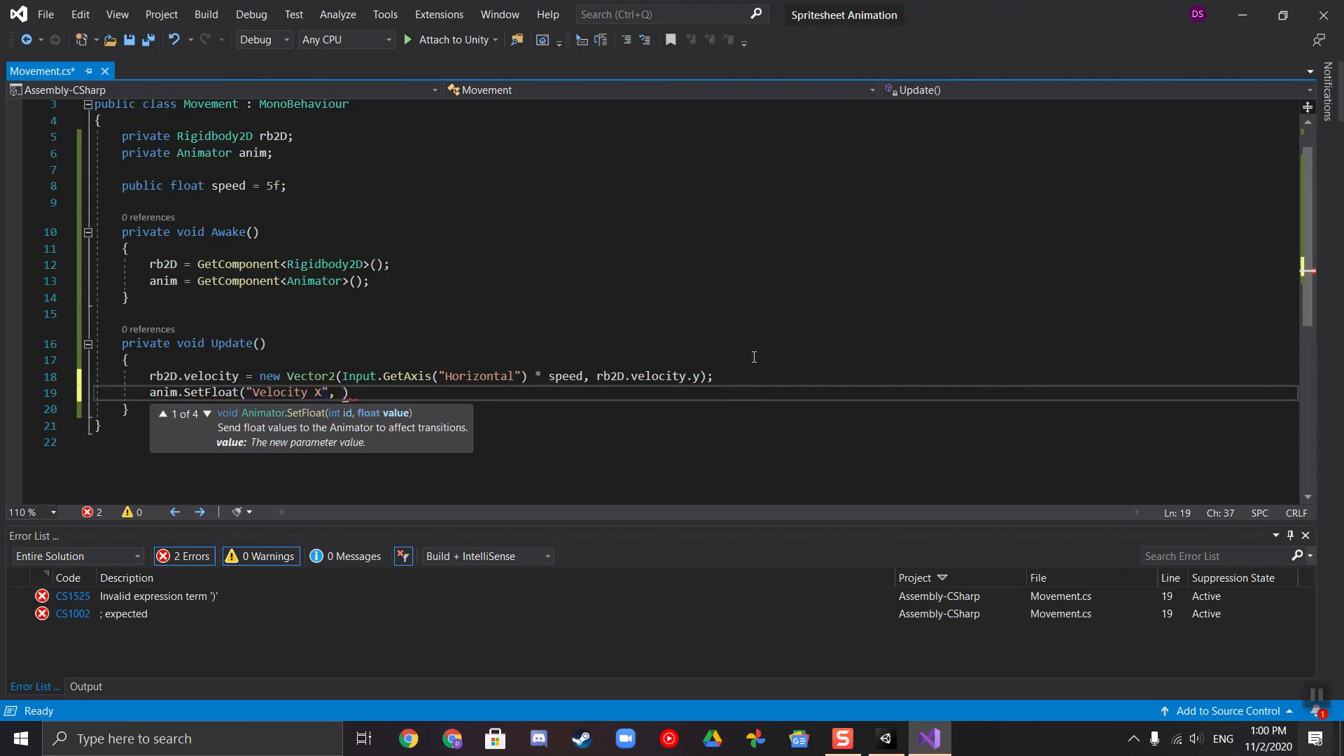
{"action": "type", "text": "rb2"}
{"action": "type", "text": "D"}
{"action": "type", "text": ".velocity"}
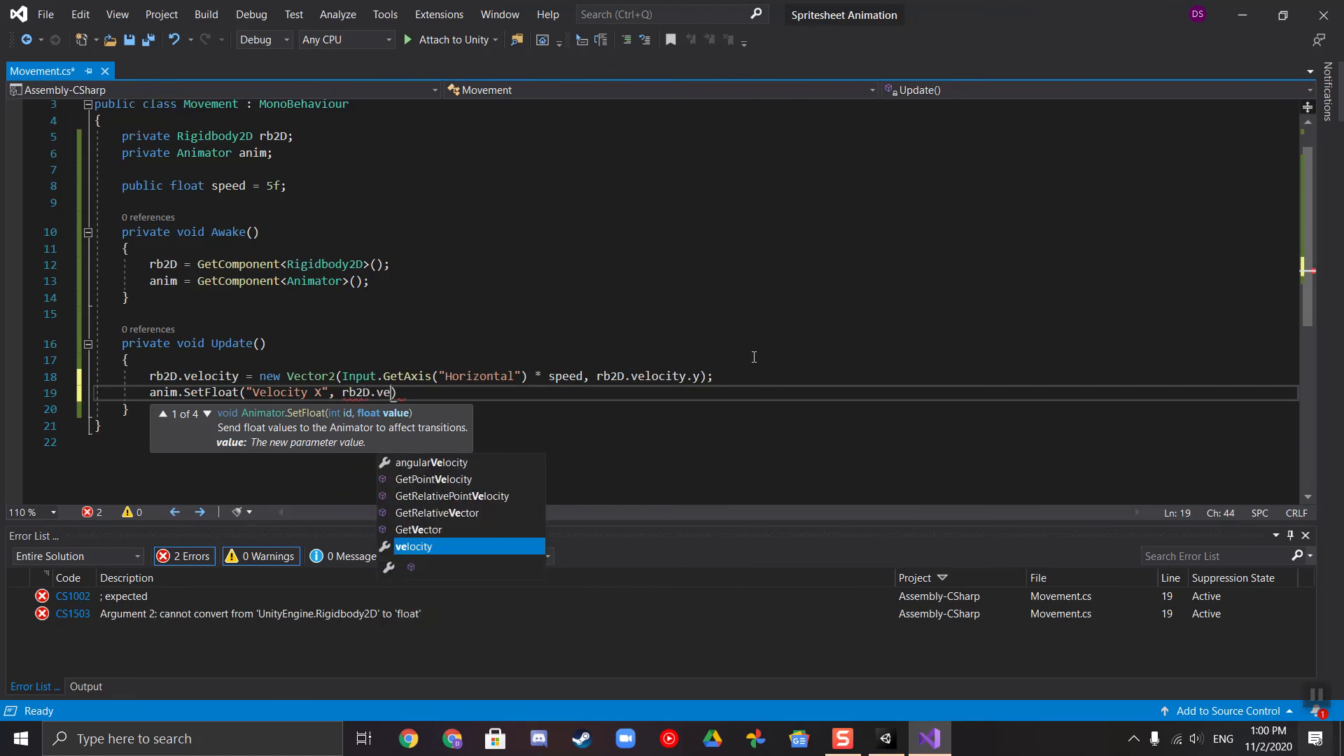
{"action": "type", "text": ".x"}
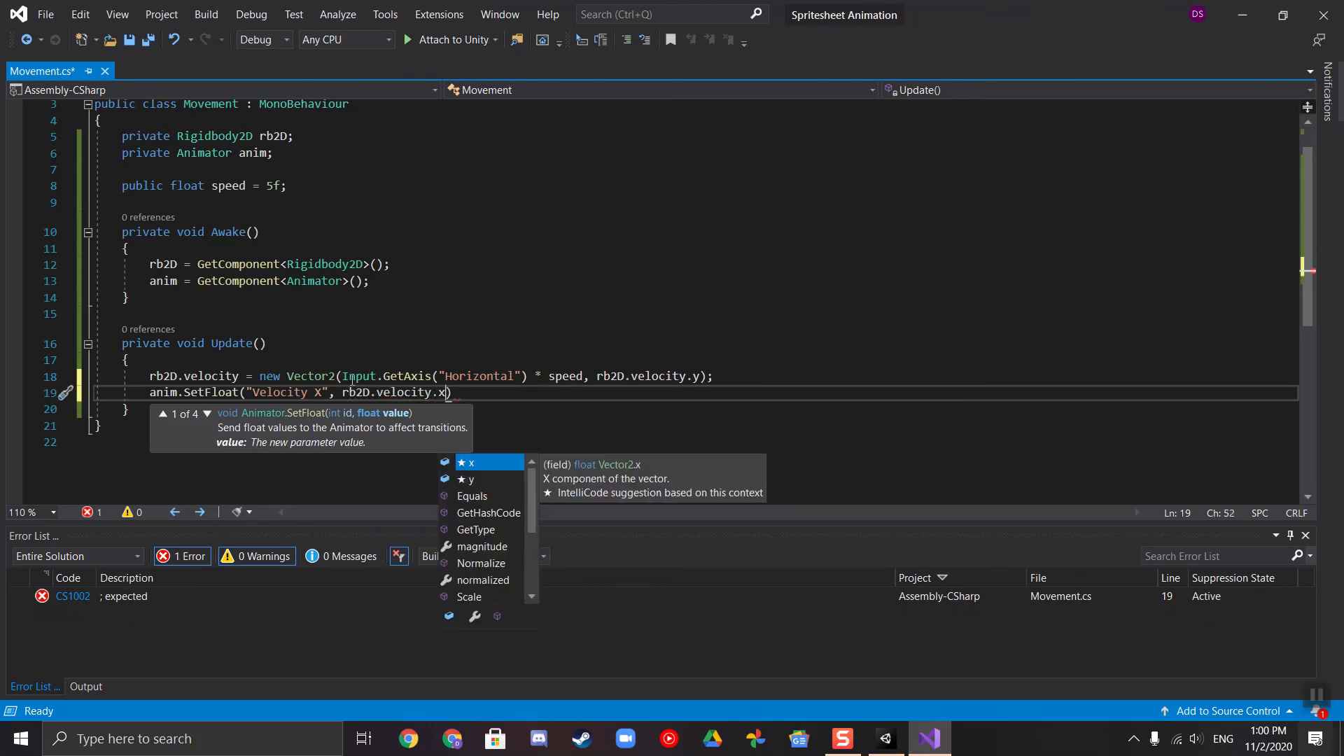
Step: Wrap rb2D.velocity.x in Mathf.Abs() inside the SetFloat call, end the line with a semicolon, and save the script
{"action": "left_click", "coordinate": [342, 390]}
{"action": "type", "text": "Mathf"}
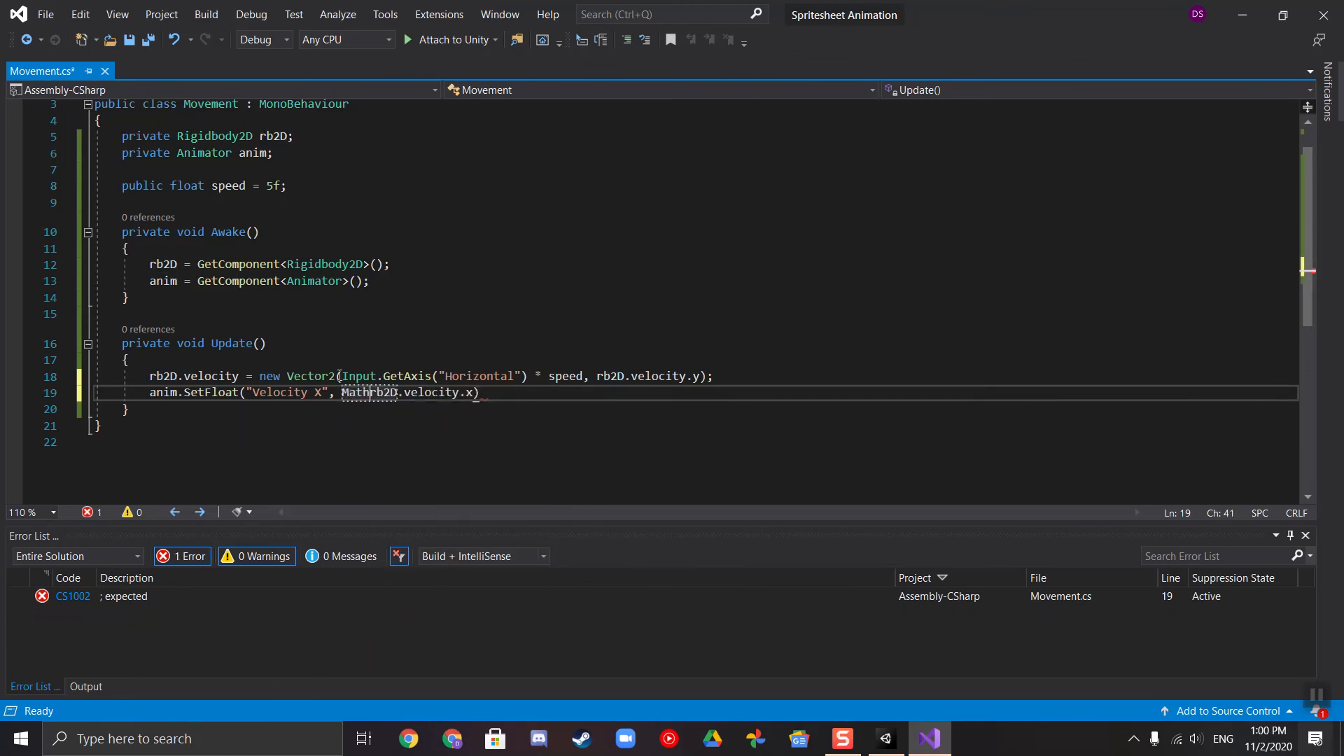
{"action": "type", "text": ".Abs"}
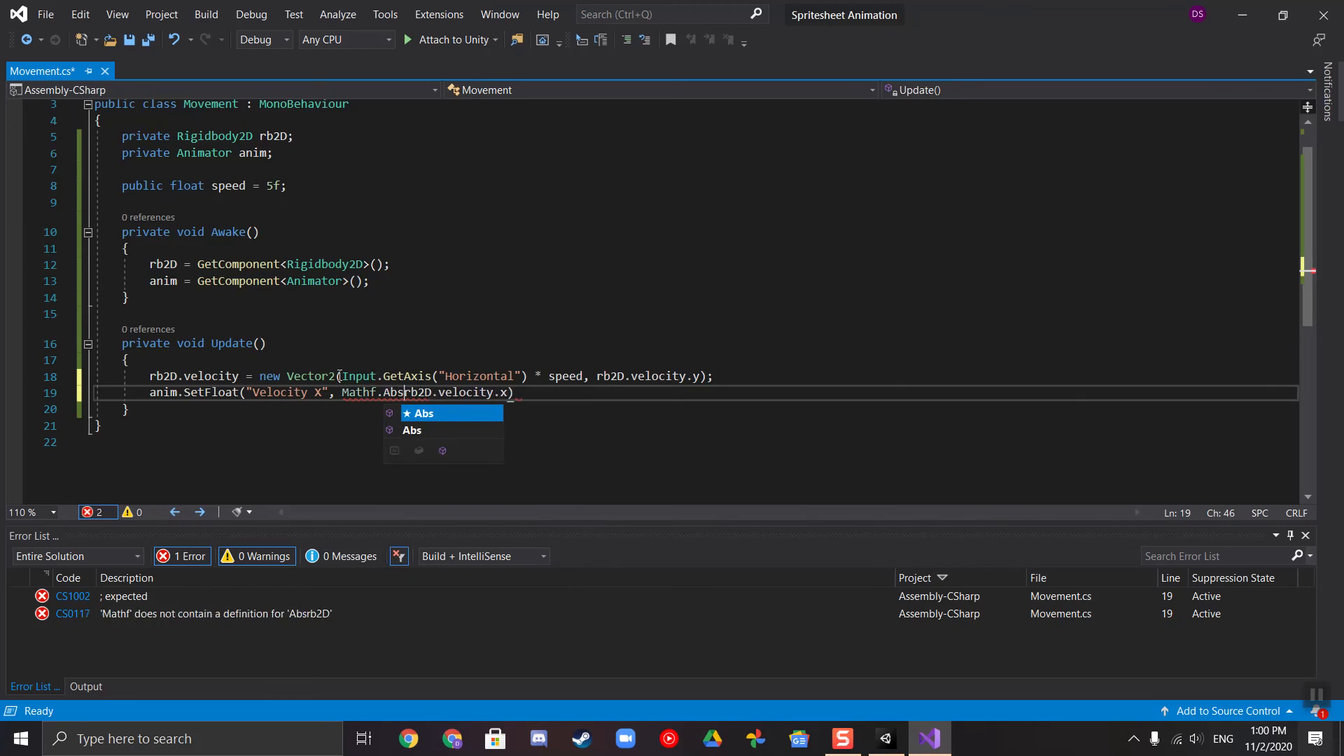
{"action": "type", "text": "("}
{"action": "left_click", "coordinate": [546, 392]}
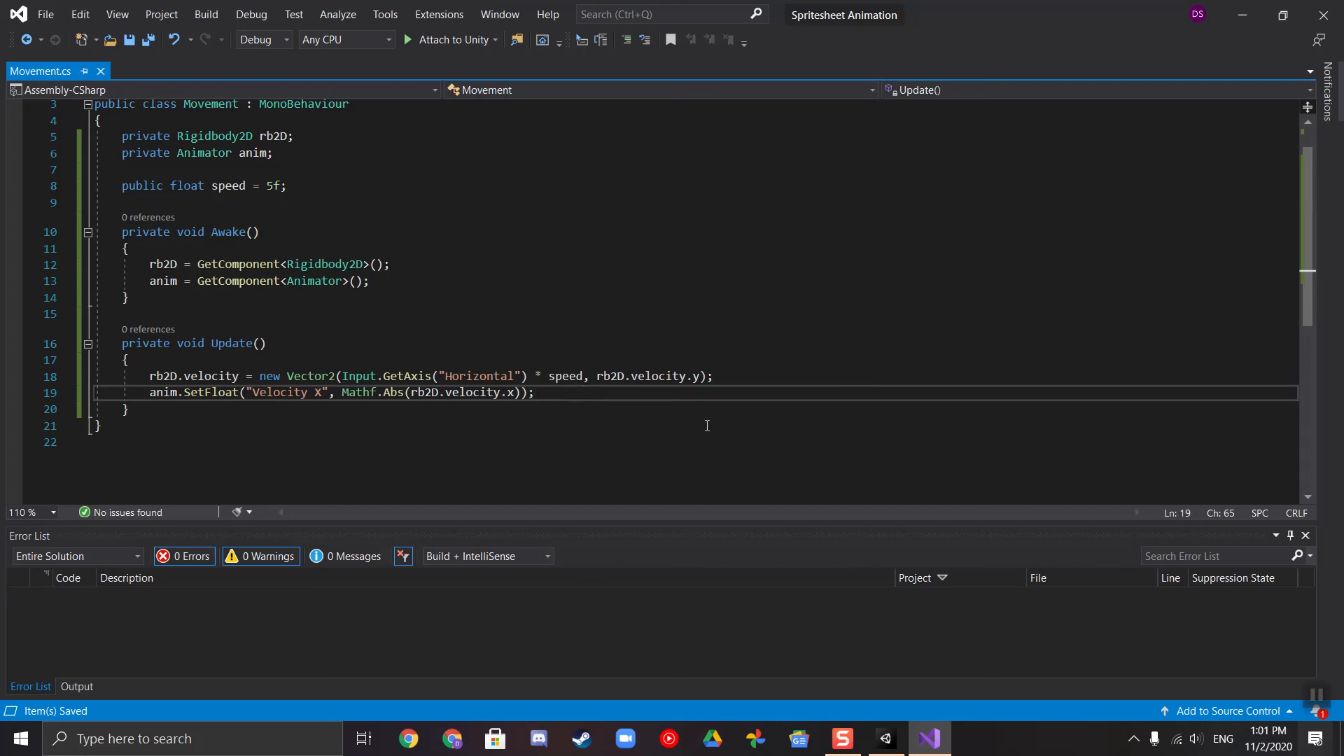
Step: Switch to Unity, dock the Game view beside the Scene view, and bring the Scene view to the front
{"action": "left_click", "coordinate": [887, 739]}
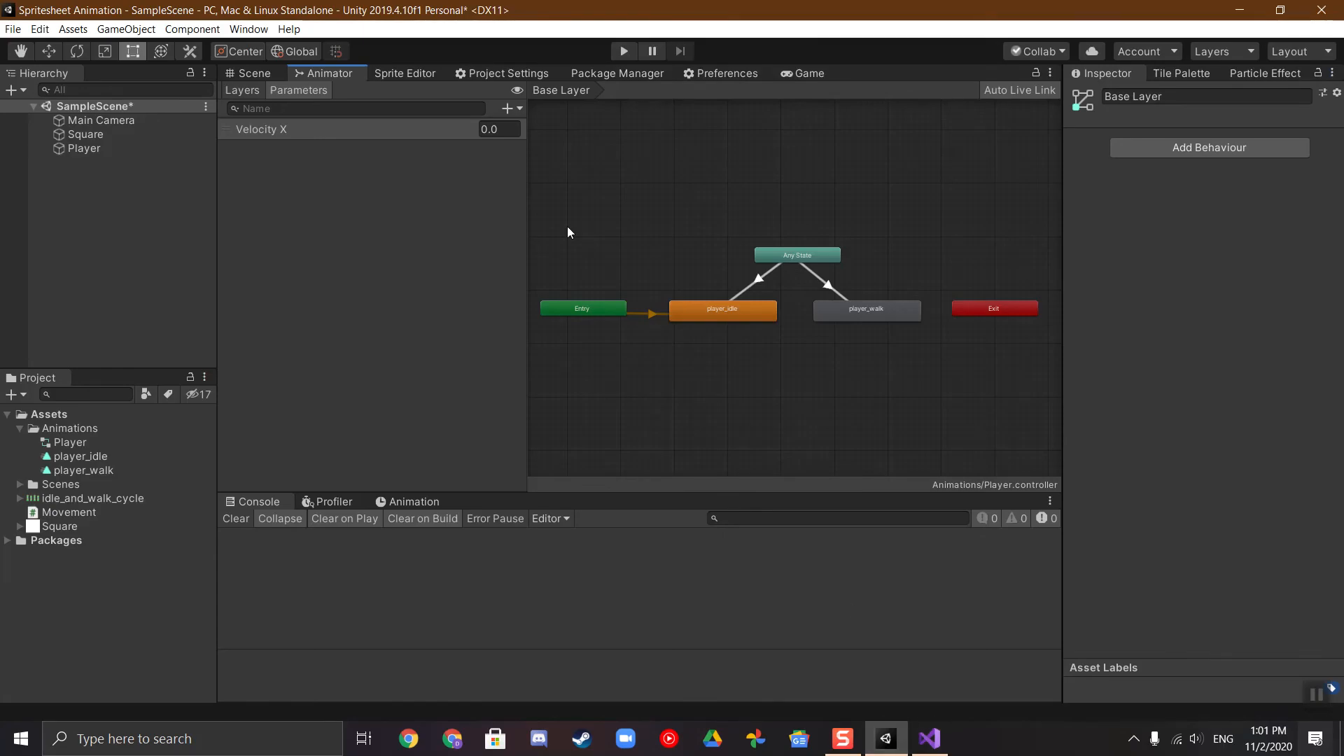
{"action": "left_click", "coordinate": [808, 73]}
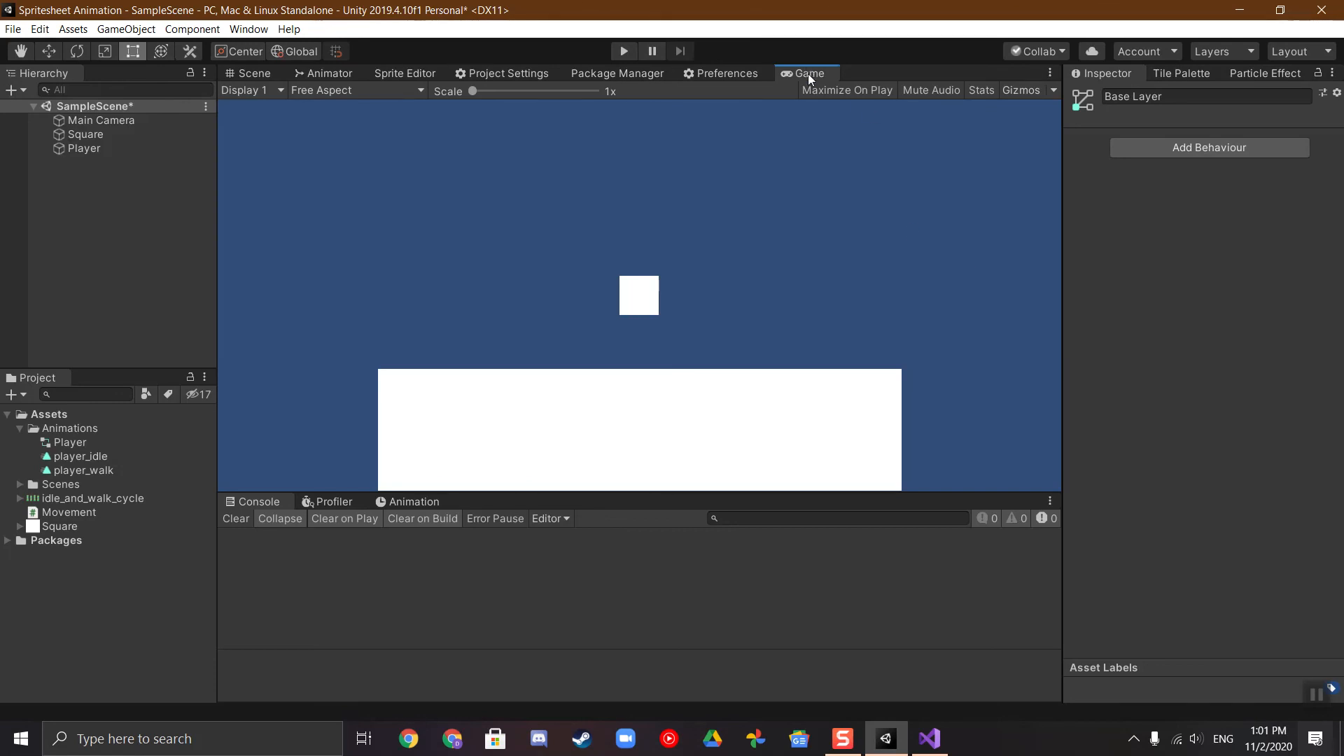
{"action": "left_click_drag", "start_coordinate": [787, 70], "coordinate": [651, 203]}
{"action": "left_click", "coordinate": [254, 73]}
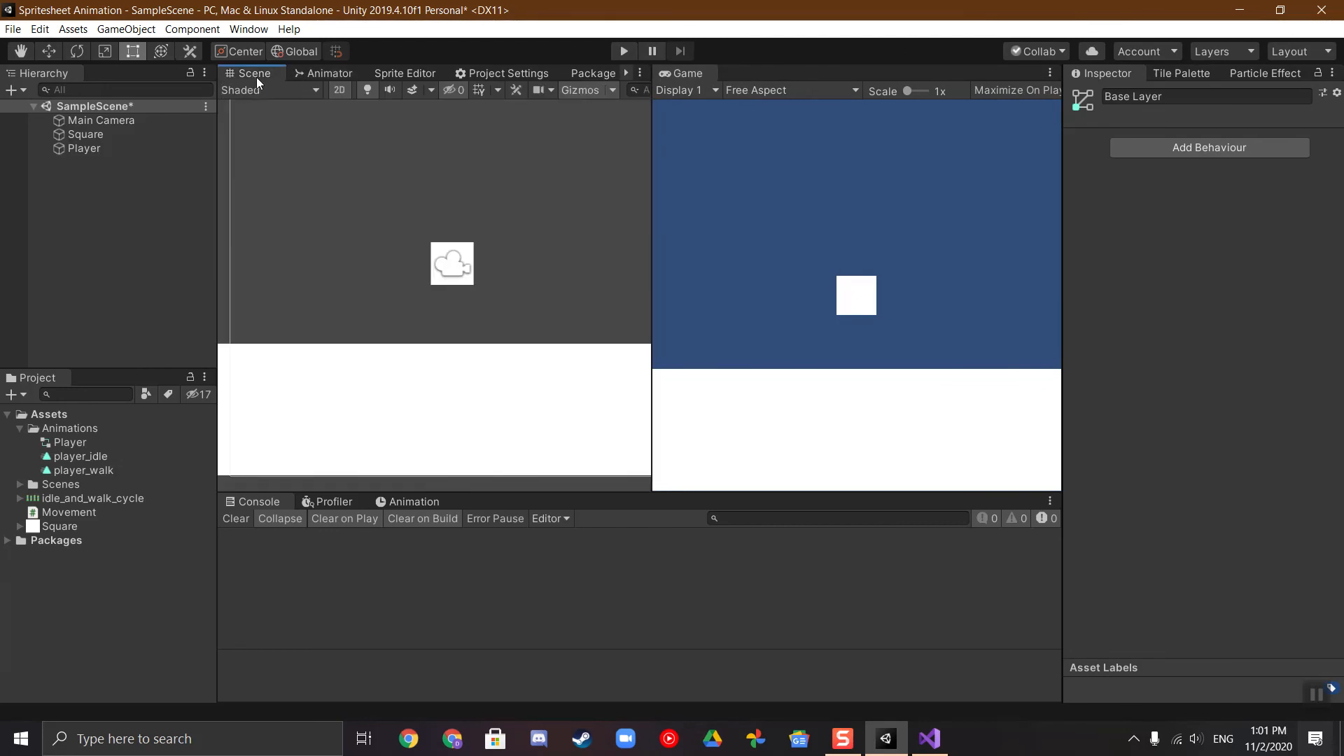
Step: Enter Play mode, select the Player object, and show its live state machine in the Animator
{"action": "left_click", "coordinate": [625, 53]}
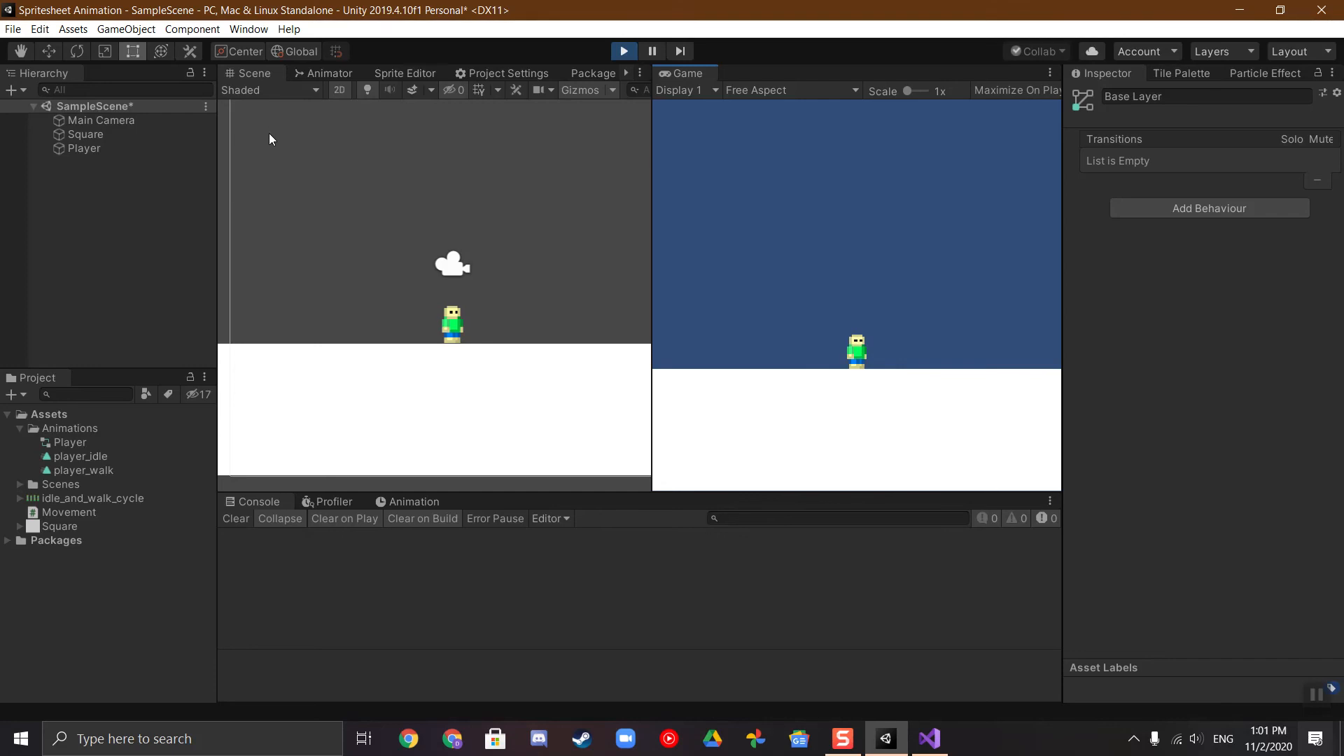
{"action": "left_click", "coordinate": [161, 151]}
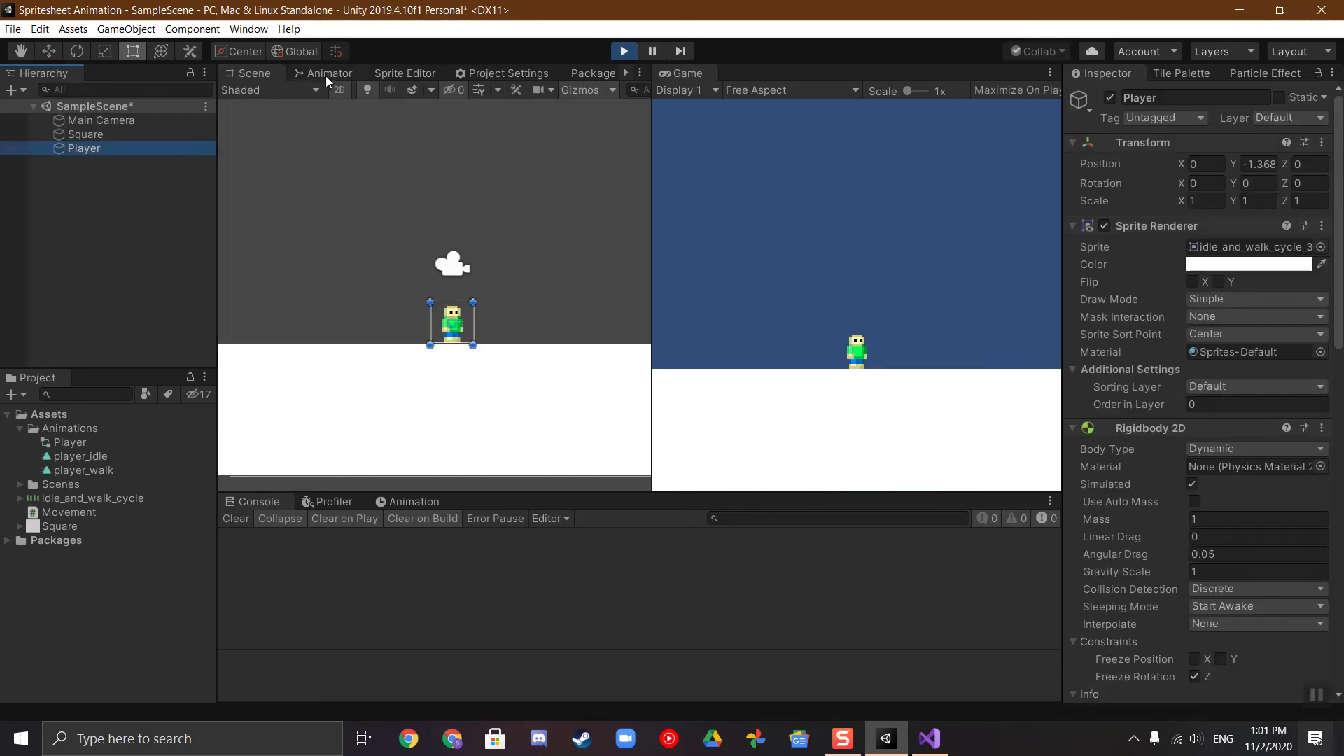
{"action": "left_click", "coordinate": [326, 75]}
{"action": "middle_click_drag", "start_coordinate": [552, 263], "coordinate": [485, 259]}
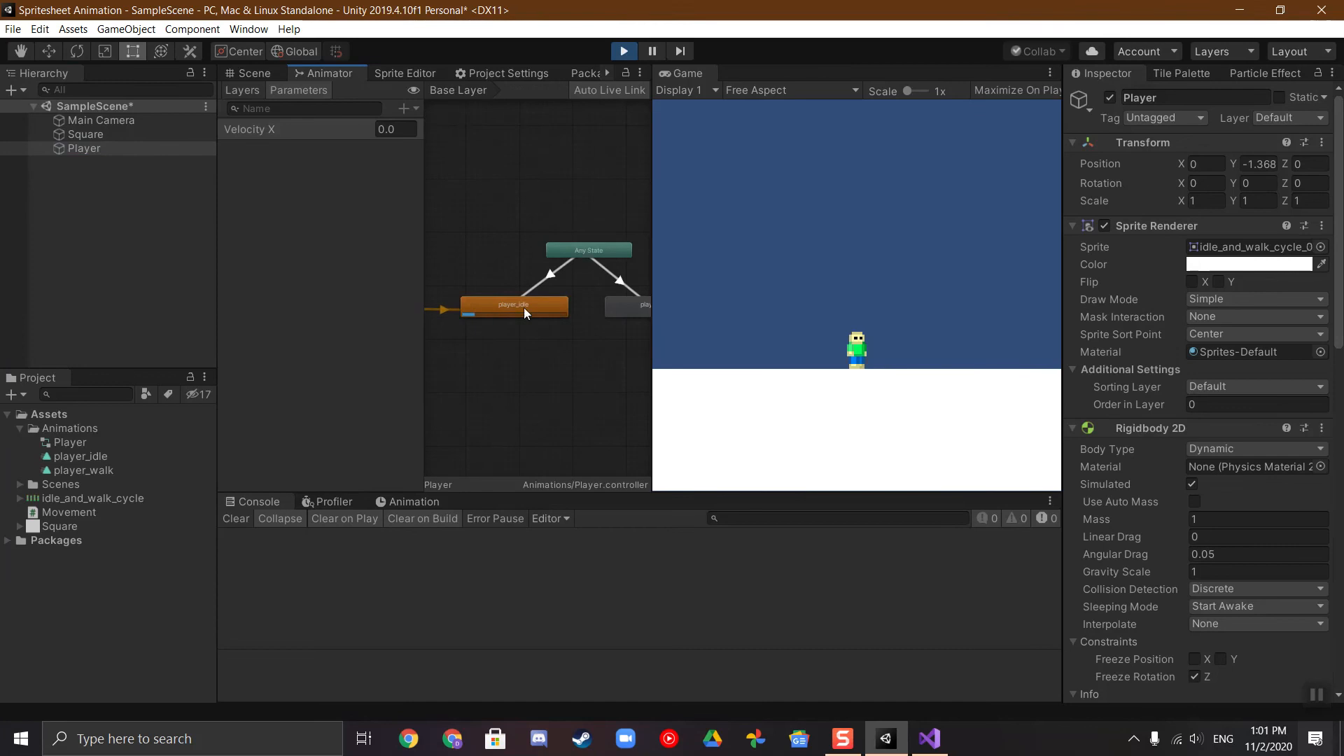
Step: Move the player left and right in the Game view while watching the Velocity X parameter and the active animation state
{"action": "left_click", "coordinate": [761, 260]}
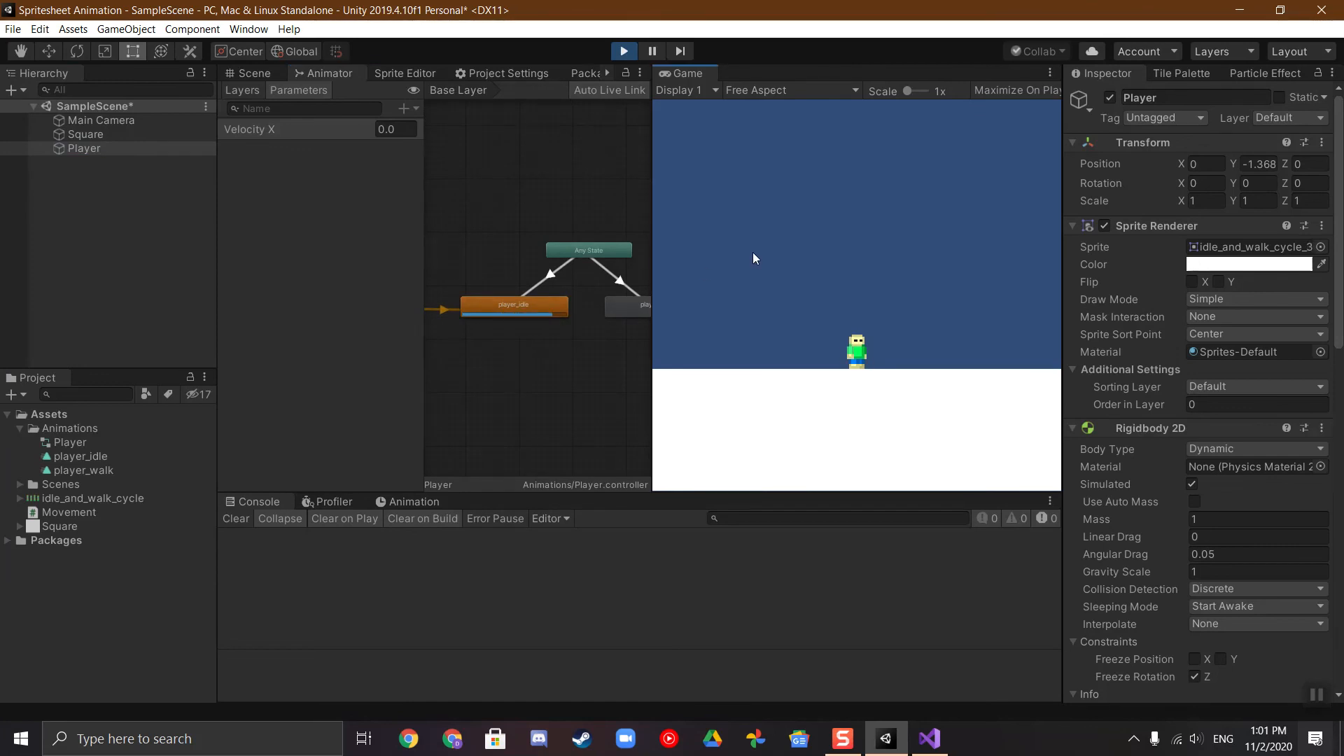
{"action": "key", "text": "Left"}
{"action": "key", "text": "Right"}
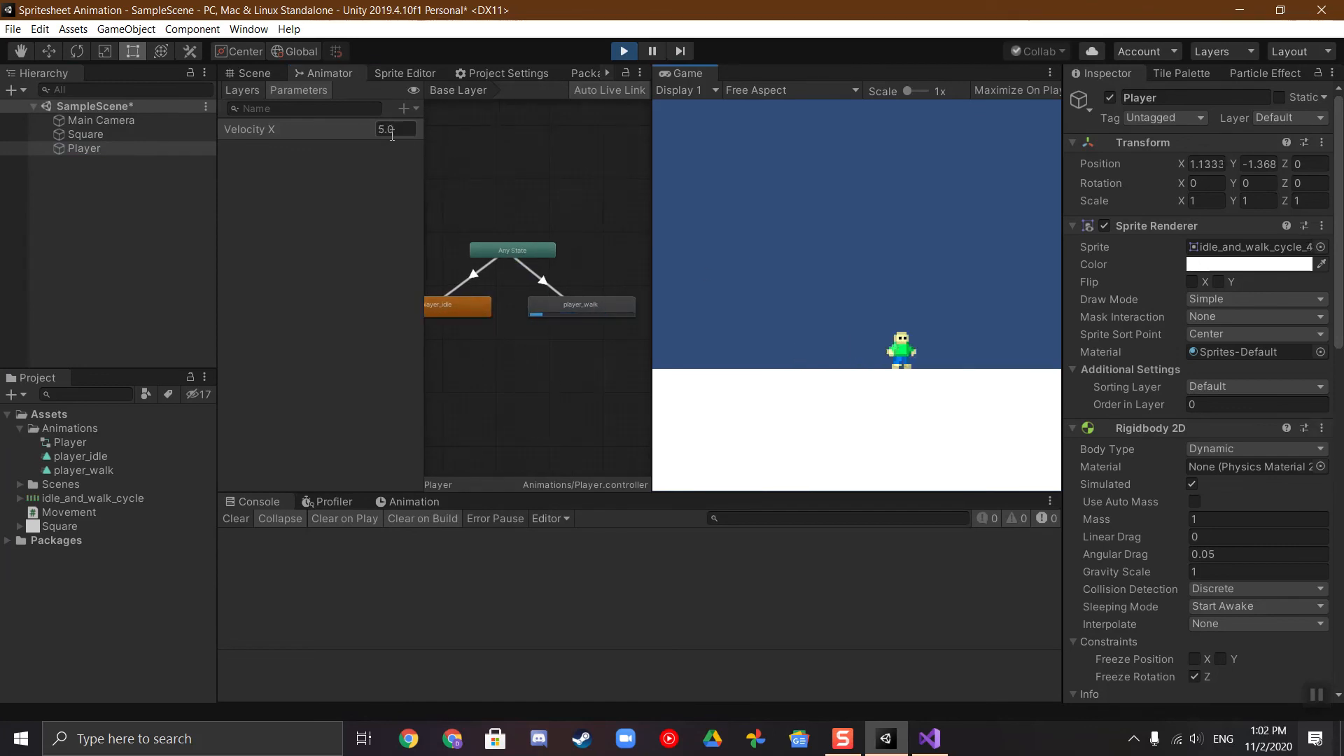
{"action": "key", "text": "Left"}
{"action": "key", "text": "Right"}
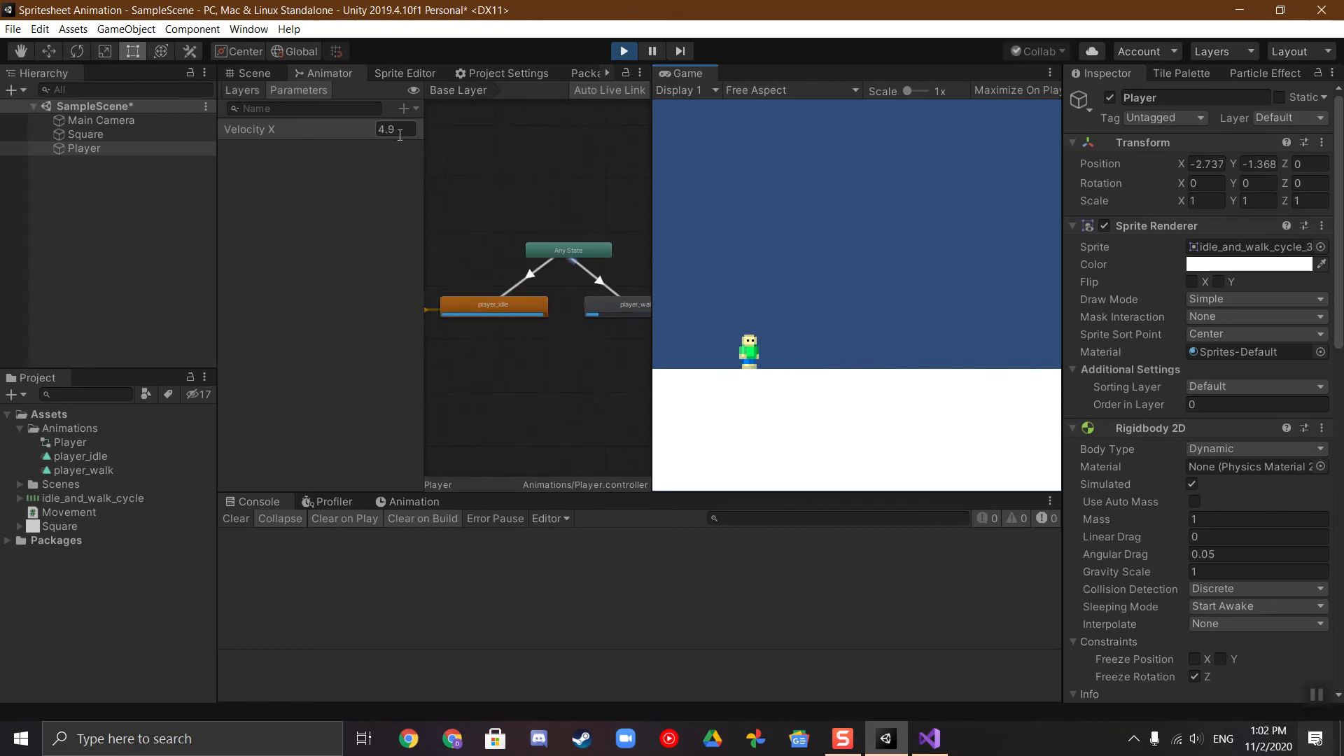
{"action": "key", "text": "Left"}
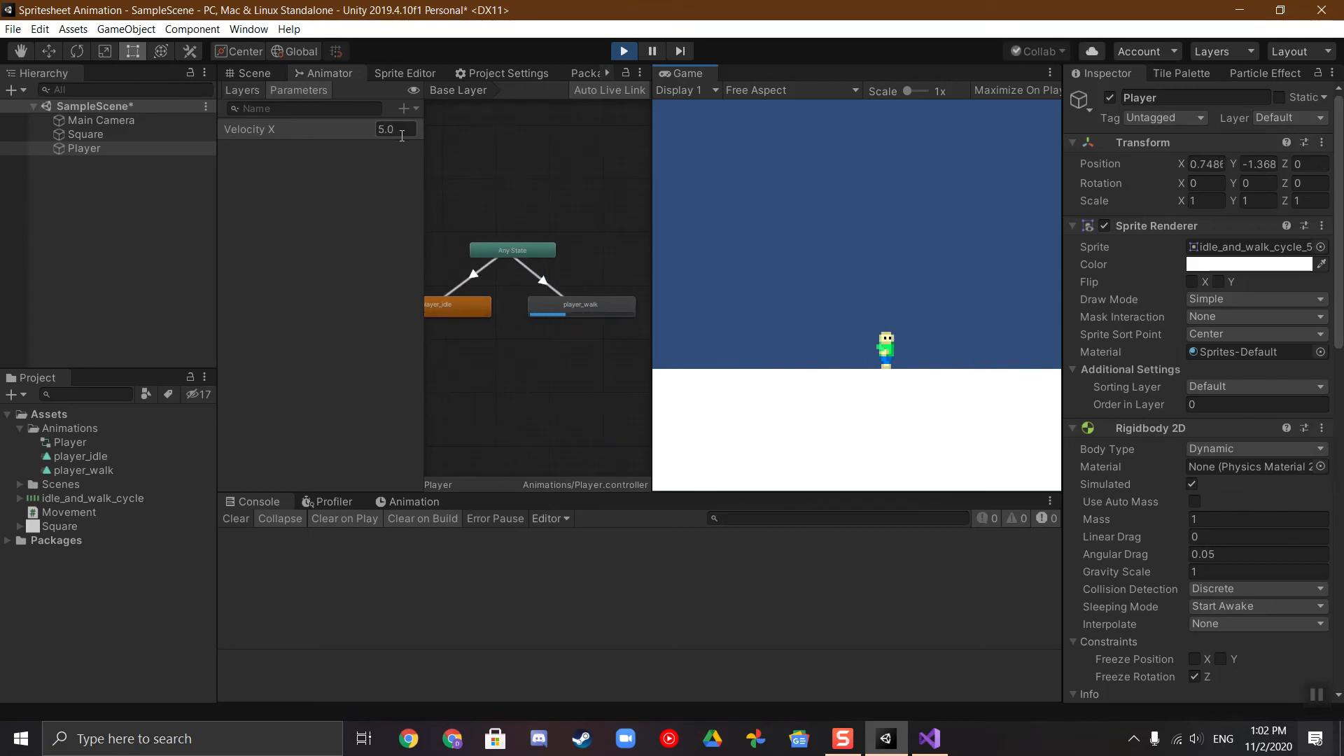
Step: Examine the Player's Rigidbody 2D velocity info while moving it both ways, and exit Play mode
{"action": "scroll", "coordinate": [1190, 357], "scroll_direction": "down", "scroll_amount": 10}
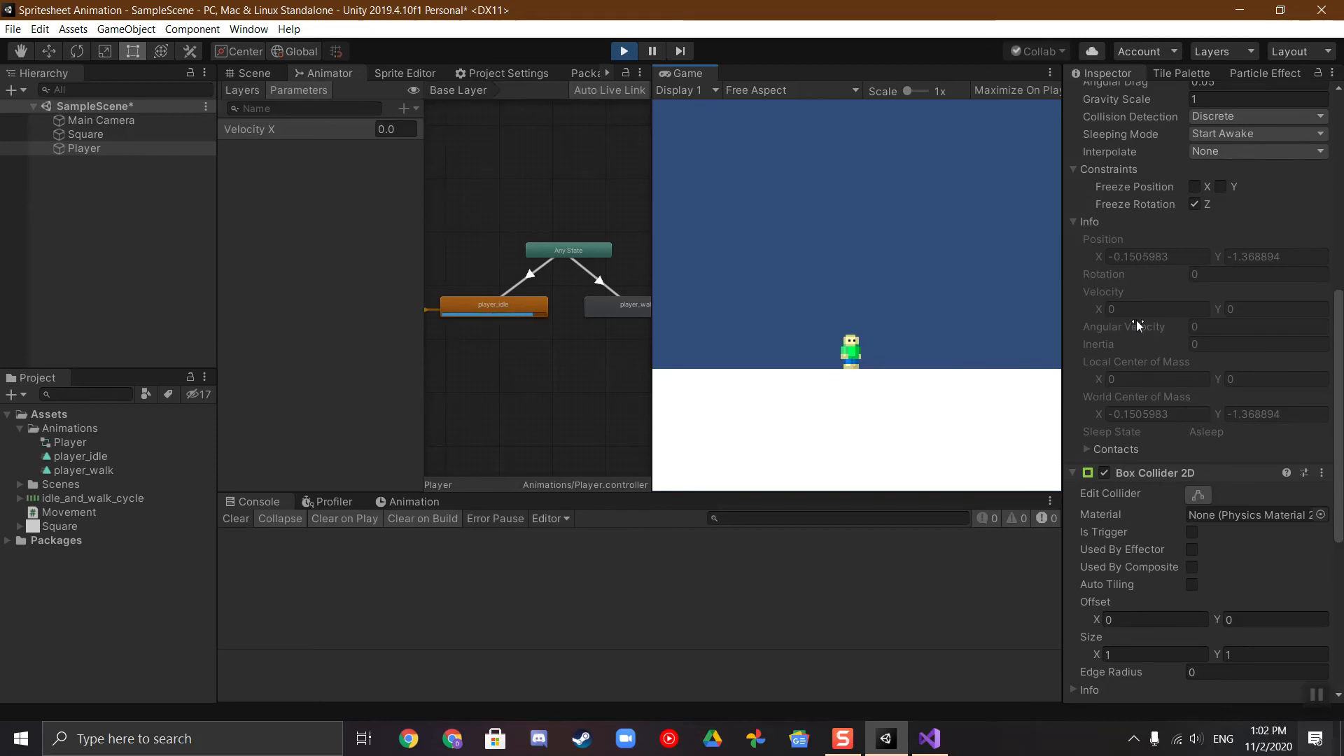
{"action": "key", "text": "Right"}
{"action": "key", "text": "Left"}
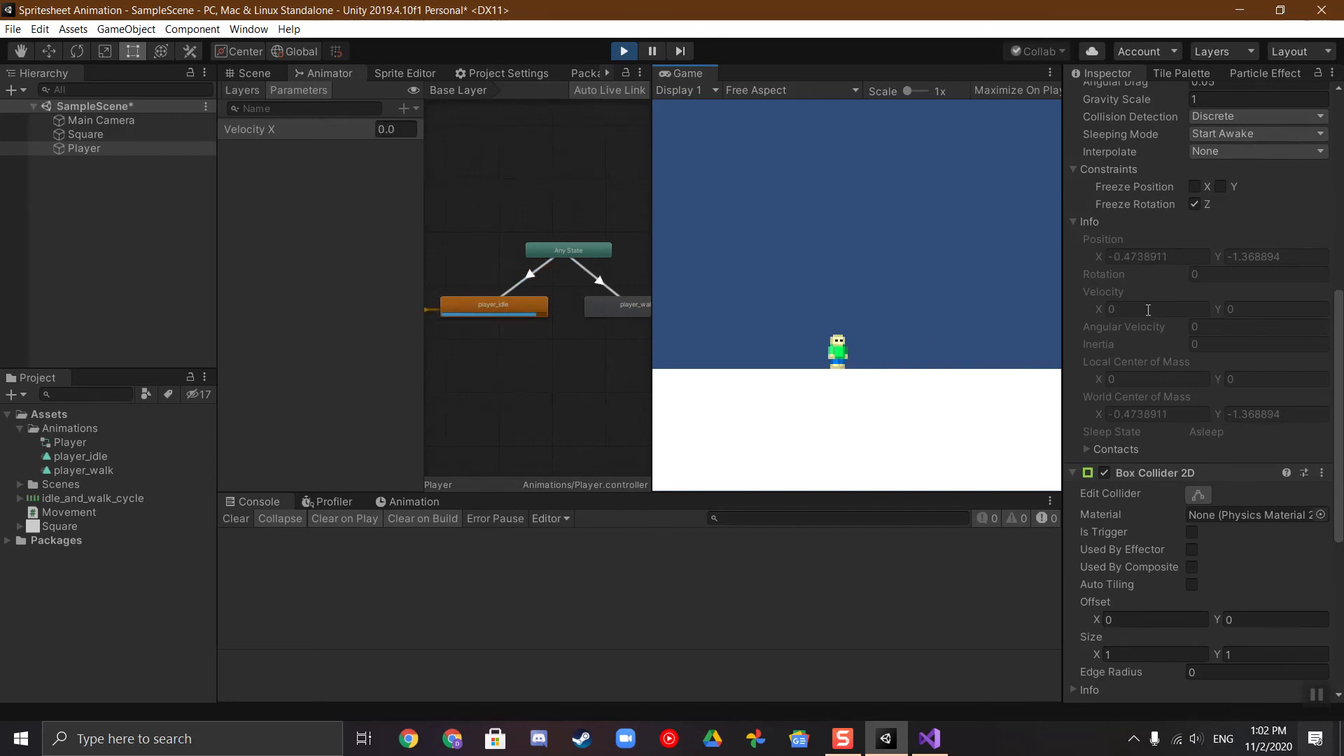
{"action": "key", "text": "ctrl+p"}
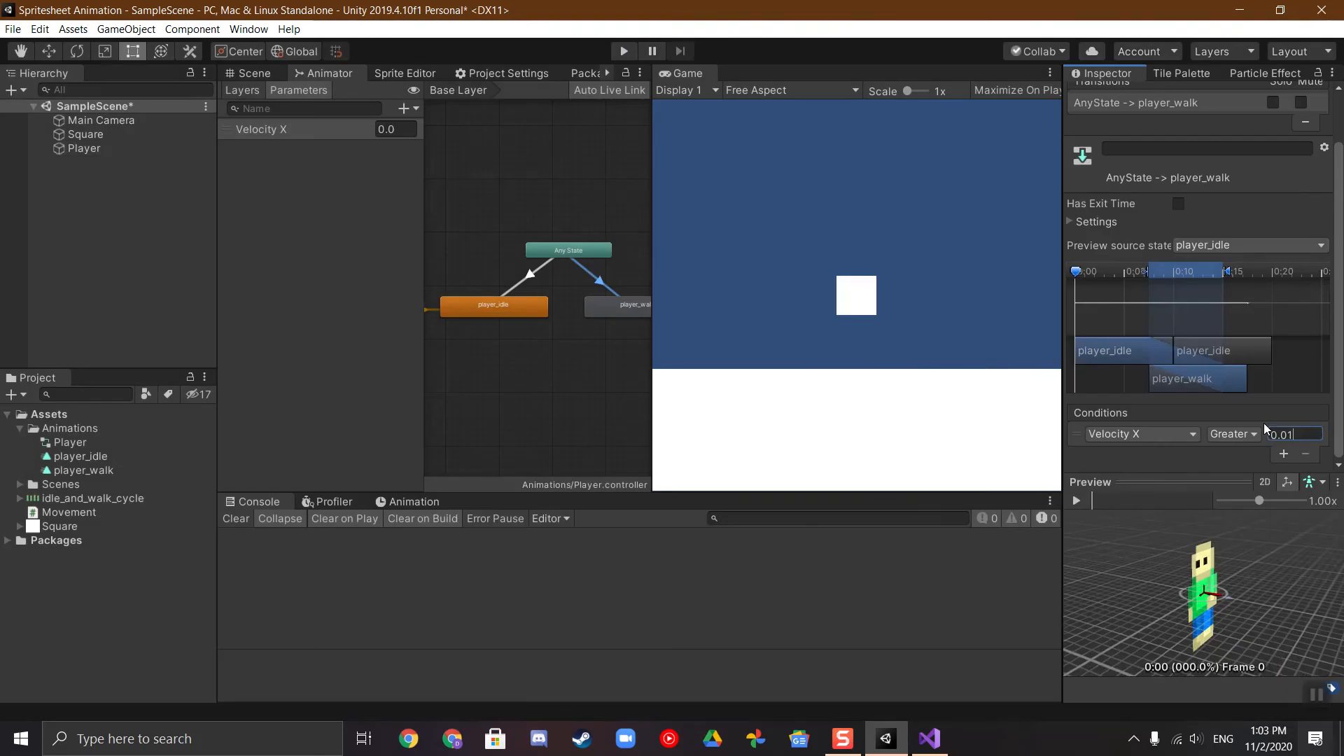
Step: Preview the Any State to player_walk transition by turning the preview model to face front, playing it, and scrubbing the timeline
{"action": "left_click_drag", "start_coordinate": [1240, 574], "coordinate": [967, 565]}
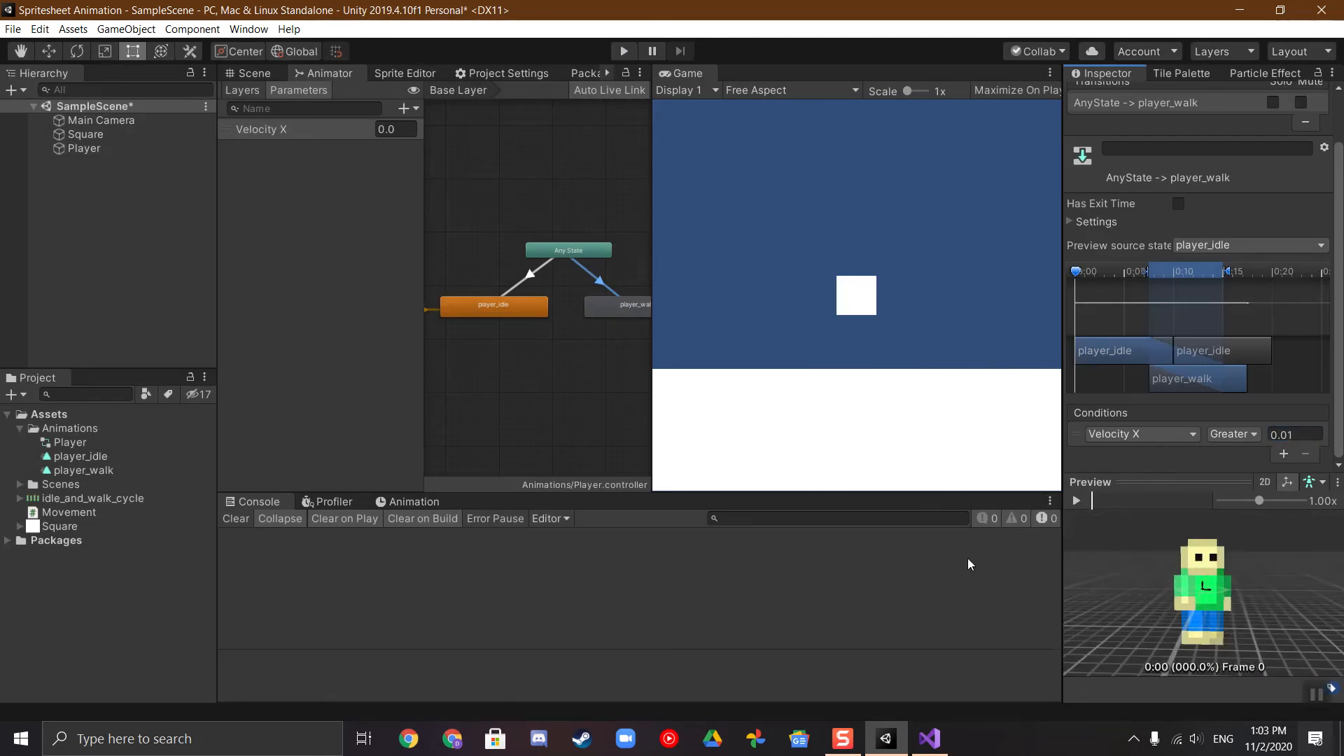
{"action": "left_click", "coordinate": [1078, 501]}
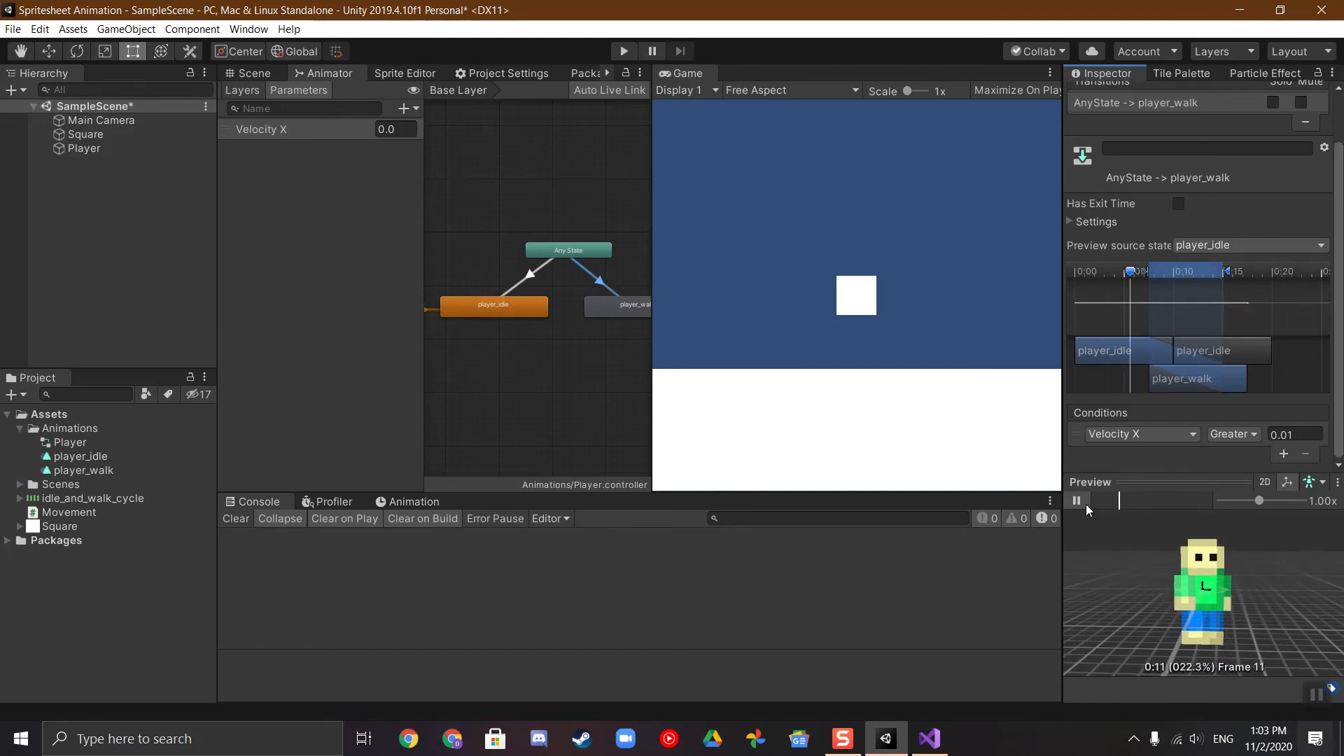
{"action": "left_click", "coordinate": [1303, 276]}
{"action": "left_click_drag", "start_coordinate": [1303, 275], "coordinate": [1067, 288]}
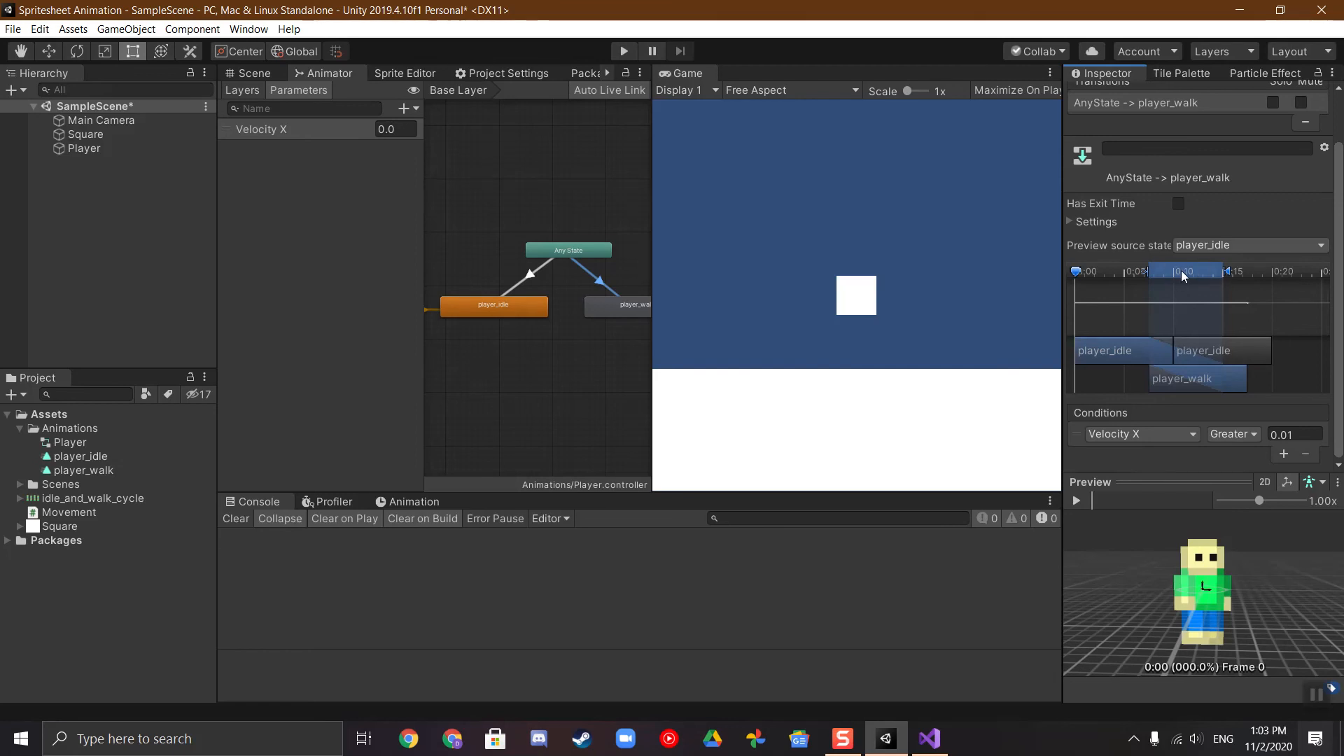
{"action": "left_click_drag", "start_coordinate": [1077, 278], "coordinate": [1251, 273]}
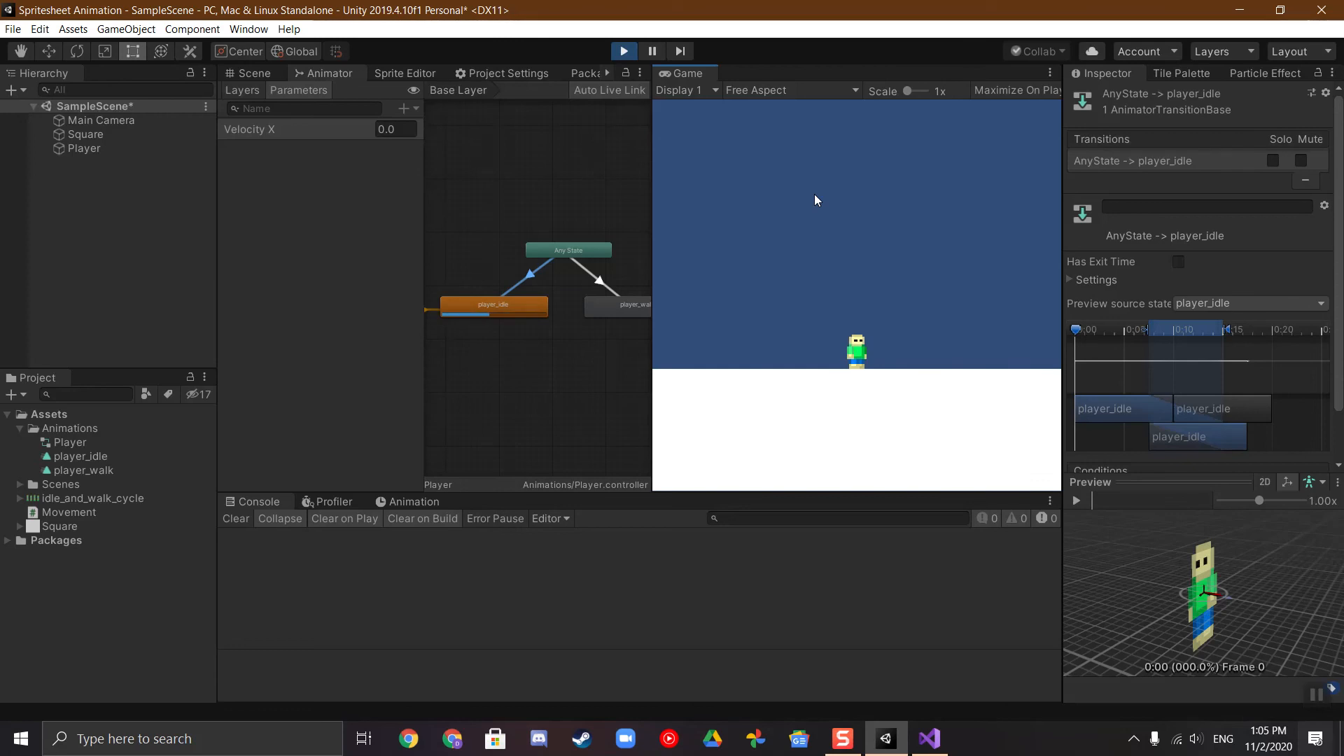
Step: Test the idle and walk transitions again by moving the player right and left in Play mode, and stop the game
{"action": "key", "text": "Right"}
{"action": "key", "text": "Left"}
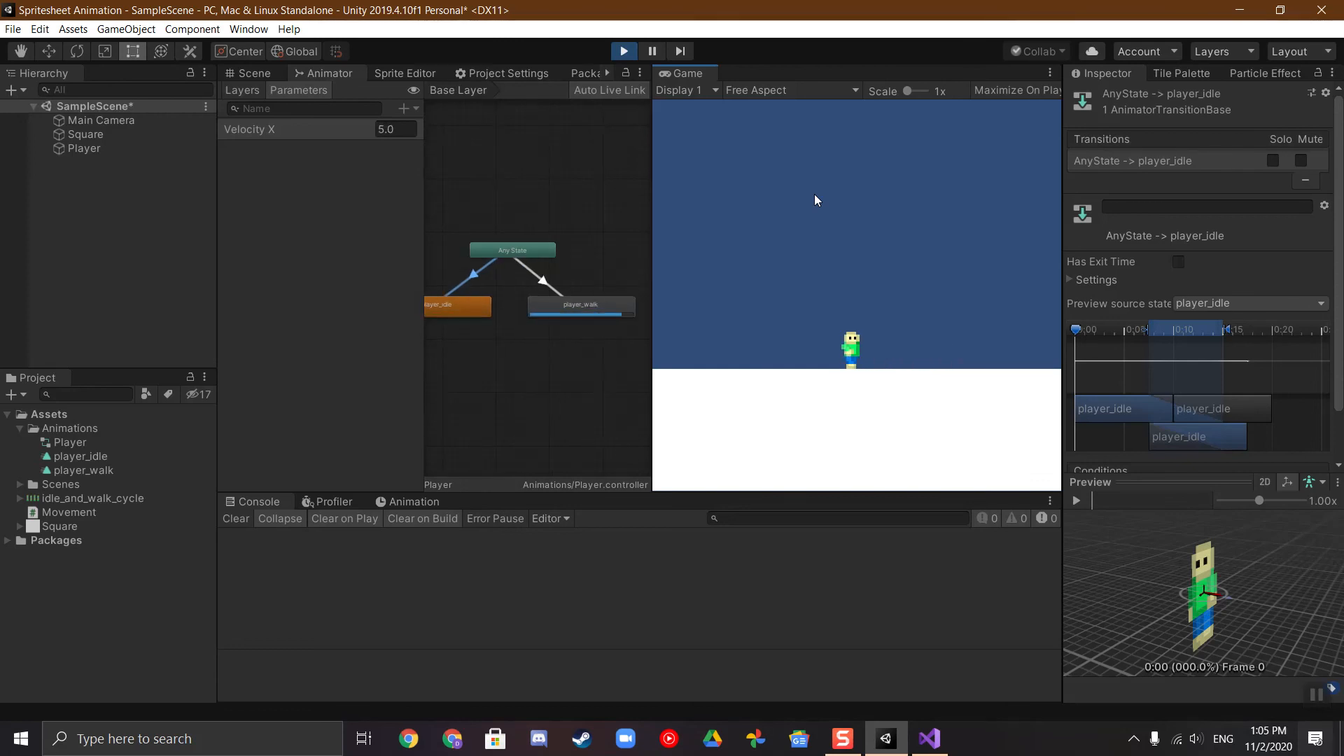
{"action": "key", "text": "Right"}
{"action": "key", "text": "Left"}
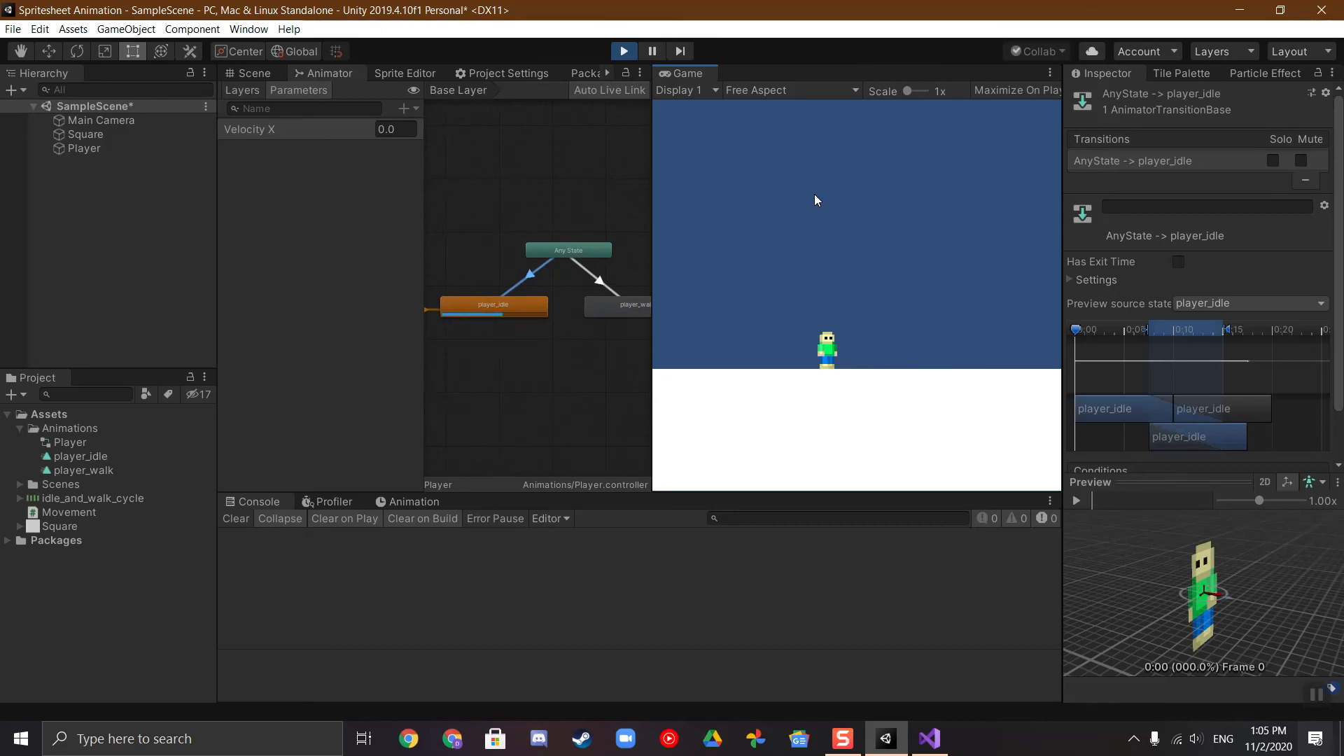
{"action": "key", "text": "Left"}
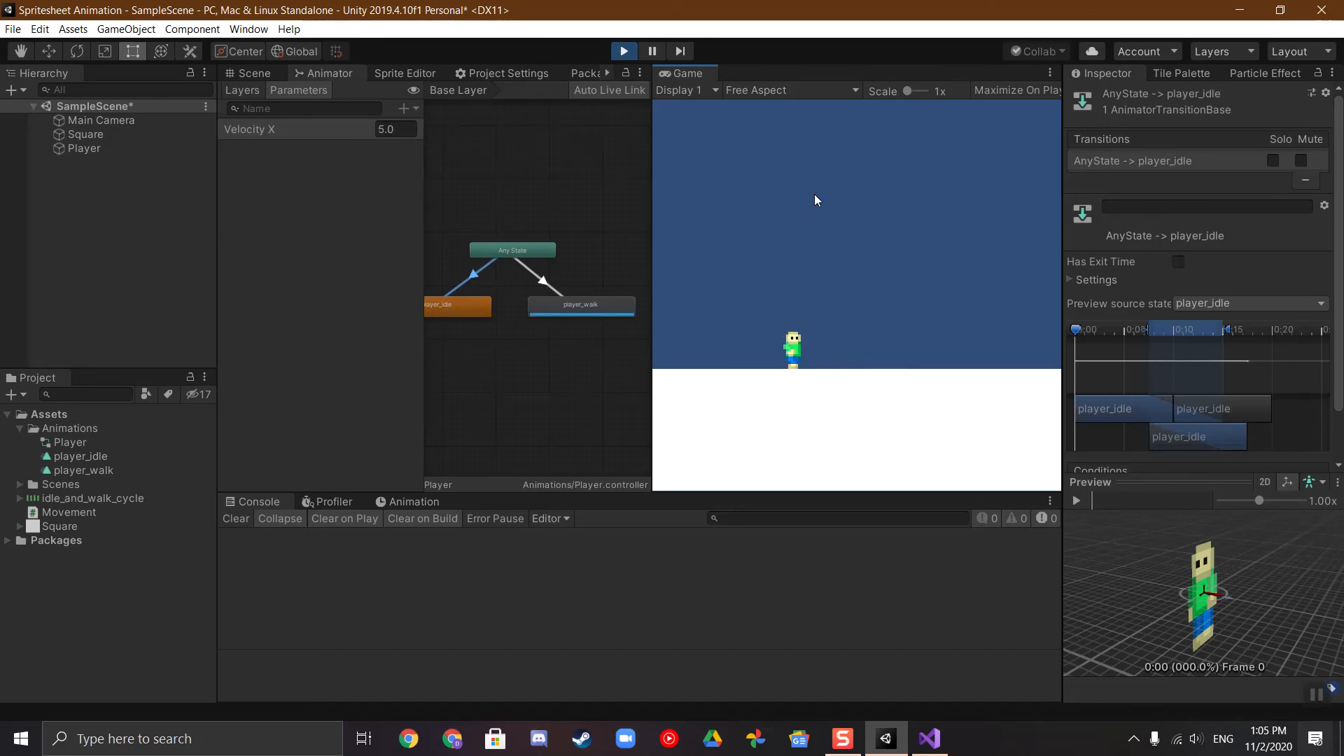
{"action": "key", "text": "Right"}
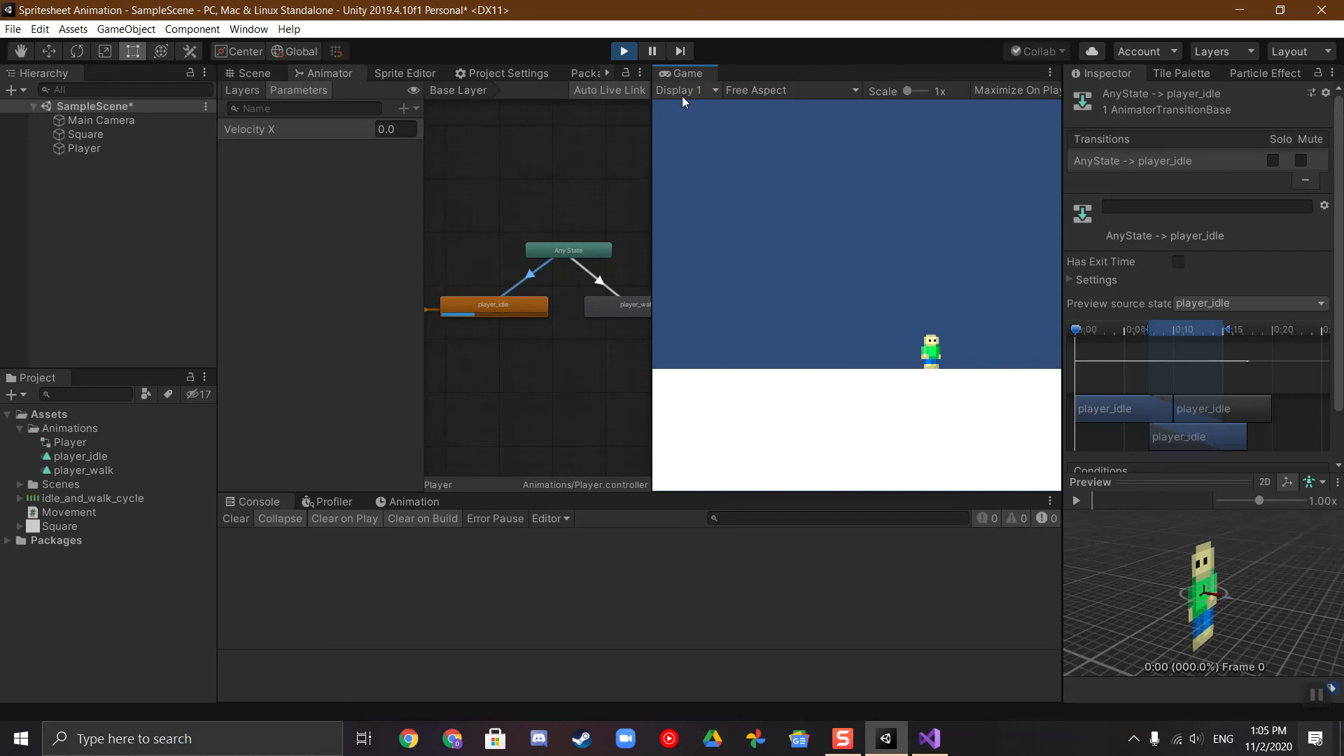
{"action": "left_click", "coordinate": [621, 56]}
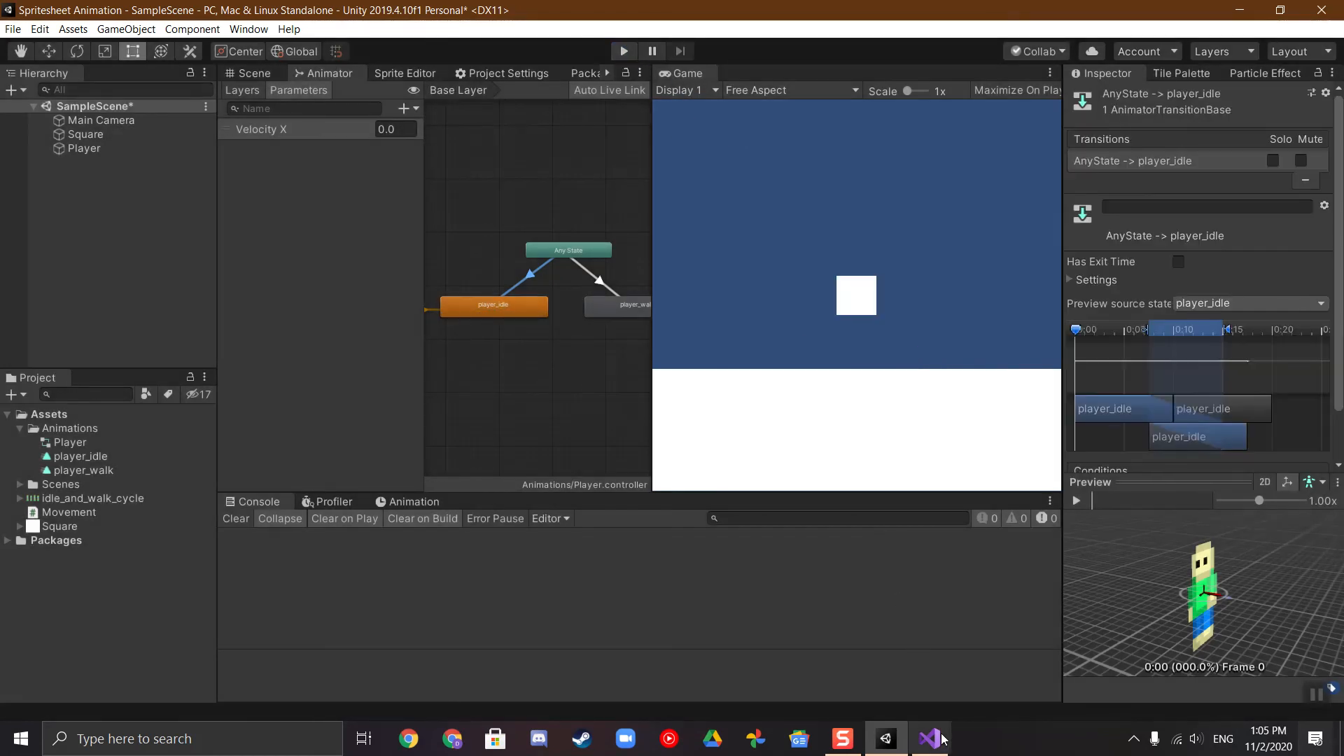
Step: In Visual Studio, declare a private SpriteRenderer field named sprtRndr below the Animator field in Movement.cs and save the script
{"action": "left_click", "coordinate": [943, 738]}
{"action": "scroll", "coordinate": [708, 453], "scroll_direction": "up", "scroll_amount": 1}
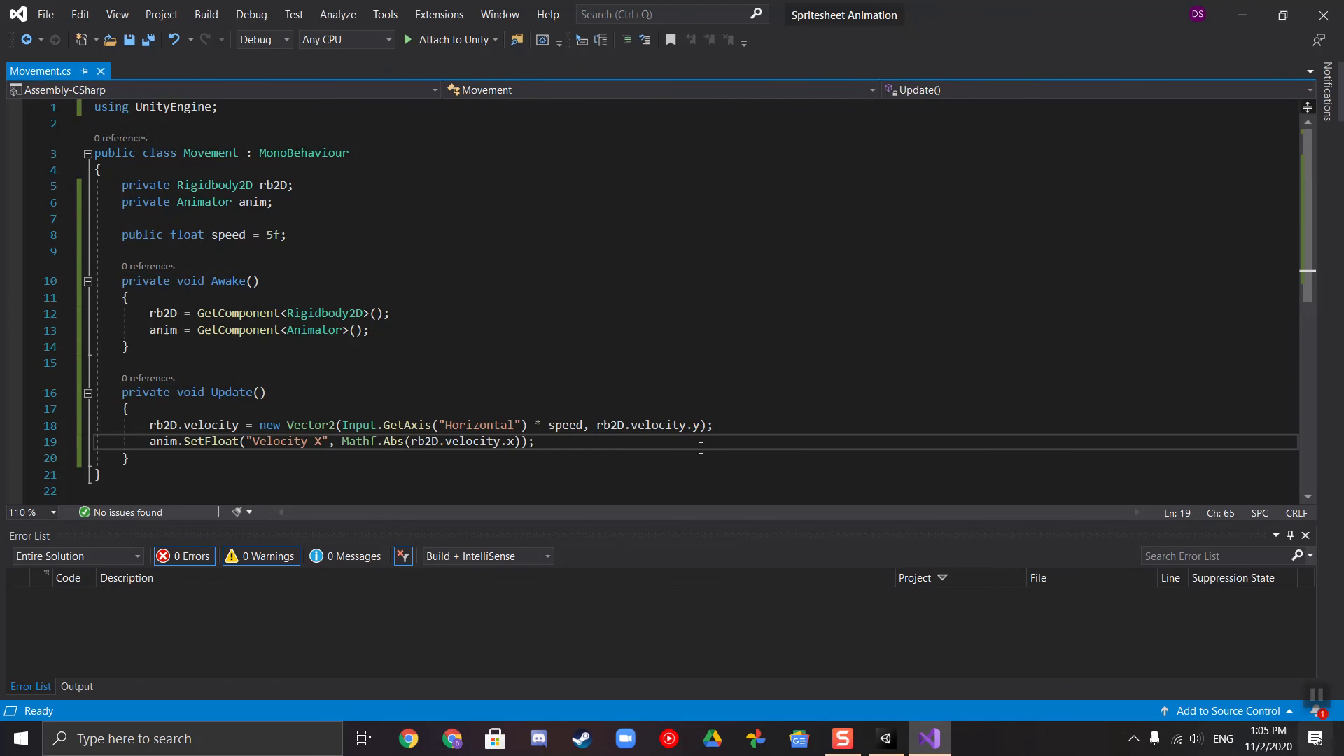
{"action": "left_click", "coordinate": [352, 201]}
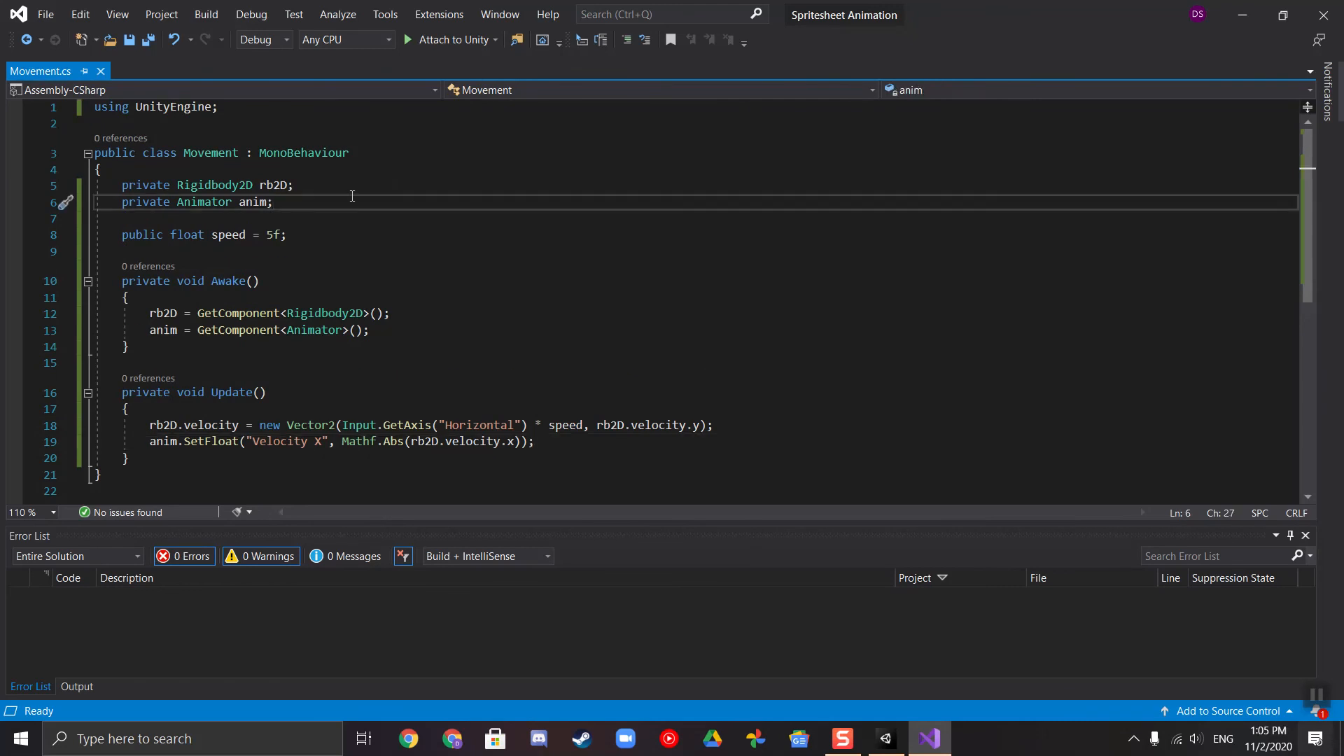
{"action": "key", "text": "Return"}
{"action": "type", "text": "p"}
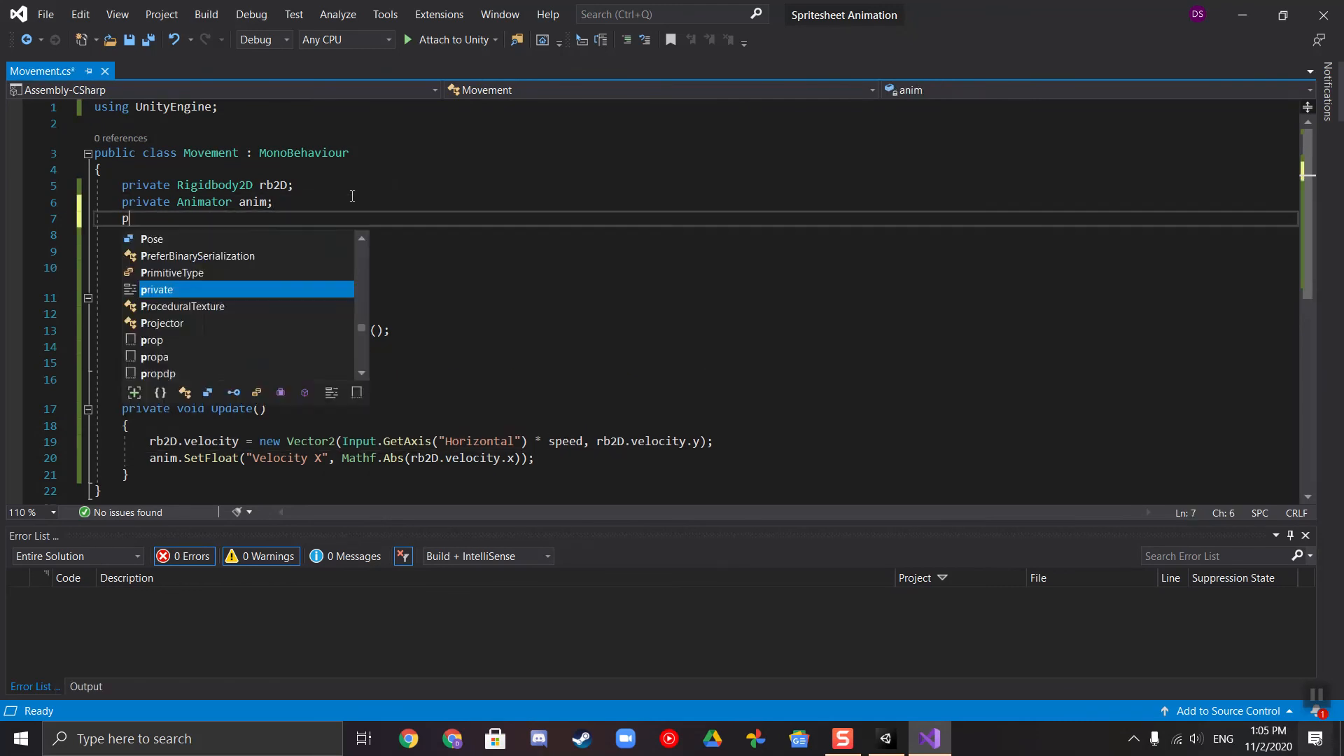
{"action": "type", "text": "rivate SpriteRenderer sprt"}
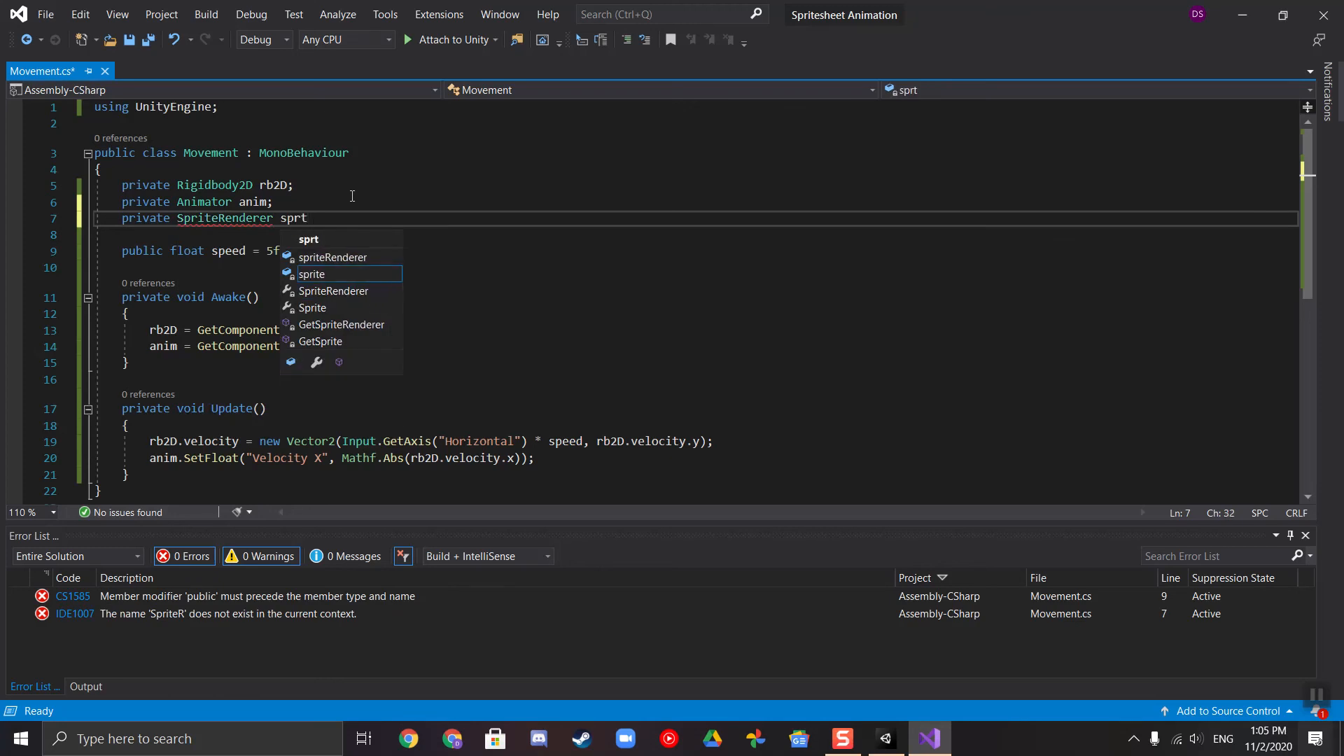
{"action": "type", "text": "Tndr;"}
{"action": "key", "text": "ctrl+s"}
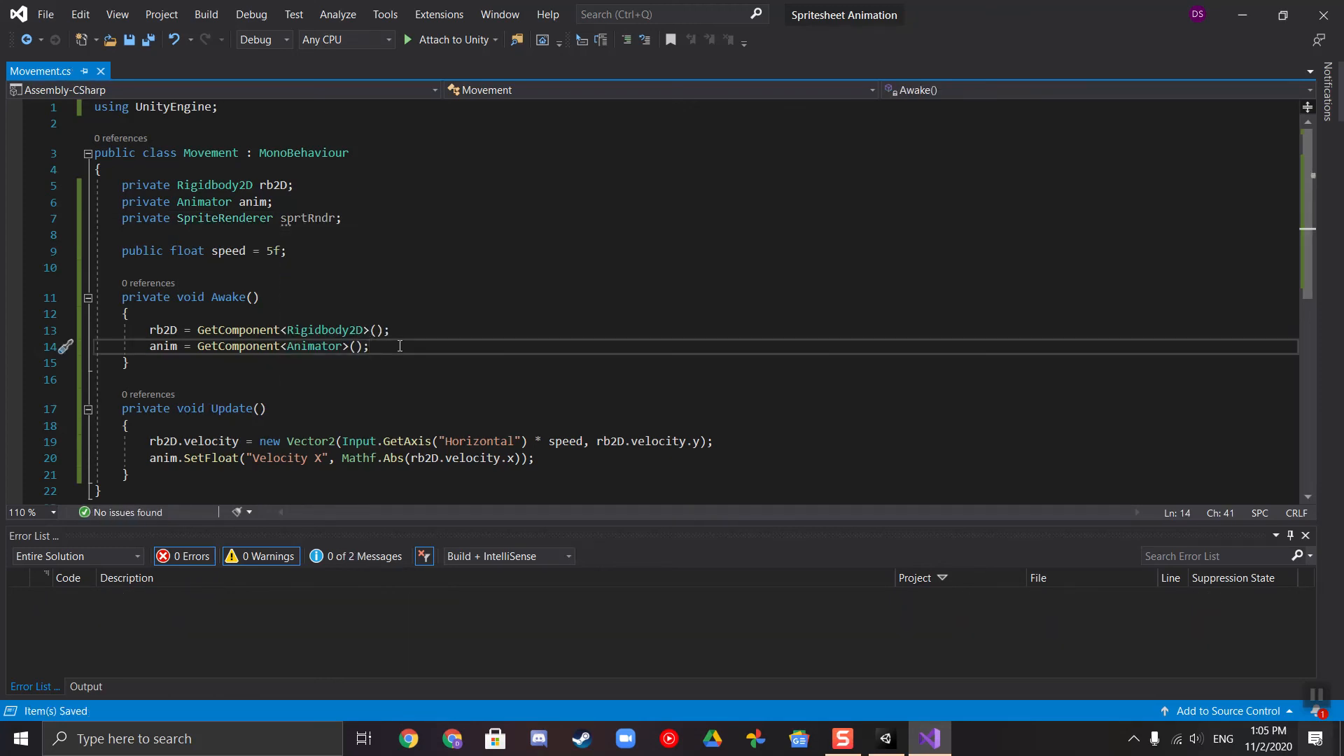
Step: In Awake, assign sprtRndr with GetComponent<SpriteRenderer>() below the anim assignment
{"action": "key", "text": "Return"}
{"action": "type", "text": "sp"}
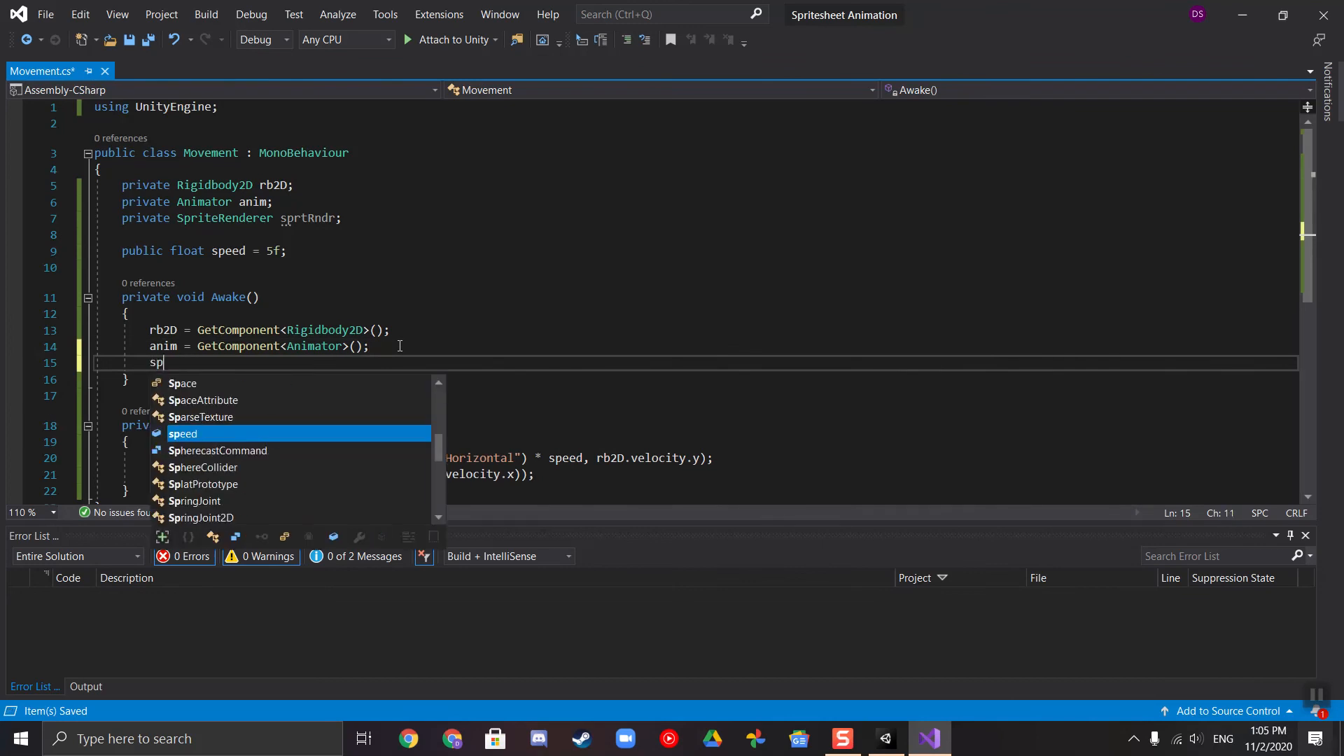
{"action": "type", "text": "rtRndr = "}
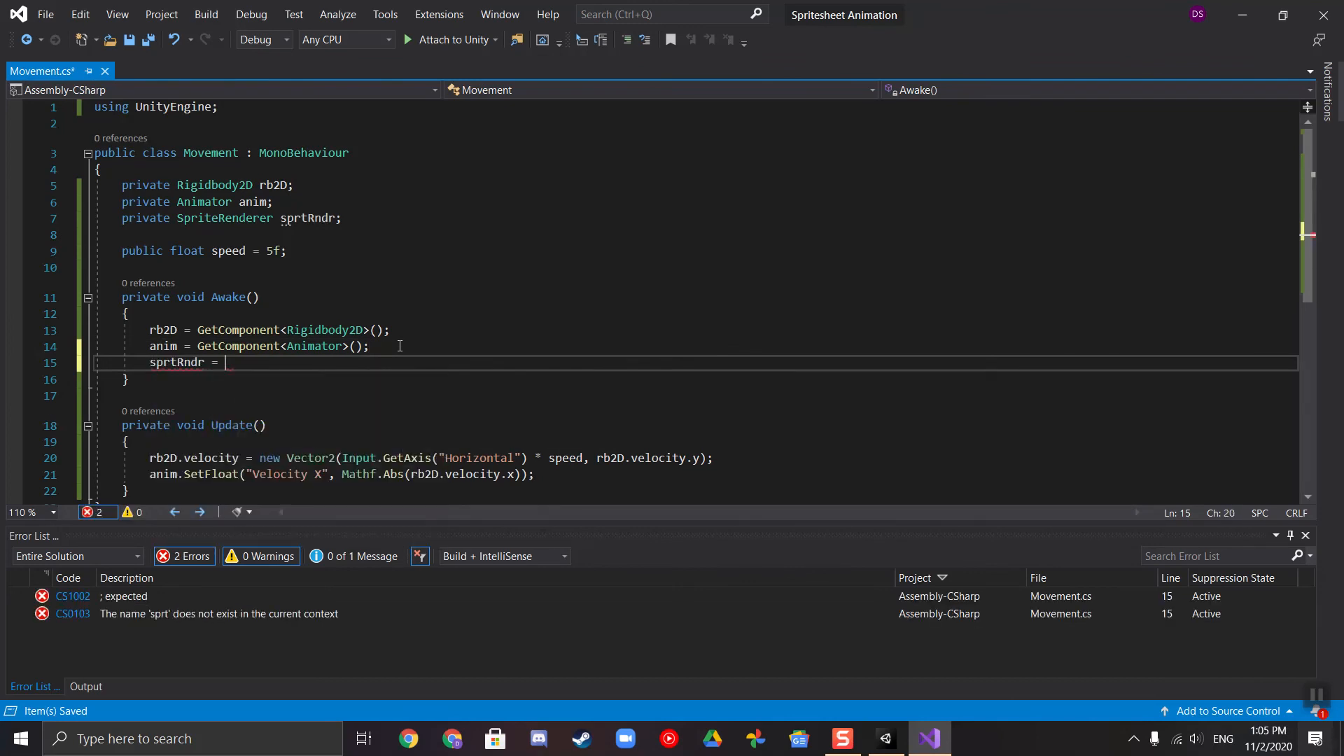
{"action": "type", "text": "GetComponent<Sprite"}
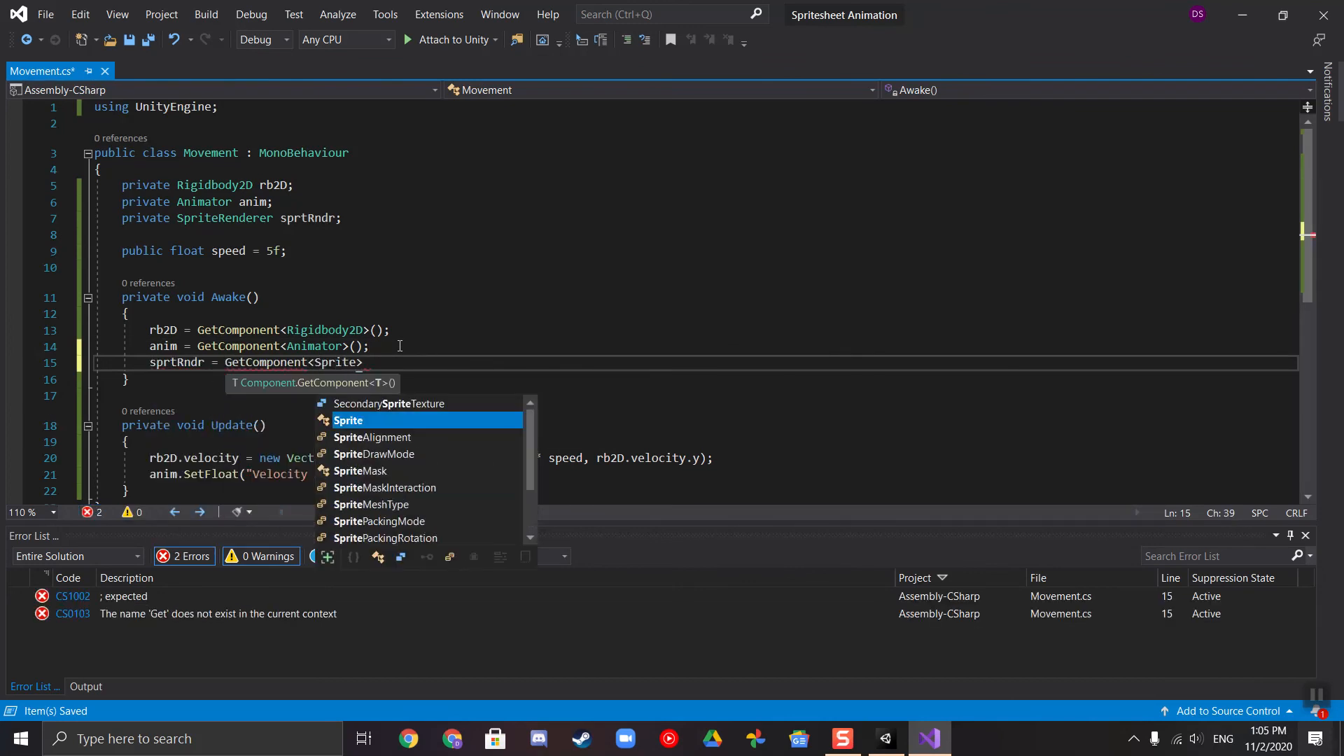
{"action": "type", "text": "Renderer"}
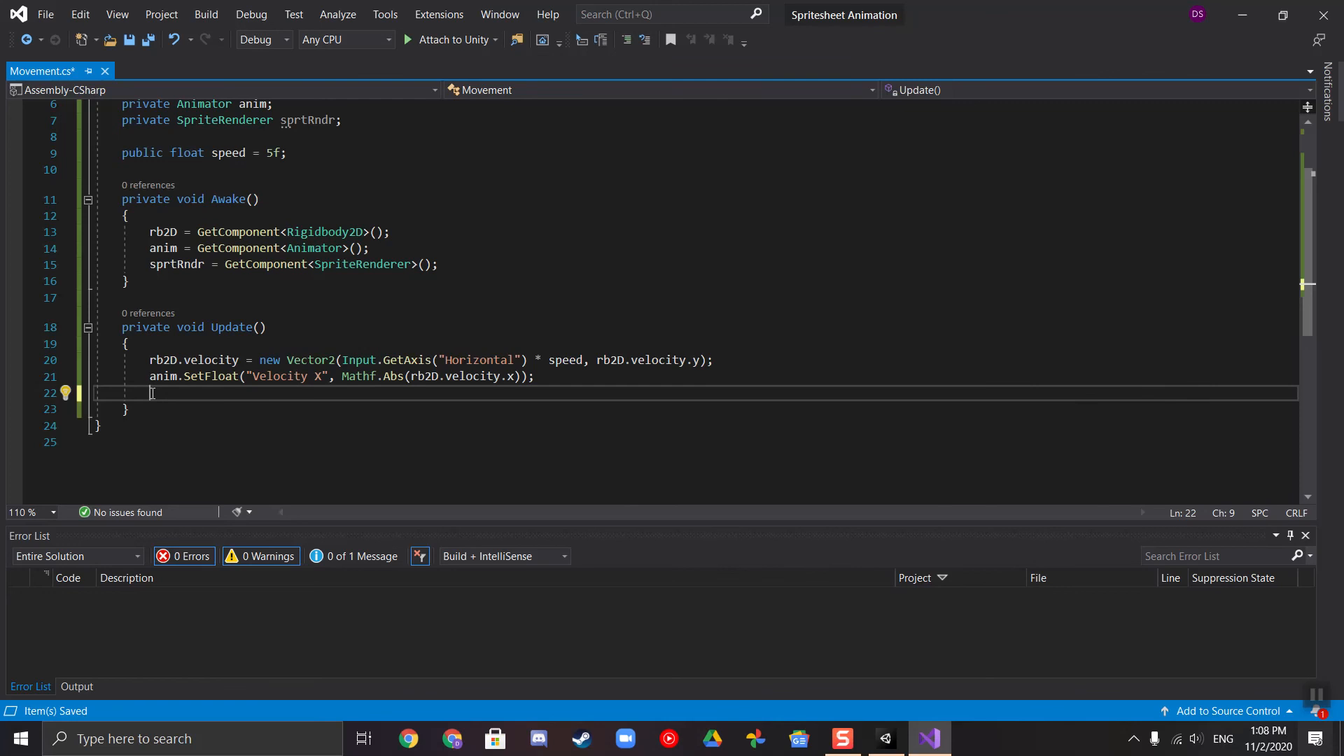
Step: At the end of Update, add an if statement setting sprtRndr.flipX to false when rb2D.velocity.x > 0f
{"action": "type", "text": "if ("}
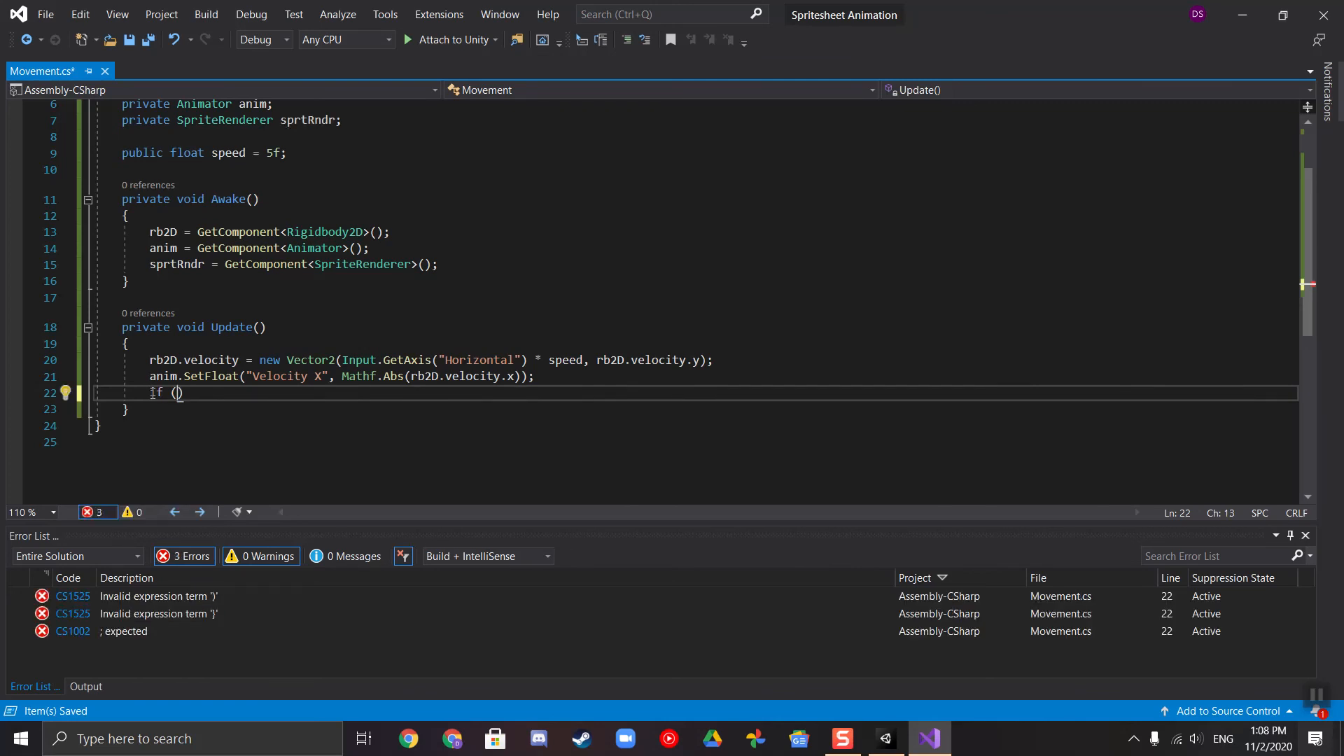
{"action": "type", "text": "rb2D.velocity.x "}
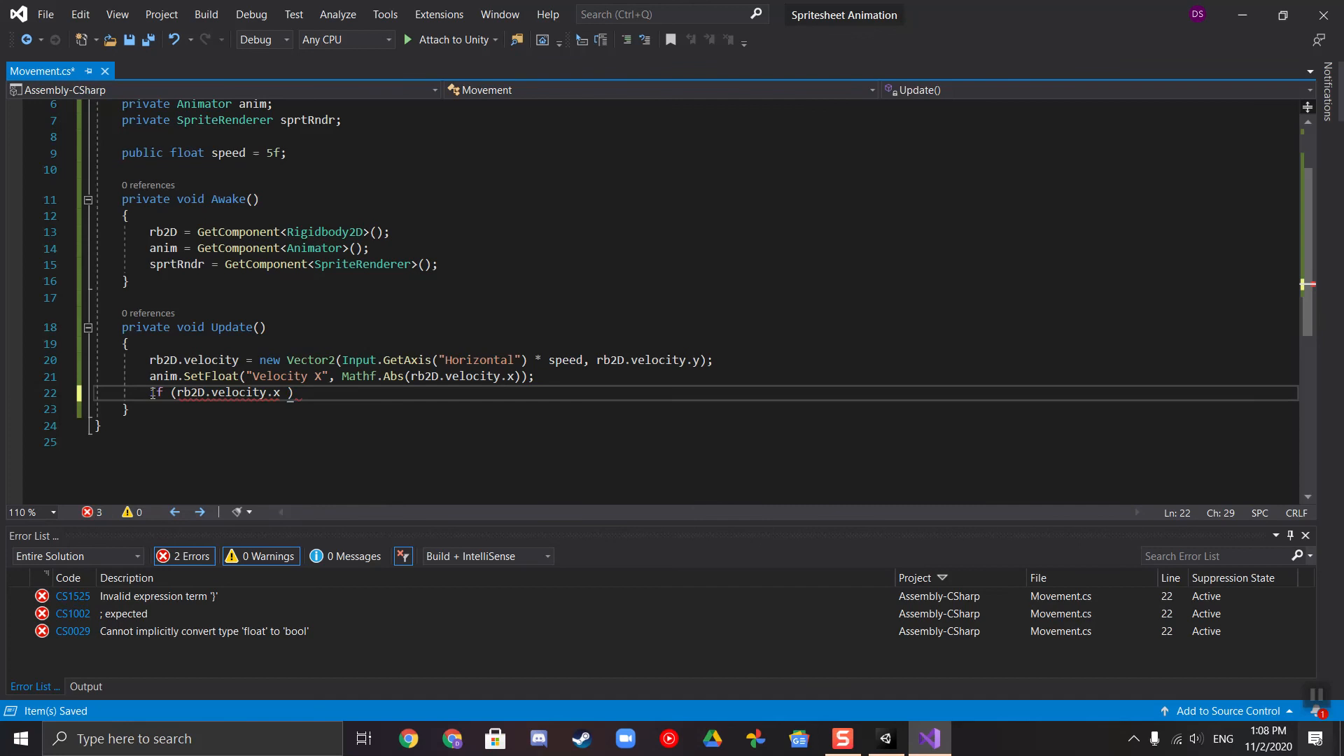
{"action": "type", "text": "> 0f)"}
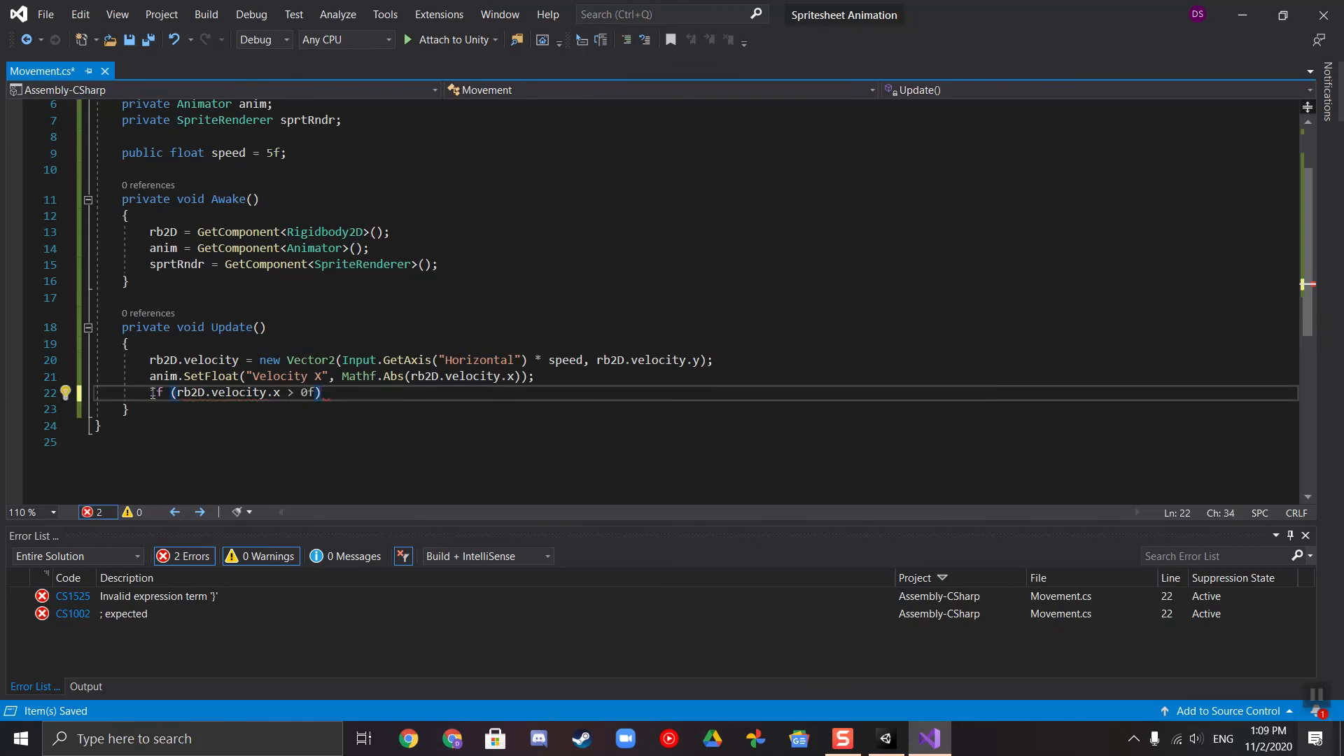
{"action": "key", "text": "Return"}
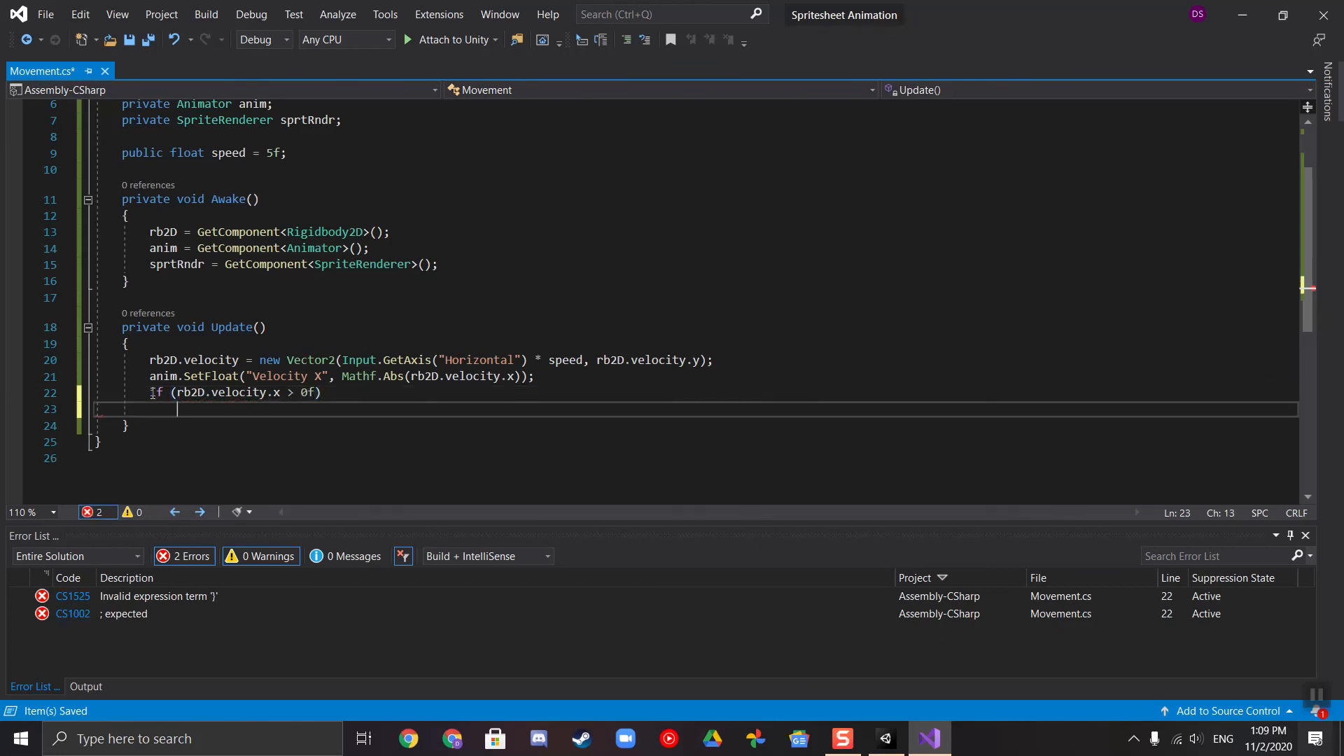
{"action": "type", "text": "sprtRndr.fl"}
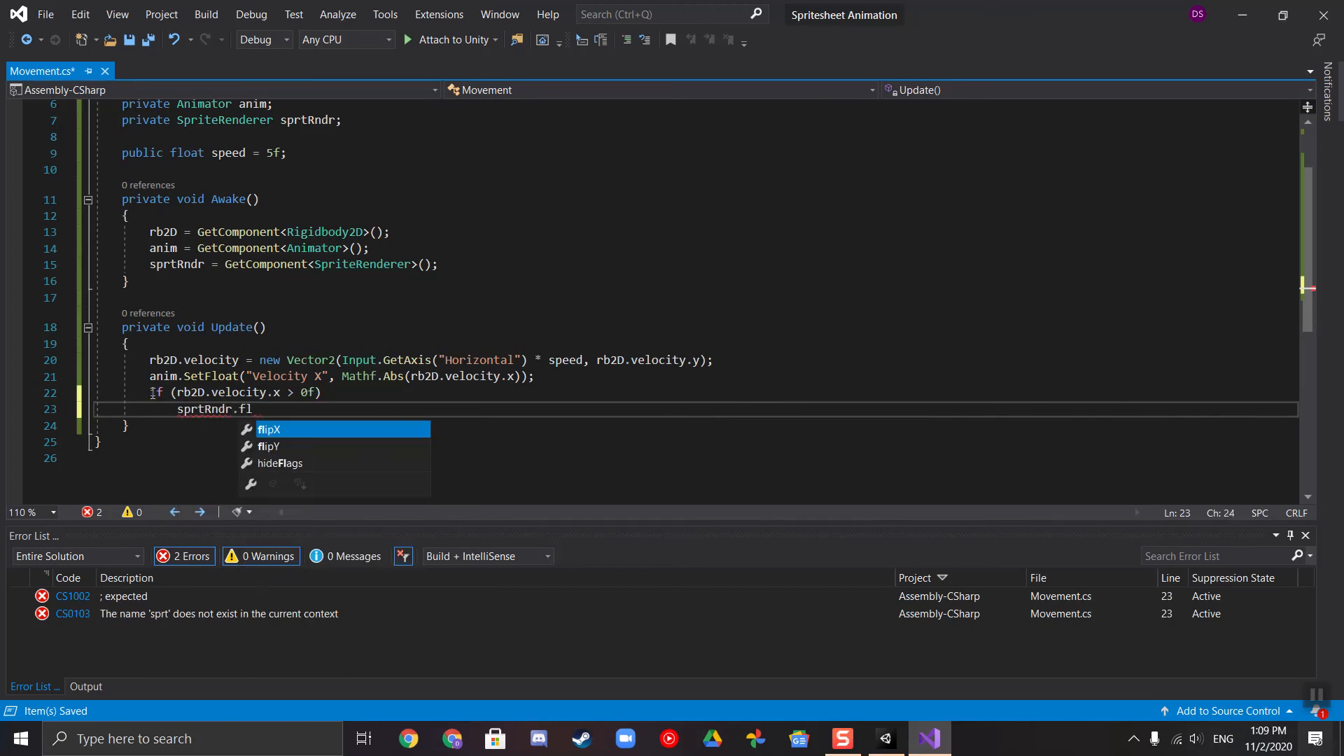
{"action": "key", "text": "Tab"}
{"action": "type", "text": "= false;"}
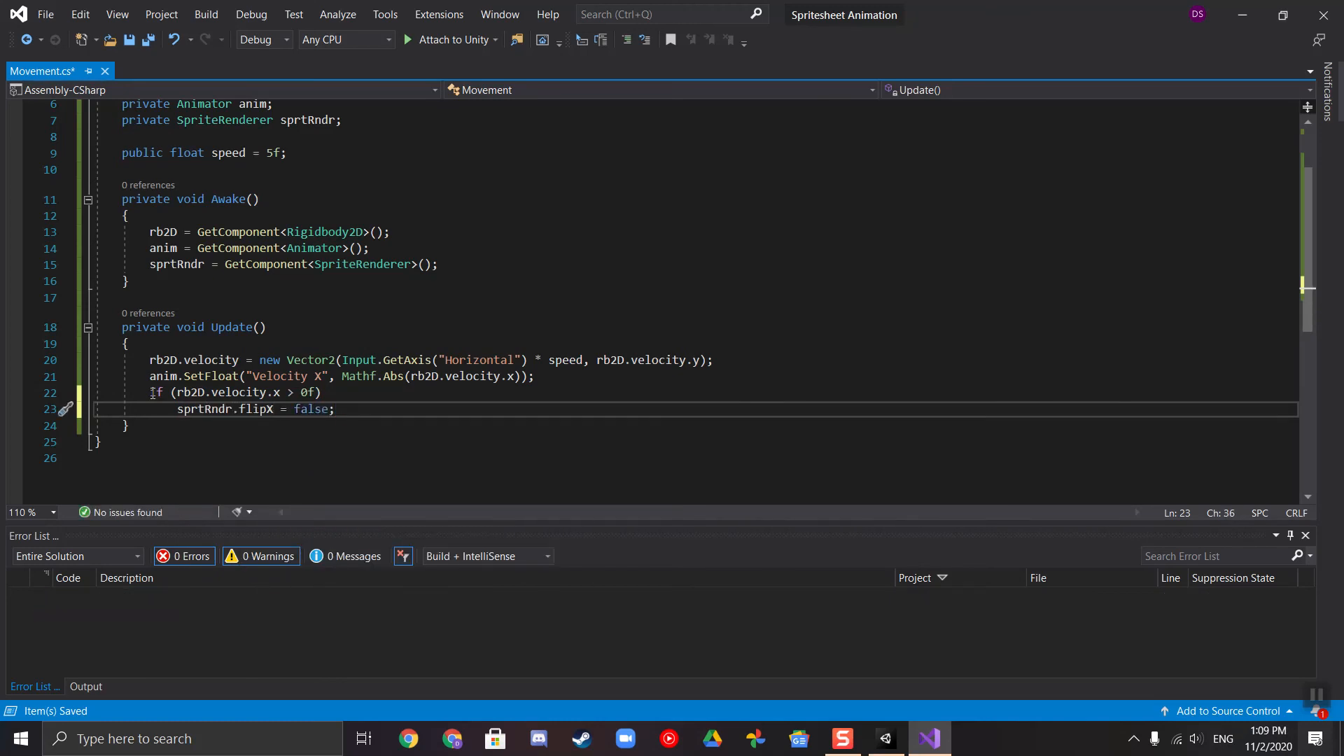
Step: Add an else if branch setting sprtRndr.flipX to true when rb2D.velocity.x < 0f, and save the script
{"action": "key", "text": "Return"}
{"action": "type", "text": "else "}
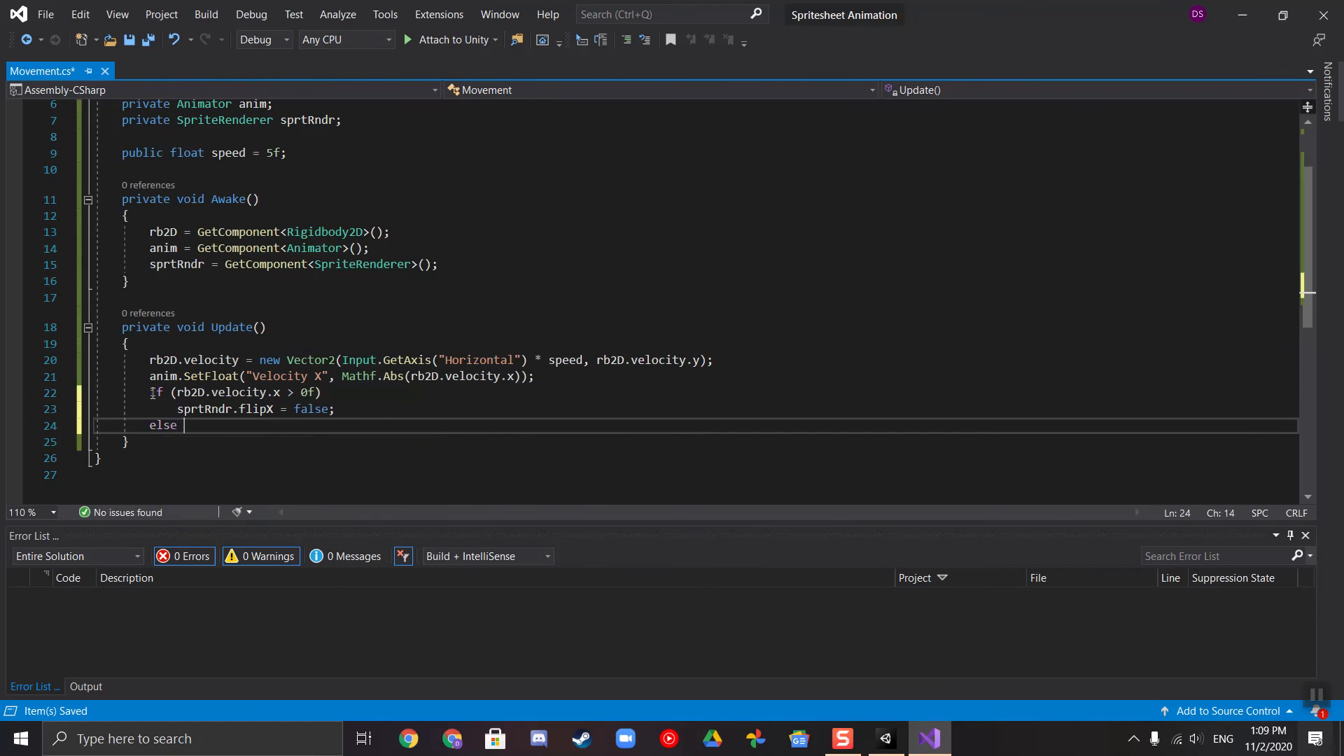
{"action": "type", "text": "if (rb2D.velocity."}
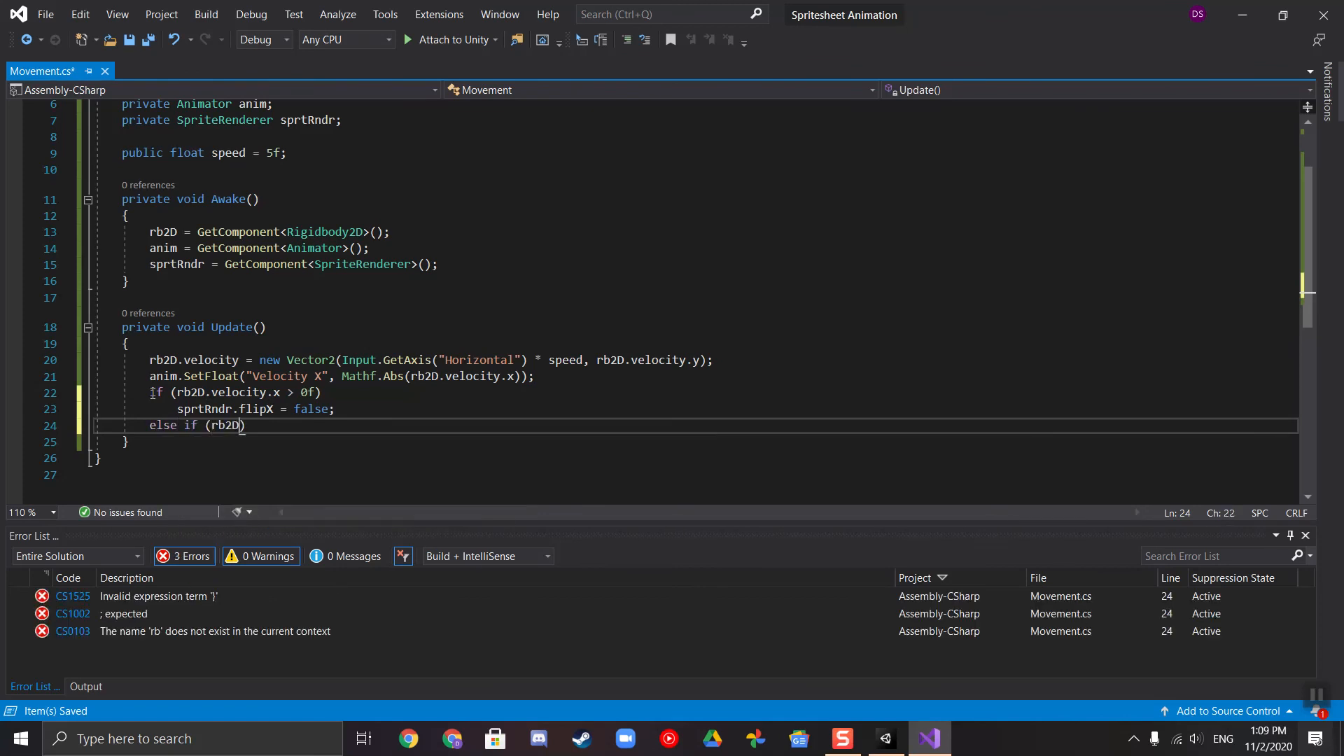
{"action": "type", "text": "x <"}
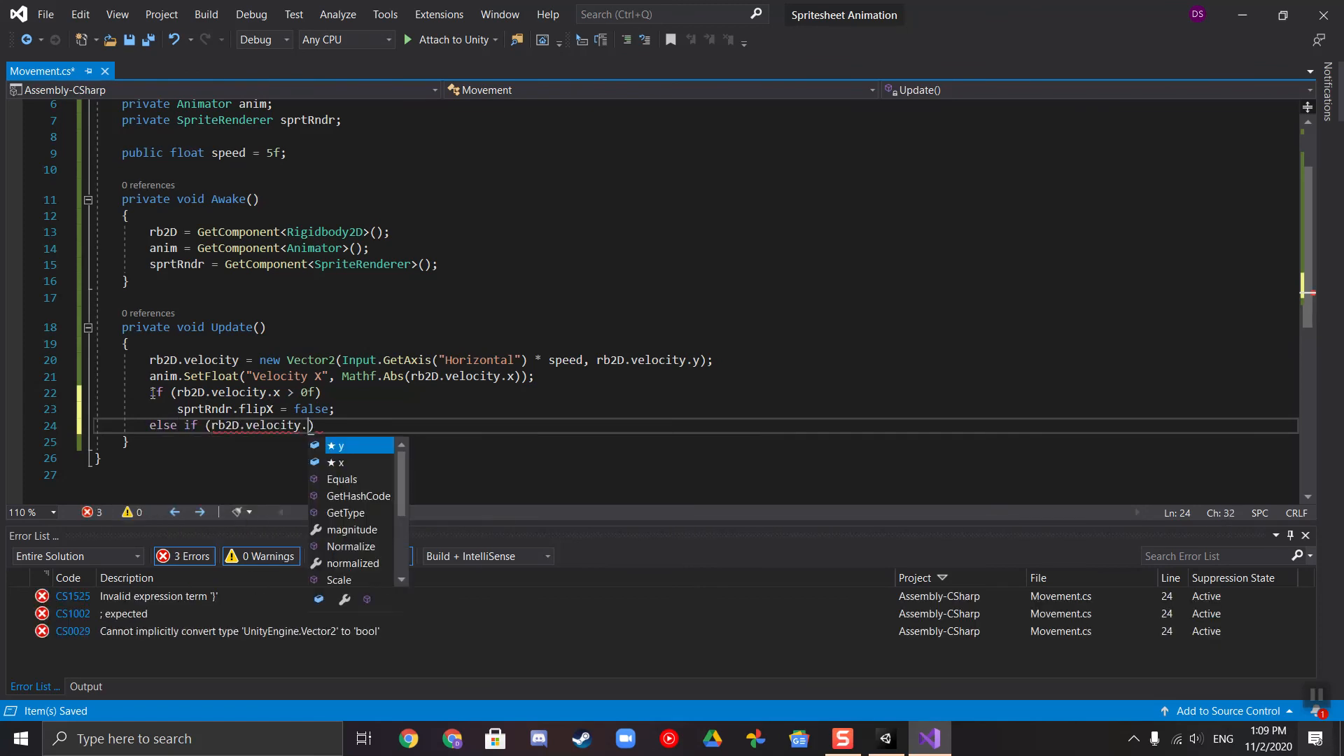
{"action": "type", "text": " 0f)"}
{"action": "key", "text": "Return"}
{"action": "type", "text": "sp"}
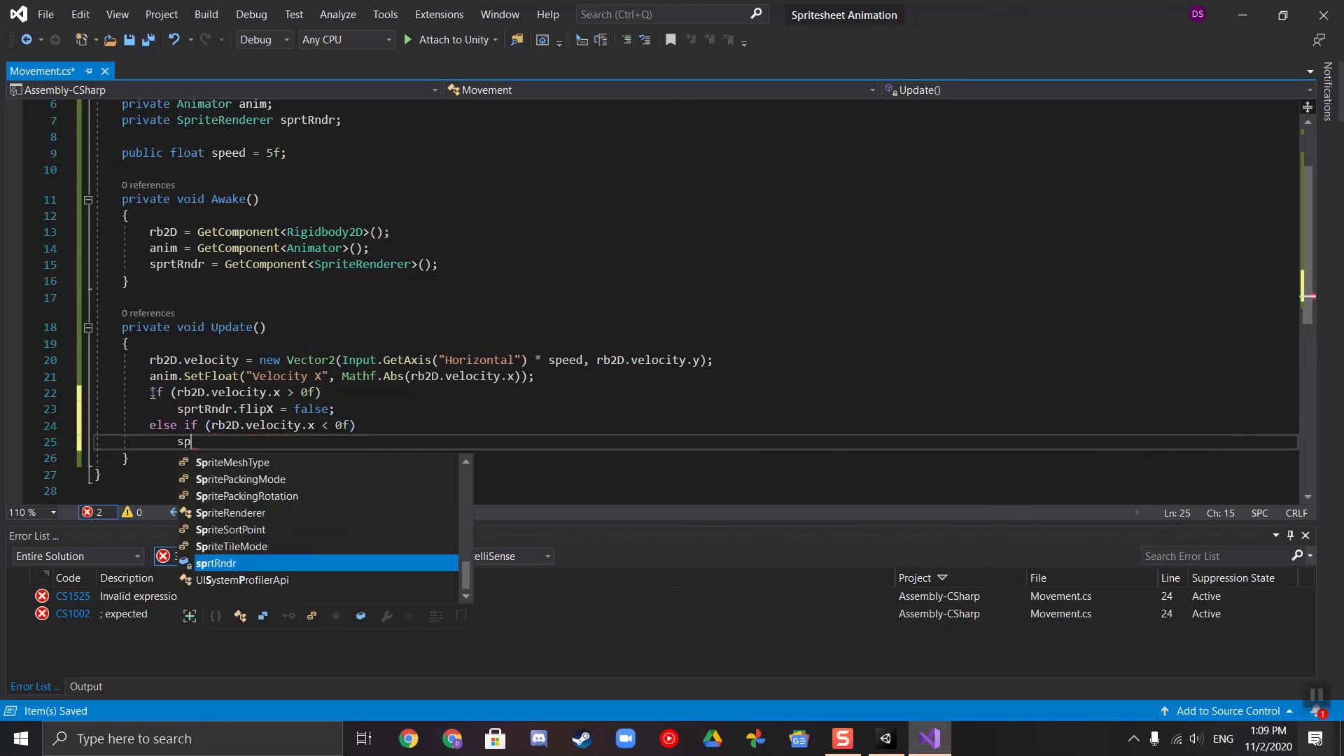
{"action": "type", "text": "rtRndr.flipX "}
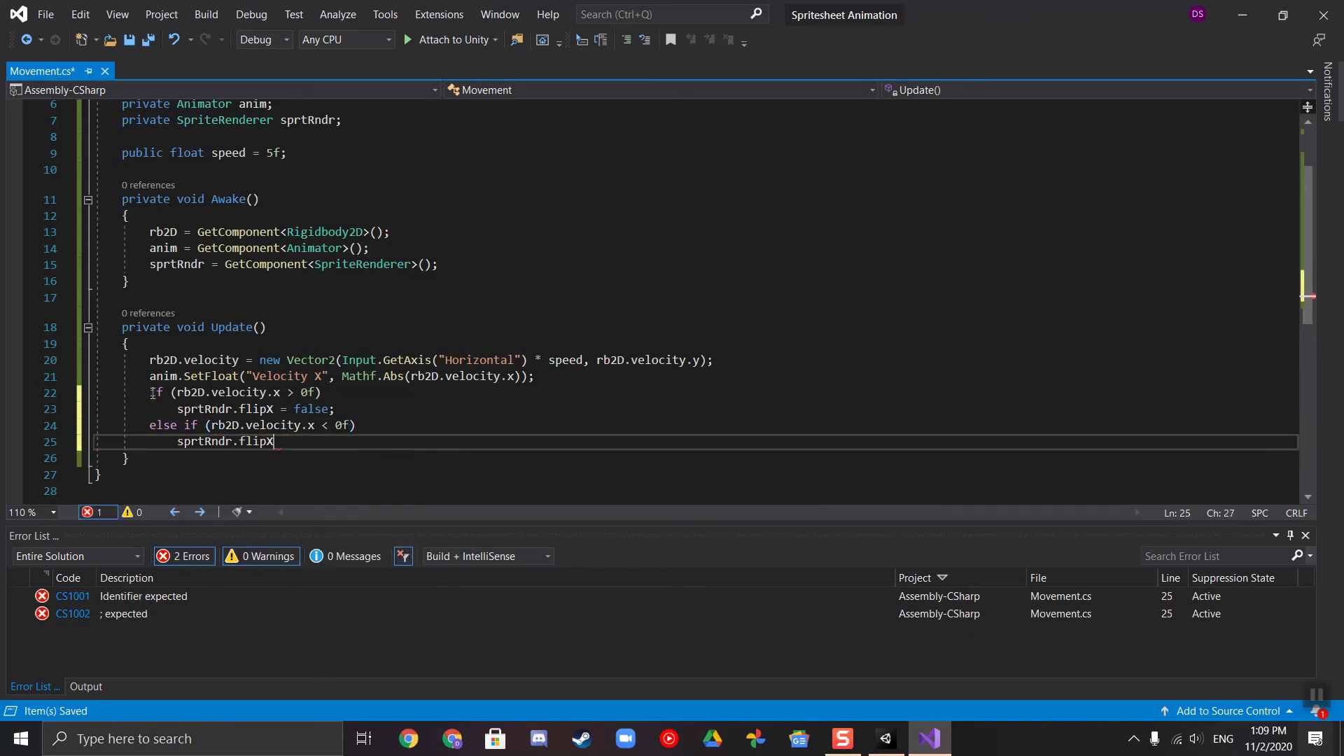
{"action": "type", "text": "= true;"}
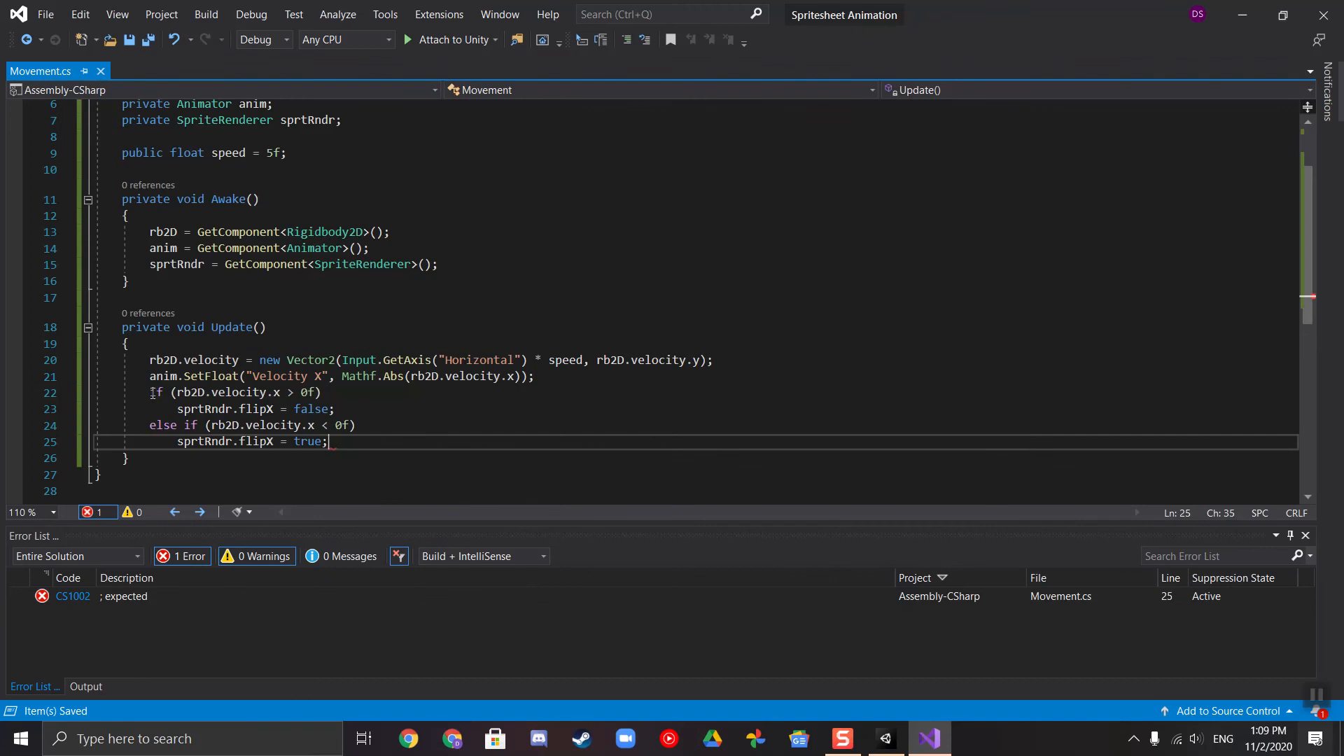
Step: Return to Unity, test the sprite flipping by moving the player left and right in Play mode, and stop the game
{"action": "left_click", "coordinate": [876, 735]}
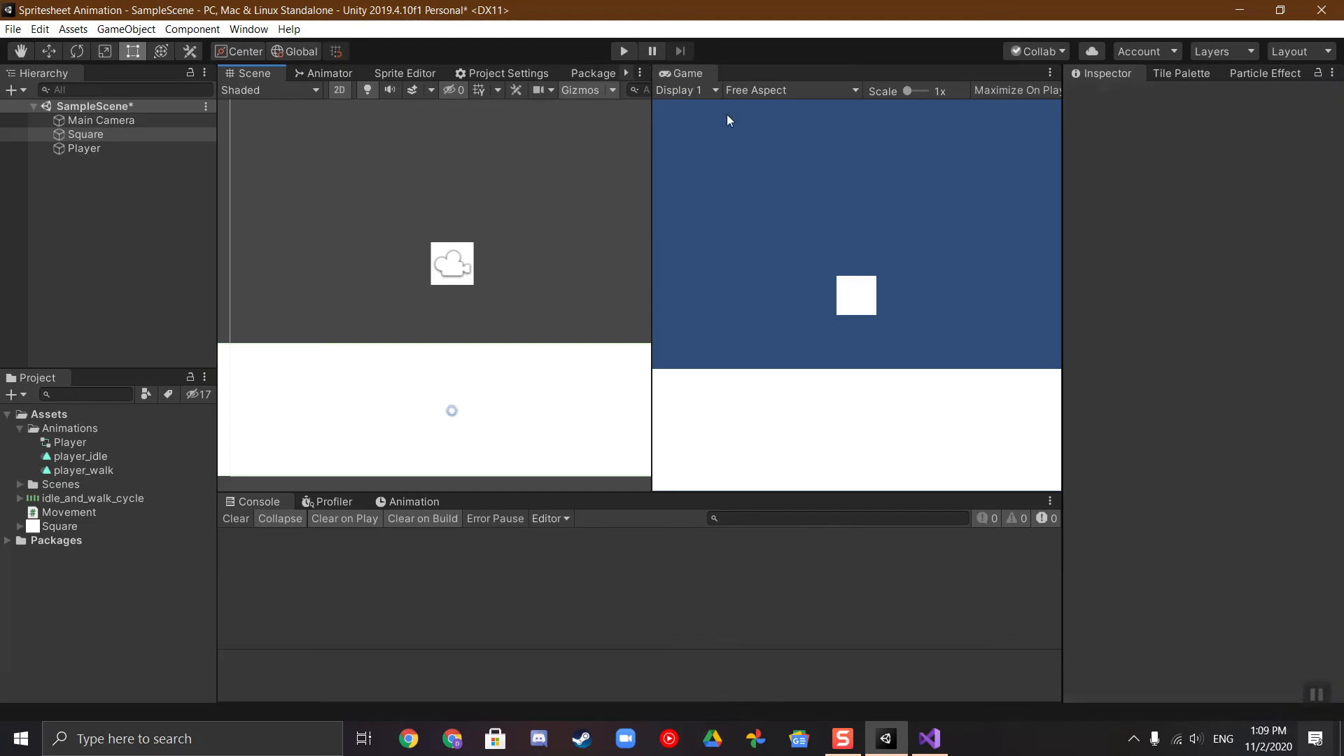
{"action": "left_click", "coordinate": [629, 57]}
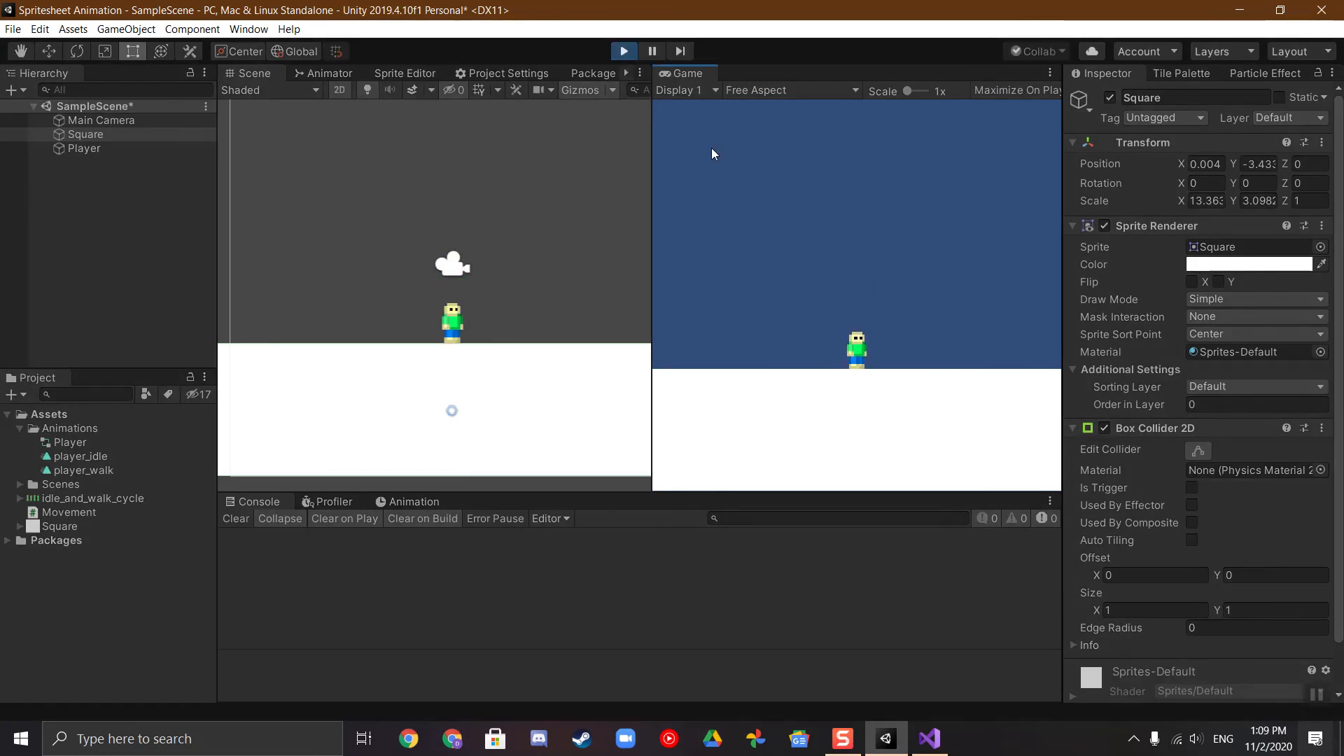
{"action": "key", "text": "Left"}
{"action": "key", "text": "Right"}
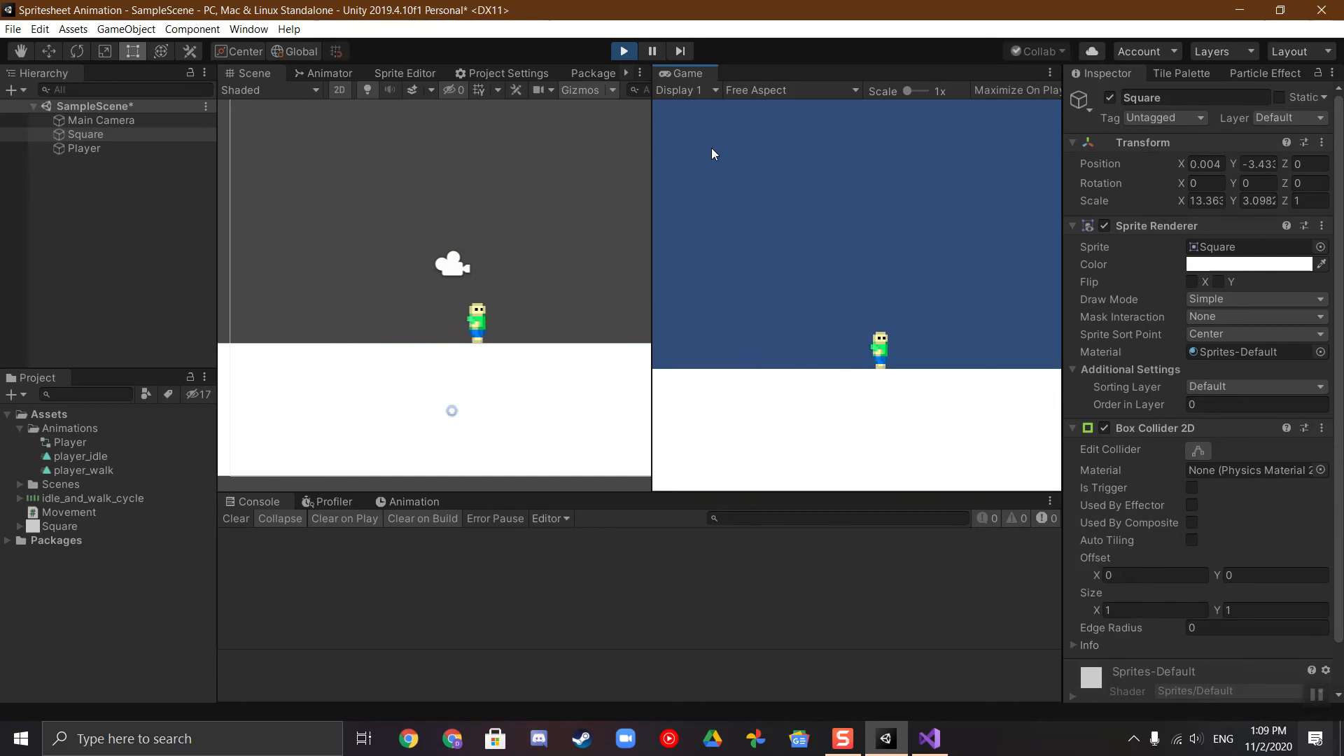
{"action": "key", "text": "Left"}
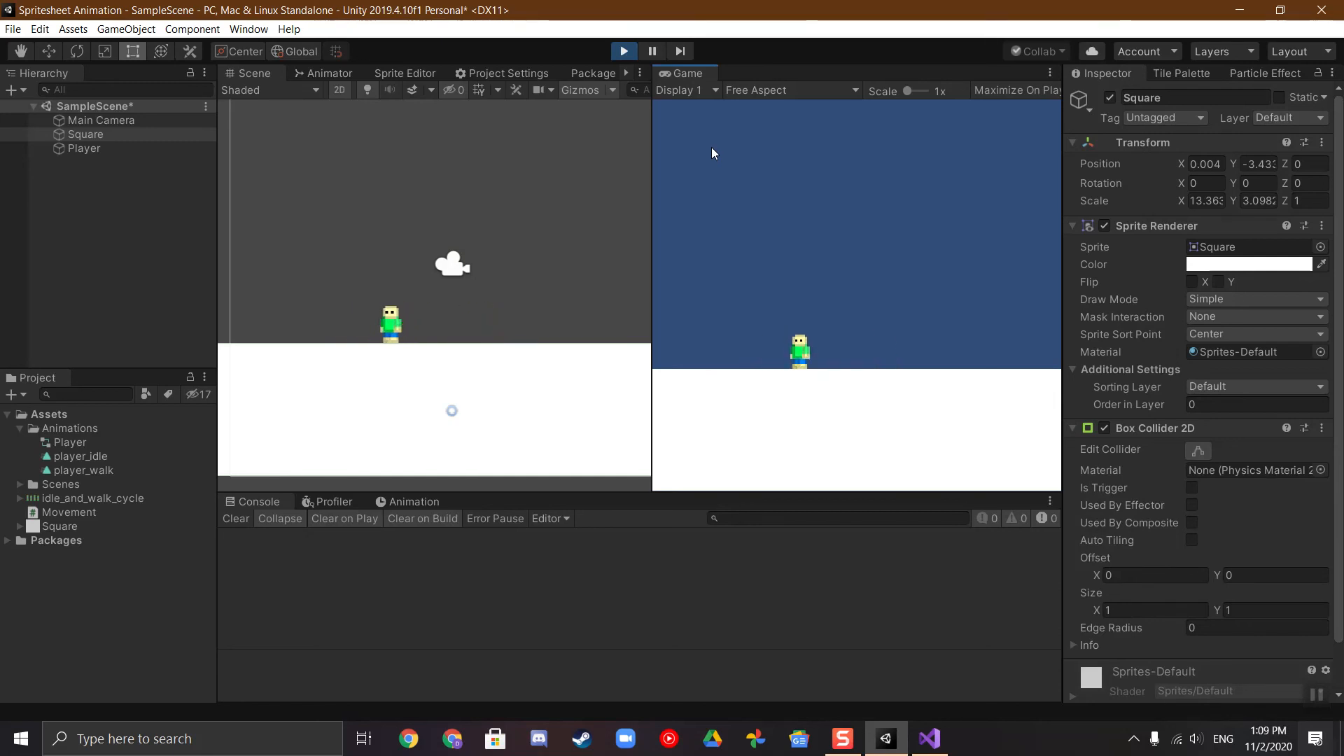
{"action": "left_click", "coordinate": [623, 51]}
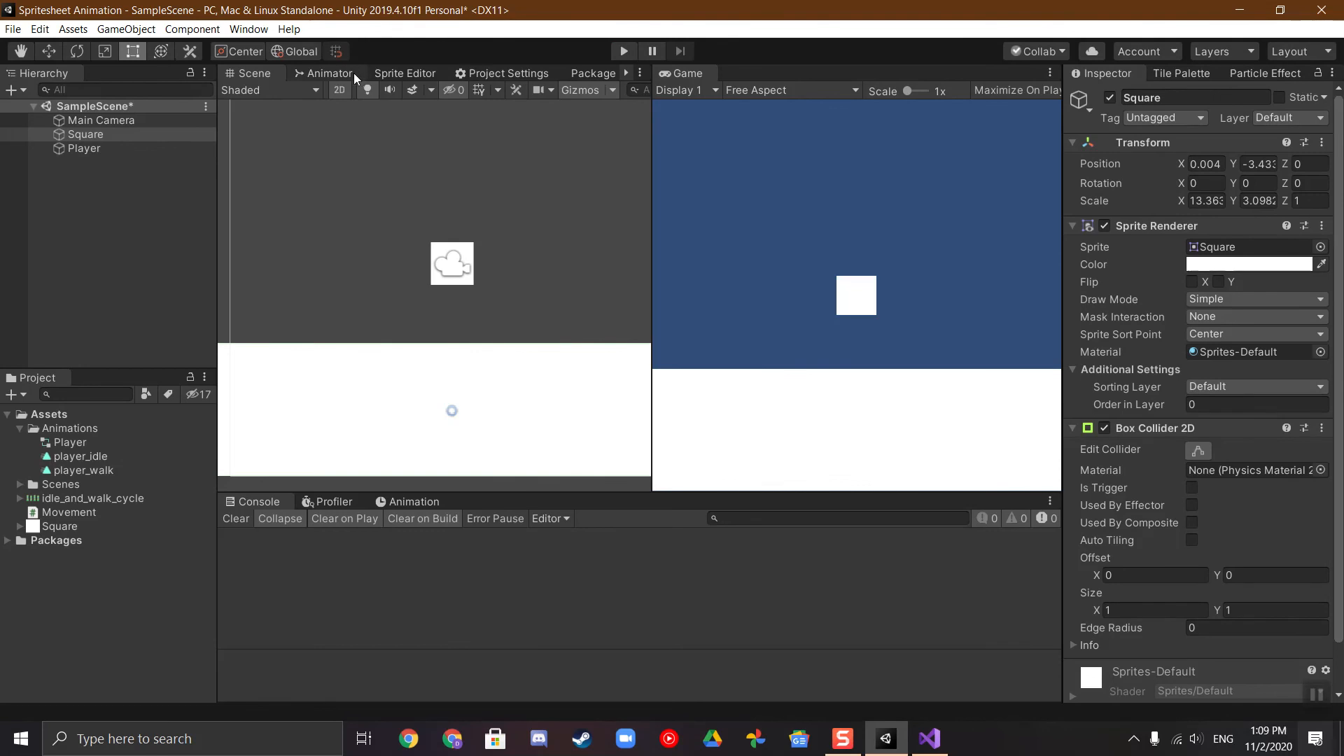
Step: In the Animator, set the speed of the player_idle state to 0.25 and of the player_walk state to 0.5
{"action": "left_click", "coordinate": [354, 73]}
{"action": "left_click", "coordinate": [497, 304]}
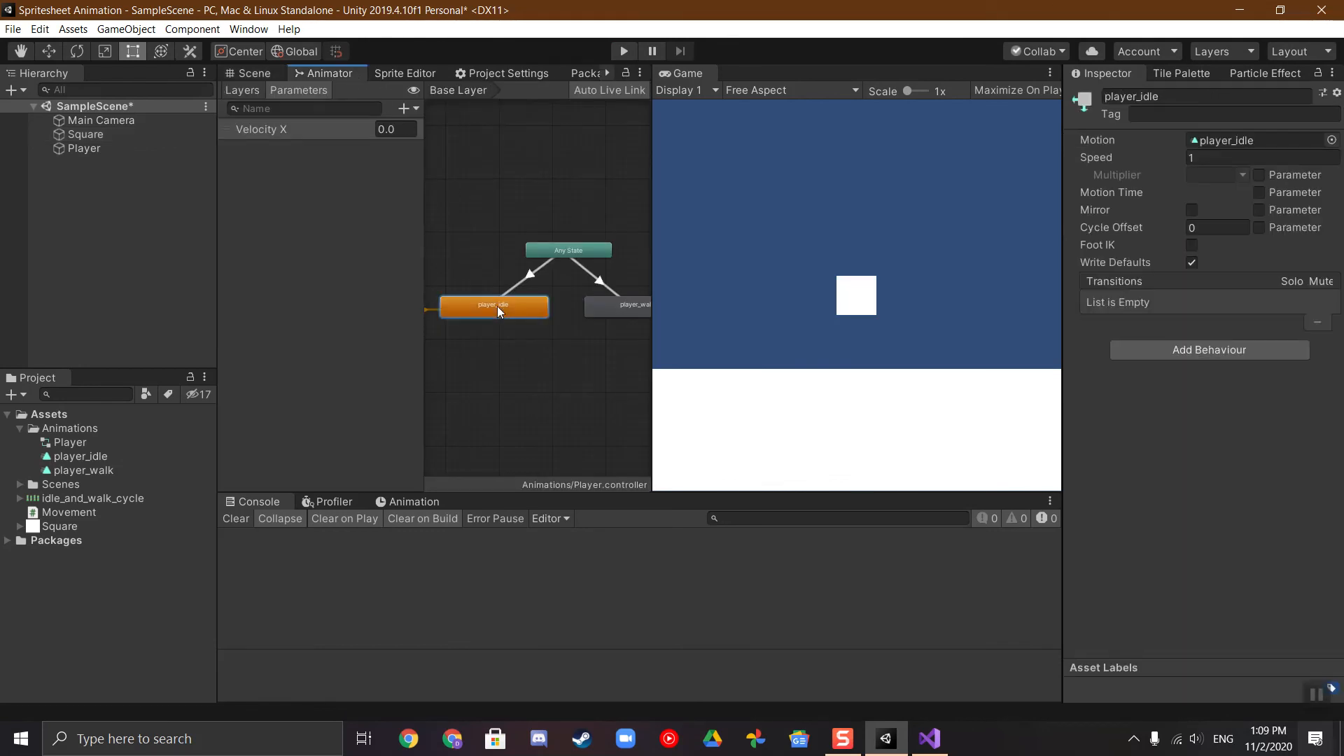
{"action": "left_click", "coordinate": [1207, 157]}
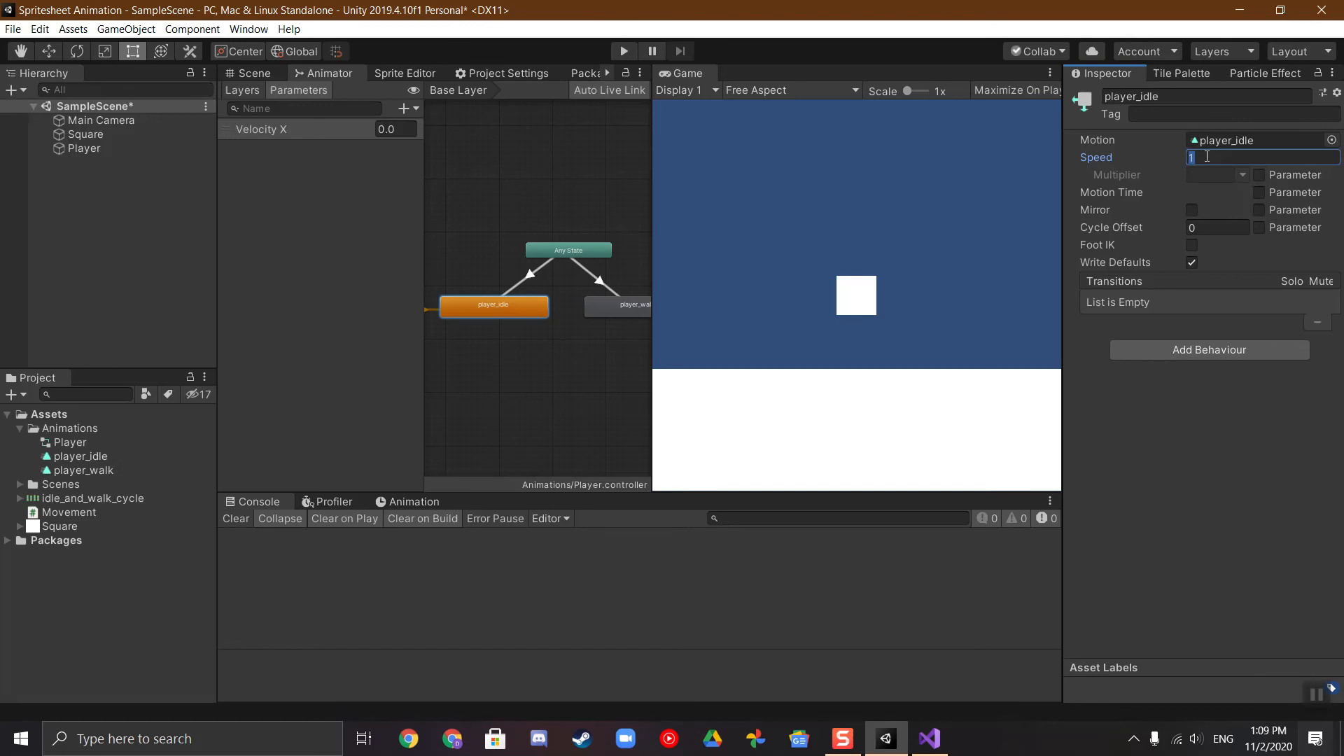
{"action": "type", "text": "0.25"}
{"action": "left_click", "coordinate": [607, 314]}
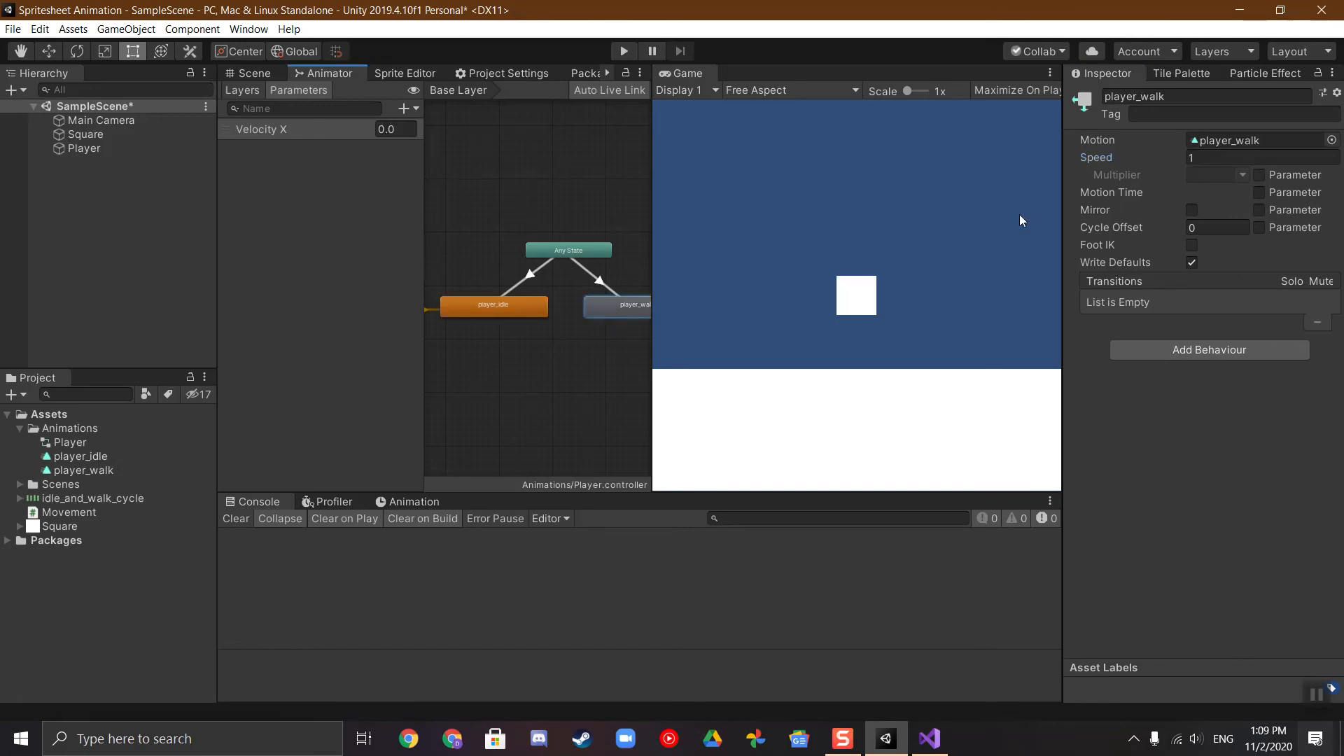
{"action": "left_click", "coordinate": [1203, 158]}
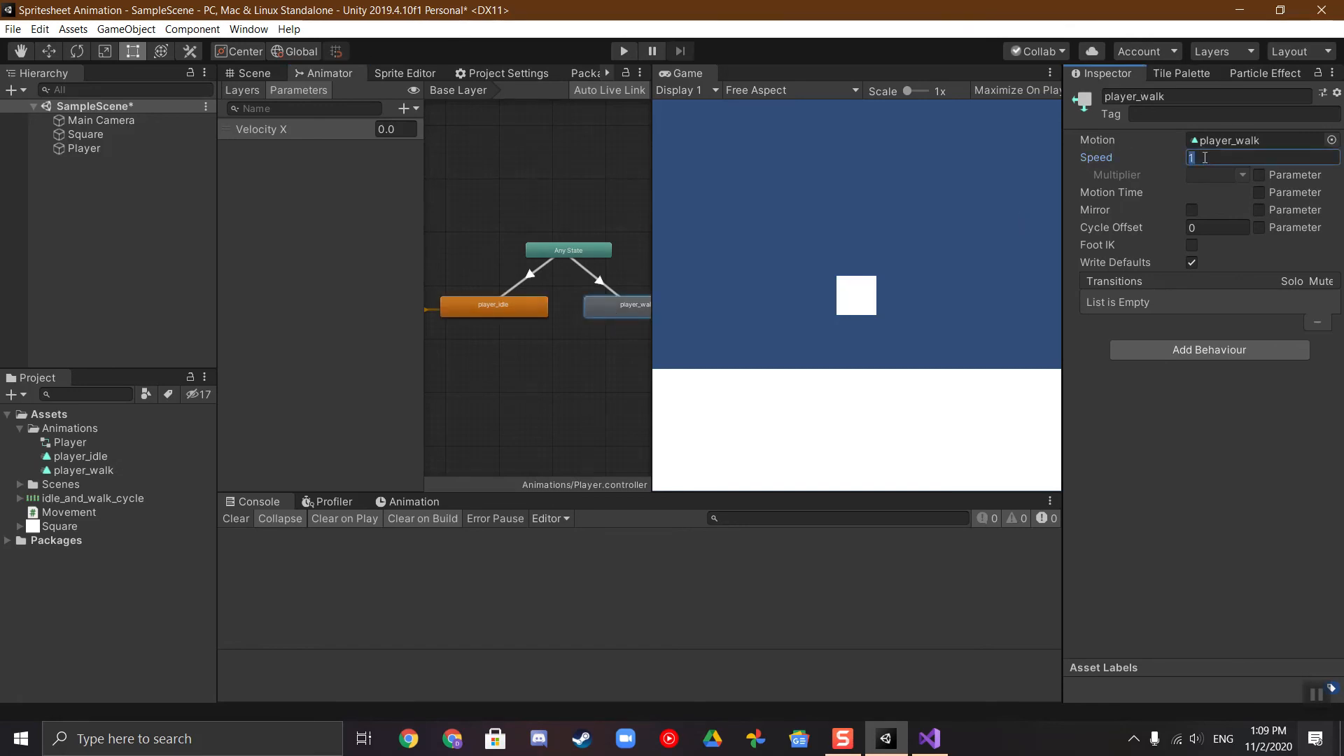
{"action": "type", "text": "0.5"}
Step: Check the idle and walk animation speeds by moving the player both ways in Play mode, and stop the game
{"action": "left_click", "coordinate": [619, 50]}
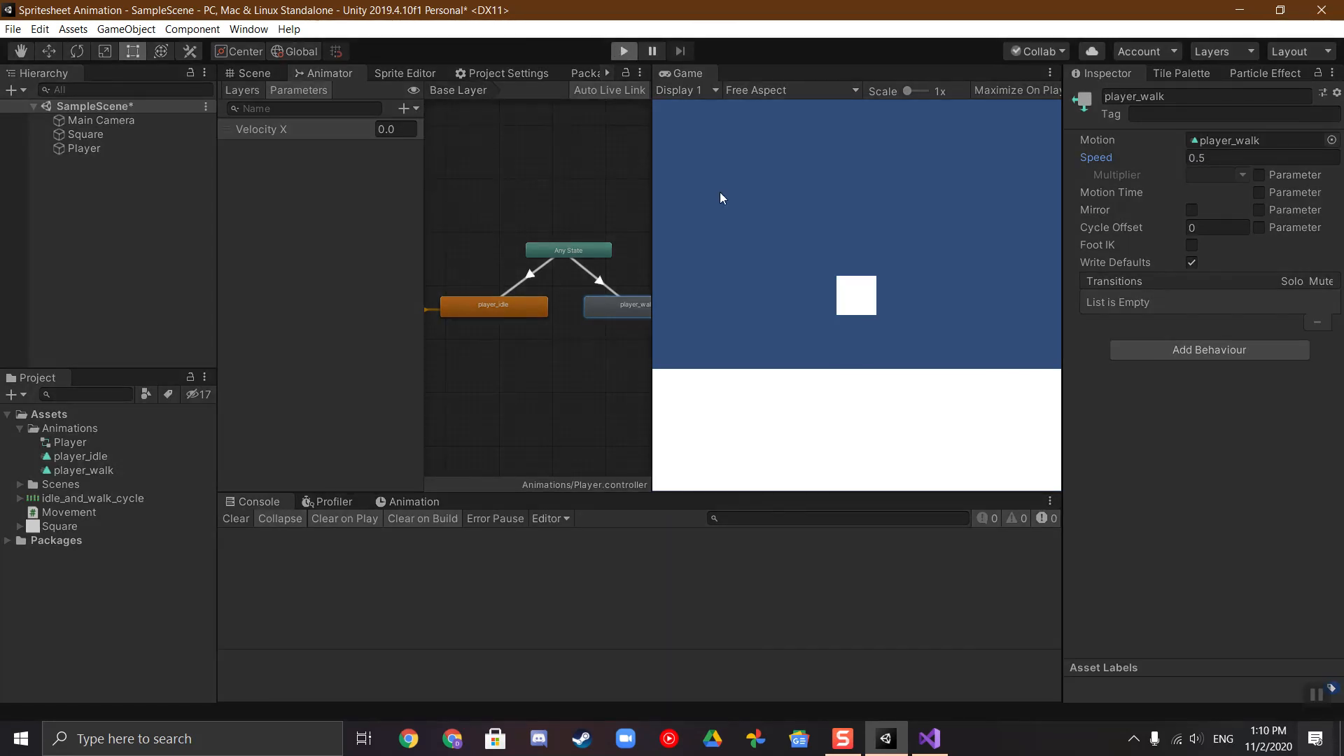
{"action": "key", "text": "Right"}
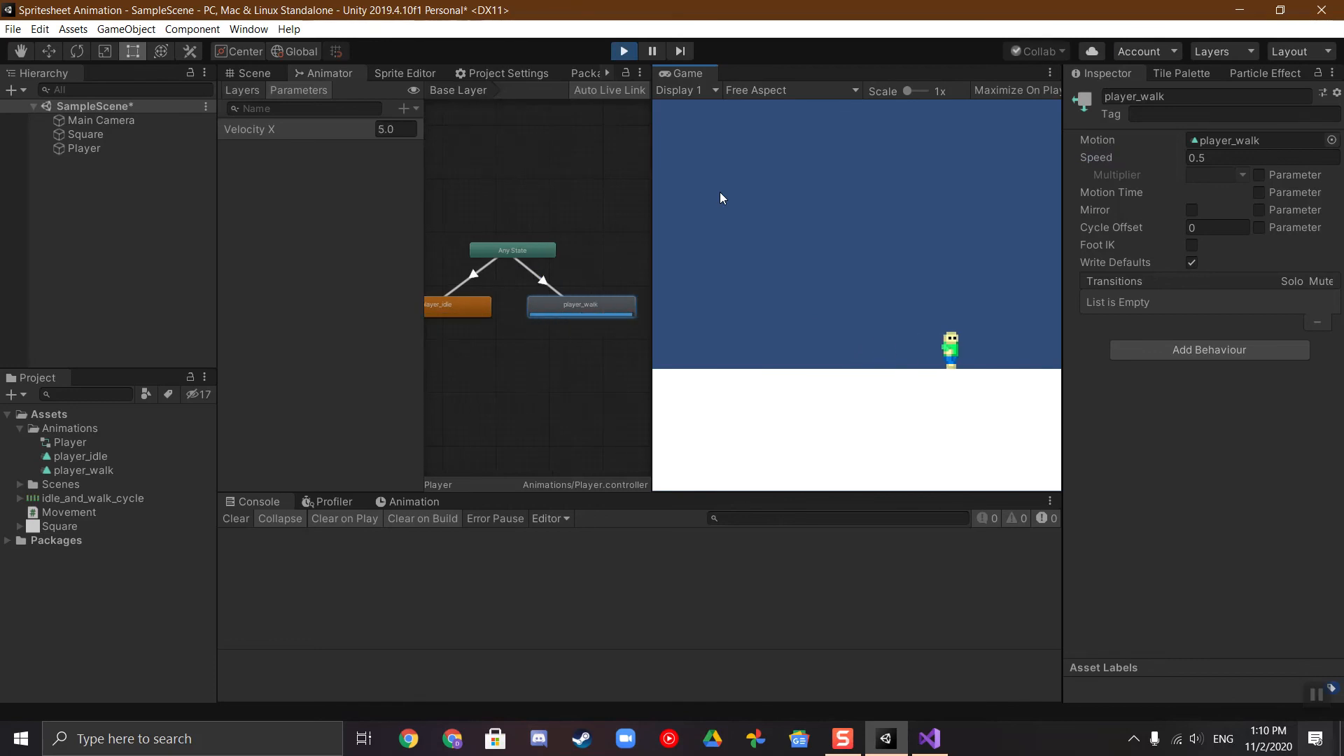
{"action": "key", "text": "Left"}
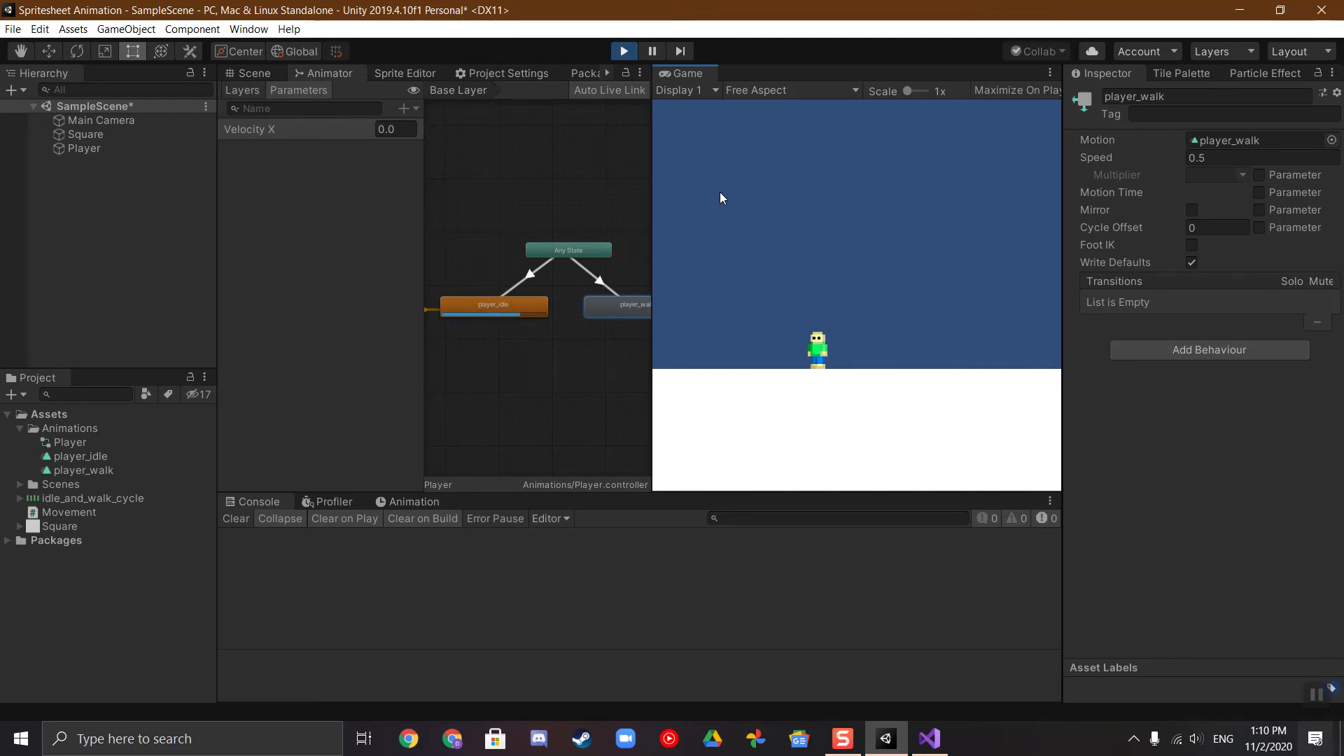
{"action": "key", "text": "Right"}
{"action": "key", "text": "Left"}
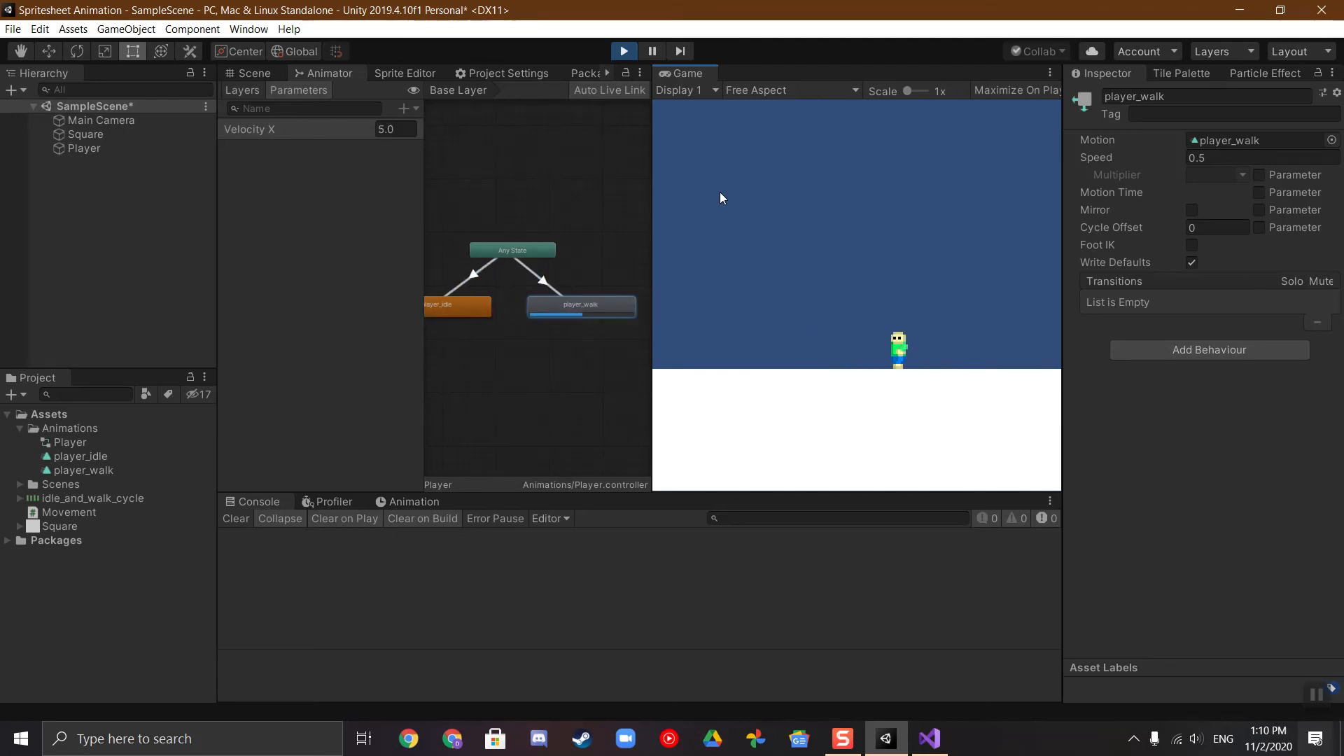
{"action": "left_click", "coordinate": [623, 51]}
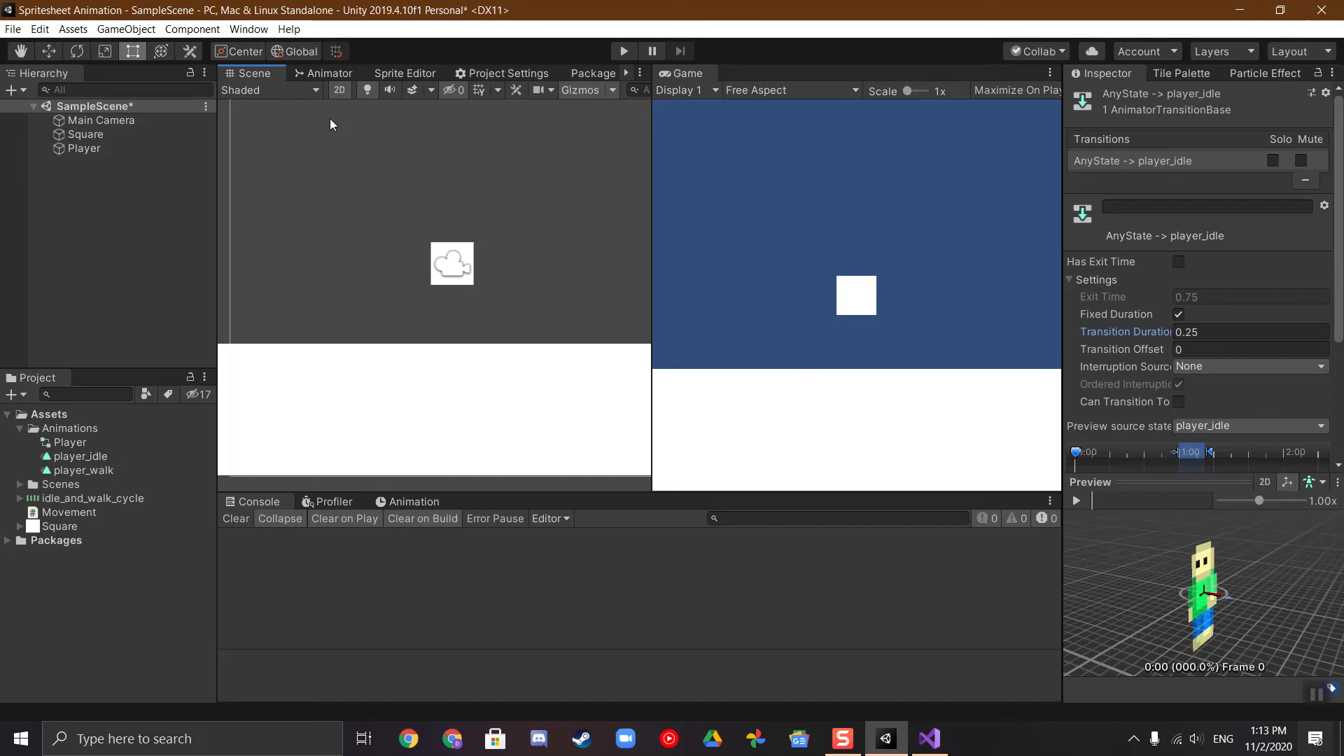
Step: In the Animator, set the Transition Duration of the Any State to player_walk transition to 0
{"action": "left_click", "coordinate": [328, 75]}
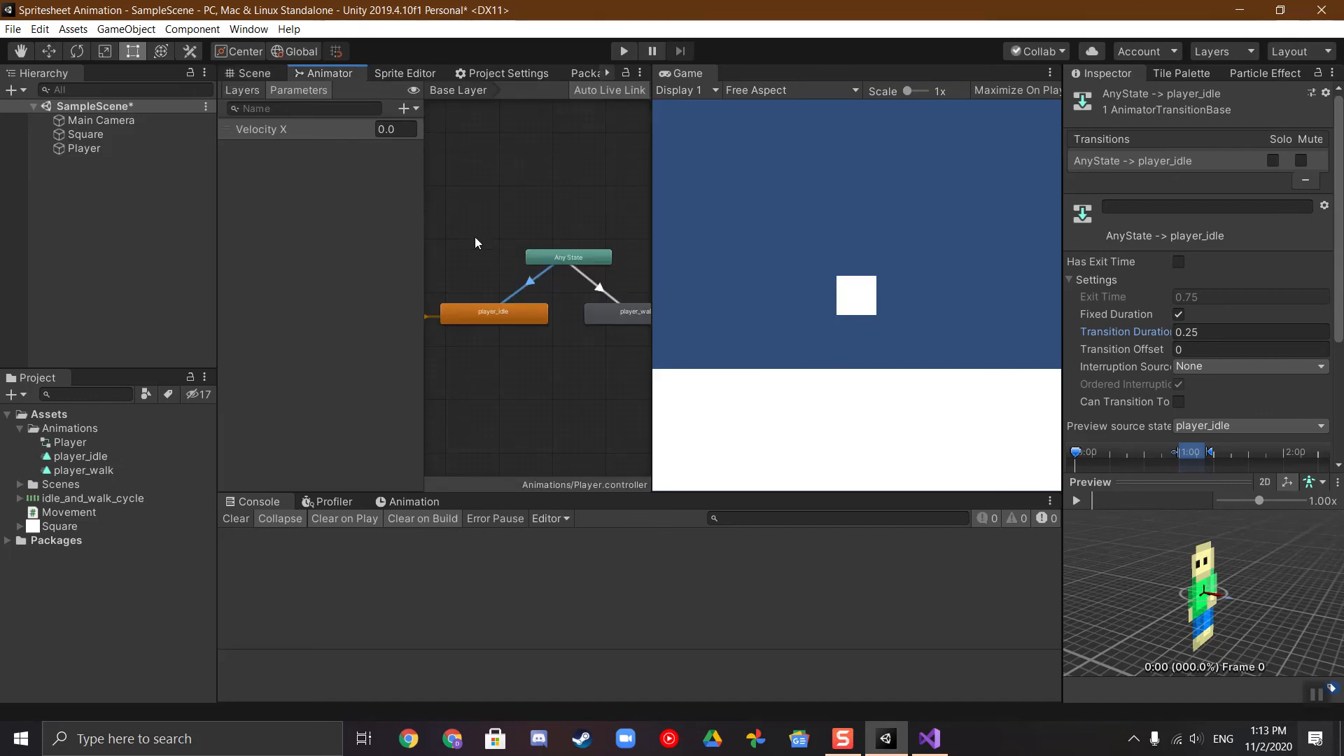
{"action": "middle_click_drag", "start_coordinate": [550, 280], "coordinate": [532, 280]}
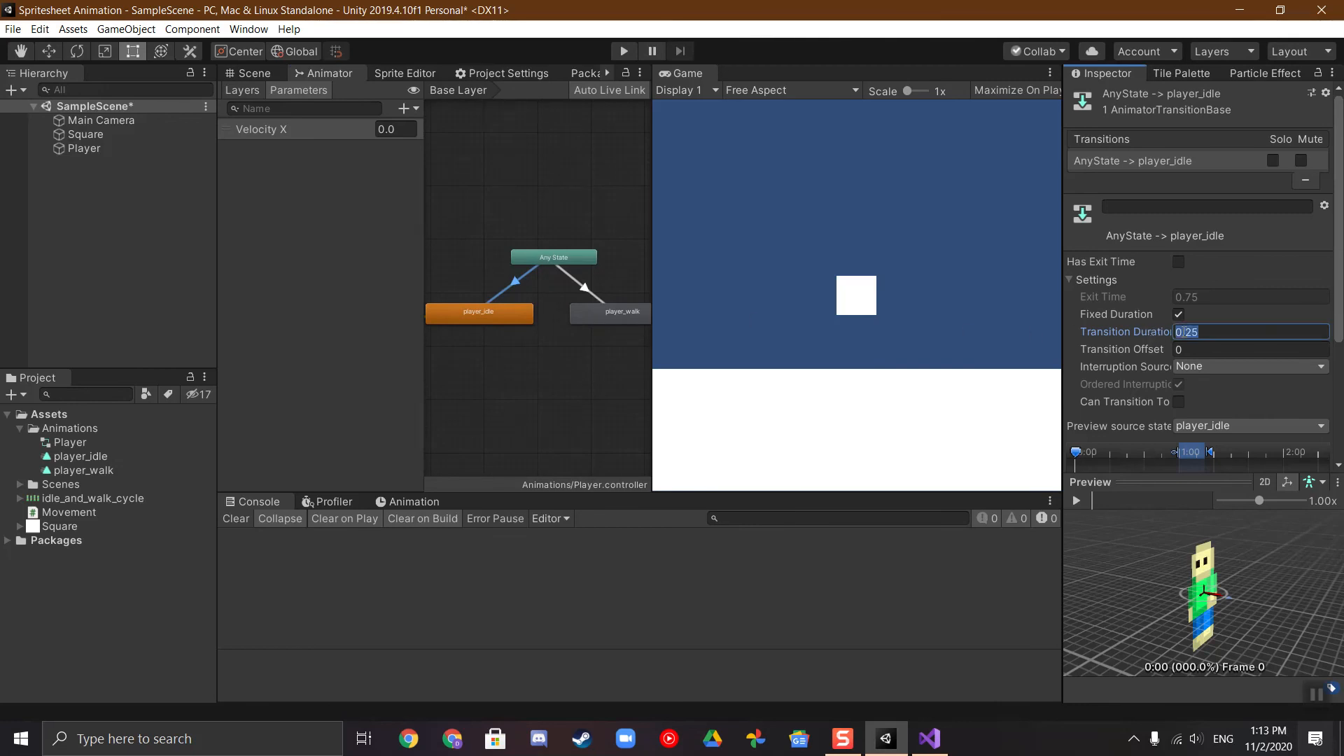
{"action": "left_click", "coordinate": [581, 287]}
{"action": "left_click", "coordinate": [1162, 333]}
{"action": "type", "text": "0"}
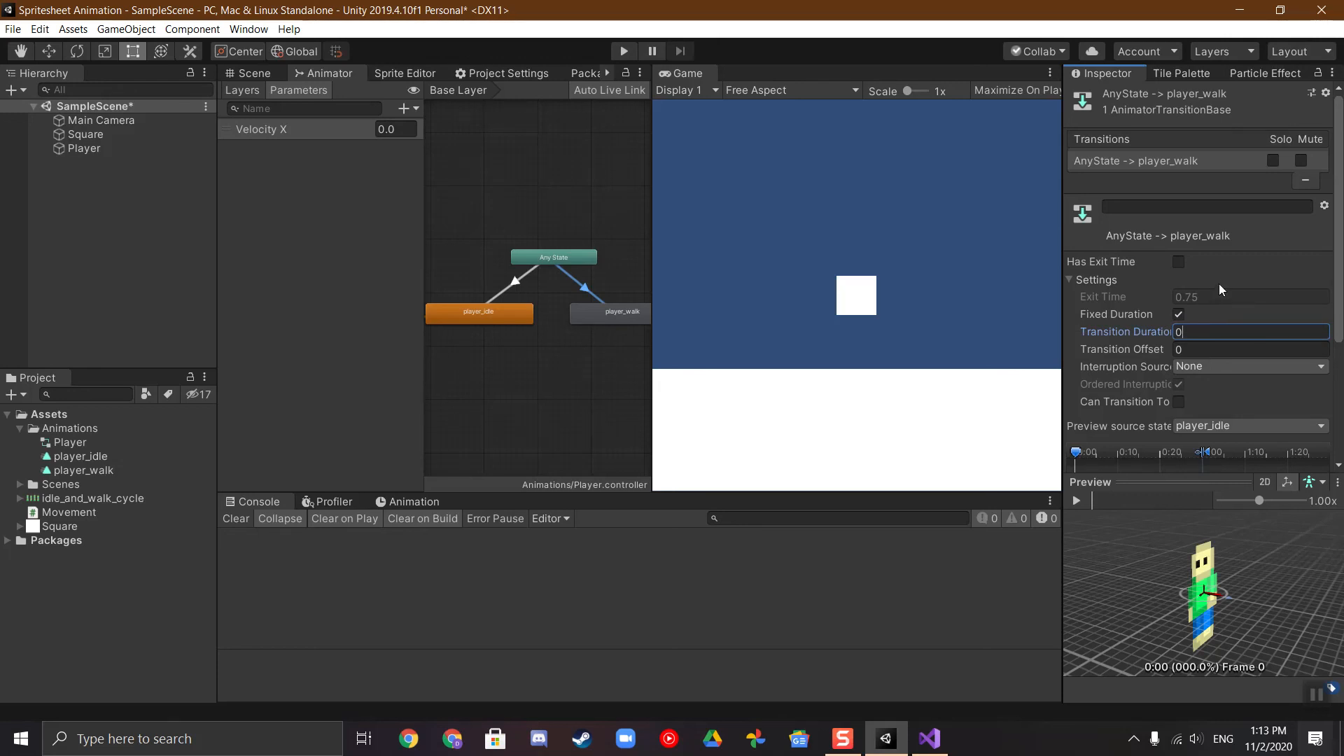
Step: Test the transitions between idle and walk by moving the player left and right in Play mode, and stop the game
{"action": "left_click", "coordinate": [626, 51]}
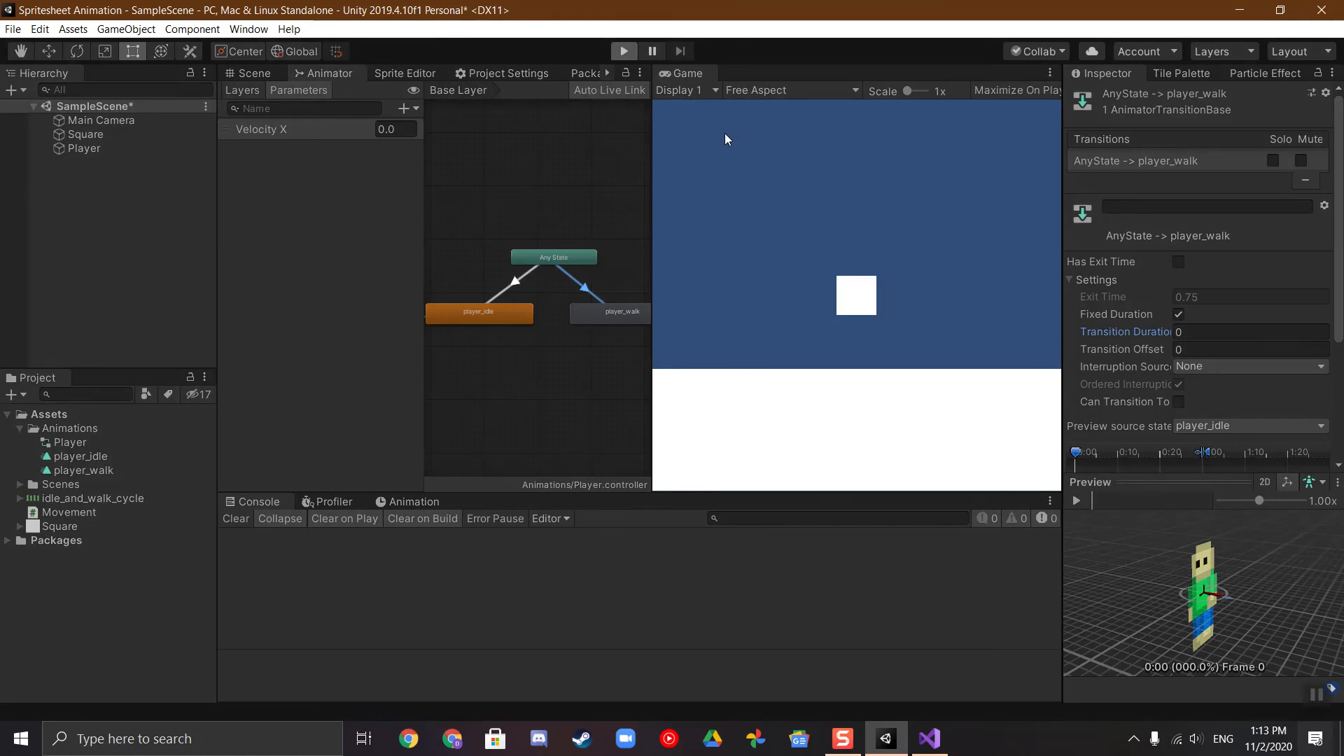
{"action": "key", "text": "d"}
{"action": "key", "text": "a"}
{"action": "key", "text": "d"}
{"action": "key", "text": "a"}
{"action": "key", "text": "d"}
{"action": "key", "text": "a"}
{"action": "key", "text": "d"}
{"action": "key", "text": "a"}
{"action": "key", "text": "a"}
{"action": "key", "text": "d"}
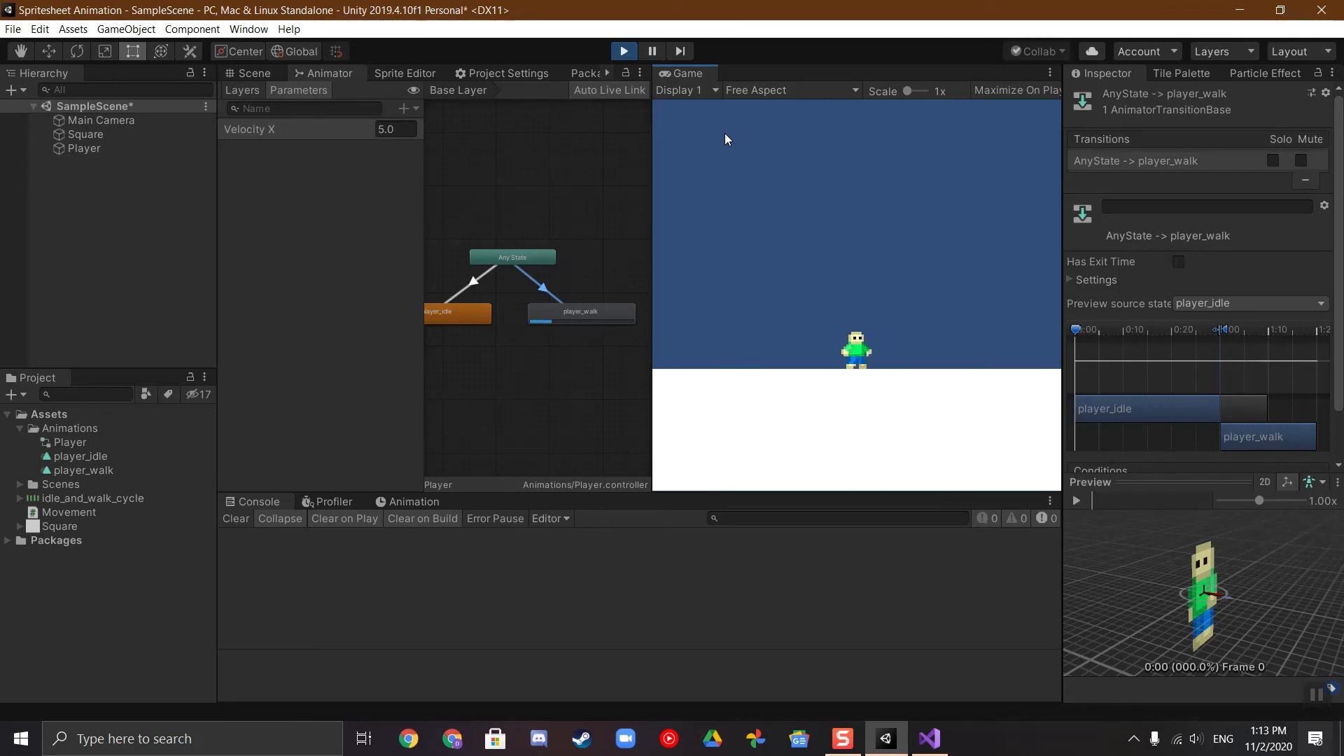
{"action": "key", "text": "a"}
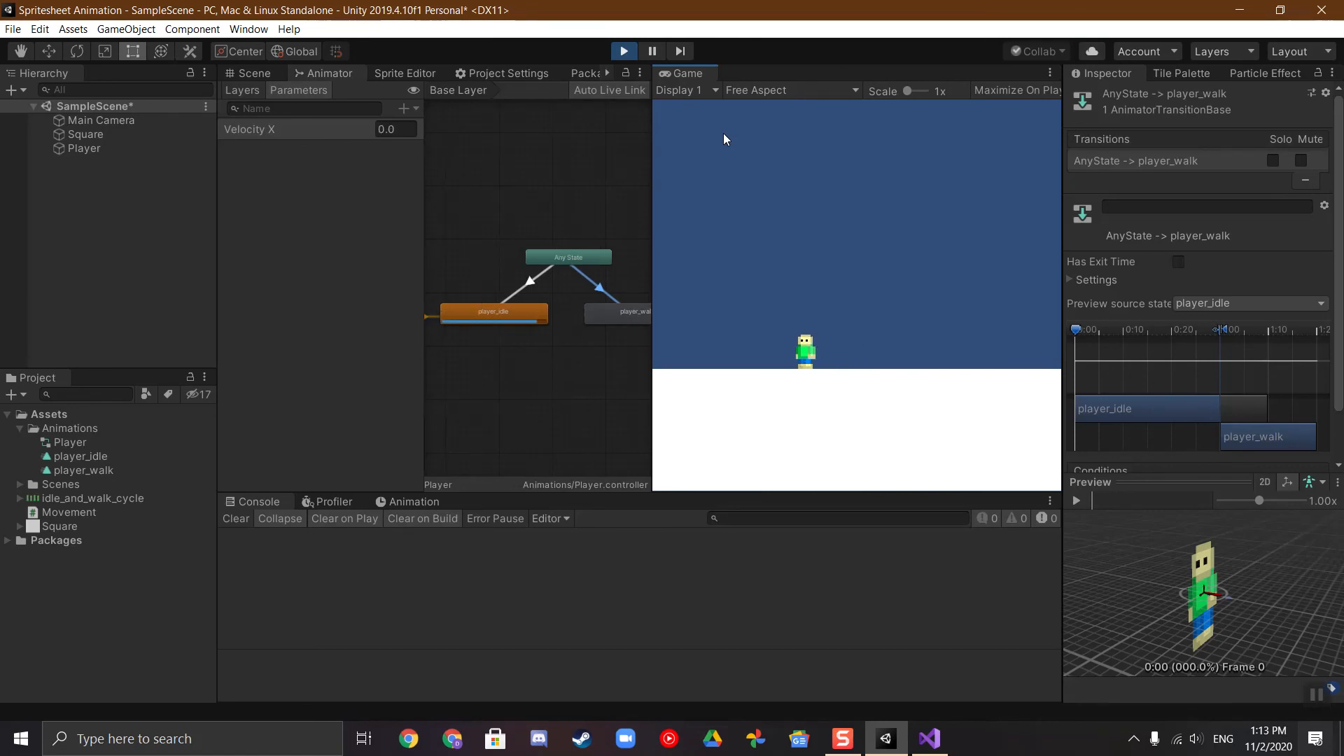
{"action": "left_click", "coordinate": [623, 51]}
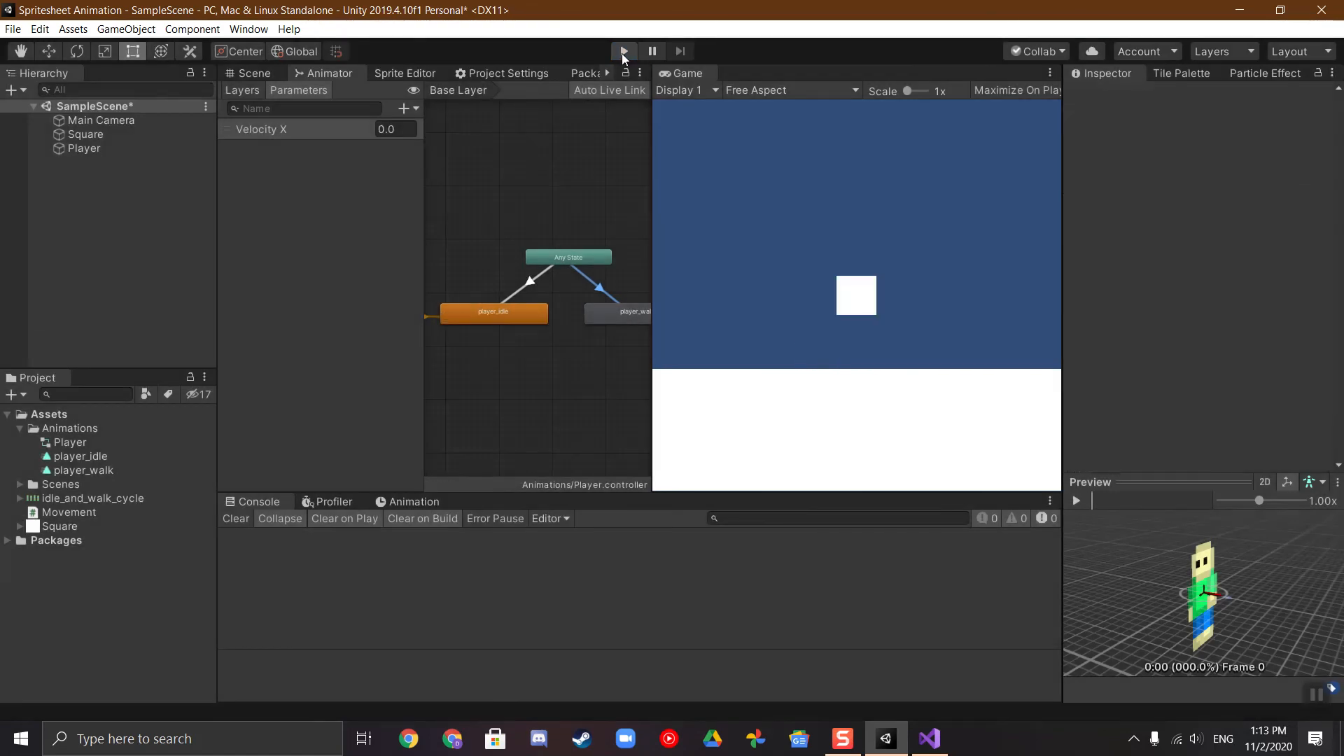